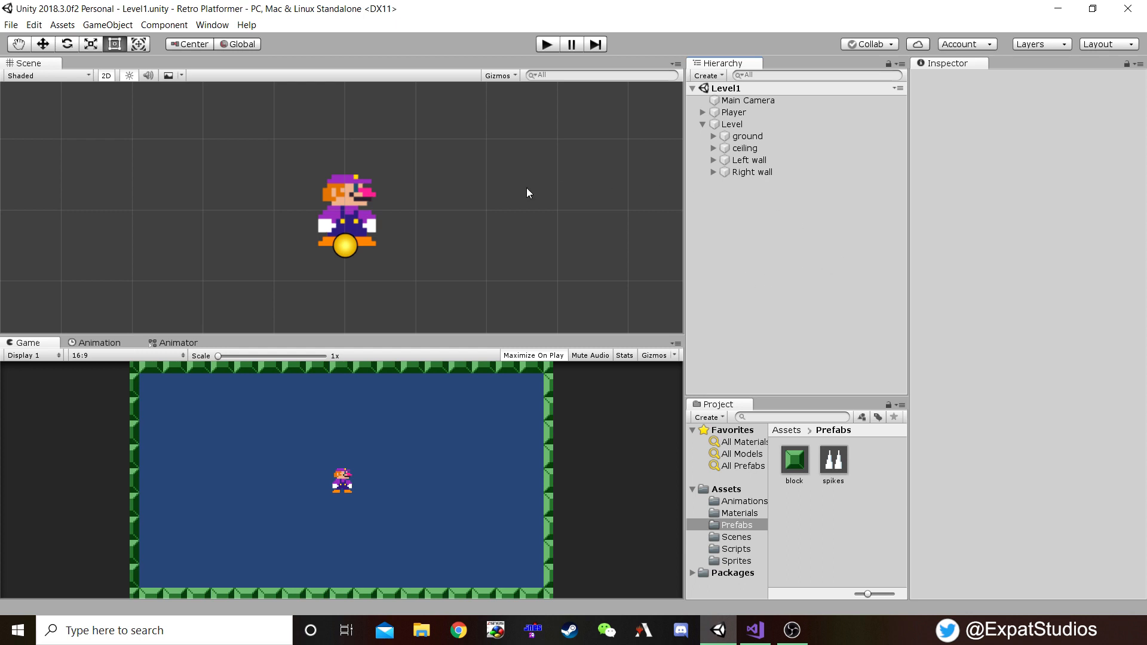
# - Play-test the level with the game view maximized, running and jumping the character in both directions, and stop the game
pyautogui.click(528, 355)
pyautogui.click(527, 356)
pyautogui.click(547, 45)
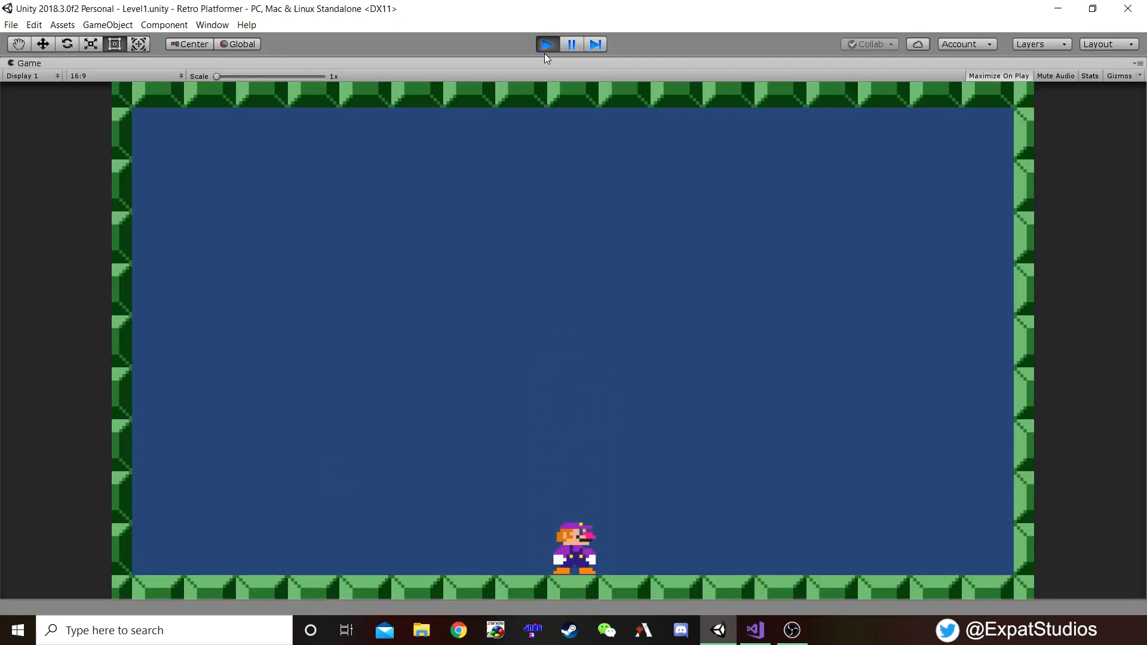
pyautogui.press('Right')
pyautogui.press('space')
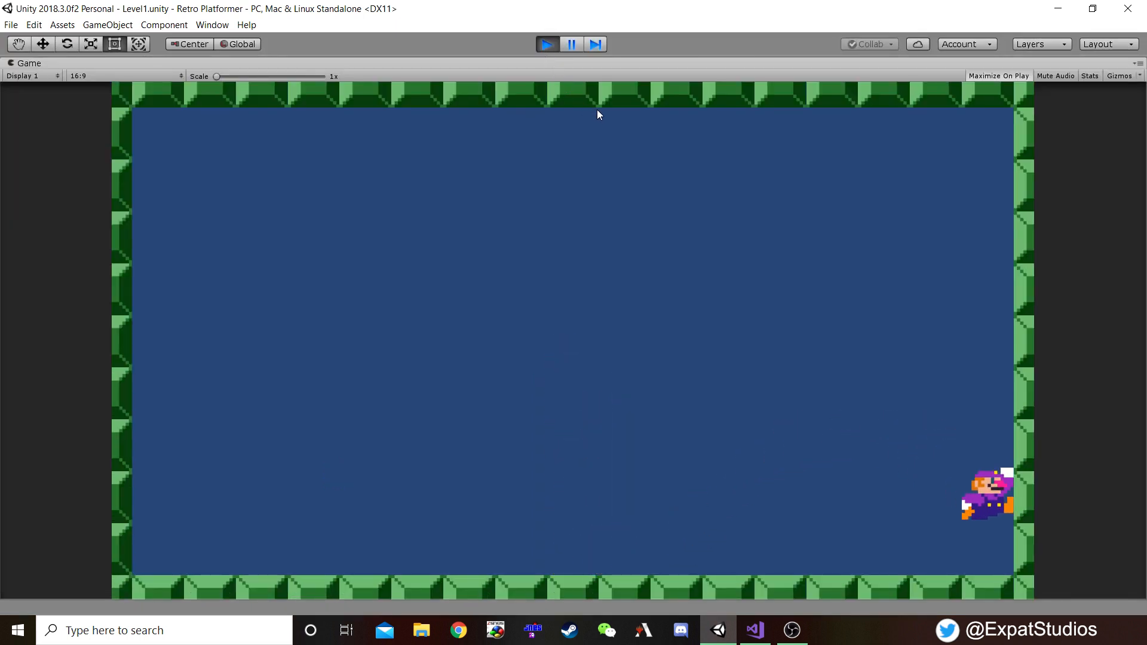
pyautogui.press('Left')
pyautogui.press('space')
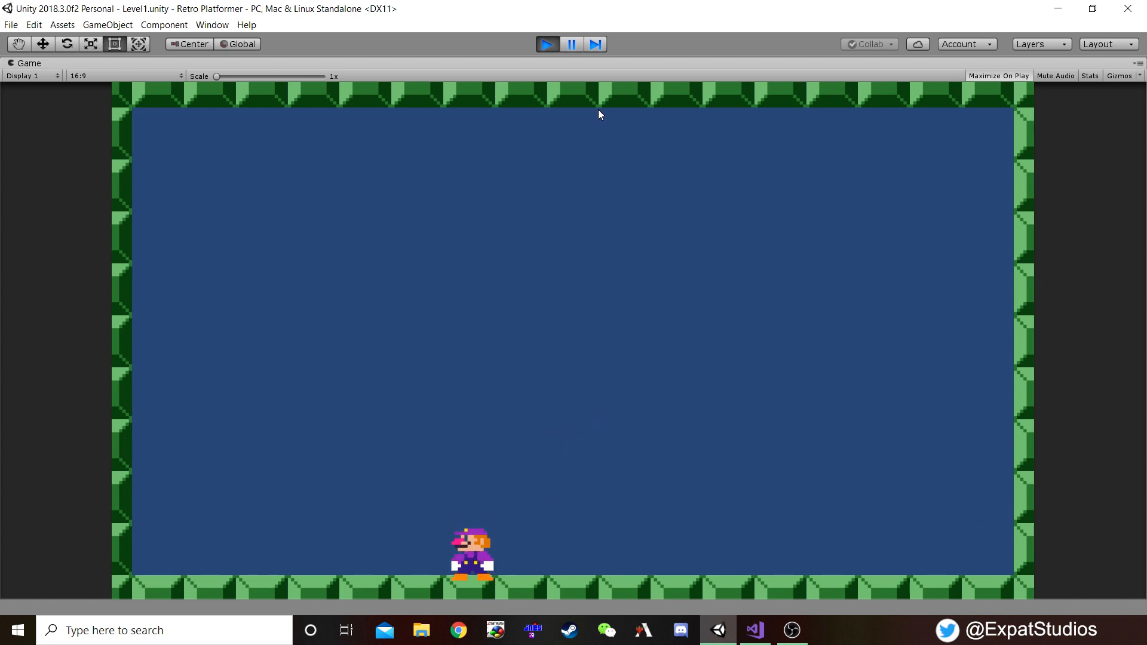
pyautogui.press('space')
pyautogui.press('Right')
pyautogui.press('space')
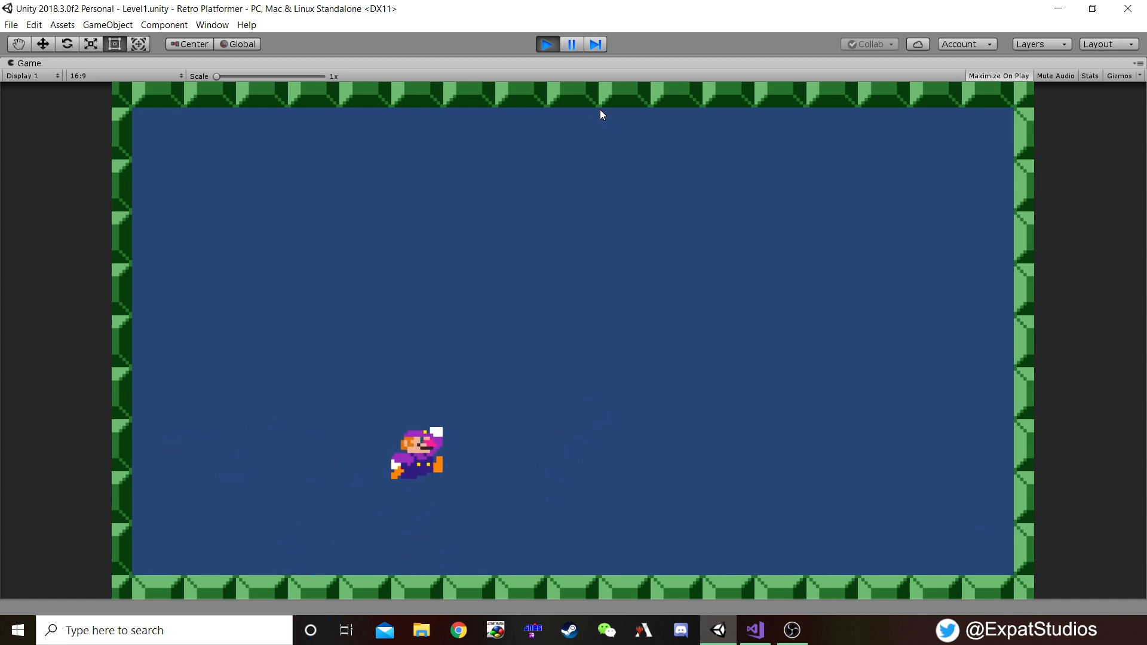
pyautogui.click(545, 44)
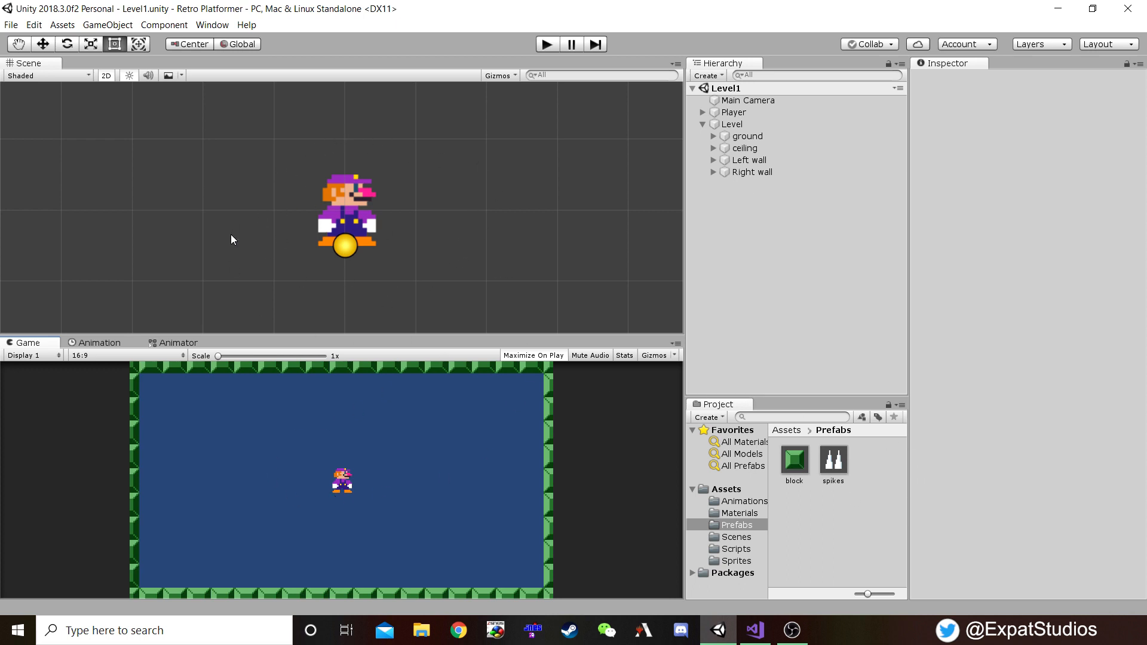
# - Open the block prefab and assign it to the Ground layer
pyautogui.doubleClick(796, 466)
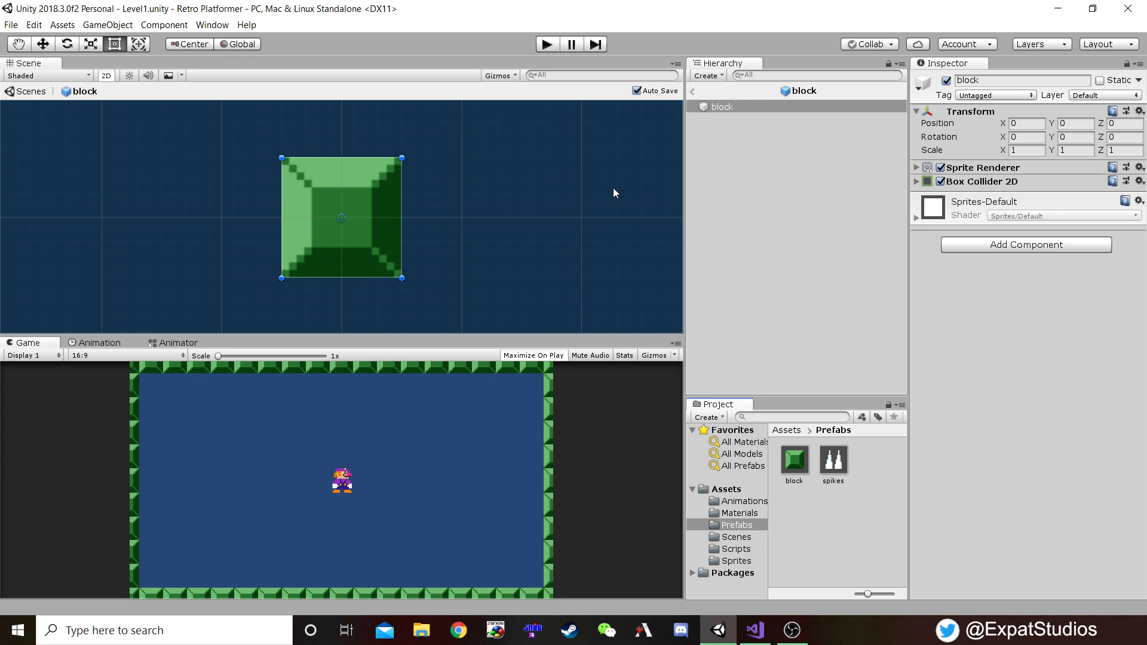
pyautogui.click(1126, 95)
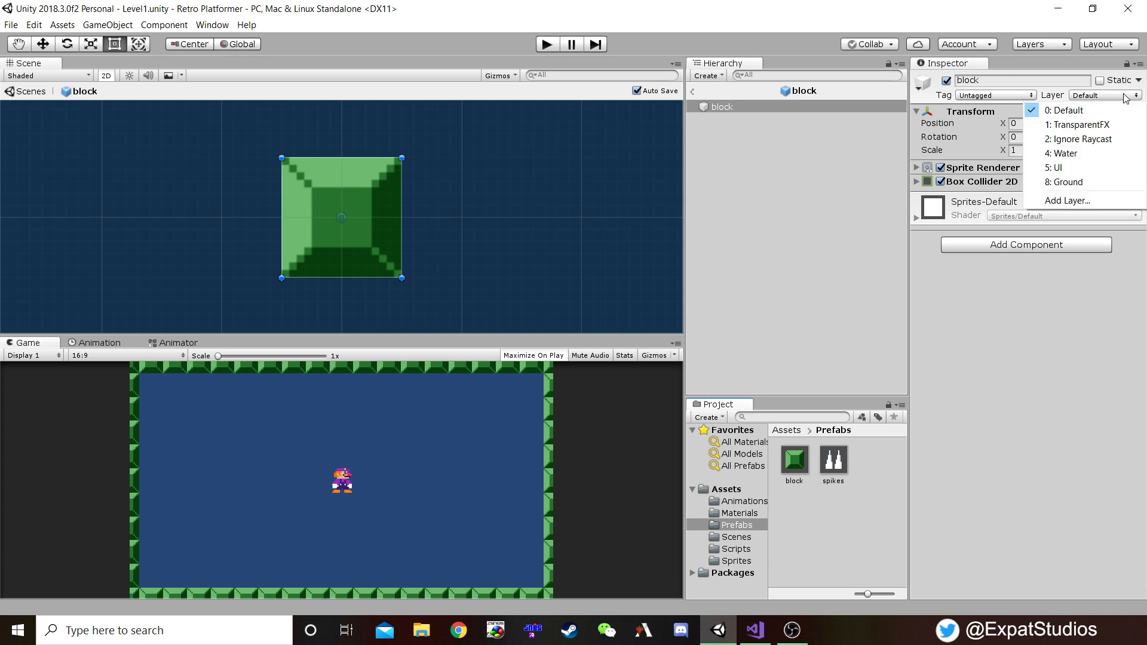
pyautogui.click(1080, 182)
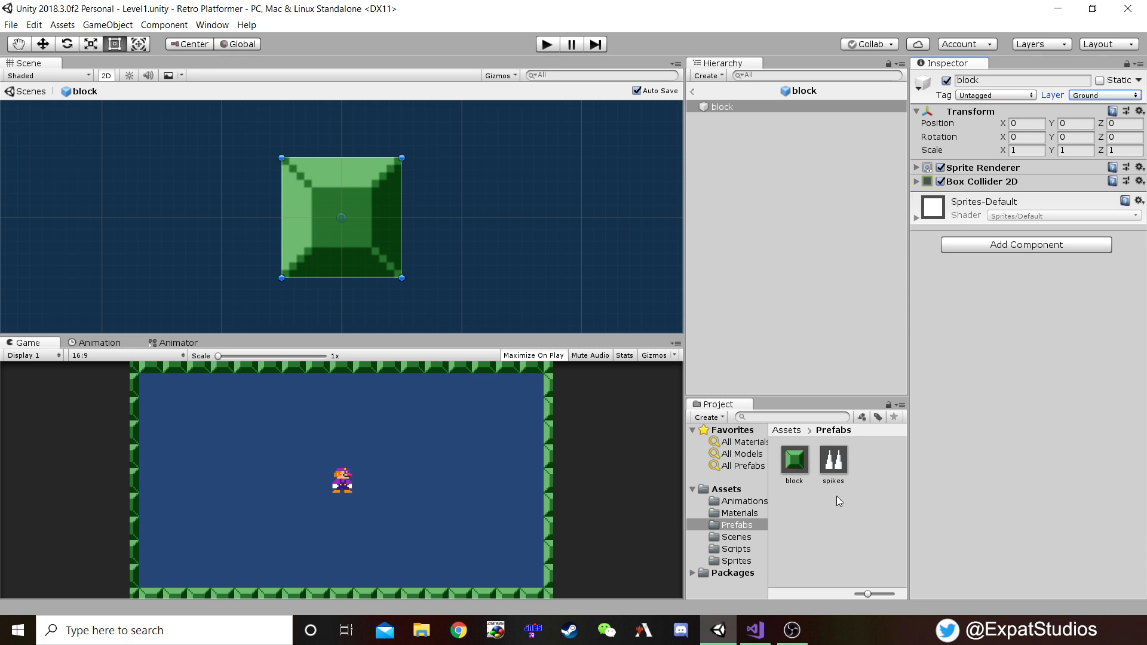
pyautogui.click(809, 468)
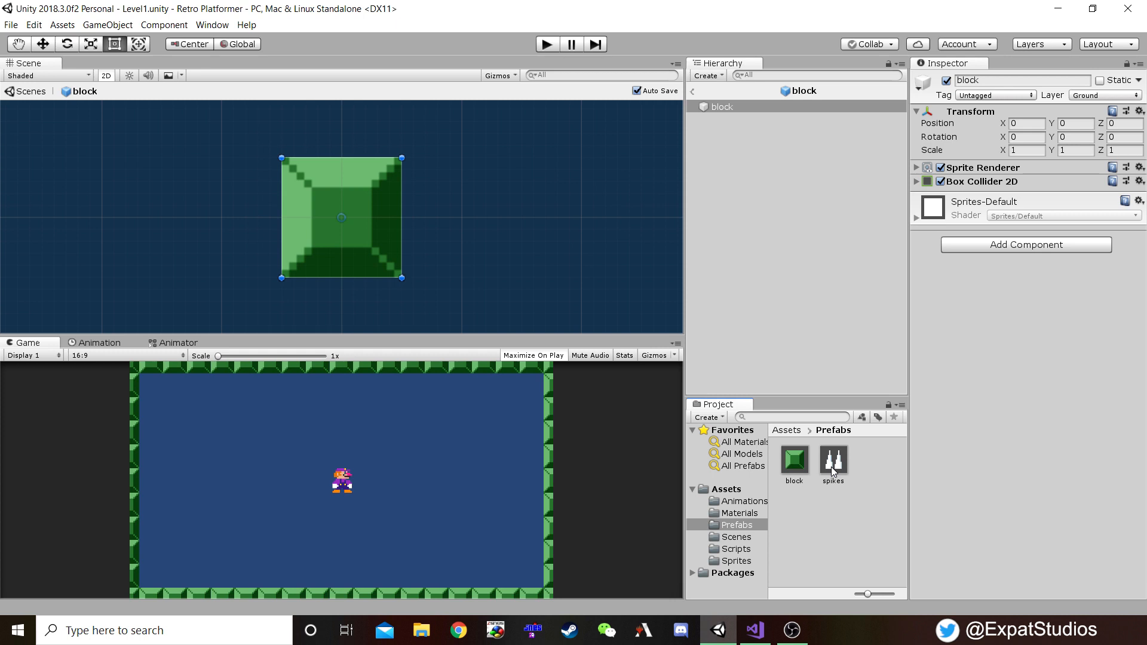
# - Open the spikes prefab and narrow its box collider from both sides to fit the sprite, about 0.87 wide
pyautogui.doubleClick(832, 469)
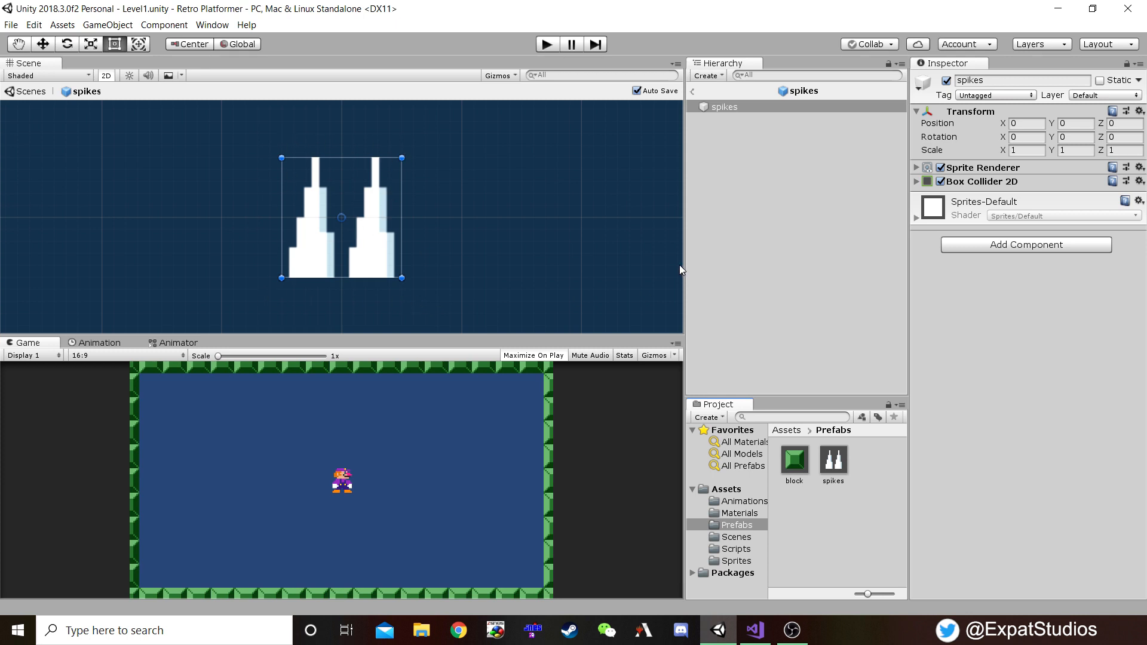
pyautogui.click(916, 181)
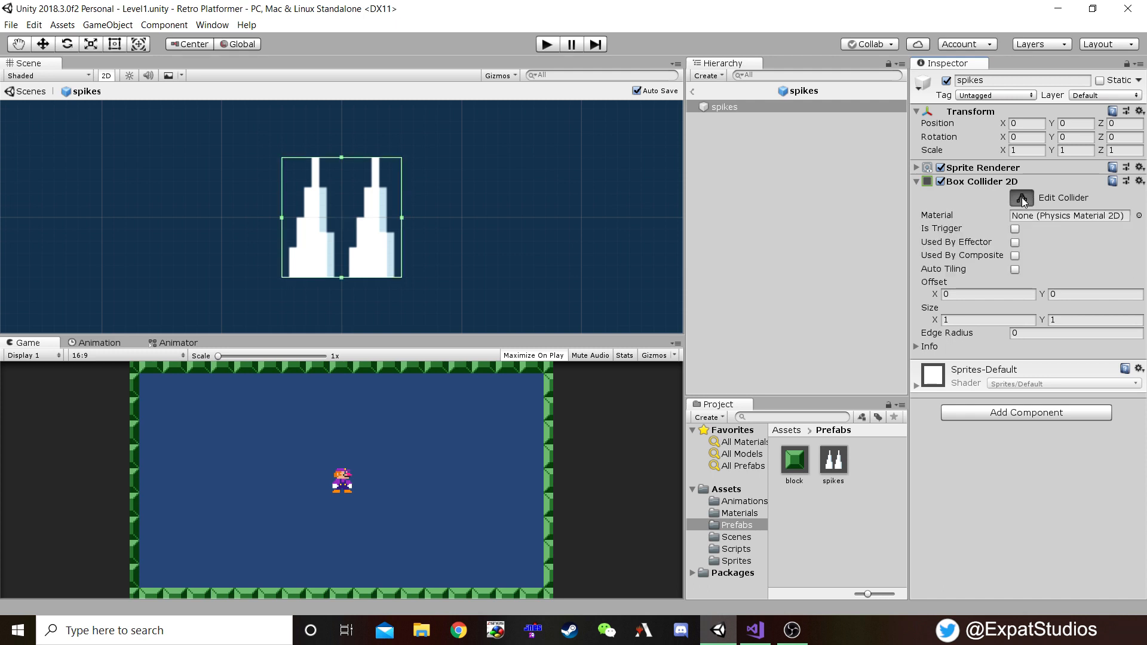
pyautogui.click(1022, 198)
pyautogui.scroll(2, 302, 229)
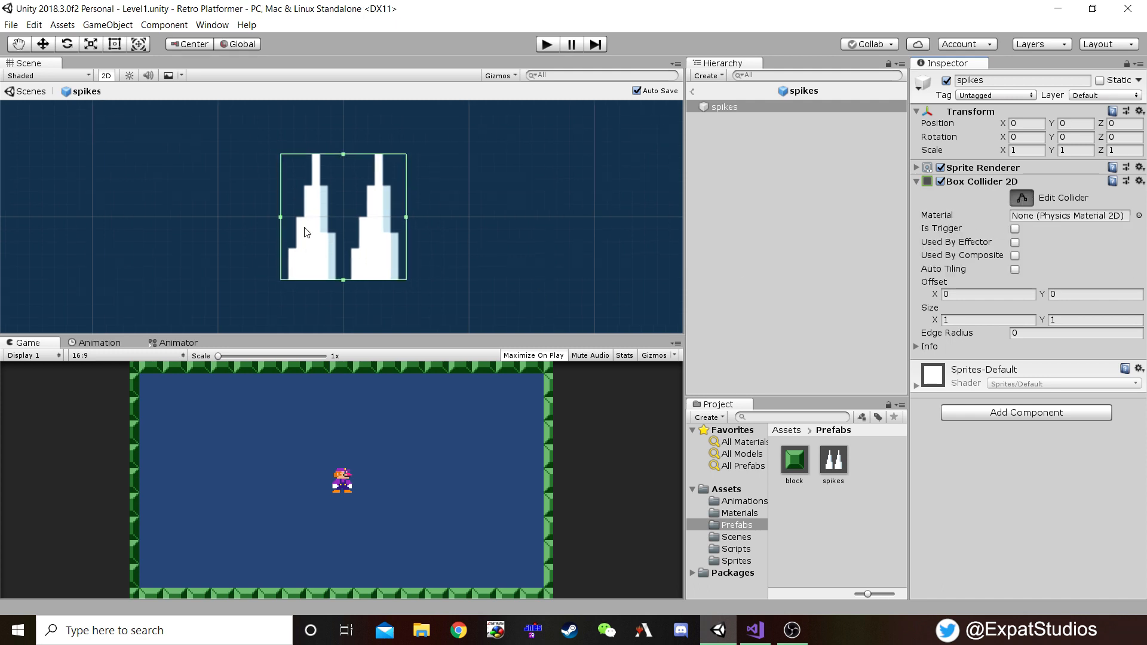
pyautogui.moveTo(281, 216); pyautogui.dragTo(290, 239)
pyautogui.press('t')
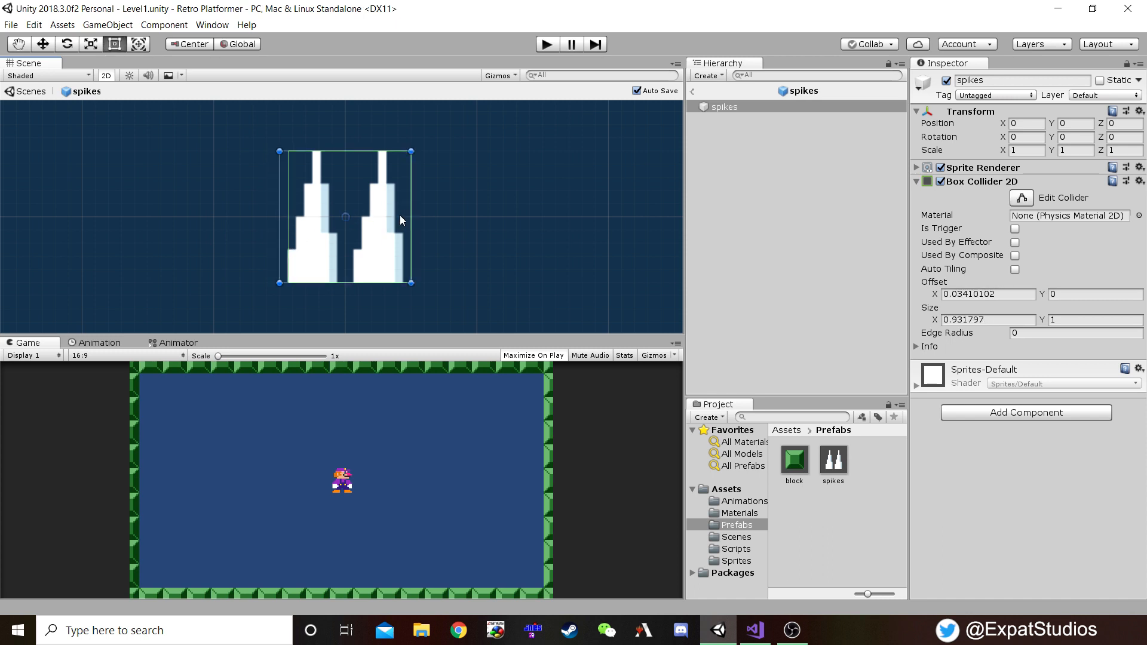
pyautogui.click(1022, 199)
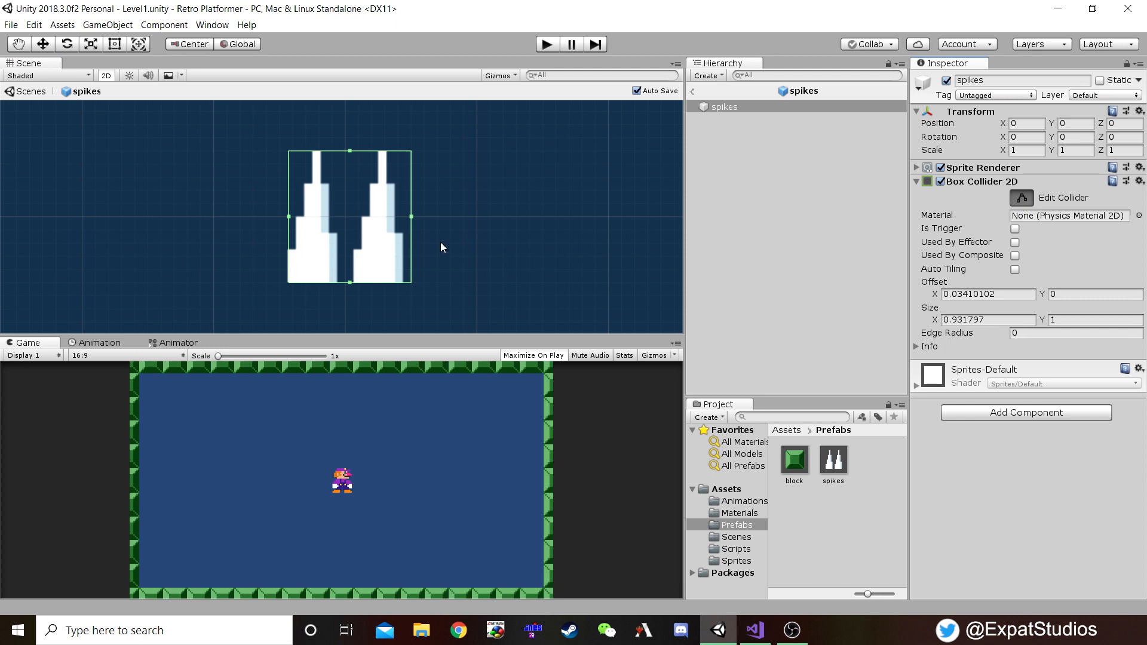
pyautogui.moveTo(411, 216); pyautogui.dragTo(403, 226)
pyautogui.press('t')
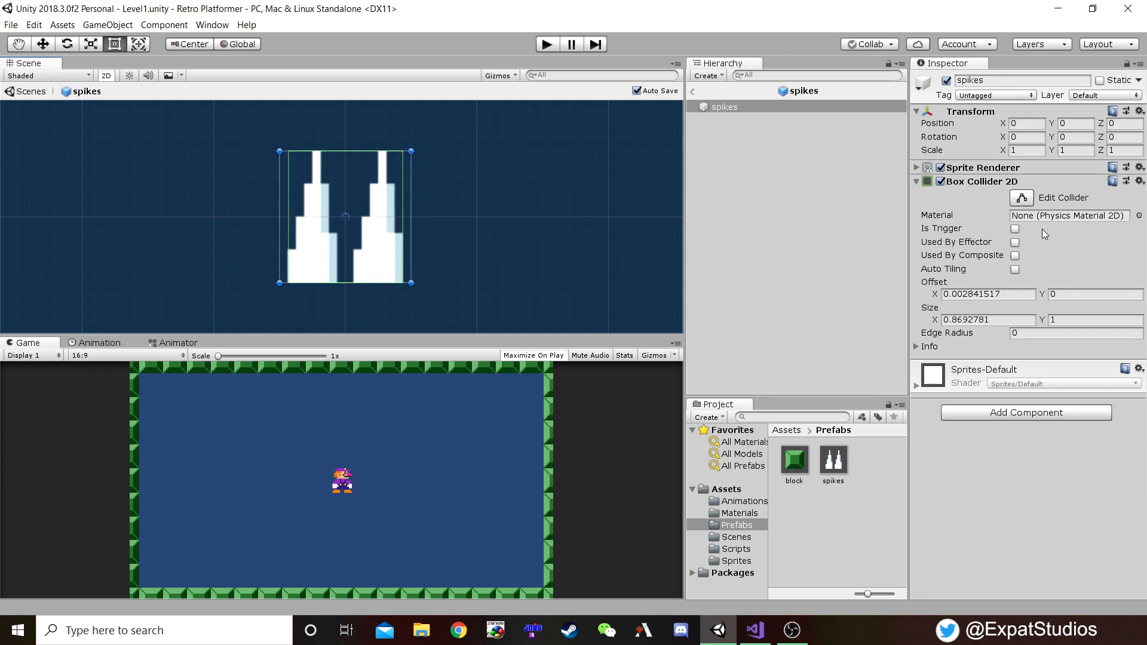
# - Lower the top edge of the spikes' box collider below the tips, making it about 0.75 high
pyautogui.click(1016, 197)
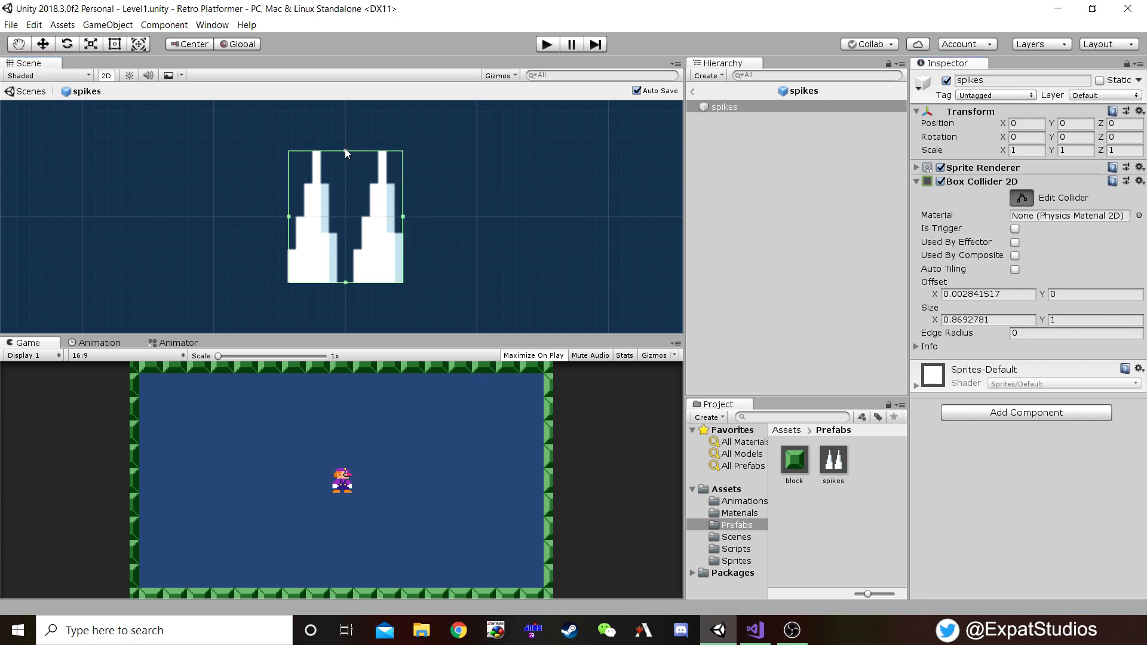
pyautogui.moveTo(344, 151); pyautogui.dragTo(342, 181)
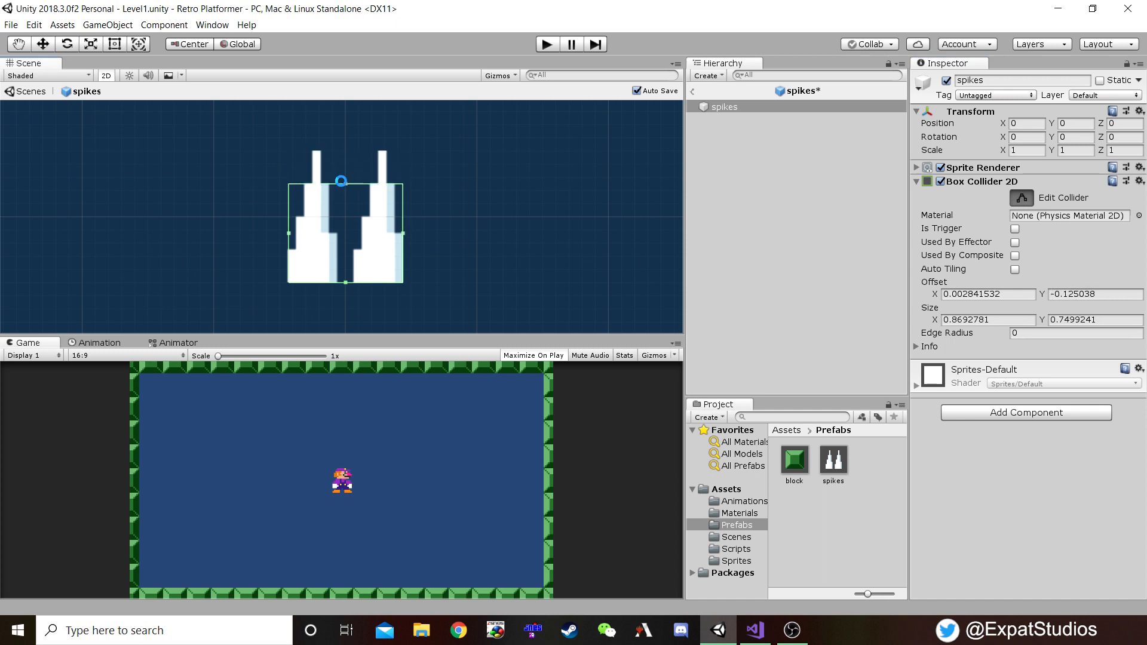
pyautogui.press('t')
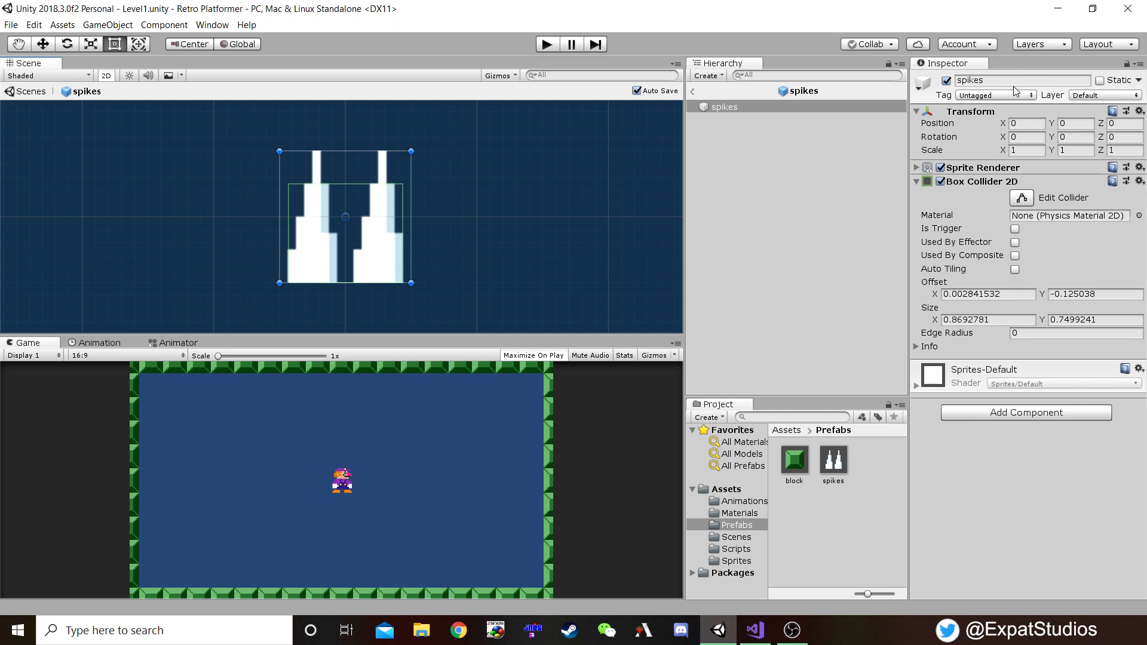
# - Create a new tag named Spike
pyautogui.click(1028, 98)
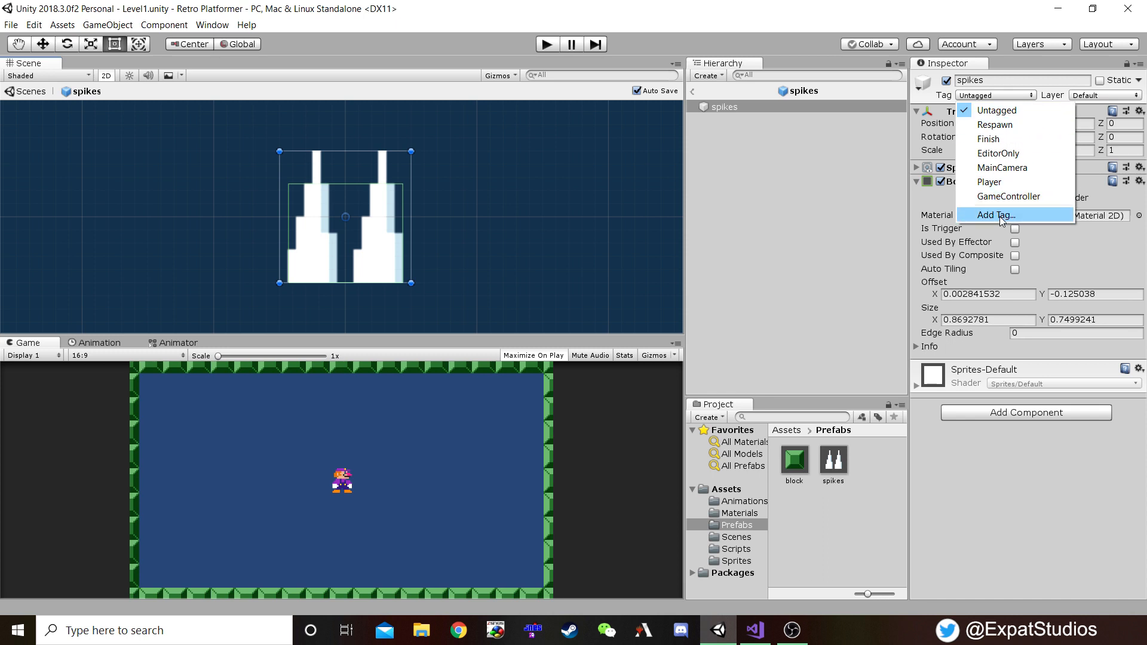
pyautogui.click(1002, 218)
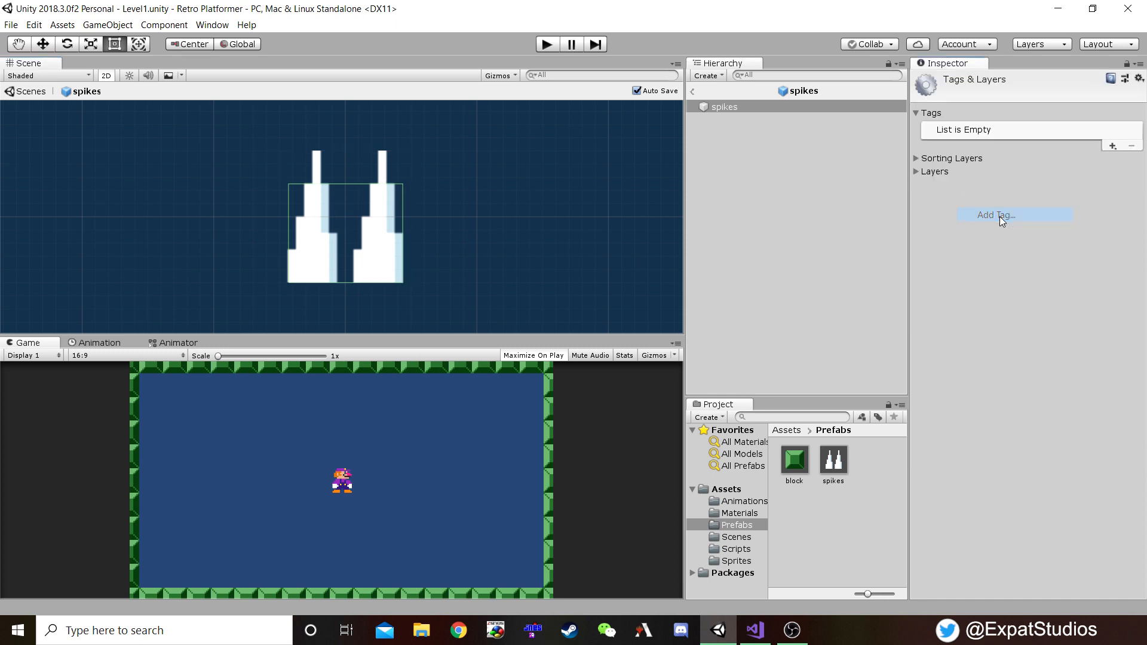
pyautogui.click(1113, 146)
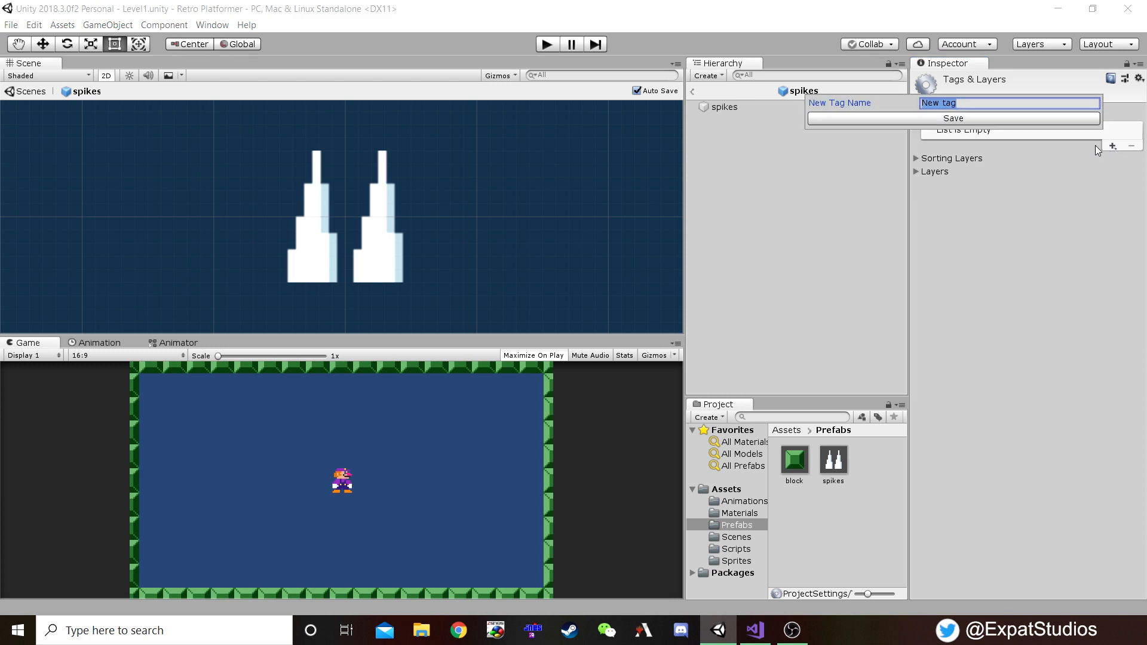
pyautogui.write('Spike')
pyautogui.press('Return')
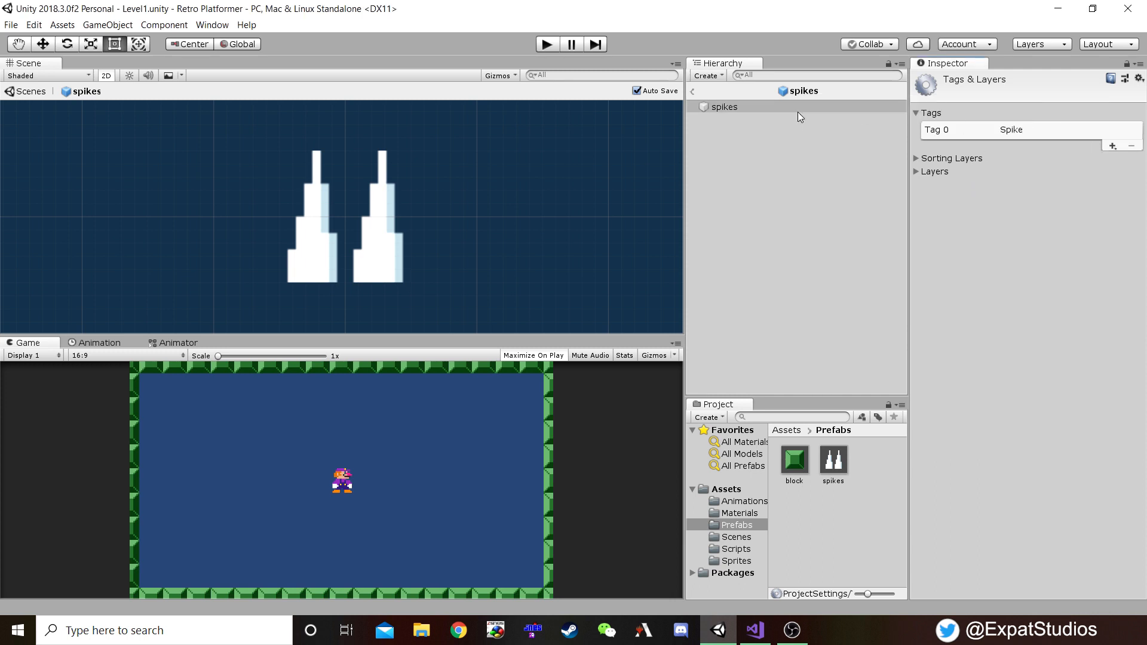
# - Assign the Spike tag to the spikes prefab and return to the Level1 scene
pyautogui.click(735, 106)
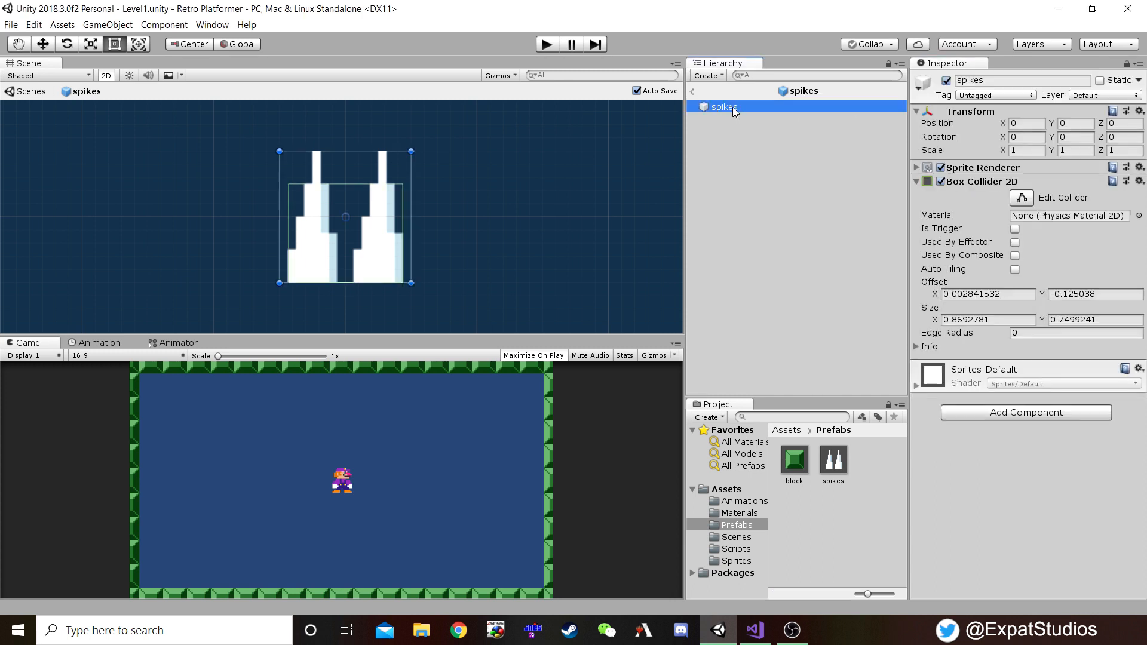
pyautogui.click(1027, 96)
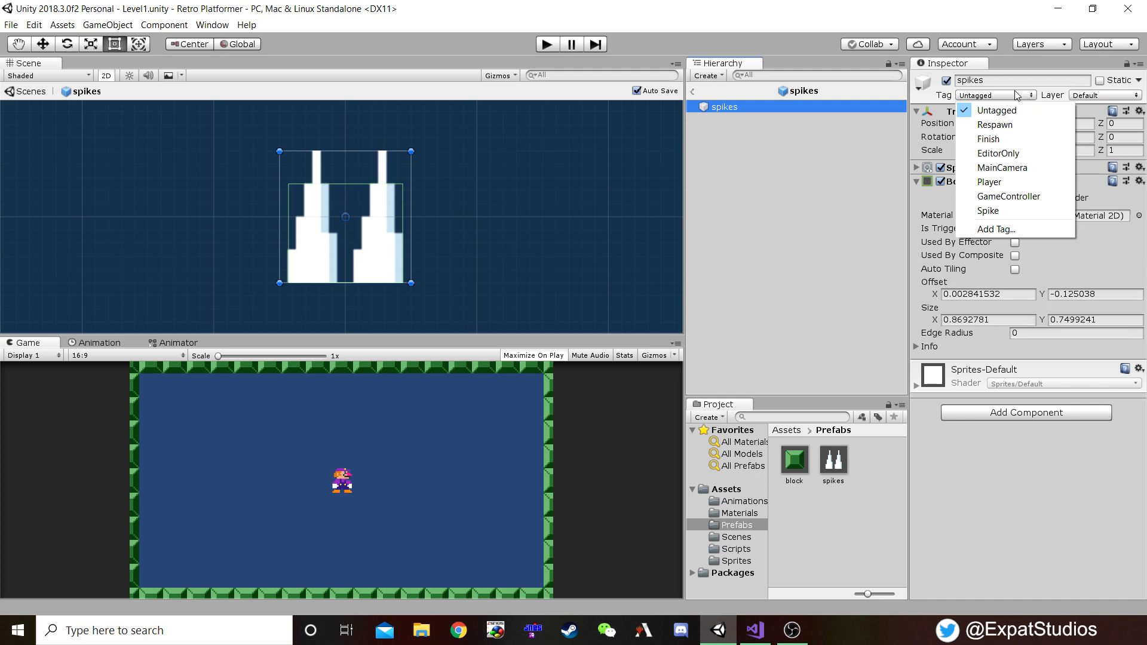
pyautogui.click(989, 211)
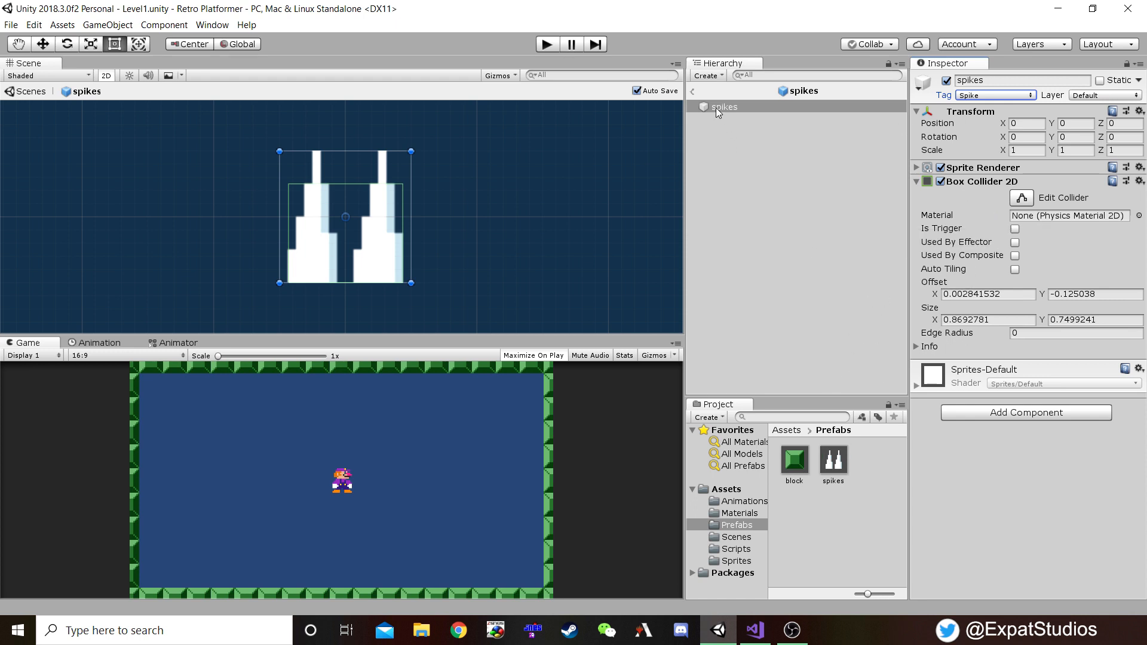
pyautogui.click(691, 95)
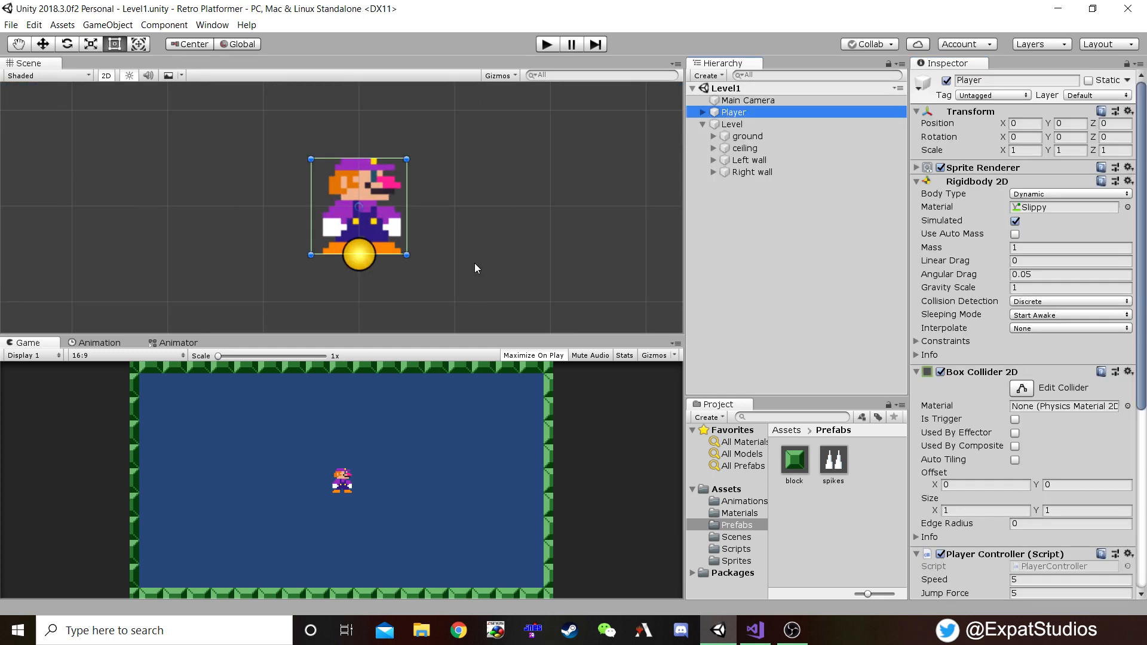
# - Create an empty game object at the root of the Level1 scene and reset its transform
pyautogui.doubleClick(741, 126)
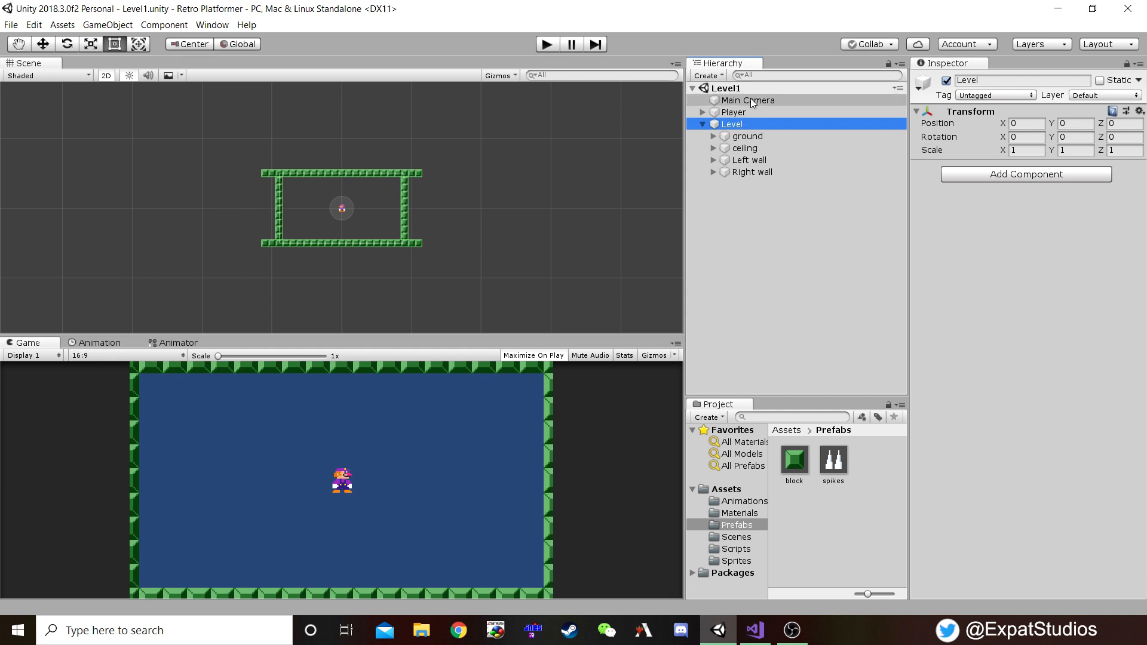
pyautogui.doubleClick(751, 100)
pyautogui.scroll(5, 347, 254)
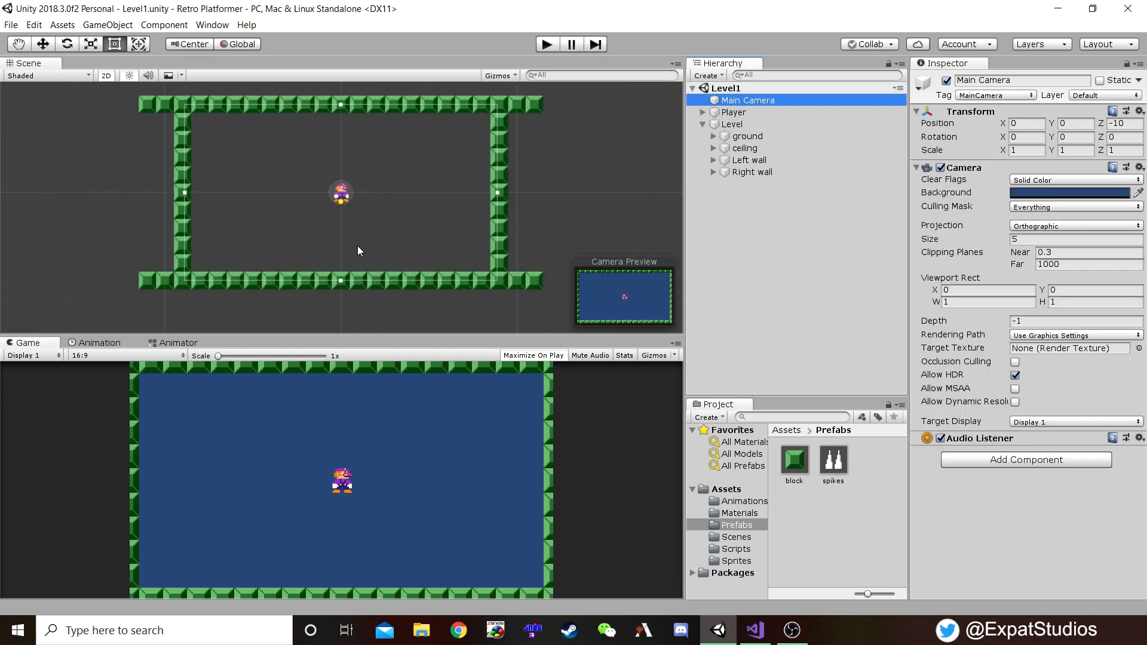
pyautogui.moveTo(375, 221); pyautogui.dragTo(381, 216, button='middle')
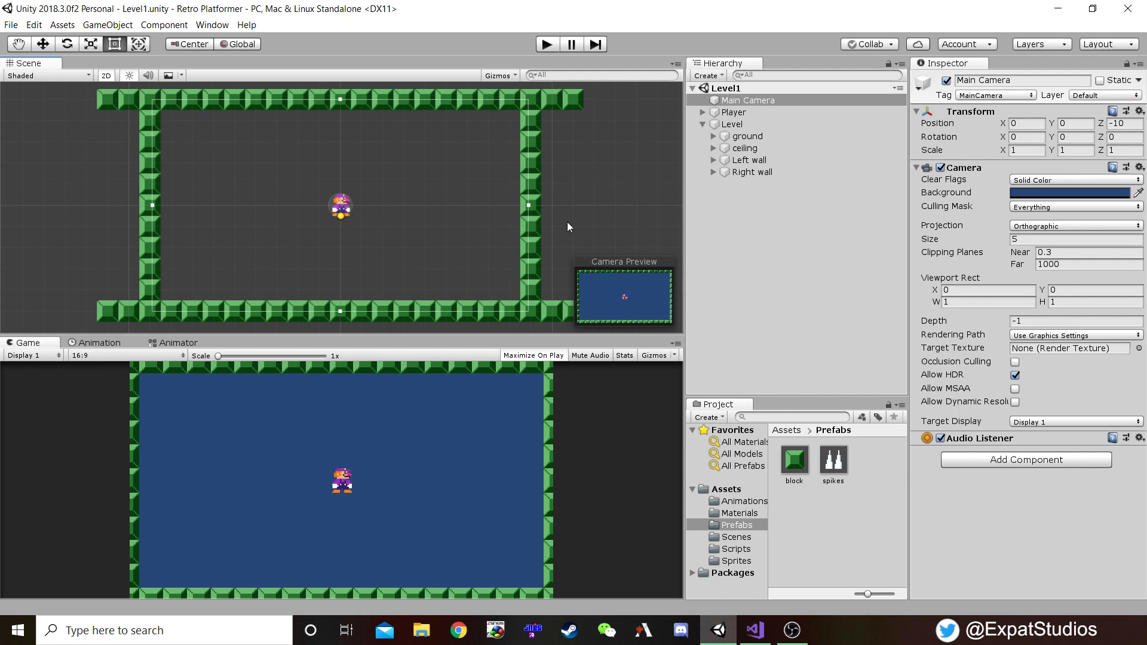
pyautogui.click(799, 244)
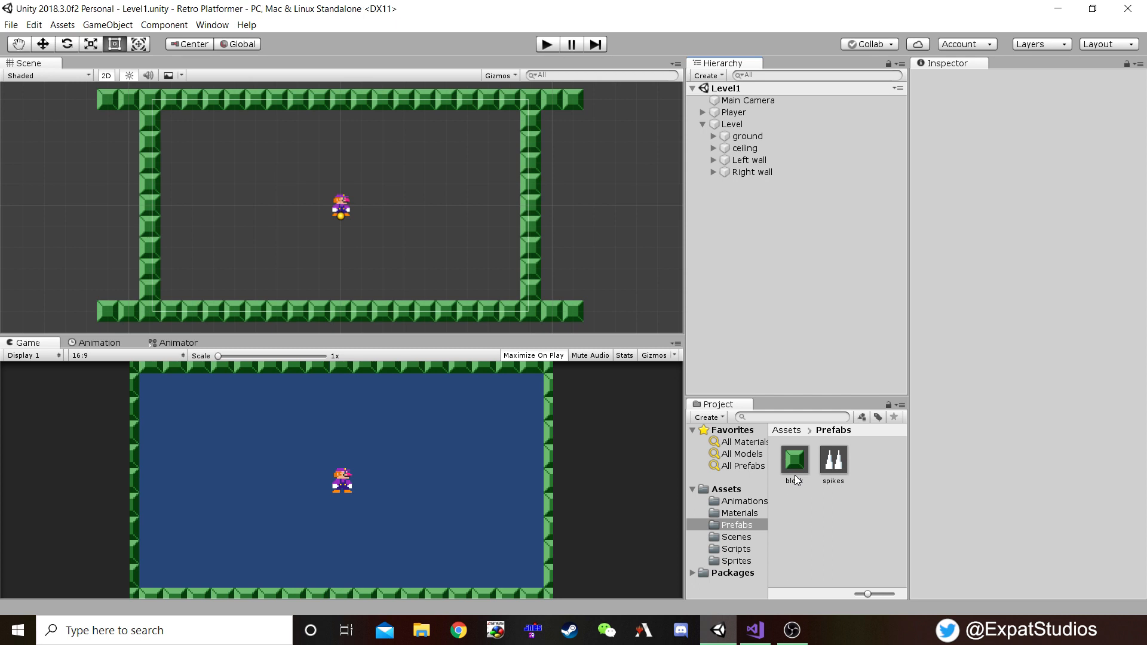
pyautogui.rightClick(730, 198)
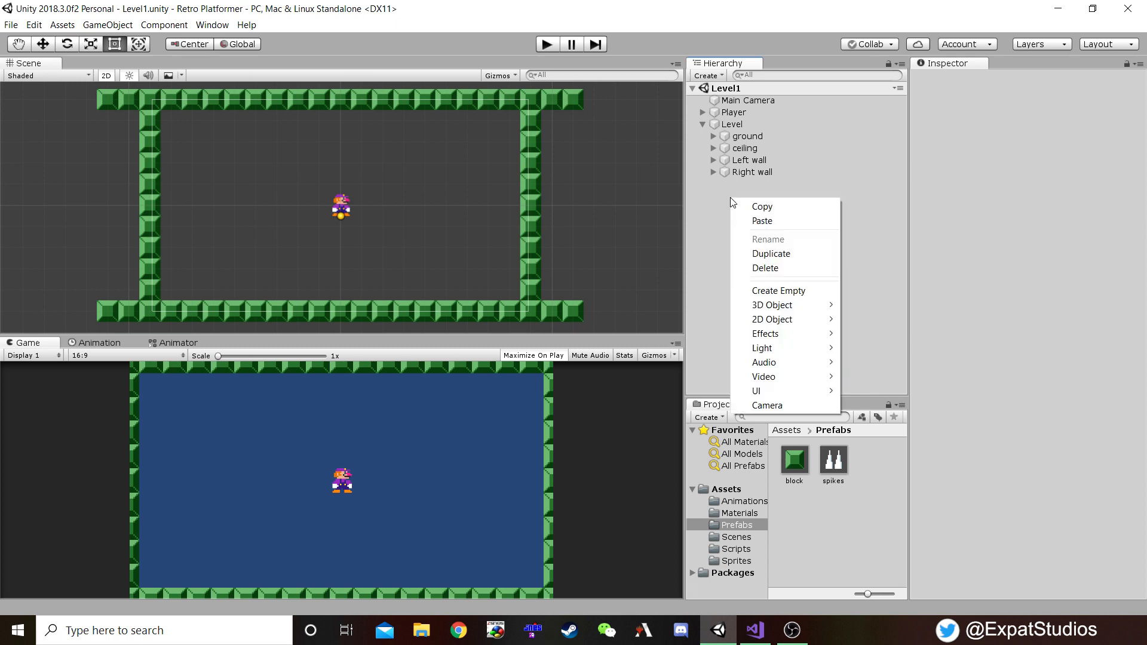
pyautogui.click(784, 290)
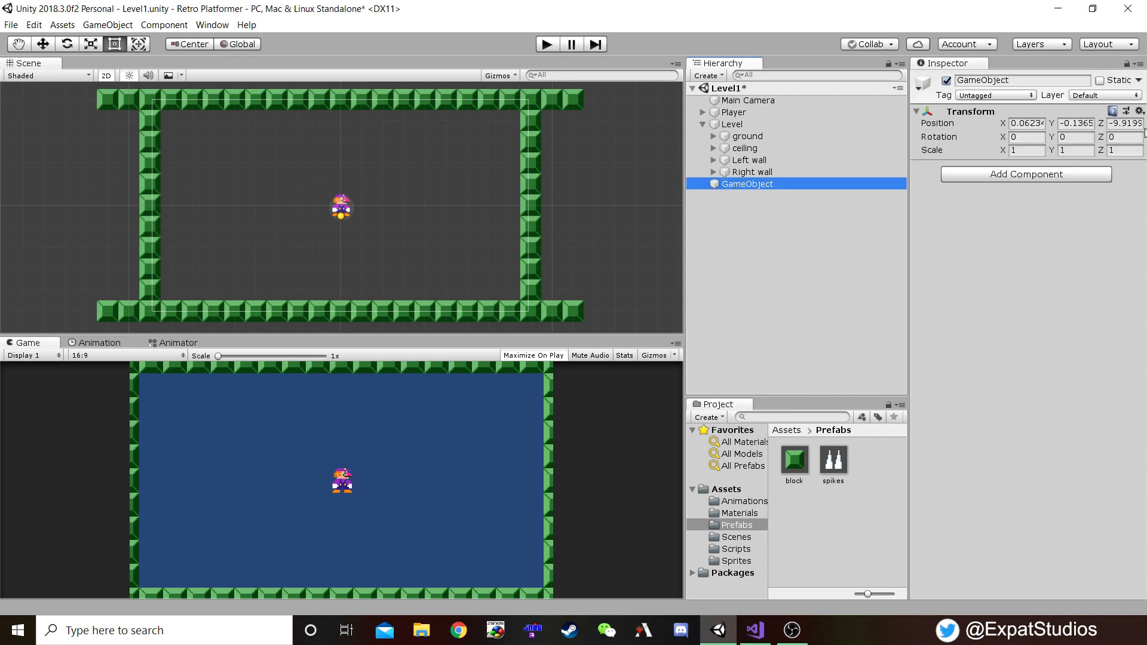
pyautogui.click(1139, 111)
pyautogui.click(1021, 124)
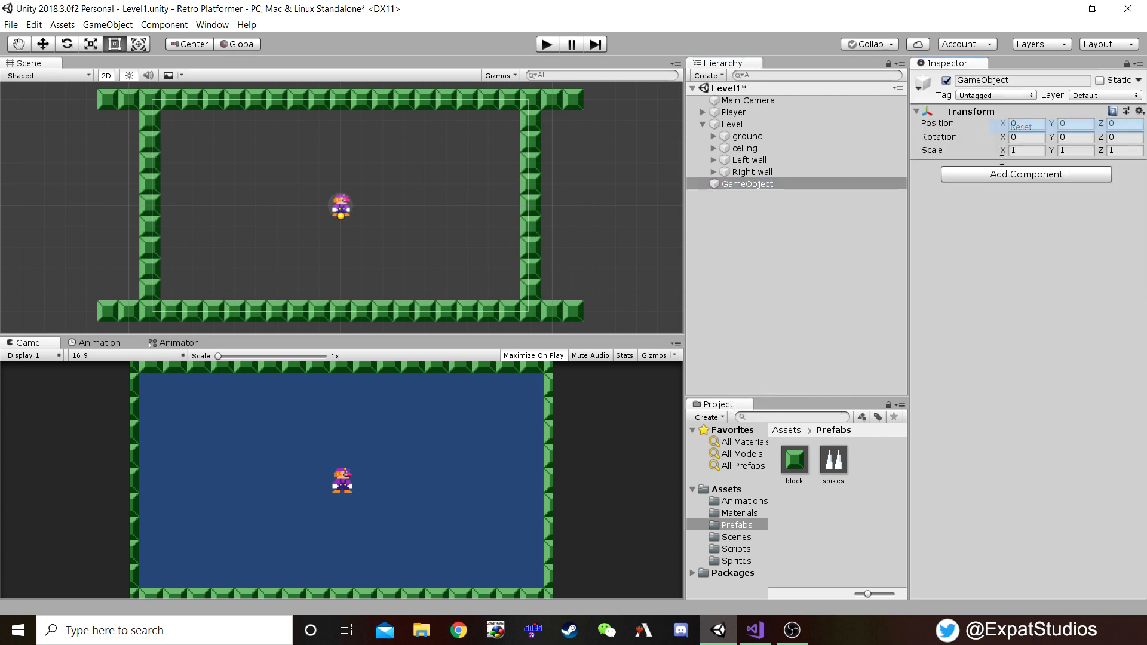
# - Rename the new empty game object as Med_plat
pyautogui.doubleClick(747, 185)
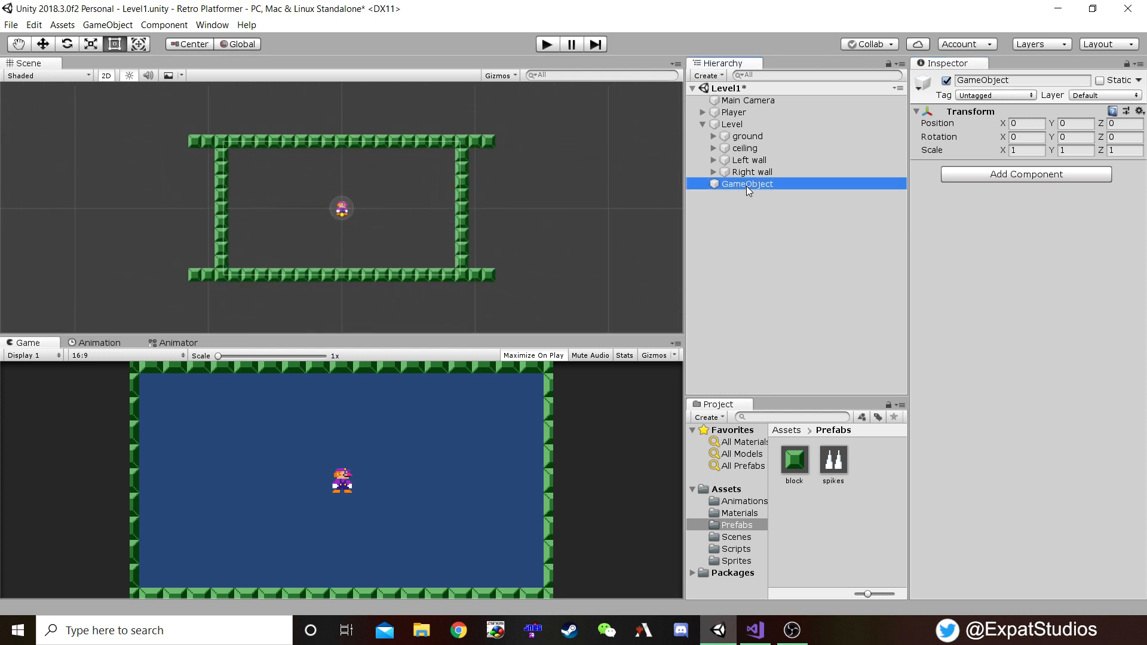
pyautogui.click(747, 185)
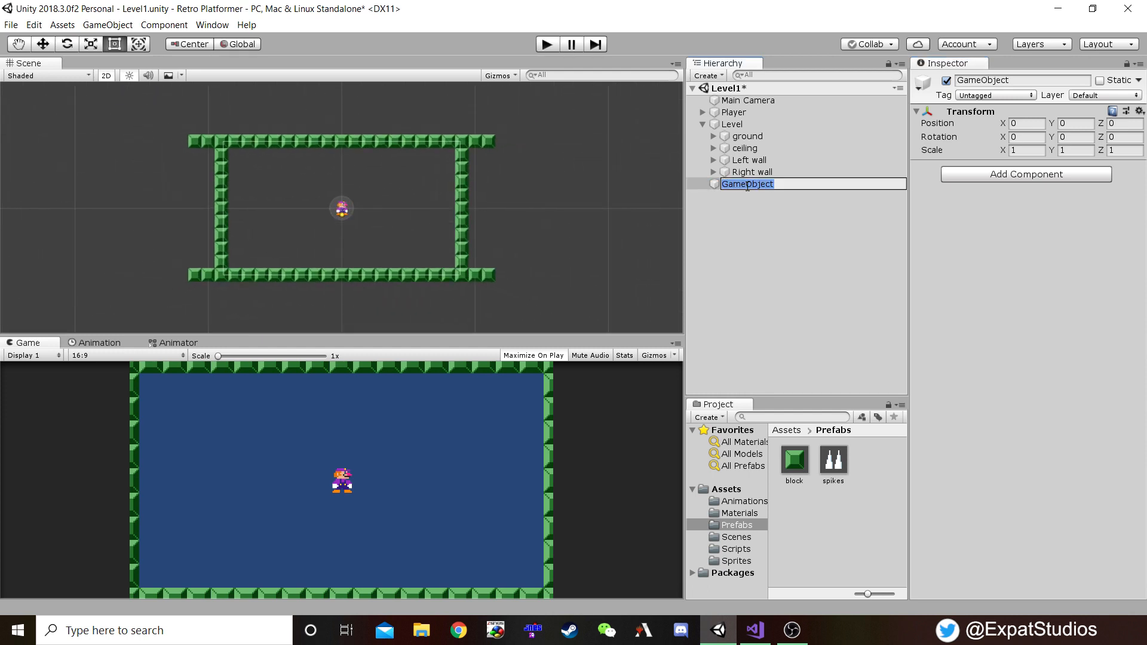
pyautogui.write('Med_plat')
pyautogui.press('Return')
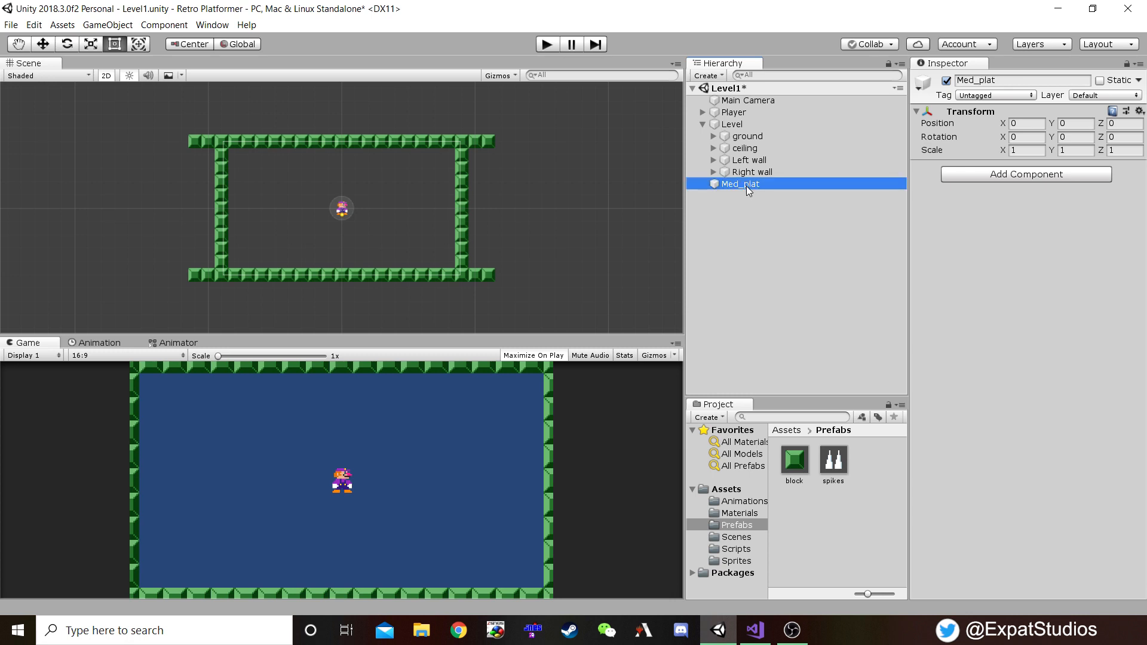
# - Duplicate the Med_plat object and rename the copy as L_plat
pyautogui.hotkey('ctrl', 'd')
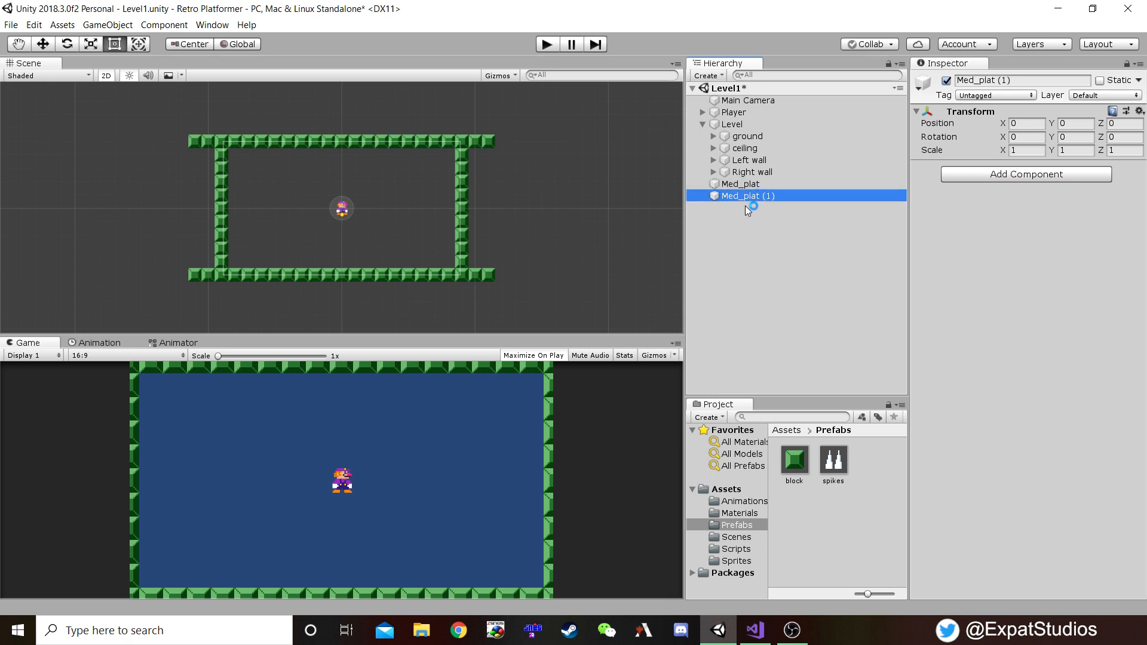
pyautogui.click(737, 196)
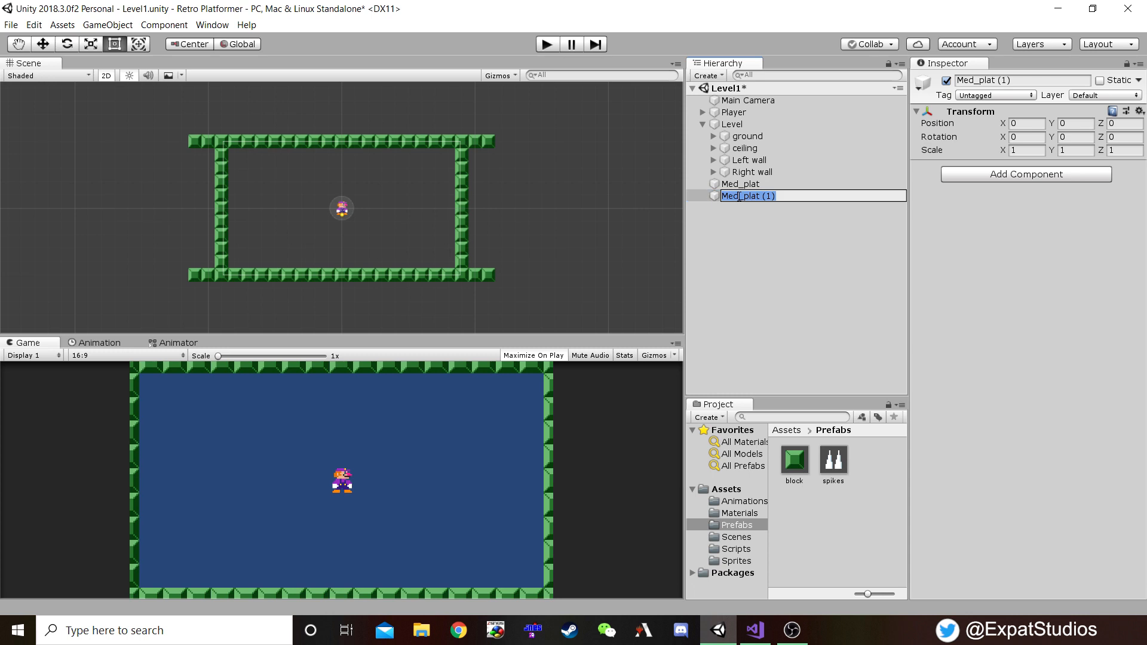
pyautogui.write('L_plat')
pyautogui.press('Return')
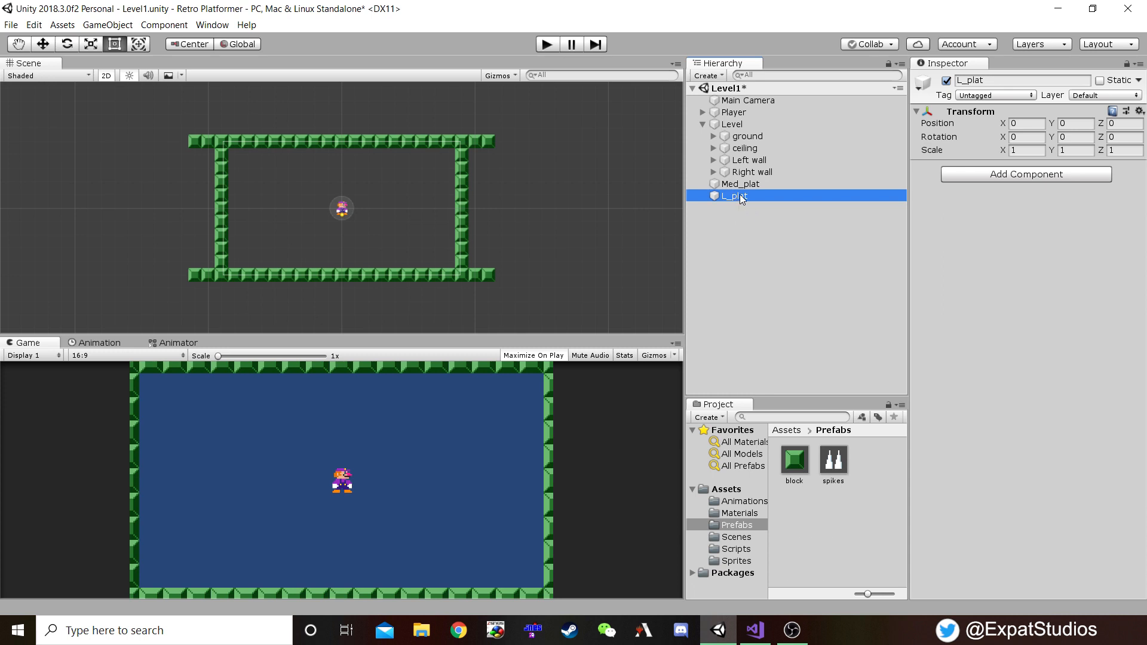
# - Add the block prefab as a child of Med_plat
pyautogui.click(746, 188)
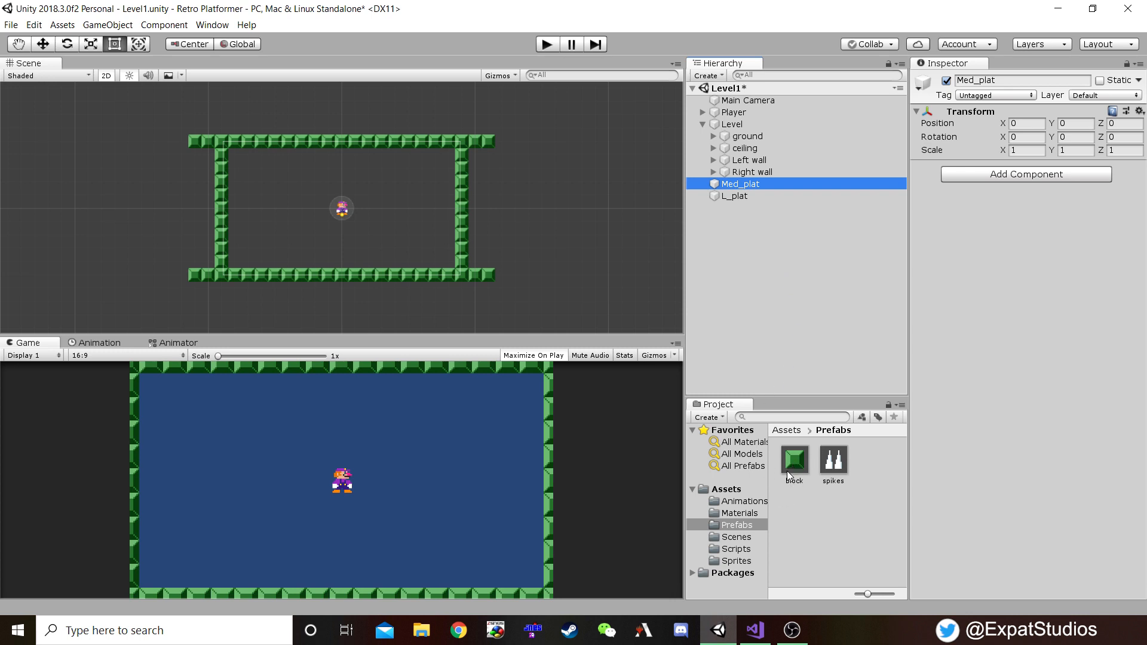
pyautogui.moveTo(789, 475); pyautogui.dragTo(741, 185)
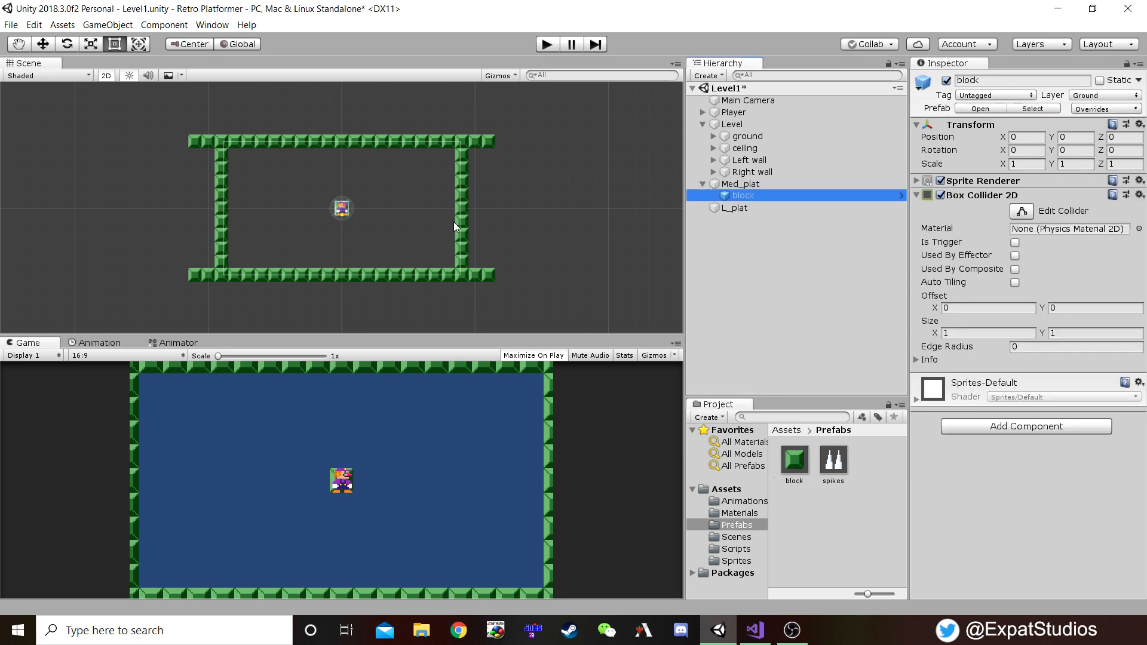
pyautogui.scroll(10, 368, 219)
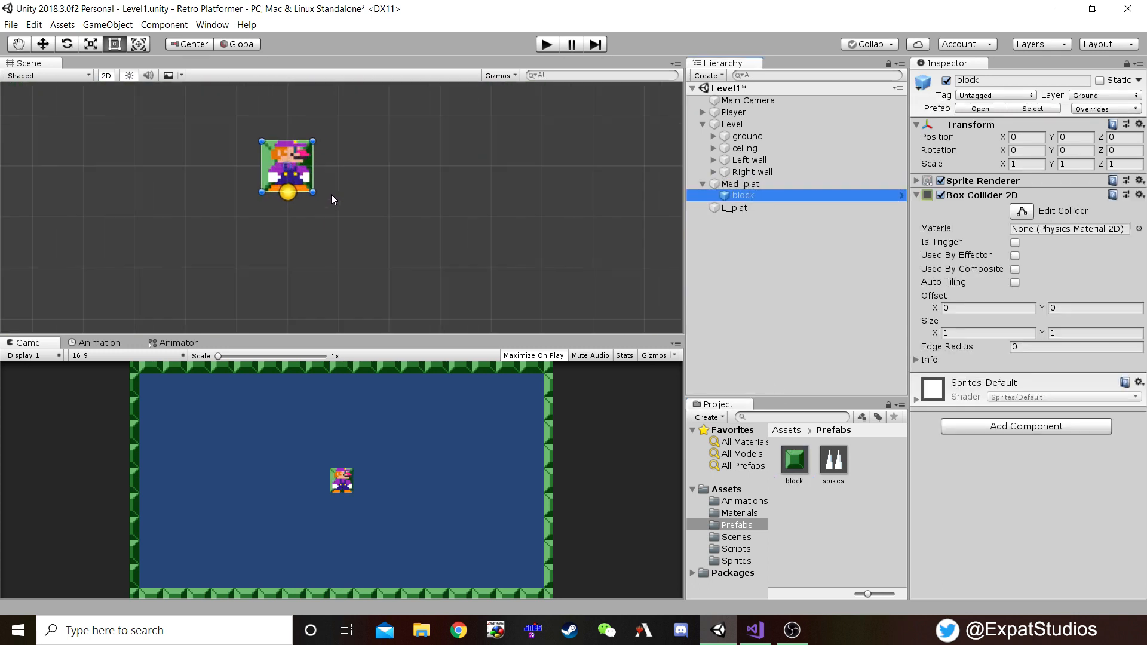
pyautogui.moveTo(331, 195); pyautogui.dragTo(383, 217, button='middle')
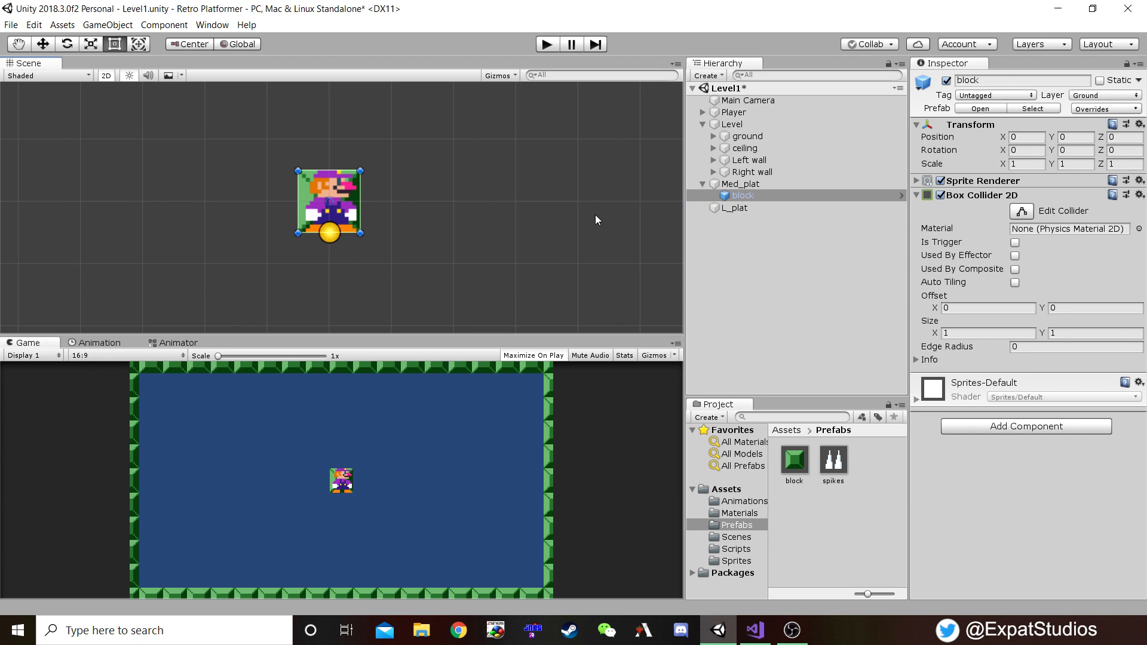
# - Move the Player onto the ground near the left wall, at about X -6.83, Y -3.89
pyautogui.click(744, 112)
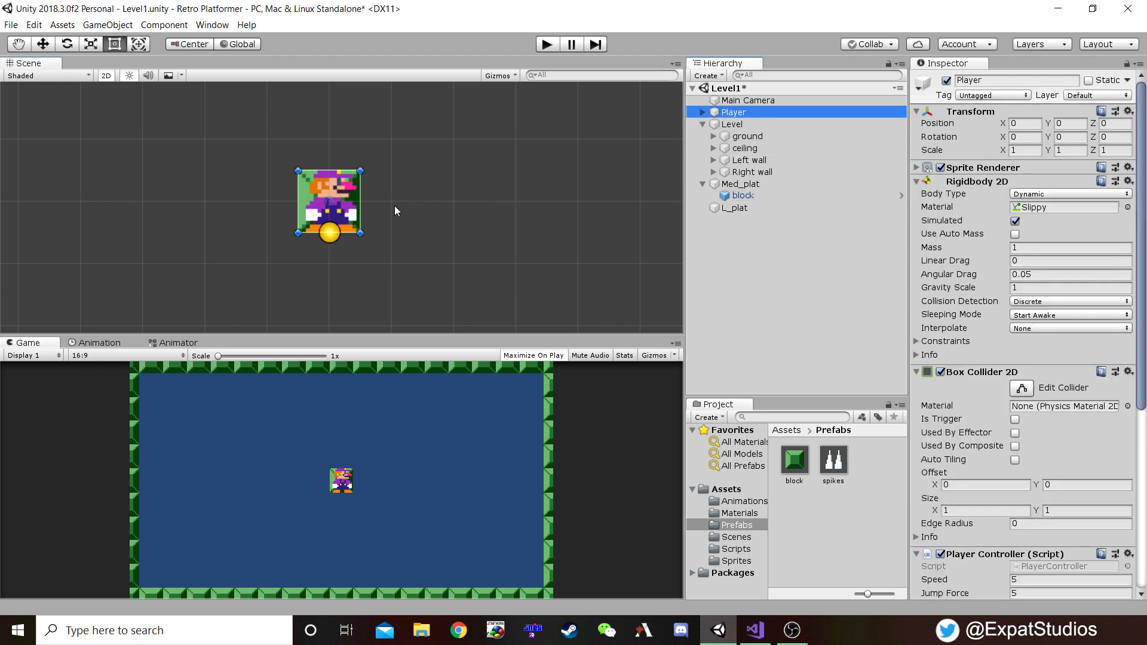
pyautogui.scroll(-5, 385, 213)
pyautogui.moveTo(414, 267); pyautogui.dragTo(427, 195, button='middle')
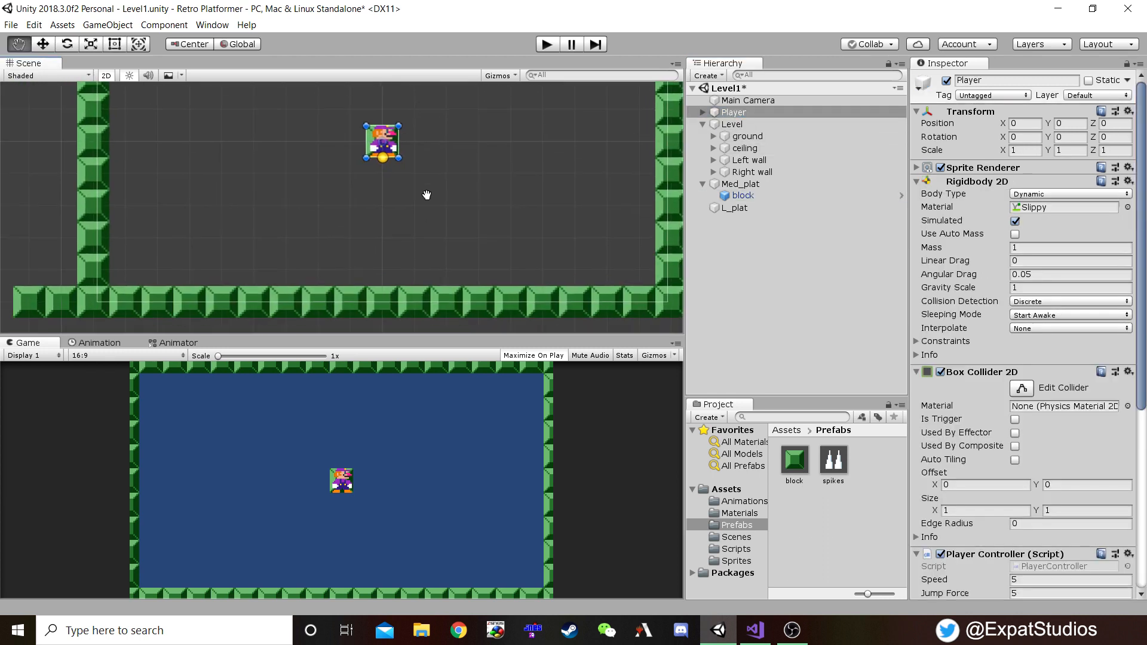
pyautogui.scroll(-4, 431, 196)
pyautogui.moveTo(449, 154); pyautogui.dragTo(409, 208, button='middle')
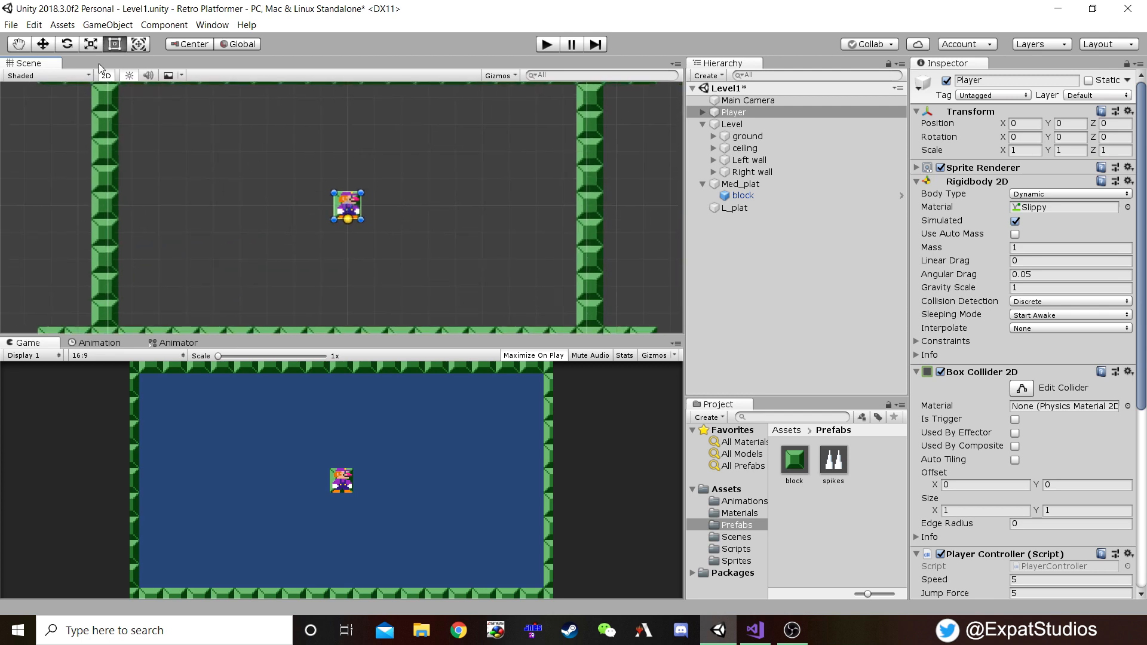
pyautogui.click(43, 44)
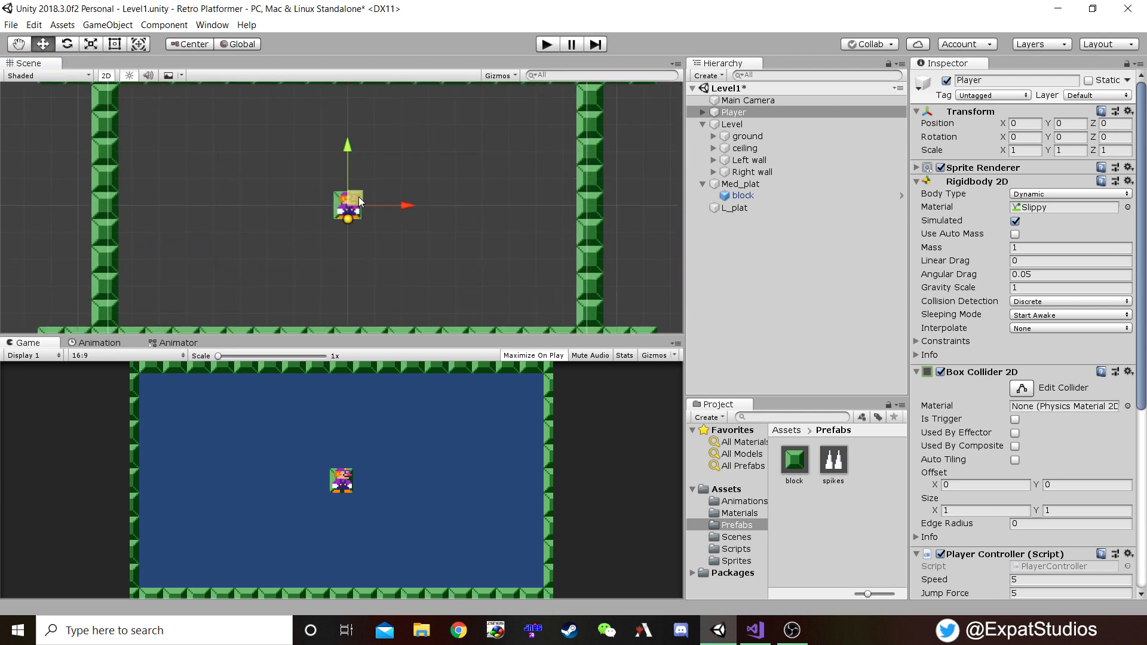
pyautogui.moveTo(358, 196); pyautogui.dragTo(176, 305)
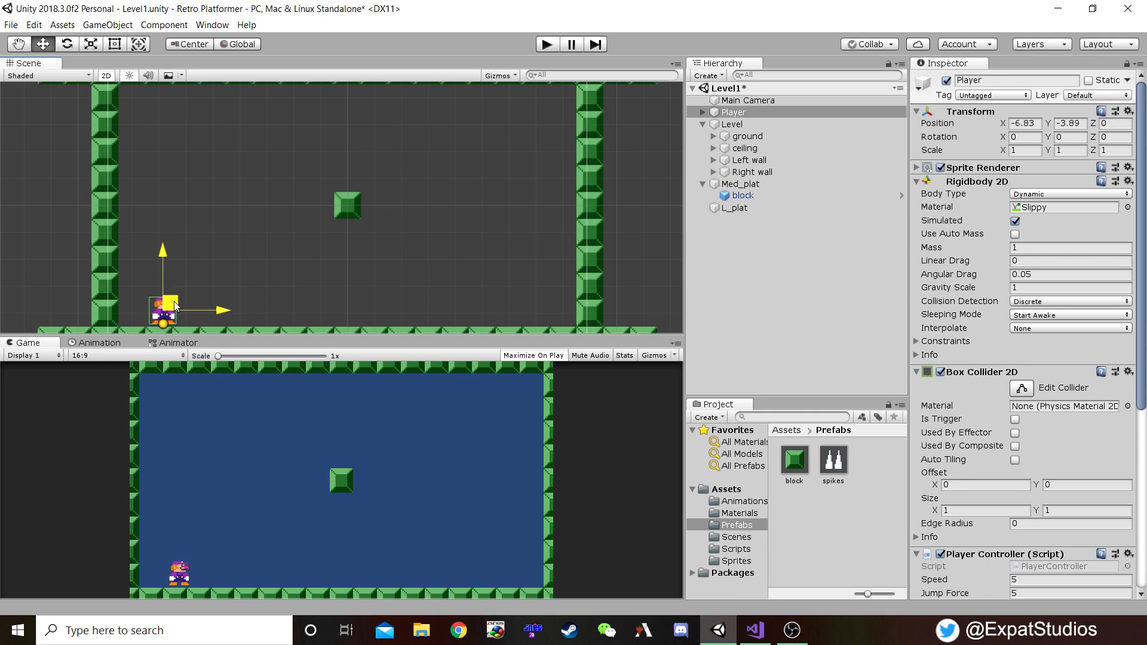
# - Duplicate the block inside Med_plat and snap the copy beside it at X 1
pyautogui.doubleClick(740, 186)
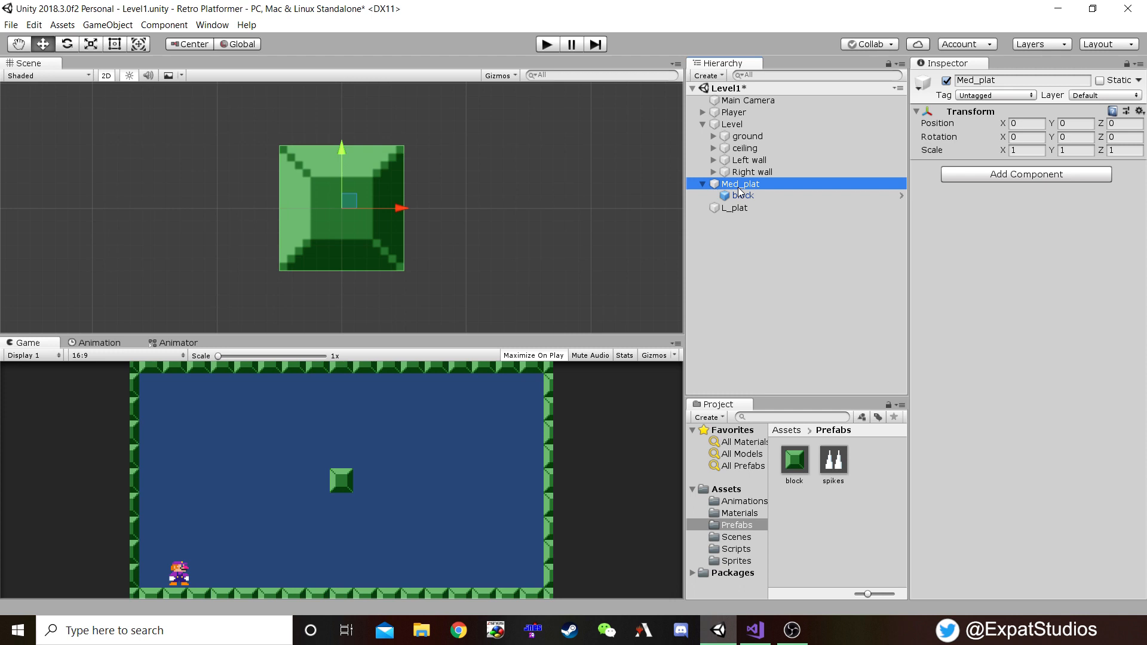
pyautogui.click(742, 196)
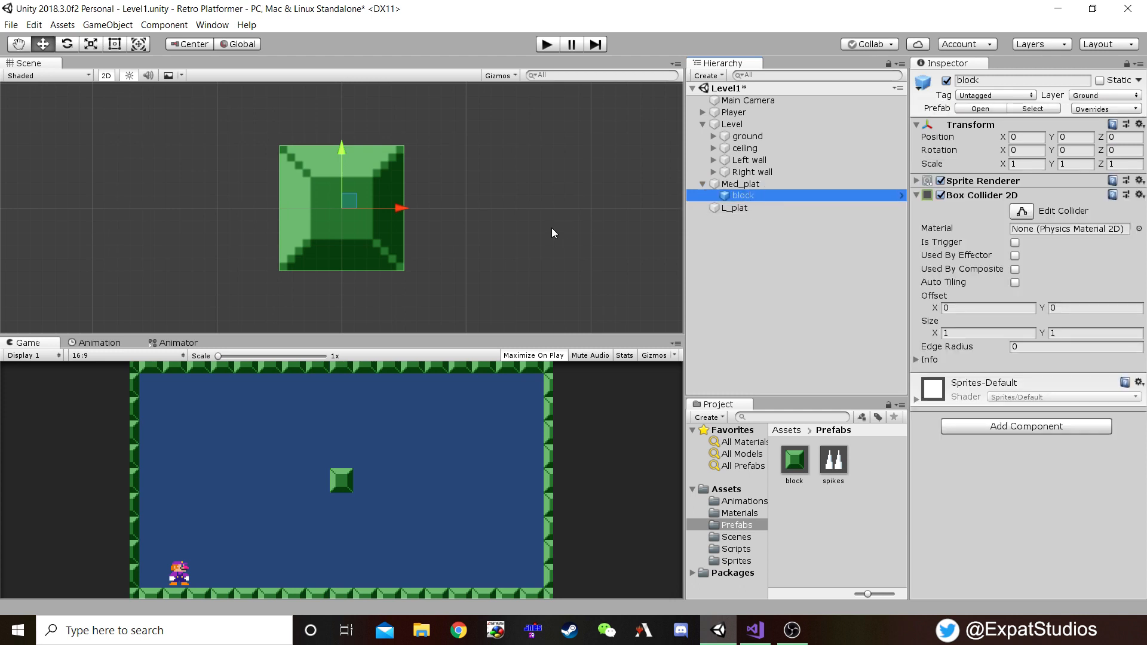
pyautogui.hotkey('ctrl', 'd')
pyautogui.keyDown('ctrl'); pyautogui.moveTo(419, 207); pyautogui.dragTo(504, 198); pyautogui.keyUp('ctrl')
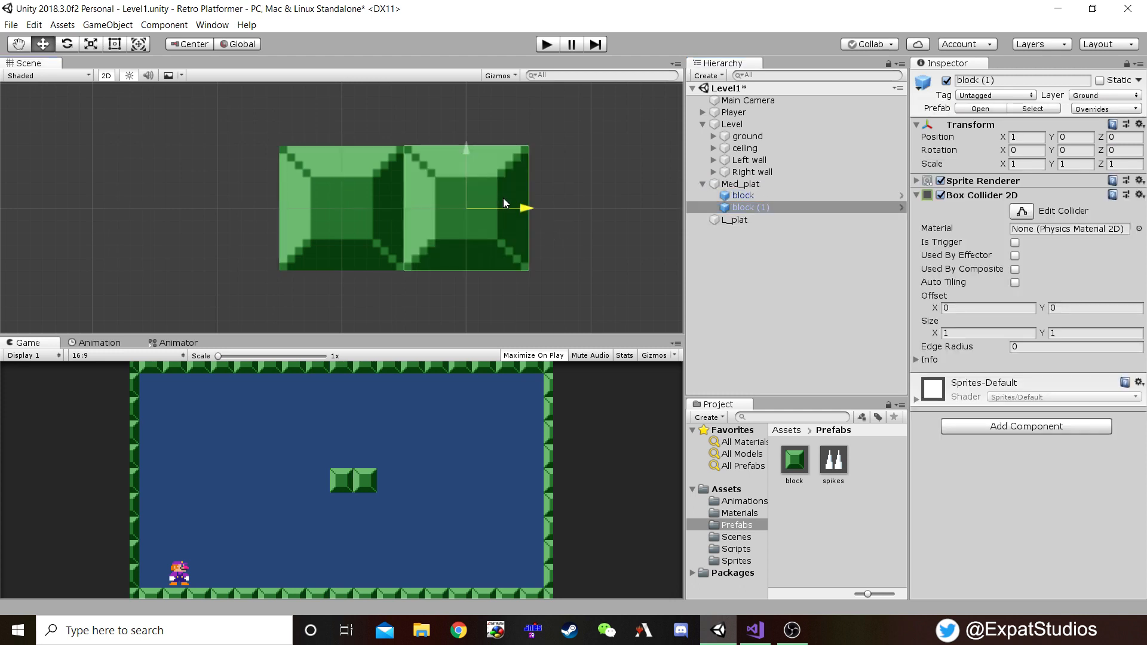
# - Save the two-block Med_plat object as a prefab in the Prefabs folder
pyautogui.click(744, 185)
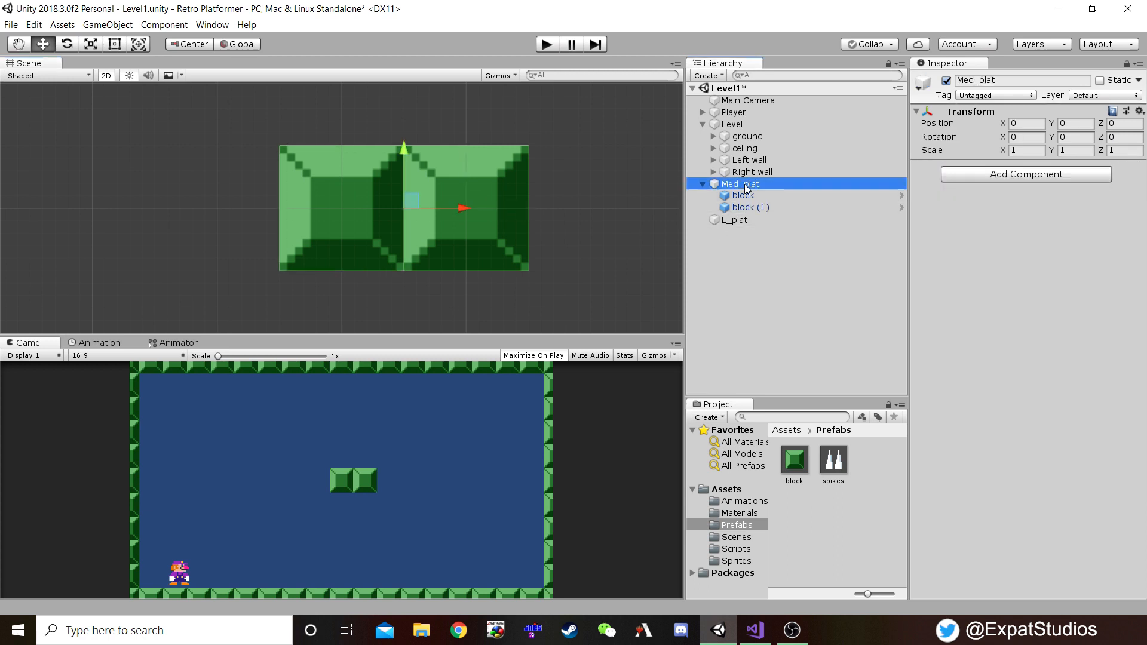
pyautogui.click(703, 185)
pyautogui.moveTo(730, 184); pyautogui.dragTo(837, 529)
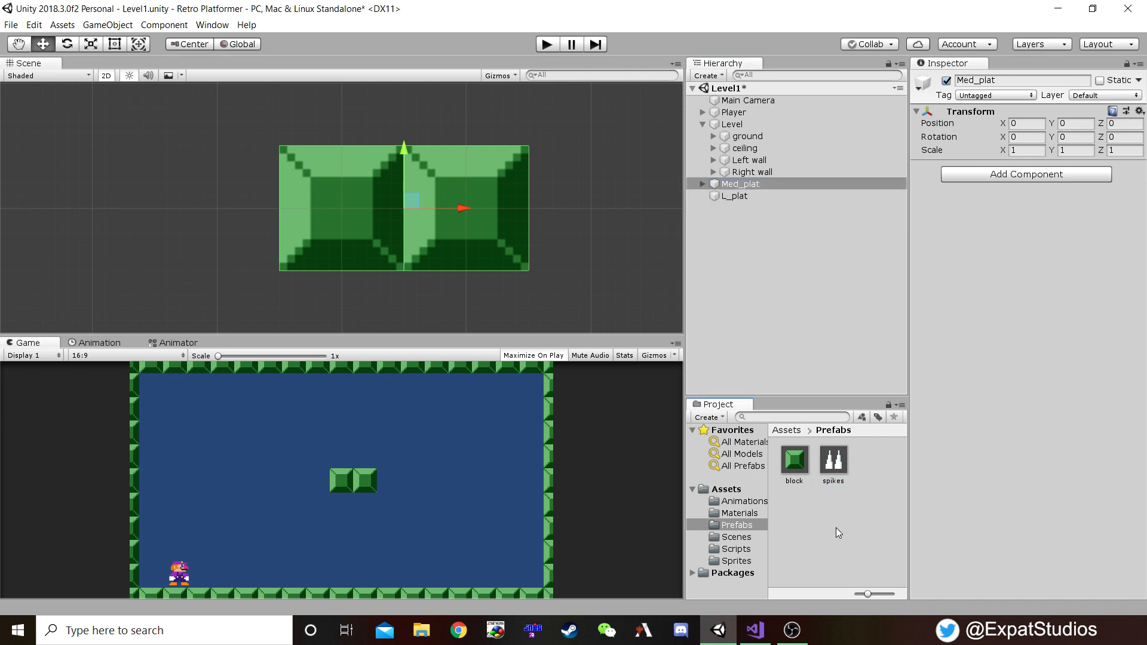
# - Move Med_plat sideways to X -3 to clear the centre of the level
pyautogui.click(736, 197)
pyautogui.click(745, 185)
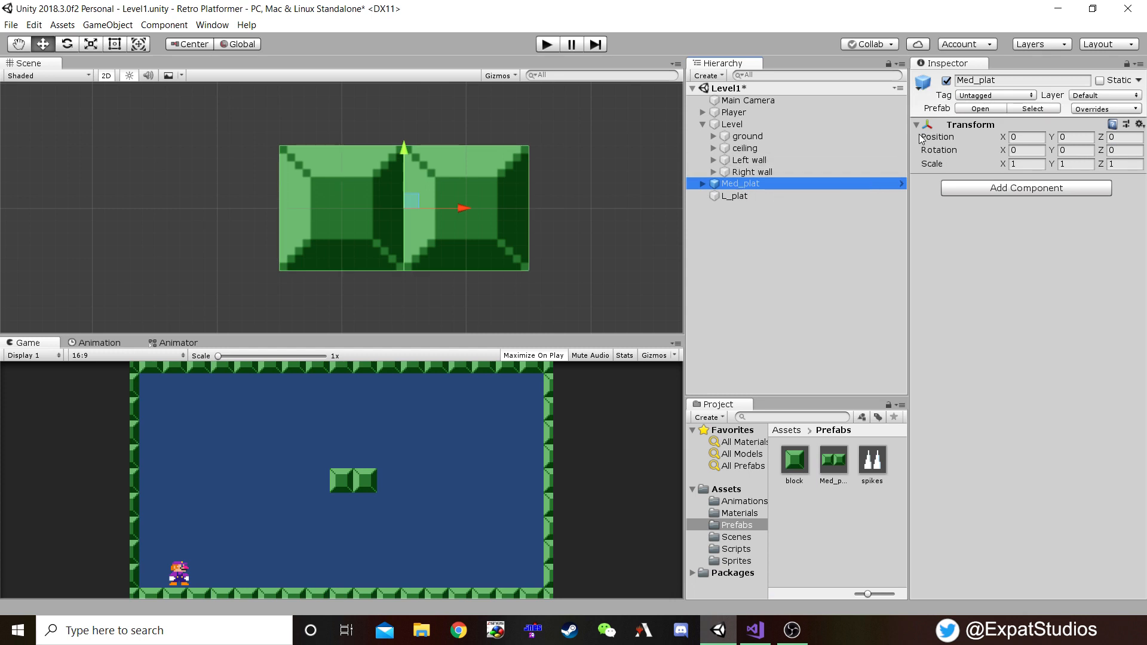
pyautogui.moveTo(463, 208); pyautogui.dragTo(113, 200)
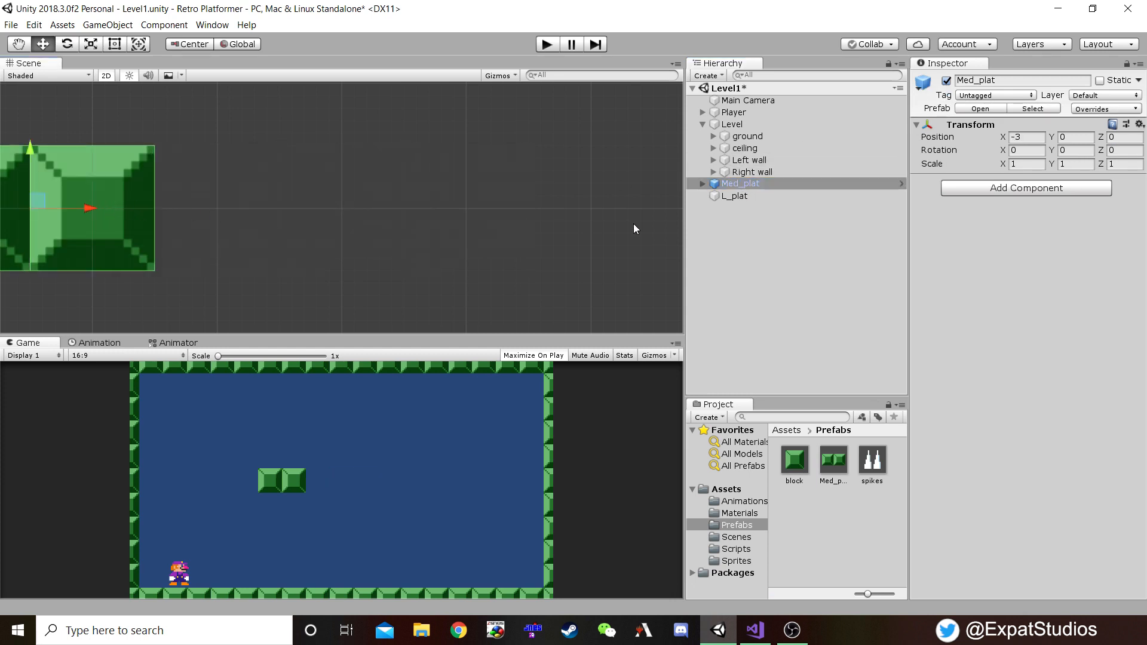
# - Build L_plat as a row of three child block prefabs at X 0, 1 and 2
pyautogui.click(737, 198)
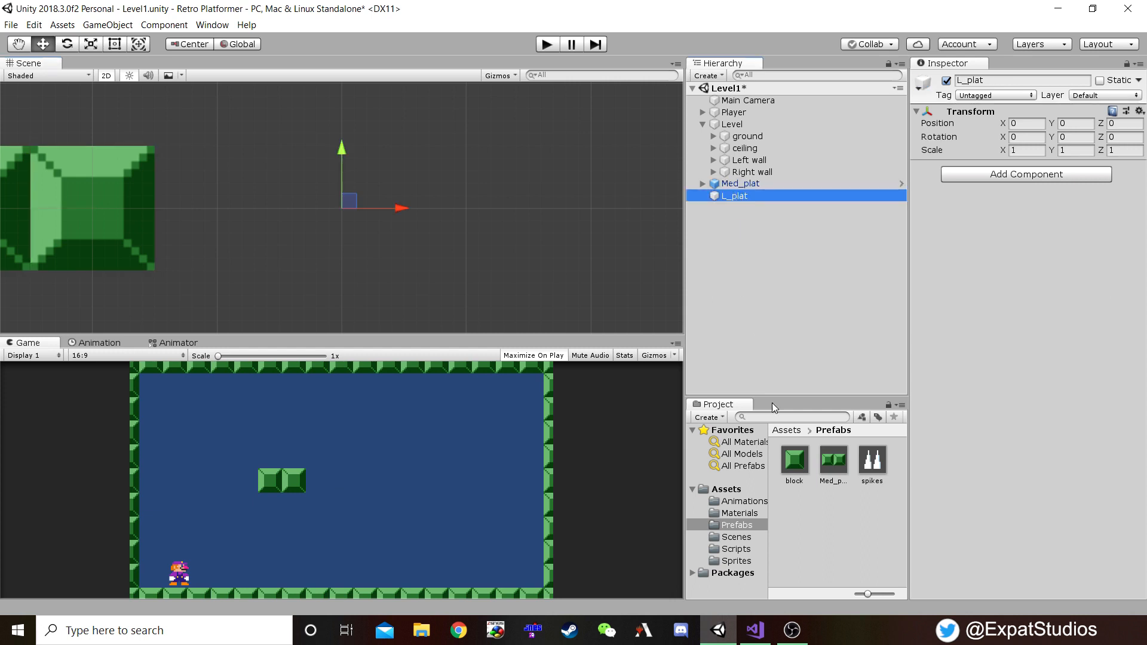
pyautogui.moveTo(798, 474); pyautogui.dragTo(747, 200)
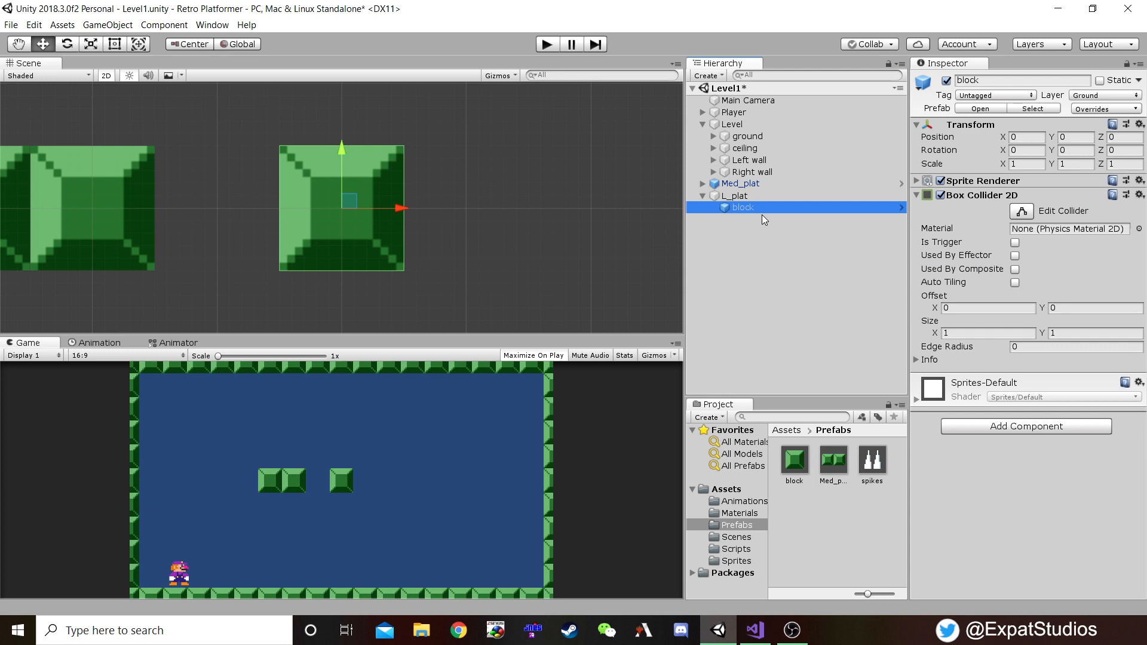
pyautogui.hotkey('ctrl', 'd')
pyautogui.keyDown('ctrl'); pyautogui.moveTo(406, 209); pyautogui.dragTo(612, 212); pyautogui.keyUp('ctrl')
pyautogui.hotkey('ctrl', 'd')
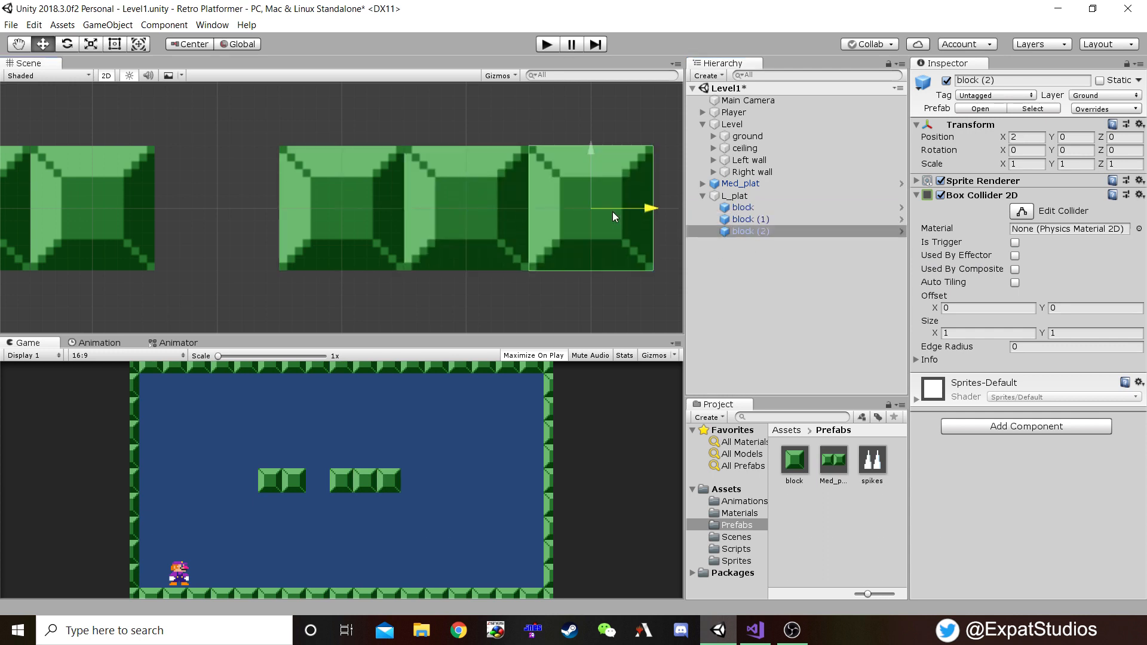
pyautogui.scroll(-1, 319, 199)
pyautogui.scroll(-8, 319, 204)
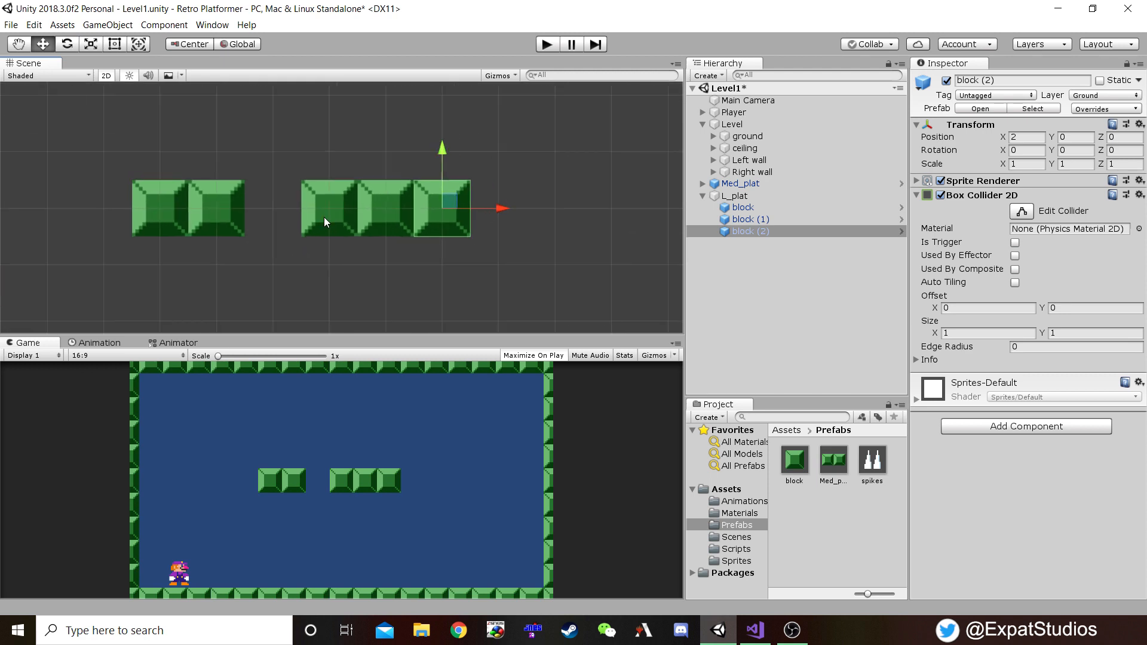
pyautogui.moveTo(332, 147); pyautogui.dragTo(387, 215, button='middle')
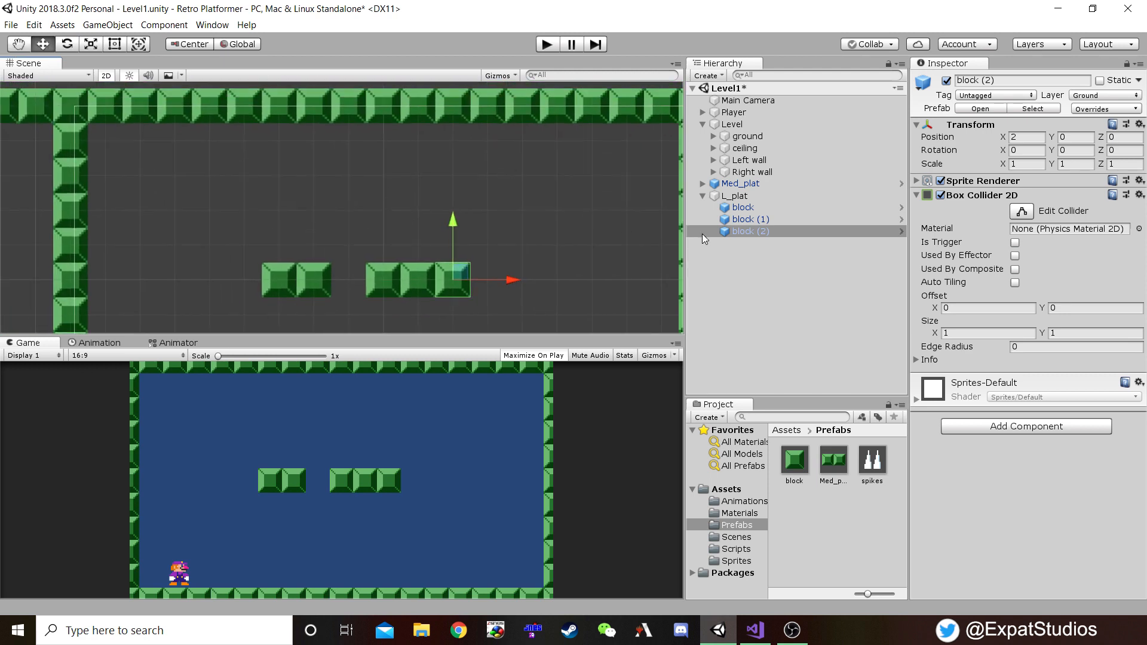
# - Save the three-block L_plat object as a prefab in the Prefabs folder
pyautogui.click(692, 198)
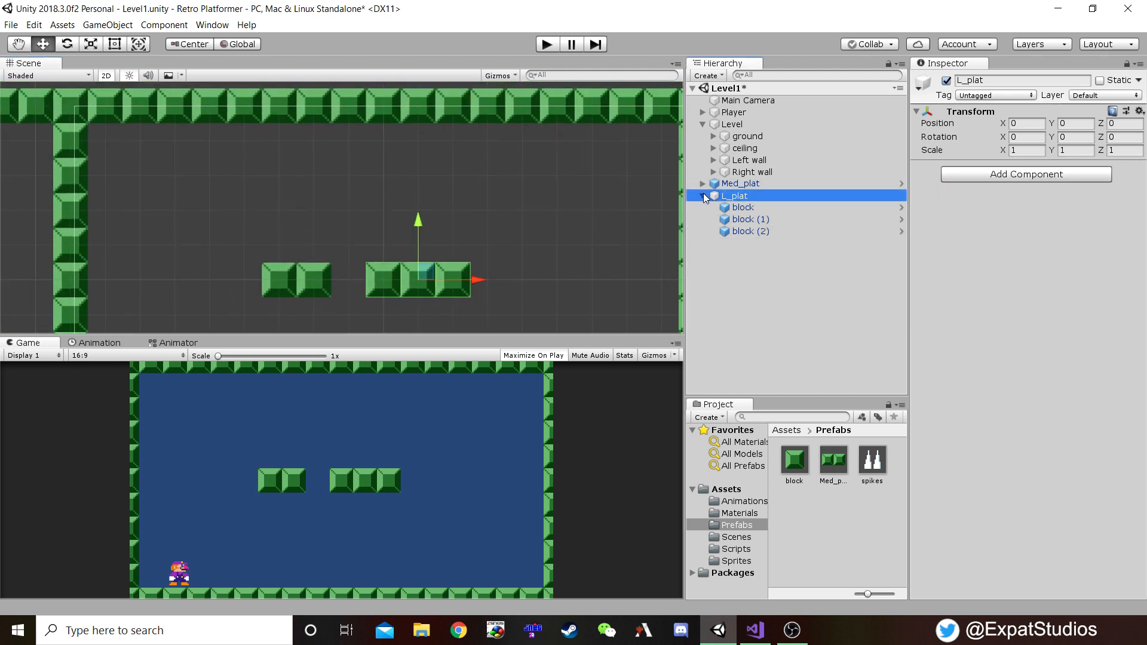
pyautogui.click(703, 195)
pyautogui.moveTo(747, 199); pyautogui.dragTo(827, 533)
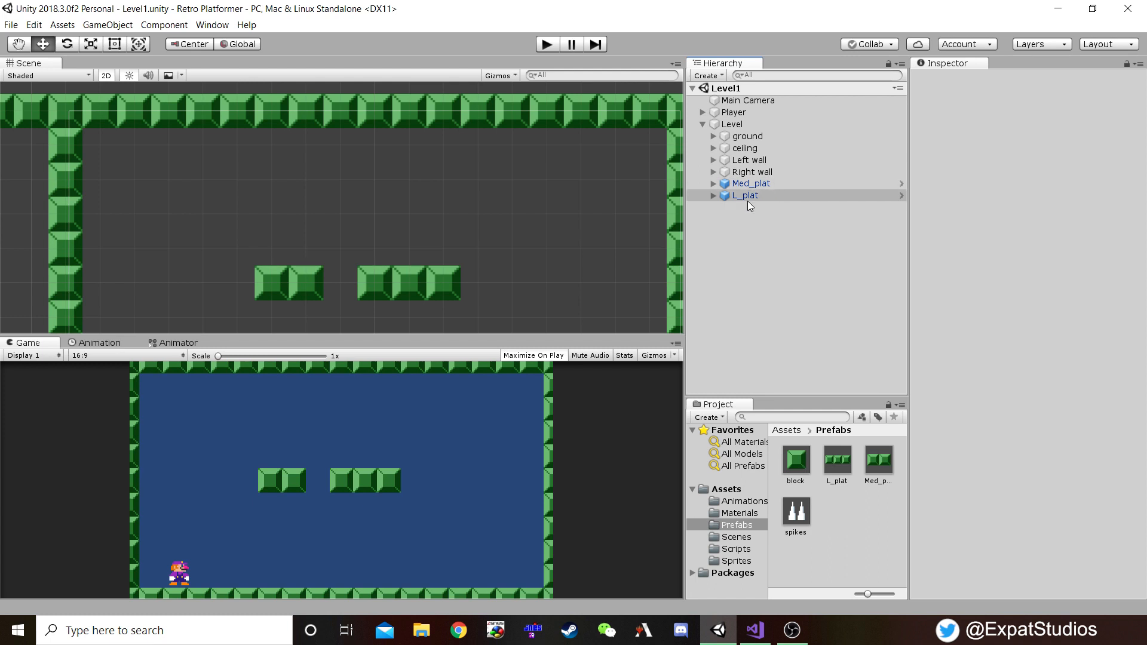
# - Move L_plat onto the ground against the right wall at X 6, Y -4 and stack Med_plat on top, flush with the wall
pyautogui.click(748, 199)
pyautogui.moveTo(366, 246); pyautogui.dragTo(343, 136, button='middle')
pyautogui.scroll(-4, 281, 174)
pyautogui.moveTo(343, 135); pyautogui.dragTo(507, 247)
pyautogui.click(756, 185)
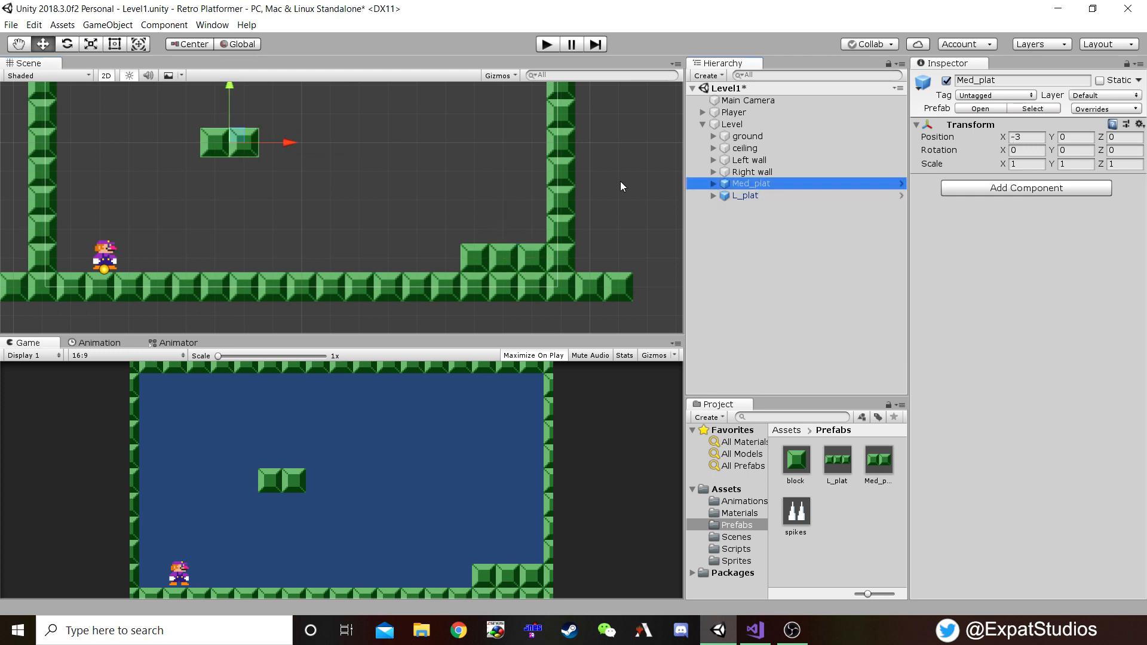
pyautogui.moveTo(250, 134); pyautogui.dragTo(527, 218)
# - Add a block prefab under Level and place it at X 8, Y -2 as the top stair against the right wall
pyautogui.moveTo(798, 463); pyautogui.dragTo(736, 124)
pyautogui.moveTo(299, 137); pyautogui.dragTo(532, 192)
pyautogui.scroll(-3, 410, 194)
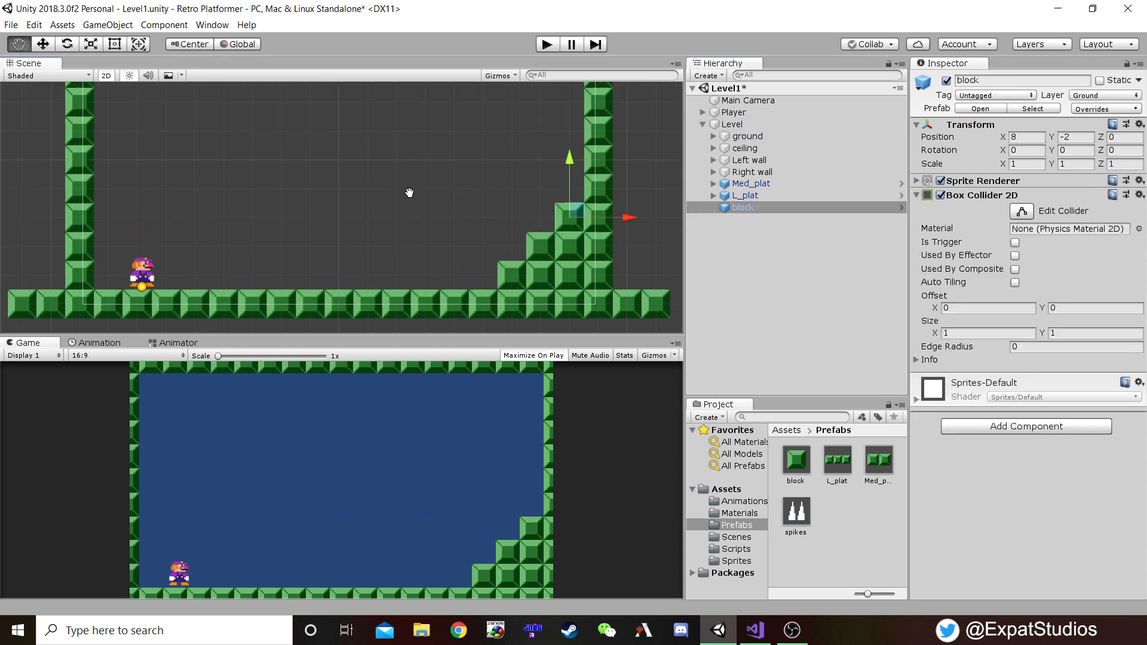
# - Duplicate L_plat and move the copy against the left wall at X -8, Y 0
pyautogui.click(755, 195)
pyautogui.hotkey('ctrl', 'd')
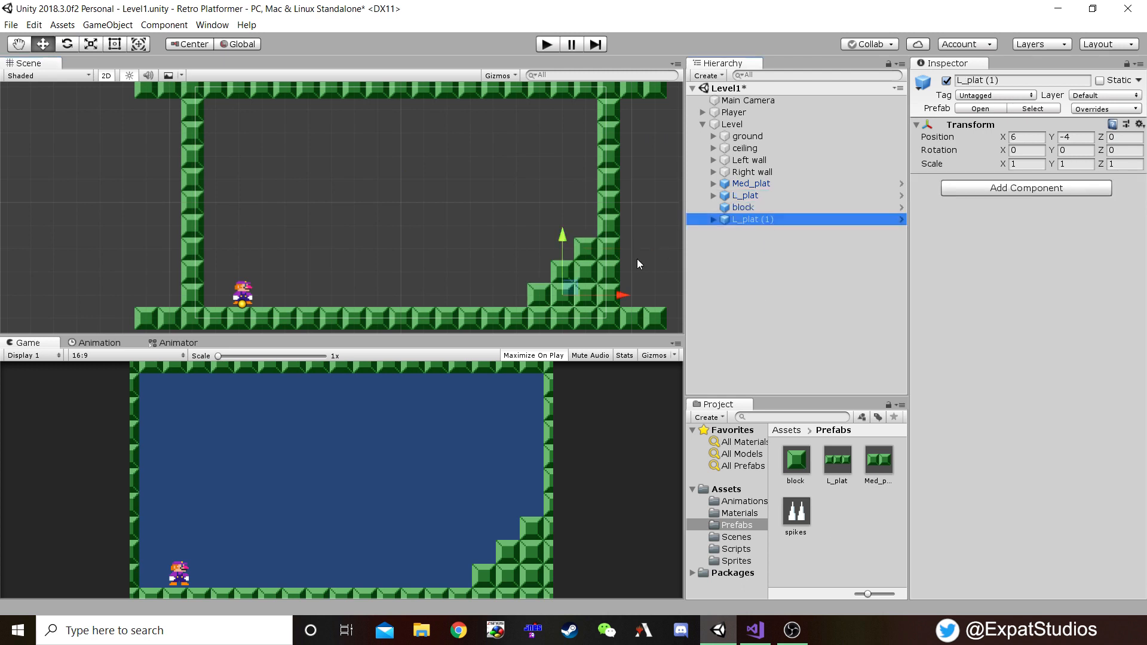
pyautogui.moveTo(561, 289); pyautogui.dragTo(238, 193)
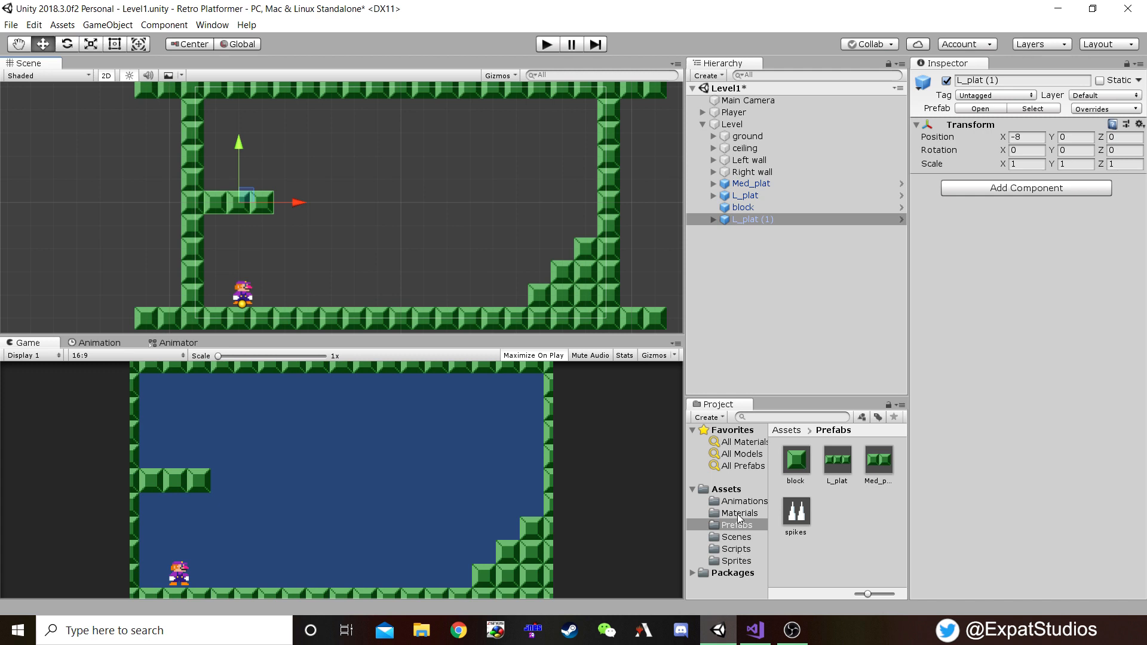
# - Add the goal pole sprite from the Sprites folder to the root of the Level1 scene
pyautogui.click(739, 563)
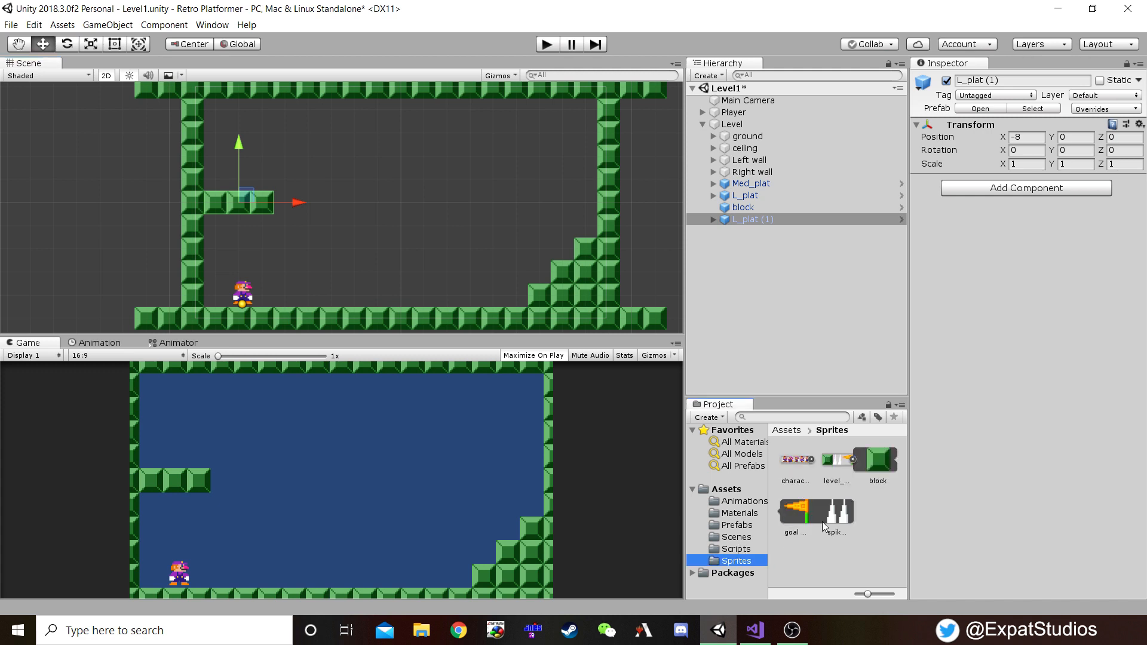
pyautogui.moveTo(794, 513); pyautogui.dragTo(757, 301)
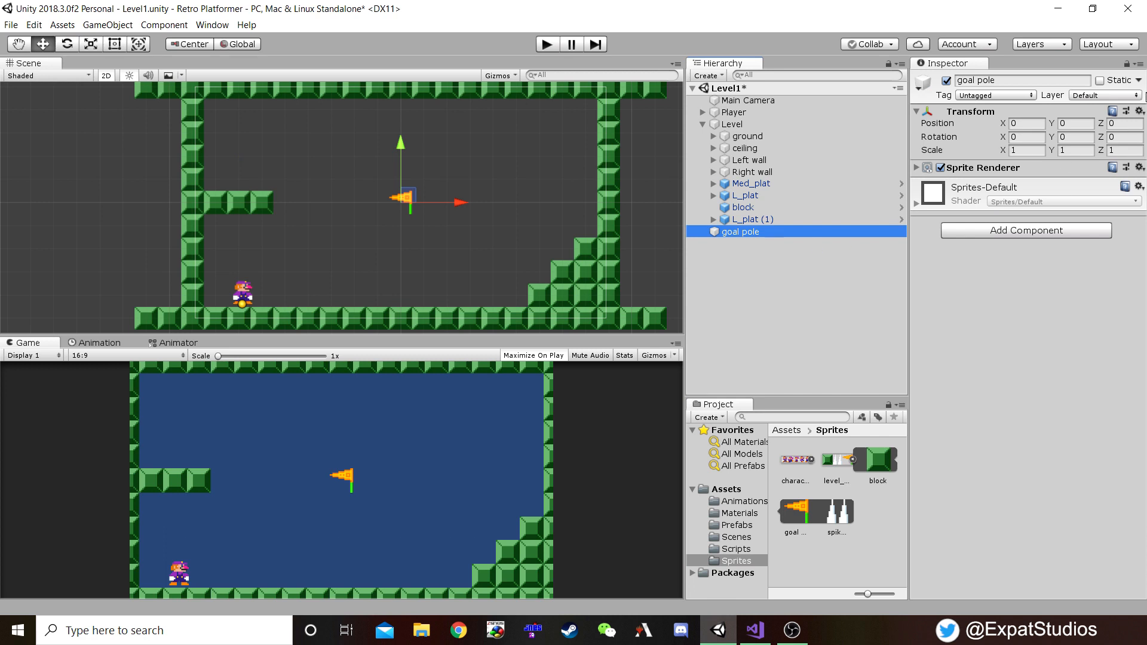
# - Reset the goal pole's transform and add a Box Collider 2D component to it
pyautogui.click(1140, 111)
pyautogui.click(1075, 129)
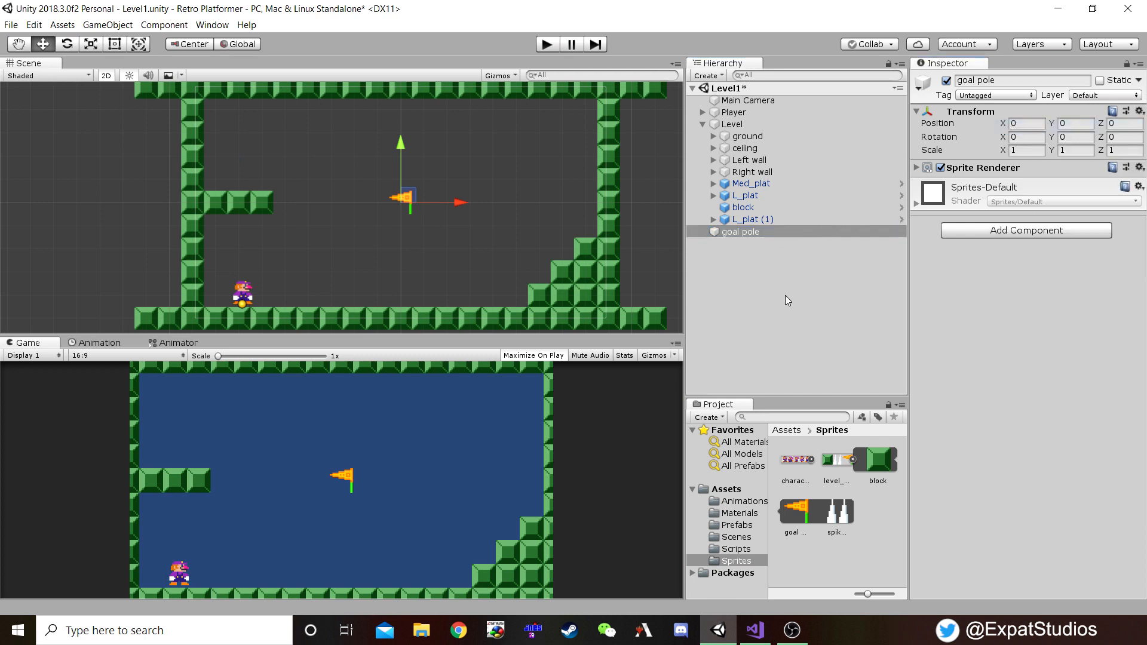
pyautogui.click(998, 233)
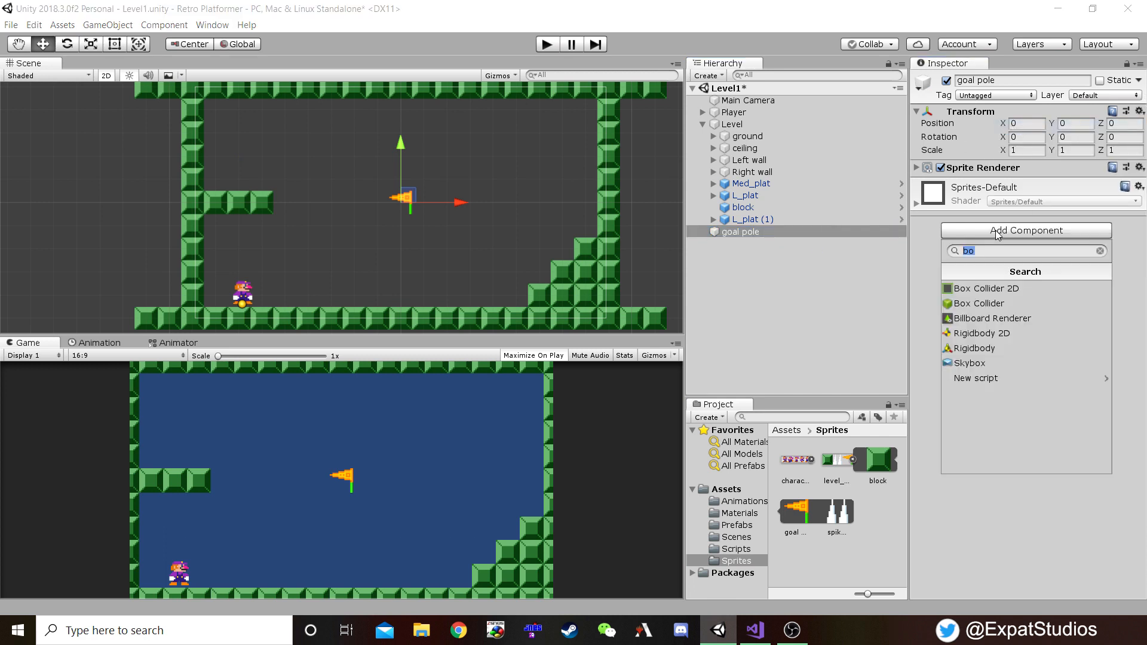
pyautogui.click(983, 290)
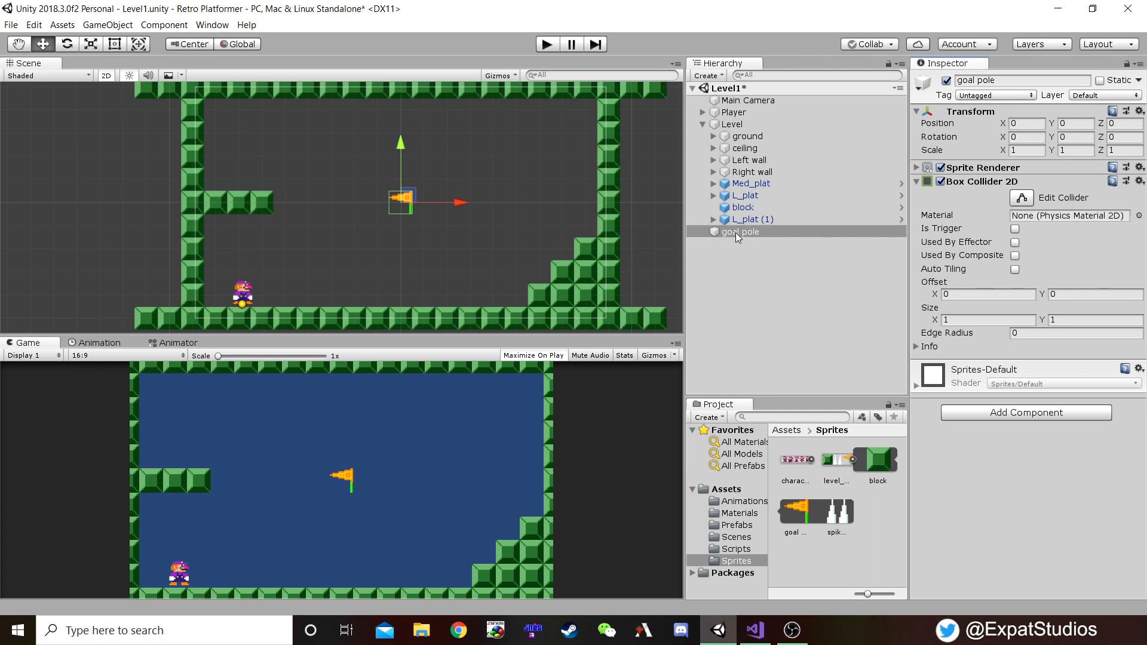
# - Save the goal pole as a prefab in the Prefabs folder, open it, and create a new tag named Goal
pyautogui.moveTo(739, 235); pyautogui.dragTo(738, 527)
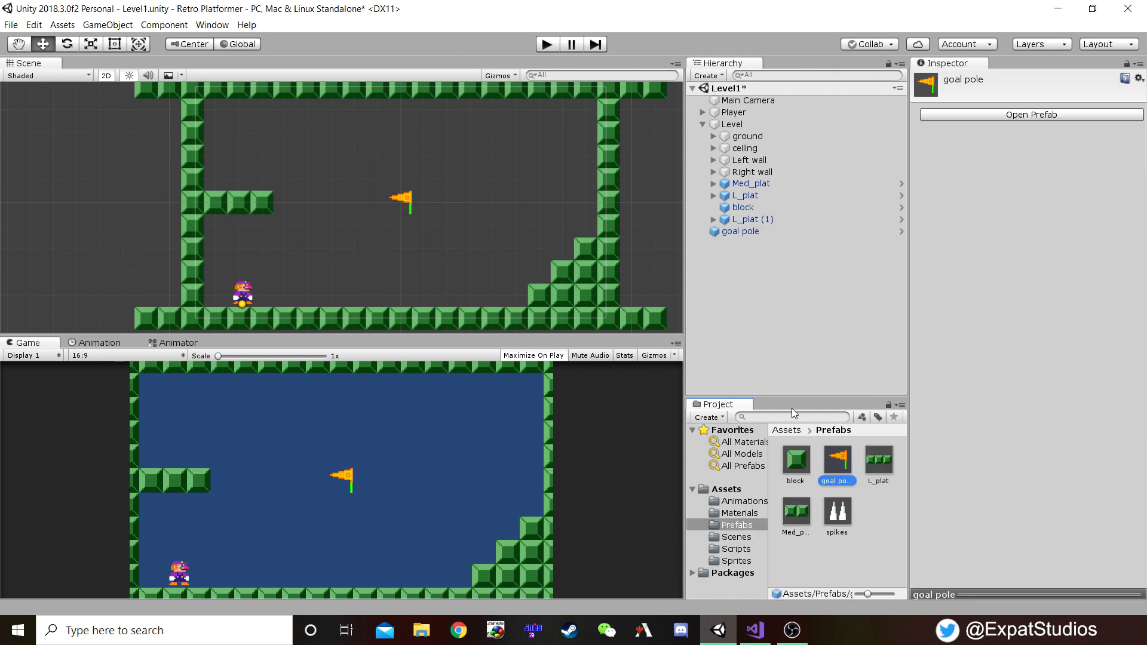
pyautogui.doubleClick(840, 467)
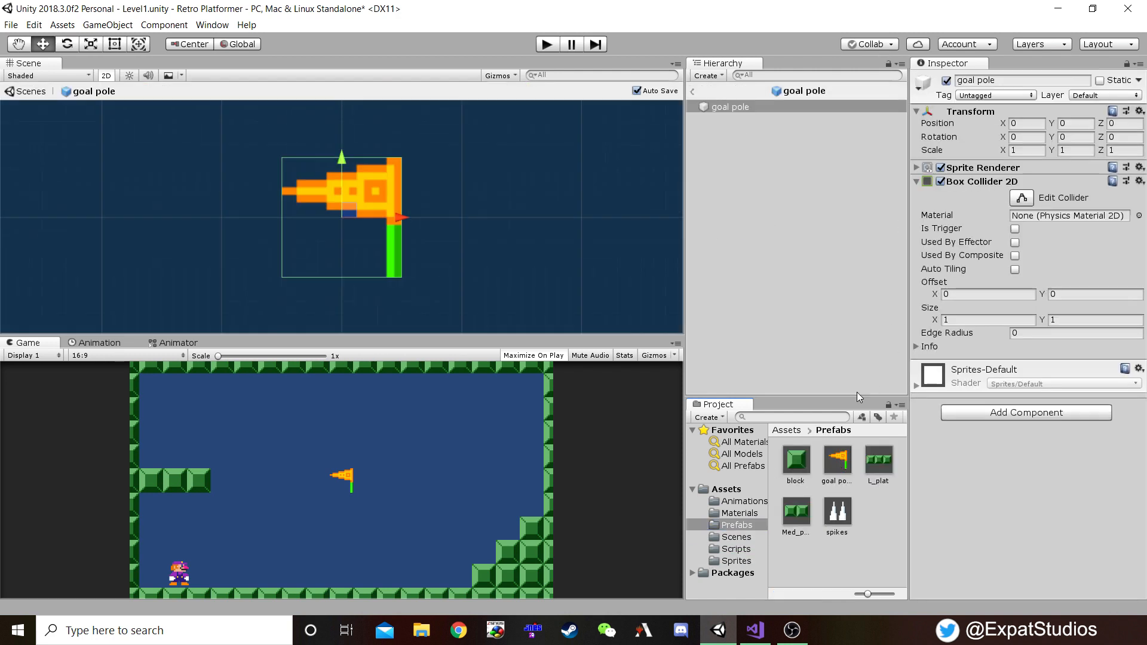
pyautogui.click(1033, 96)
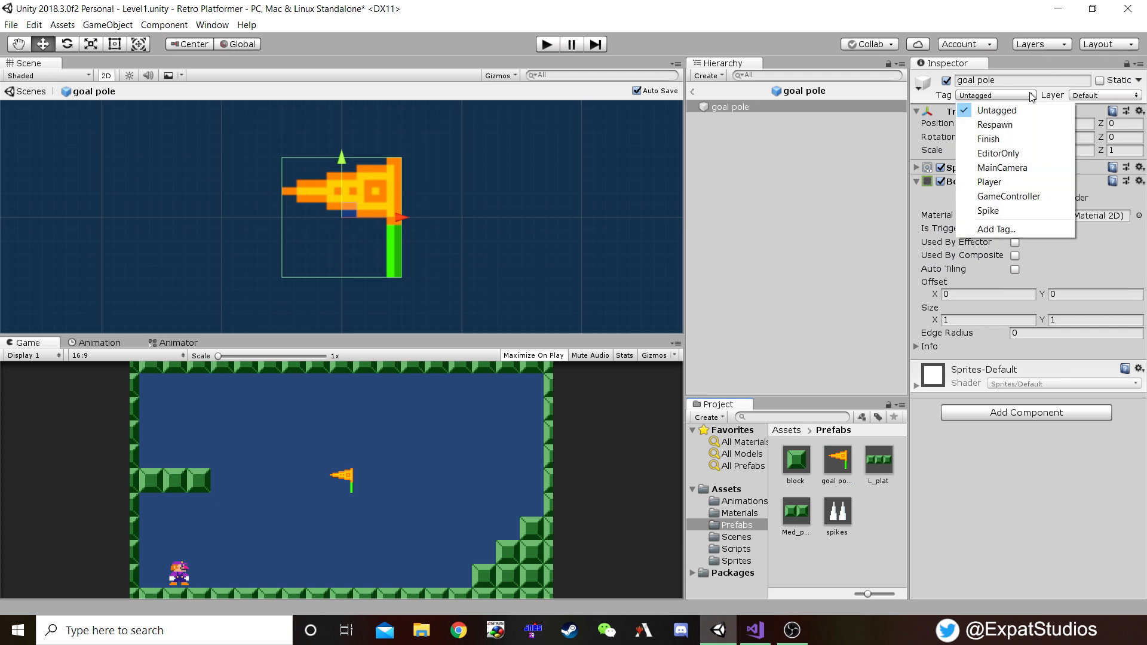
pyautogui.click(997, 233)
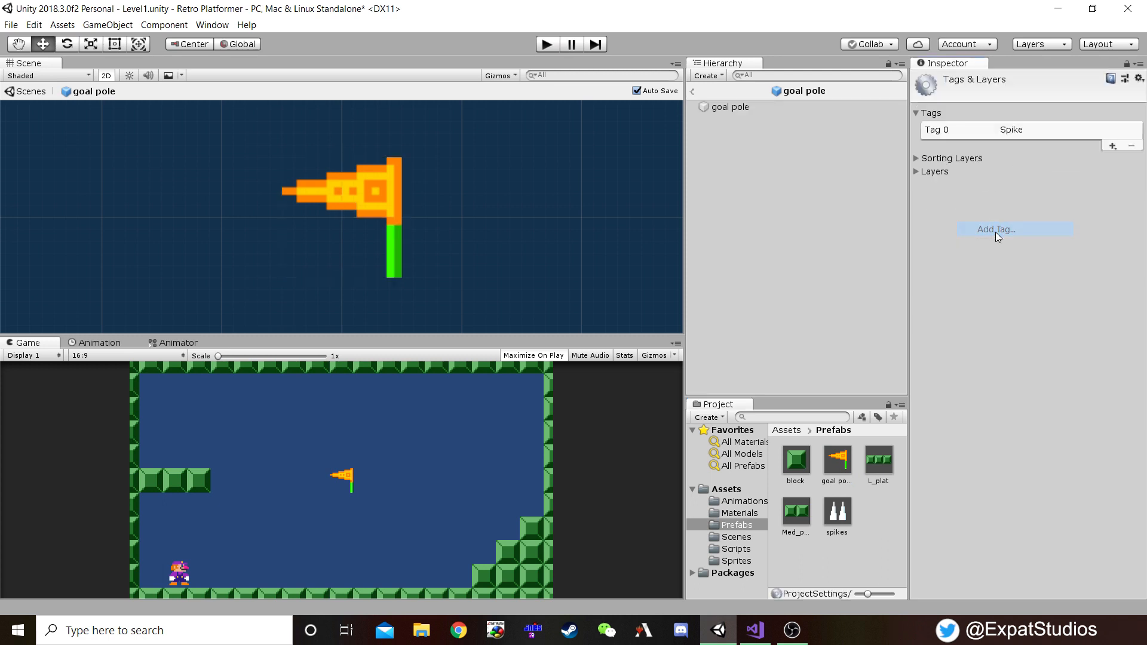
pyautogui.click(1112, 146)
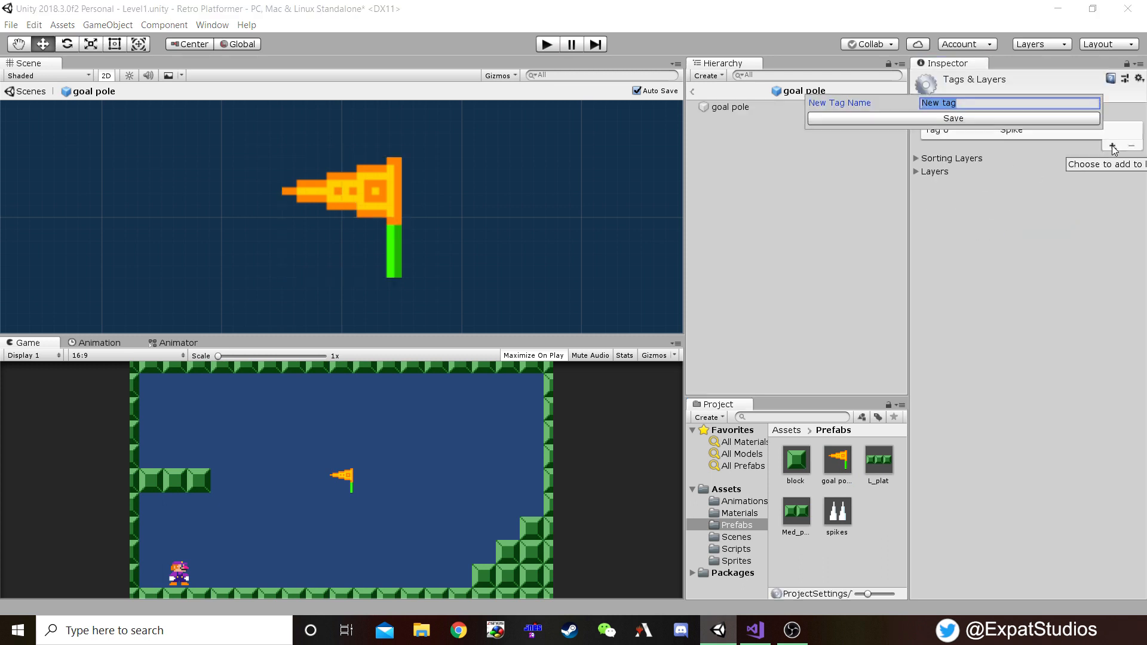
pyautogui.write('Goal')
pyautogui.press('Return')
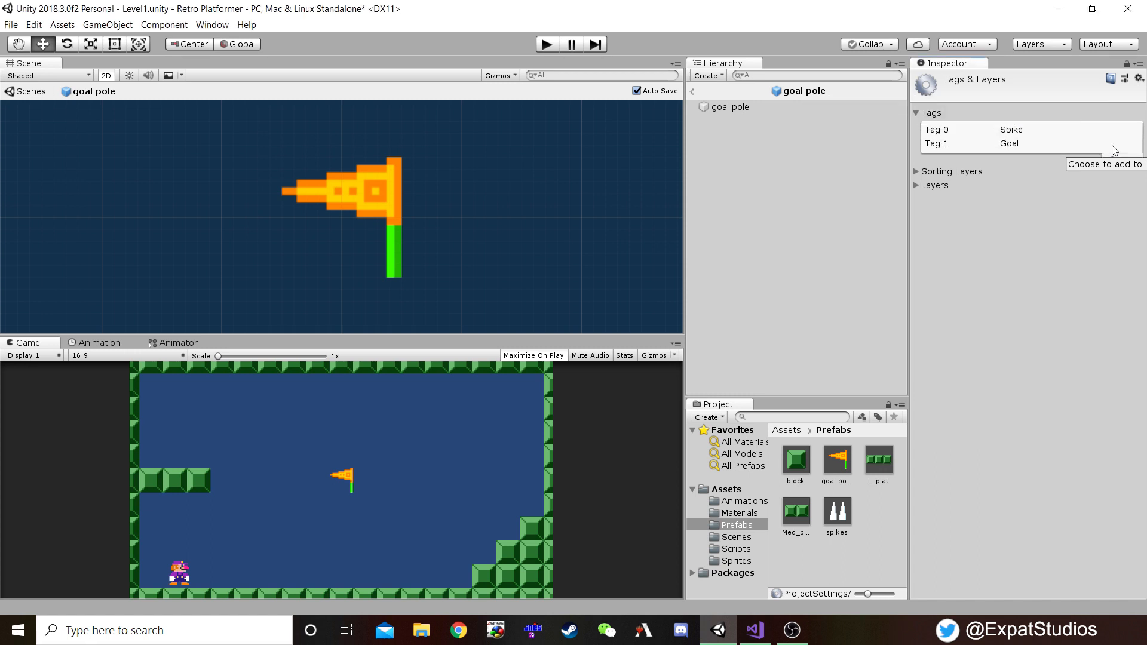
# - Assign the Goal tag to the goal pole prefab and return to the Level1 scene
pyautogui.click(783, 108)
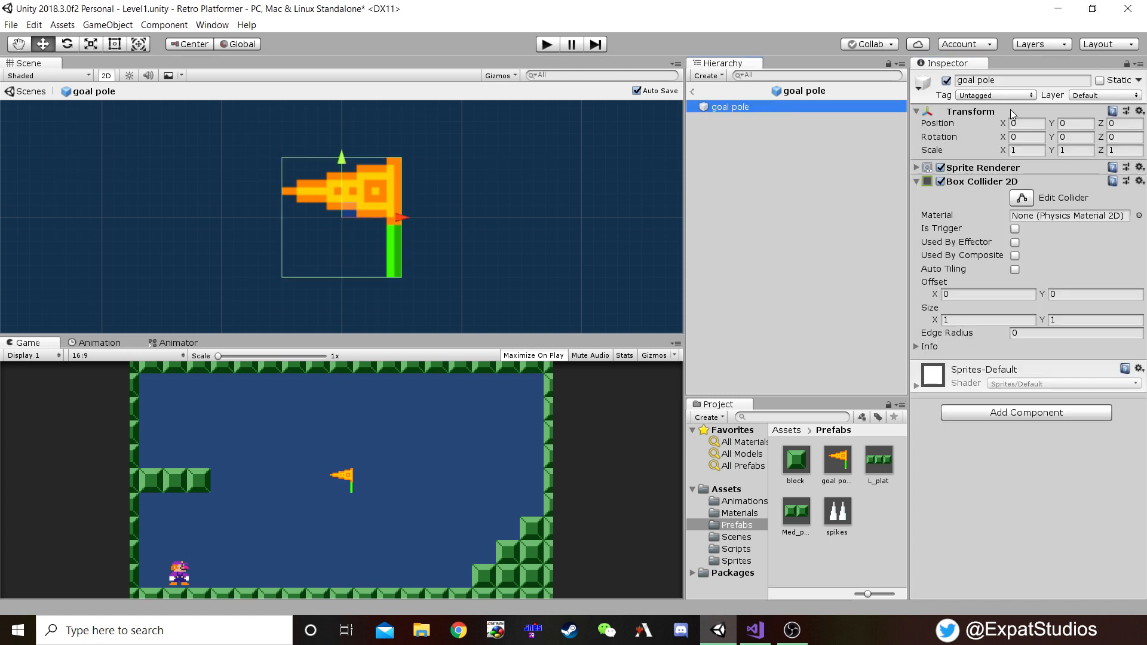
pyautogui.click(995, 95)
pyautogui.click(980, 231)
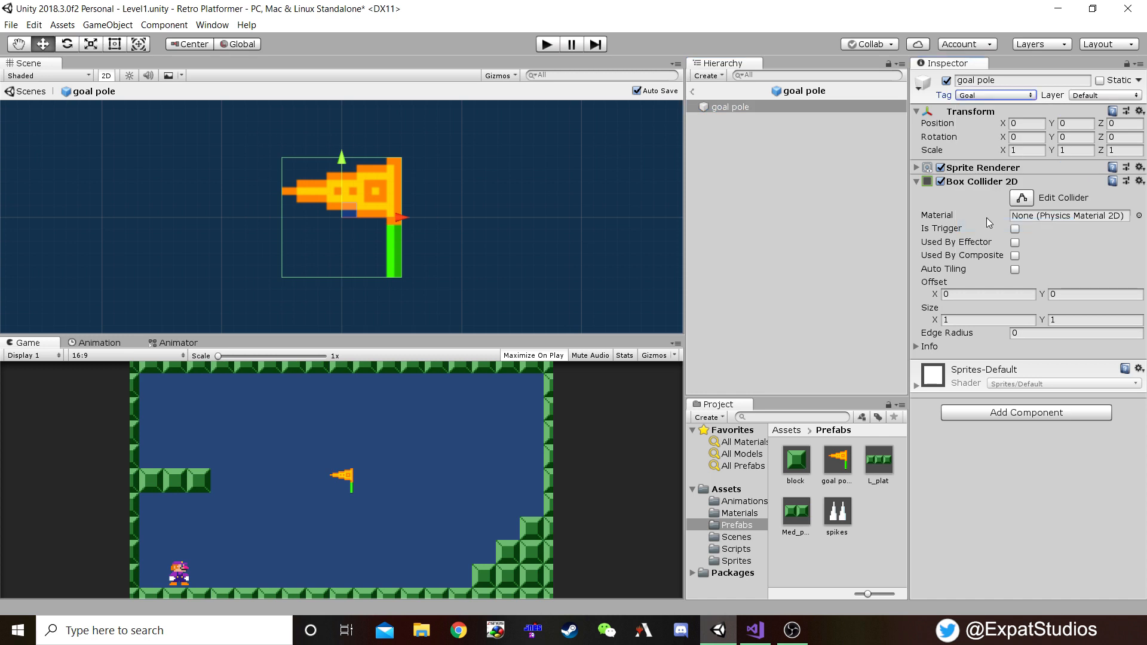
pyautogui.click(694, 93)
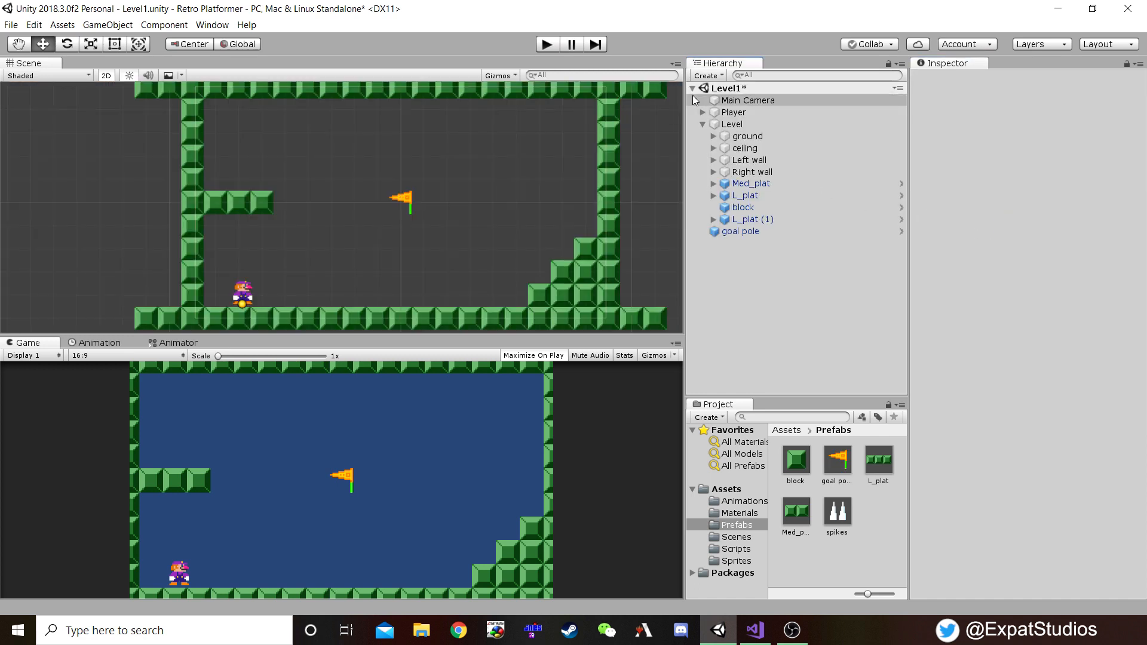
# - Nest the goal pole under Level and place it on the left wall's platform at X -7, Y 1
pyautogui.moveTo(772, 232); pyautogui.dragTo(737, 125)
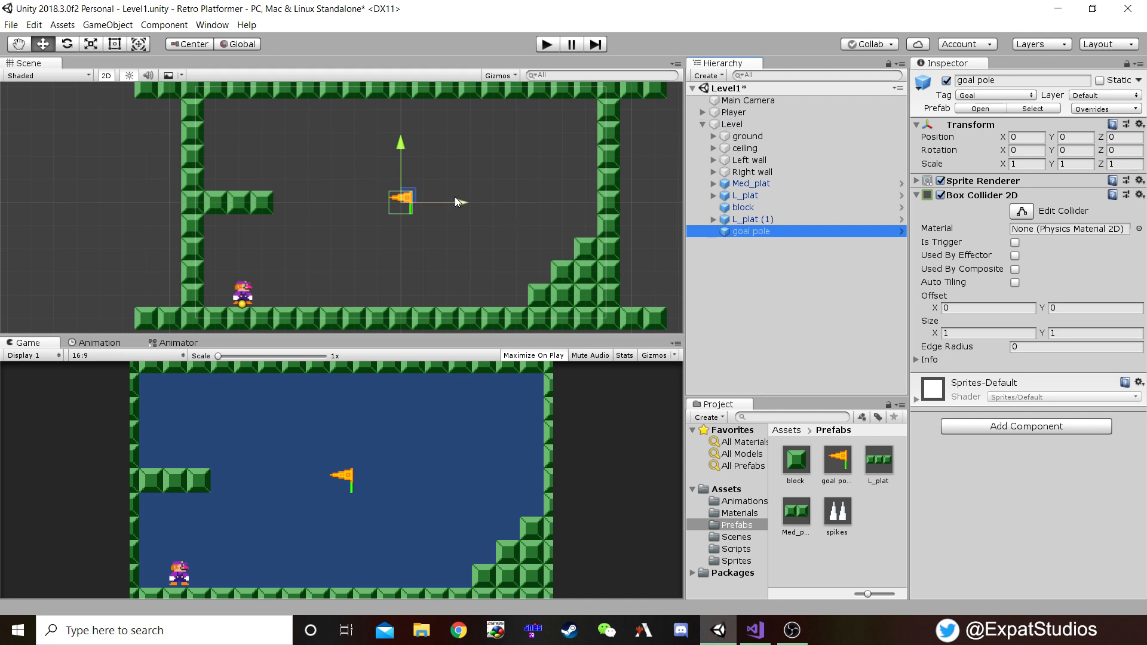
pyautogui.keyDown('ctrl'); pyautogui.moveTo(406, 199); pyautogui.dragTo(244, 174); pyautogui.keyUp('ctrl')
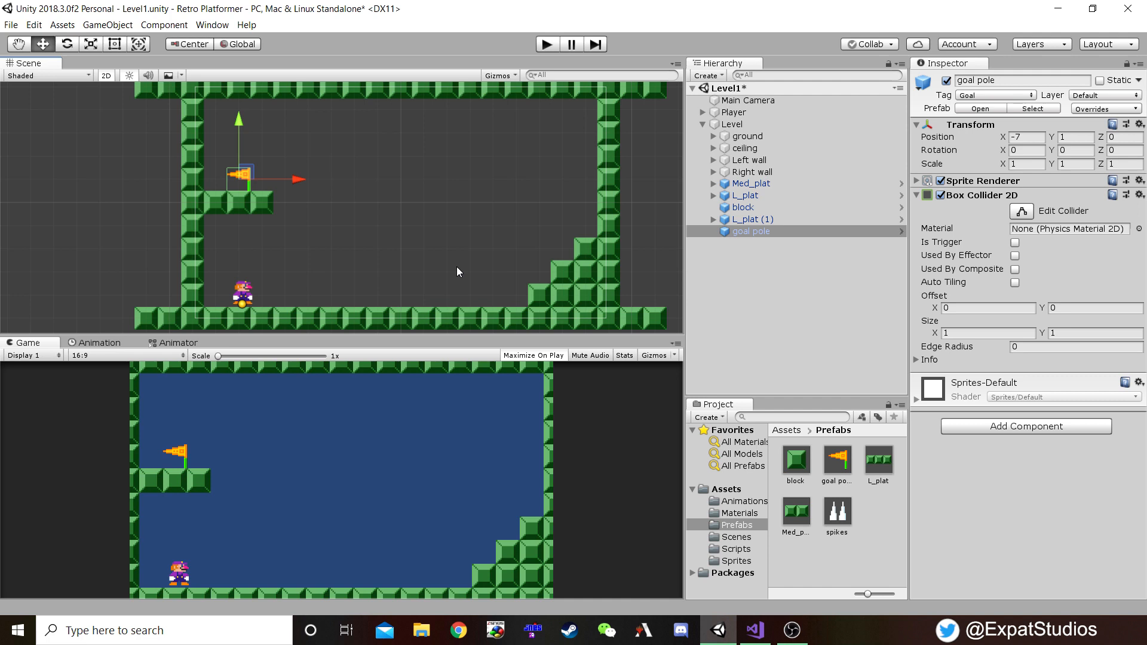
pyautogui.click(771, 289)
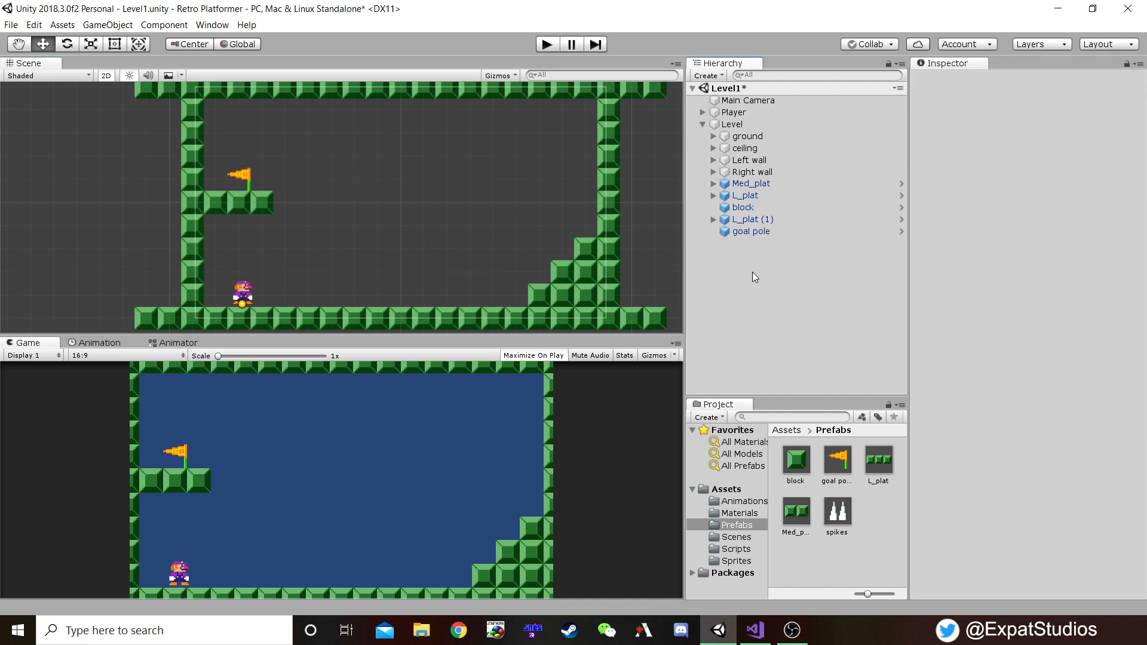
# - Create an empty root object named "spike pit" and reset its transform
pyautogui.rightClick(752, 272)
pyautogui.click(800, 365)
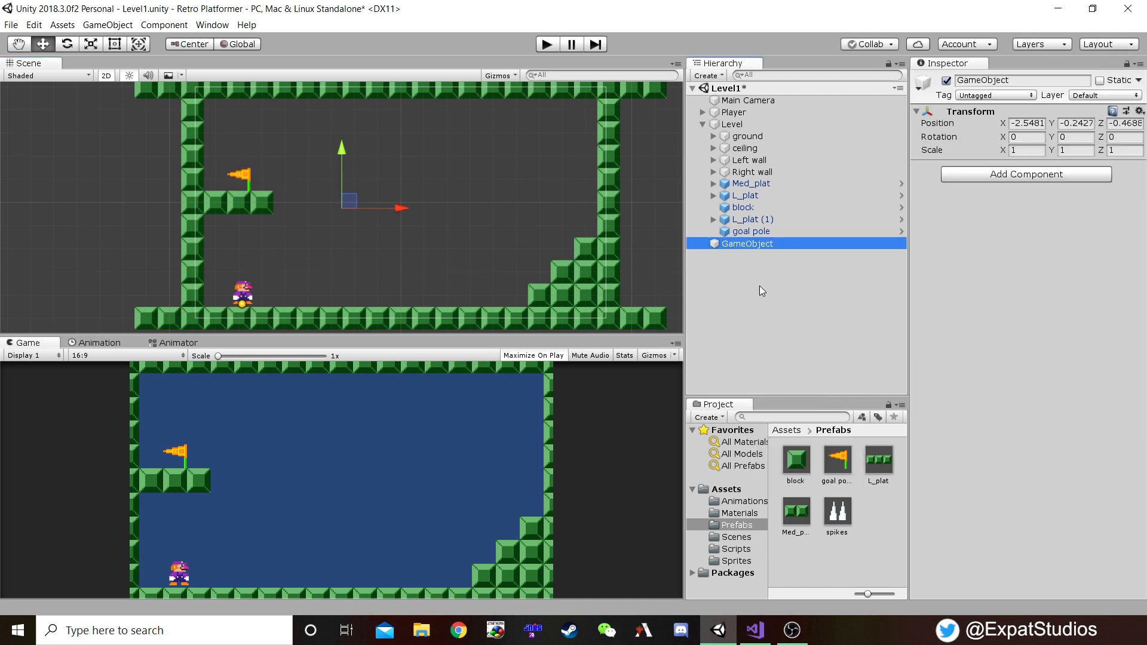
pyautogui.click(759, 244)
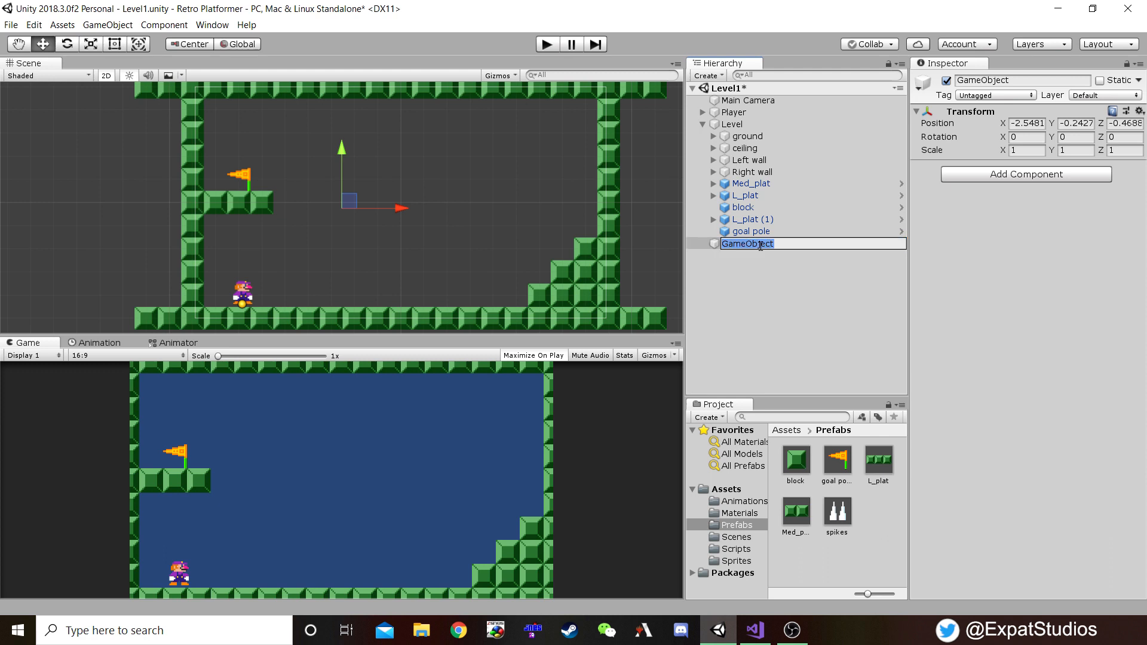
pyautogui.write('spike pit')
pyautogui.press('Return')
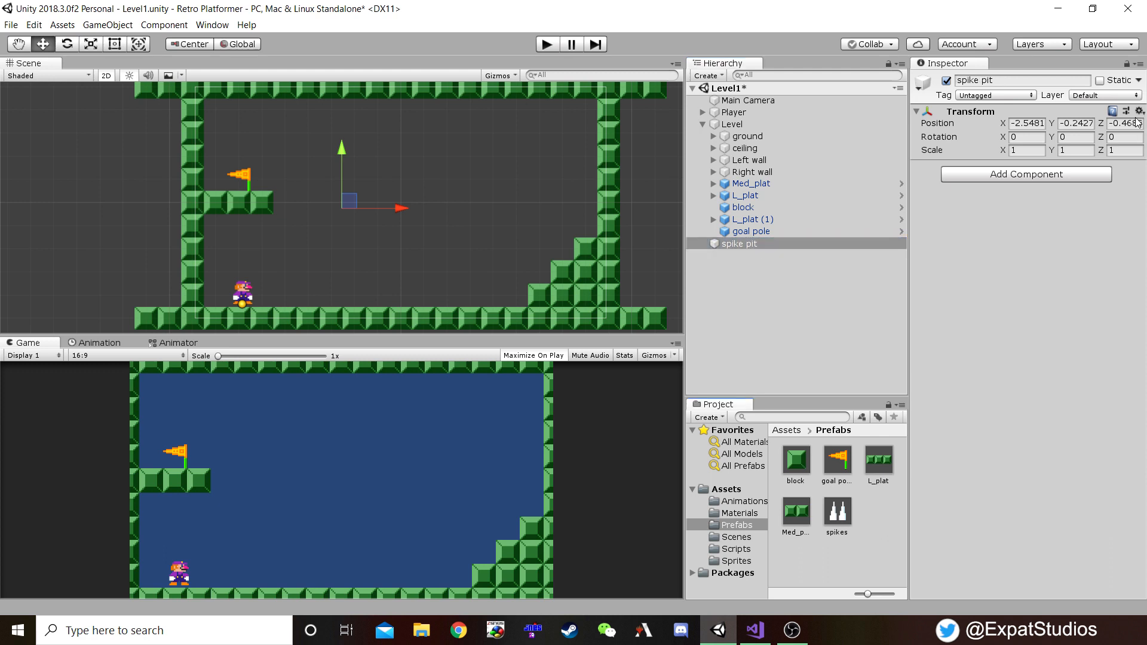
pyautogui.click(1139, 111)
pyautogui.click(1023, 127)
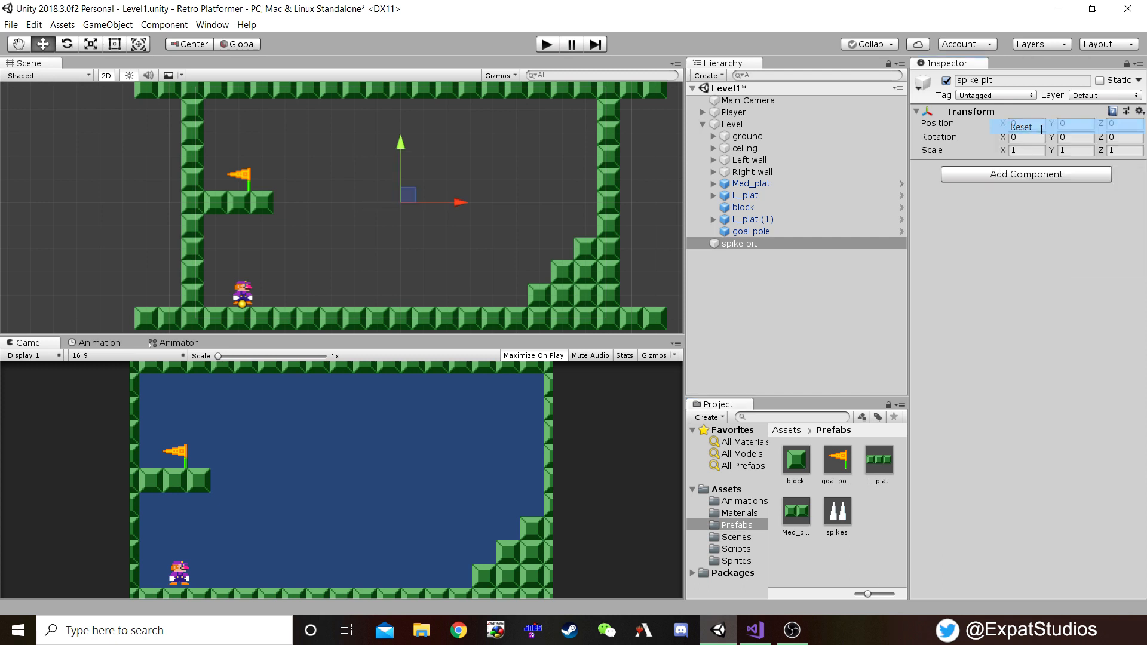
# - Add the block and spikes prefabs under spike pit, with the block directly beneath the spikes at Y -1
pyautogui.moveTo(800, 466); pyautogui.dragTo(750, 244)
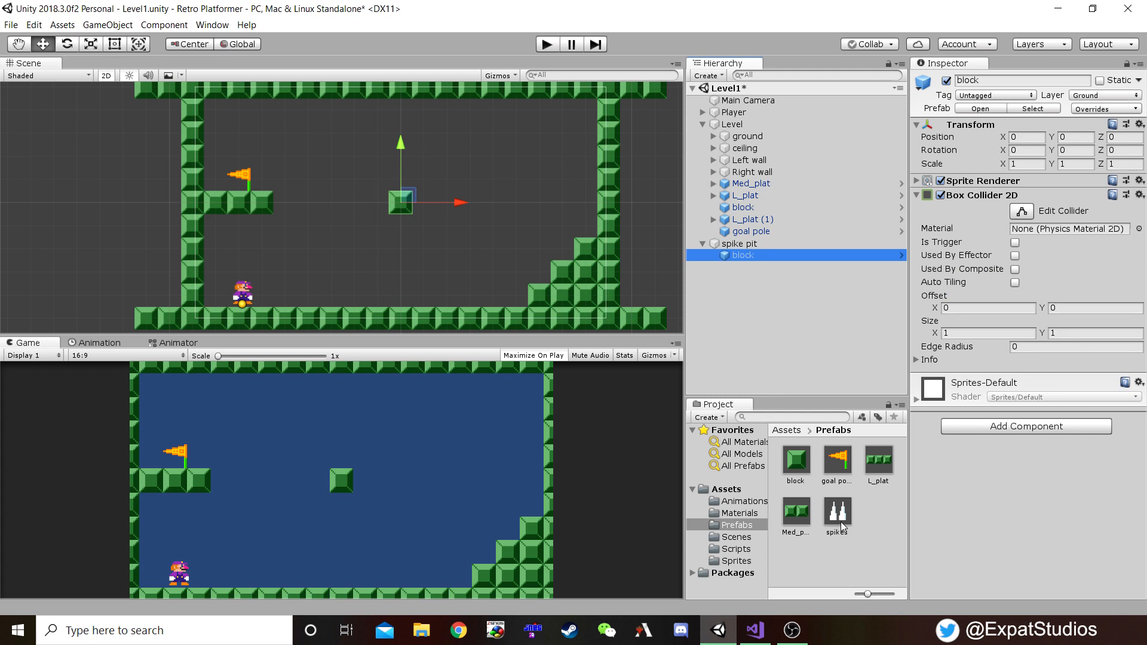
pyautogui.moveTo(841, 521); pyautogui.dragTo(749, 255)
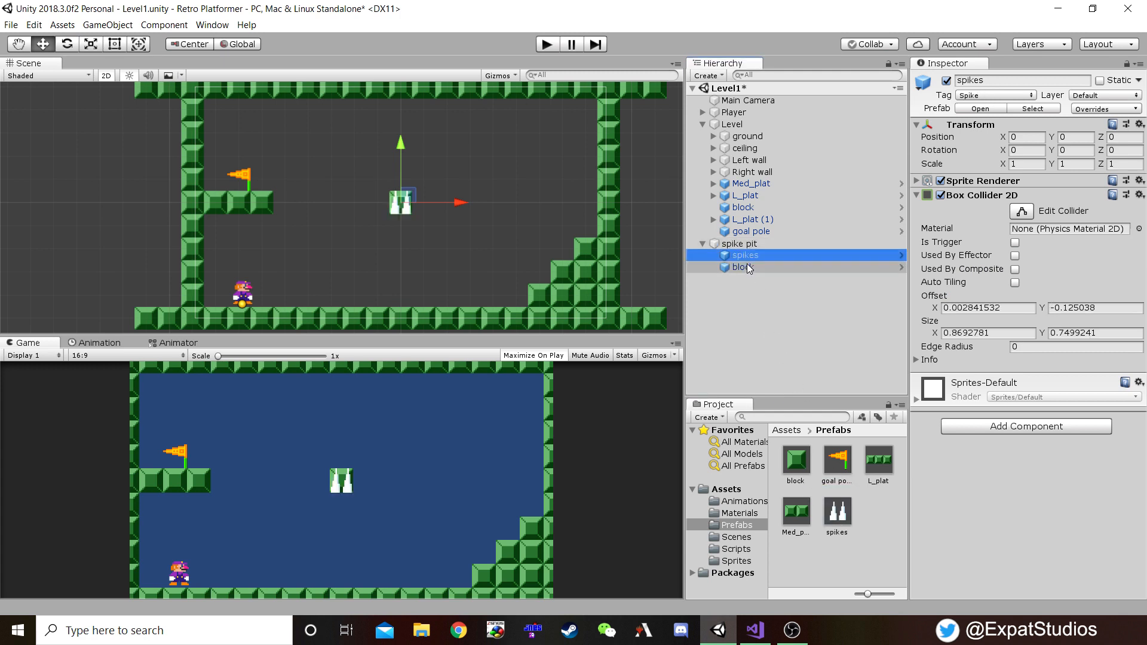
pyautogui.moveTo(401, 144); pyautogui.dragTo(400, 168)
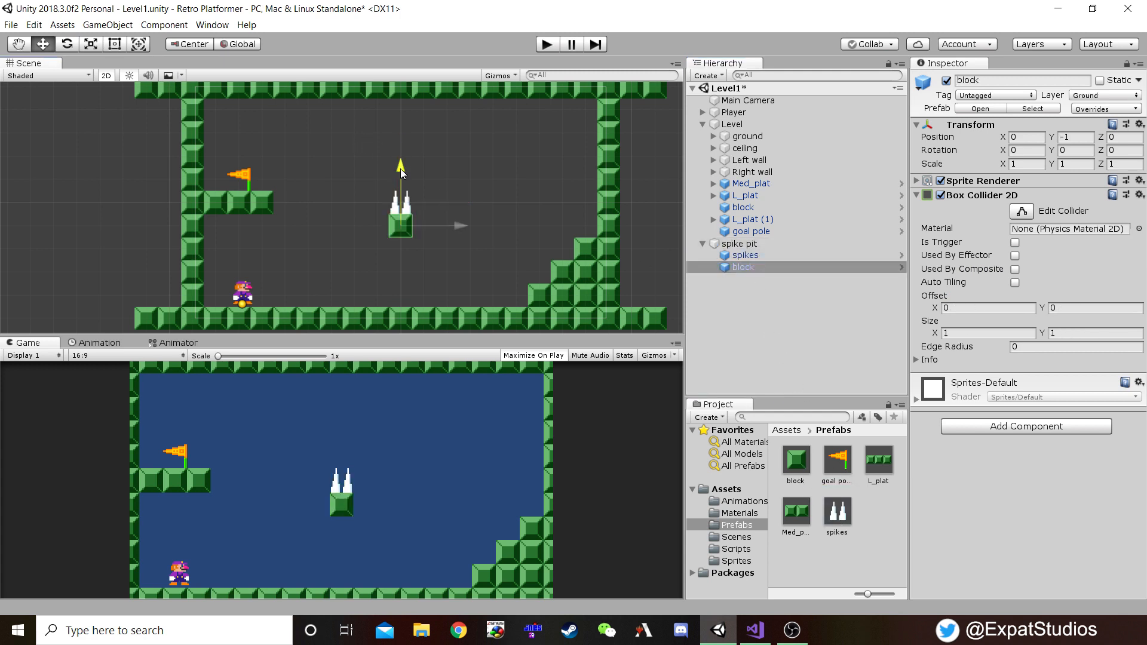
# - Duplicate the spike pit's block into a four-block floor row spanning X -2 to 1 at Y -1
pyautogui.hotkey('ctrl', 'd')
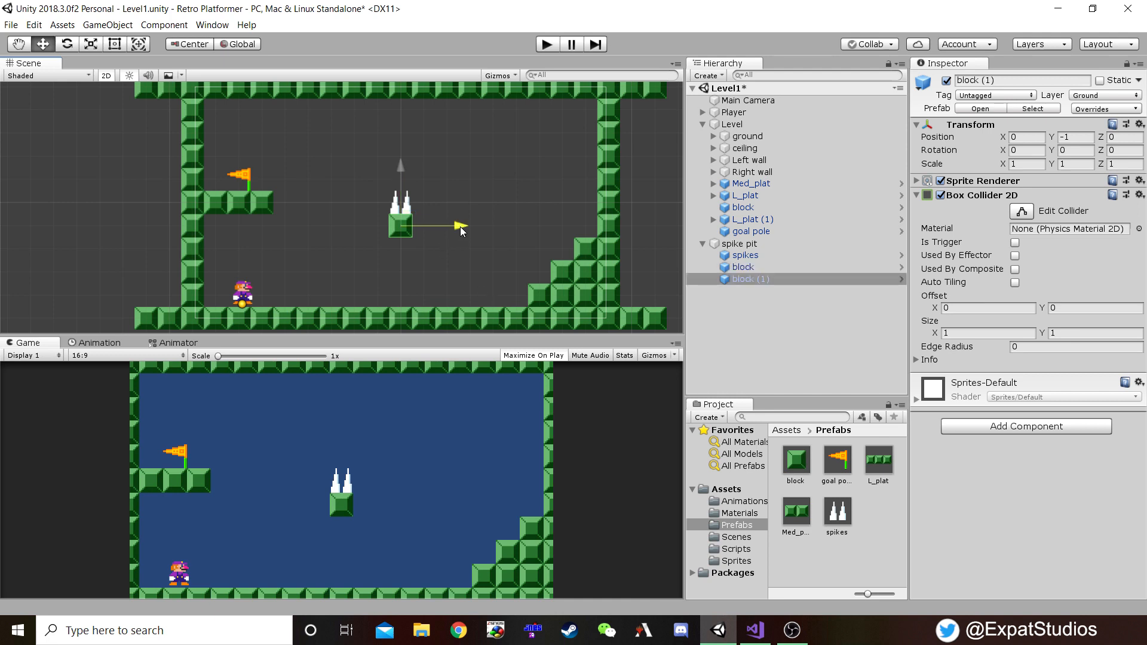
pyautogui.moveTo(460, 226)
pyautogui.mouseDown()
pyautogui.moveTo(418, 227)
pyautogui.moveTo(479, 223)
pyautogui.mouseUp()
pyautogui.hotkey('ctrl', 'd')
pyautogui.hotkey('ctrl', 'd')
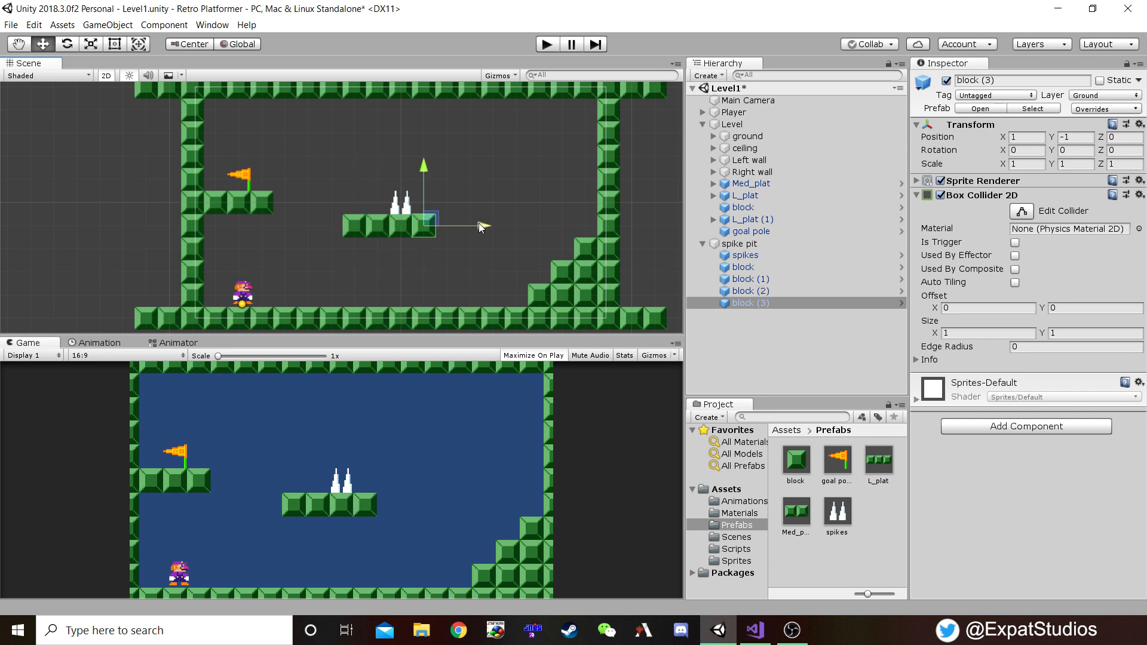
# - Duplicate blocks to form the pit's side walls at X 1, Y 0 and X -2, Y 0
pyautogui.hotkey('ctrl', 'd')
pyautogui.moveTo(428, 172); pyautogui.dragTo(425, 156)
pyautogui.hotkey('ctrl', 'd')
pyautogui.moveTo(479, 201); pyautogui.dragTo(409, 202)
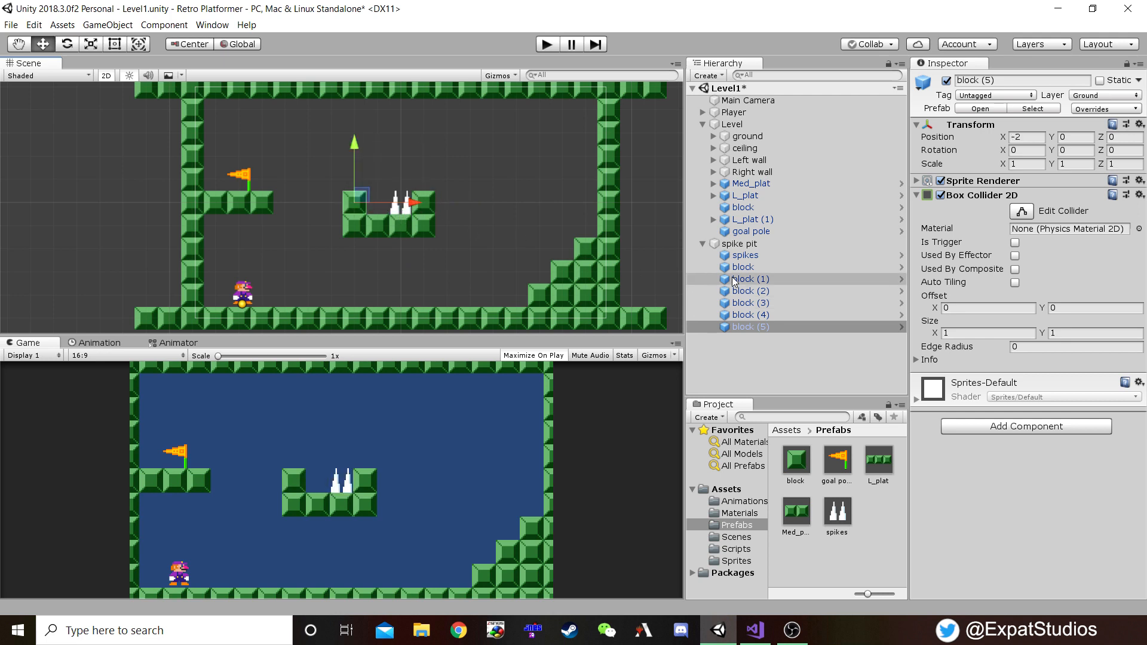
# - Duplicate the spikes and place the copy at X -1, Y 0 to fill the pit
pyautogui.click(404, 210)
pyautogui.hotkey('ctrl', 'd')
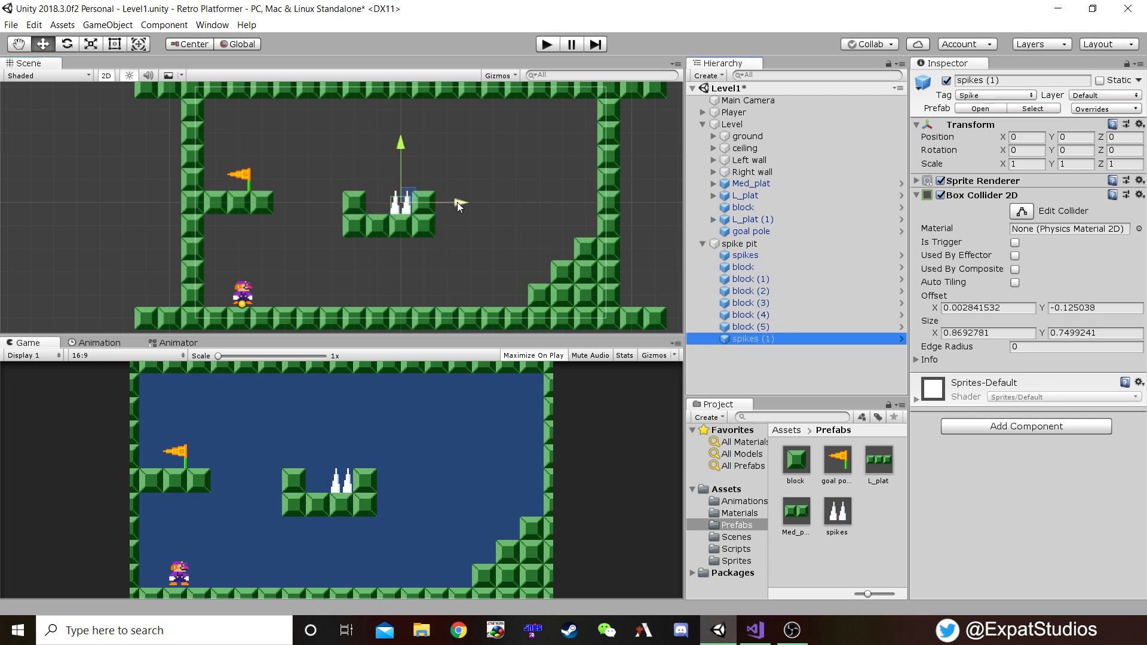
pyautogui.moveTo(457, 202); pyautogui.dragTo(432, 201)
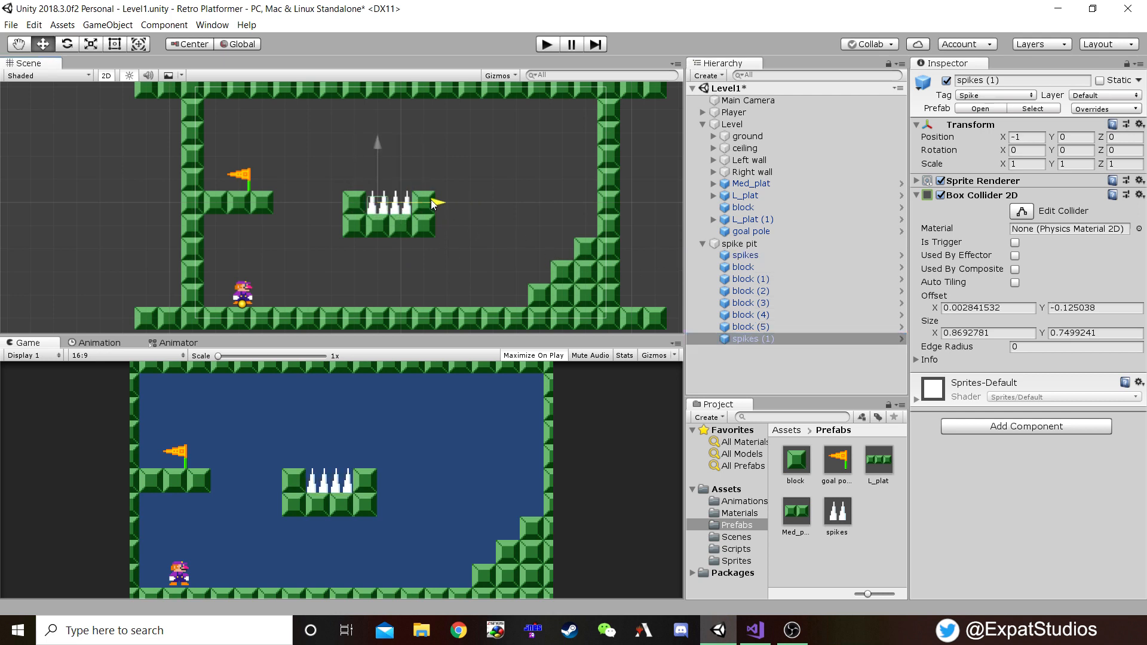
# - Collapse spike pit in the object tree and save it as a prefab in the Prefabs folder
pyautogui.click(703, 245)
pyautogui.moveTo(741, 244); pyautogui.dragTo(875, 523)
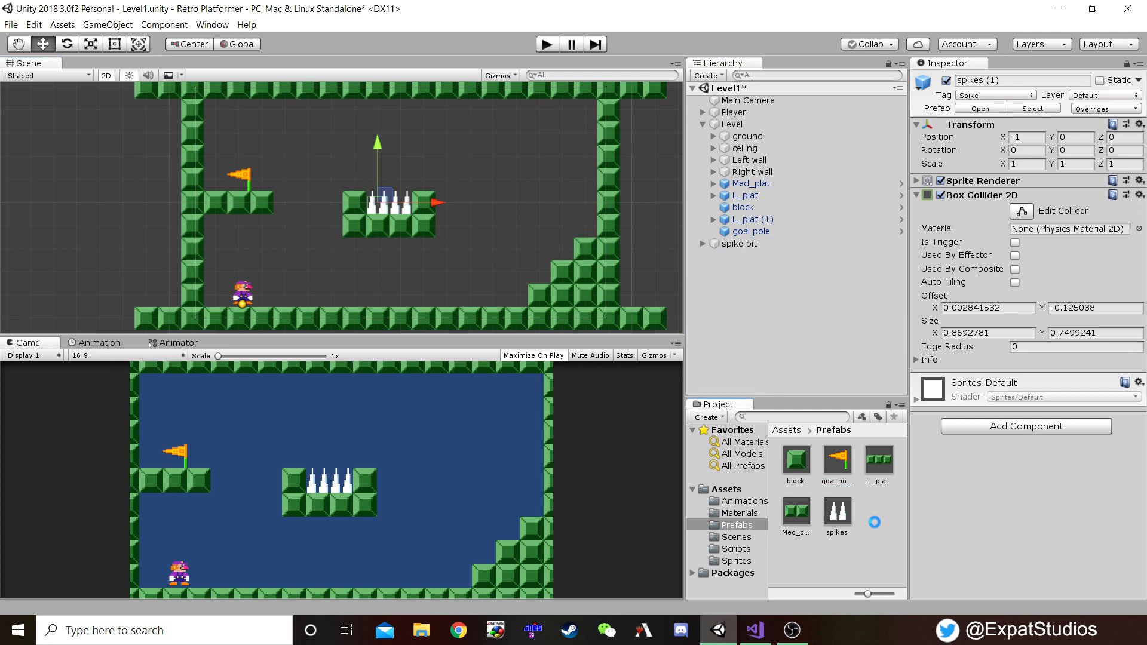
# - Nest spike pit under Level and move it one block to the left
pyautogui.moveTo(705, 242); pyautogui.dragTo(743, 128)
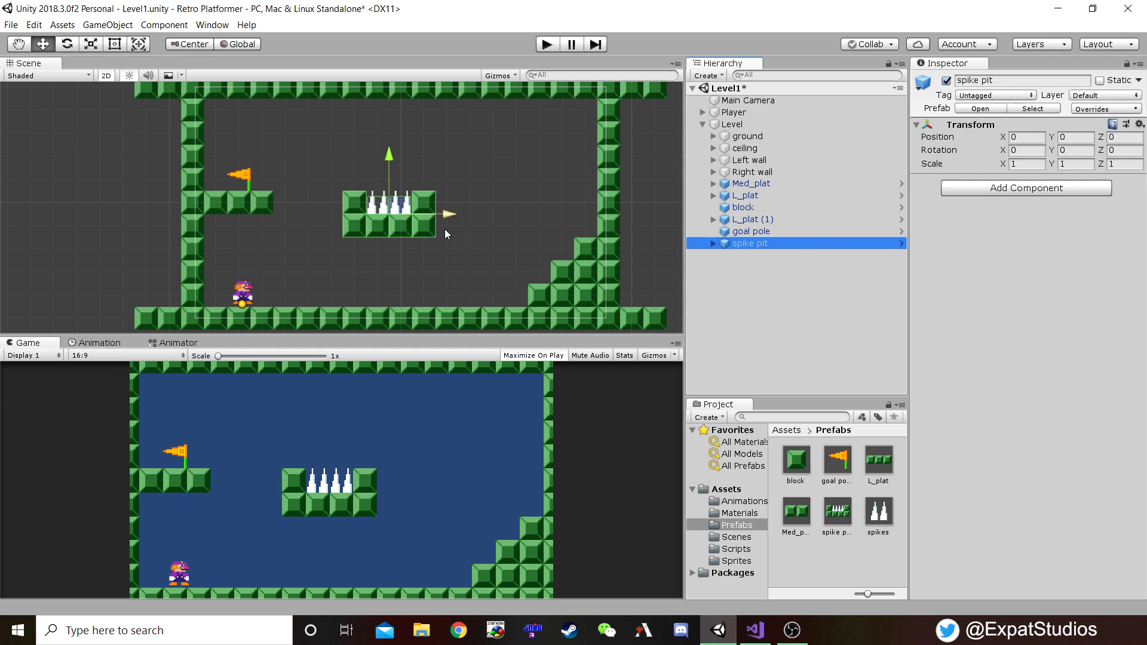
pyautogui.moveTo(449, 218); pyautogui.dragTo(430, 217)
pyautogui.click(777, 293)
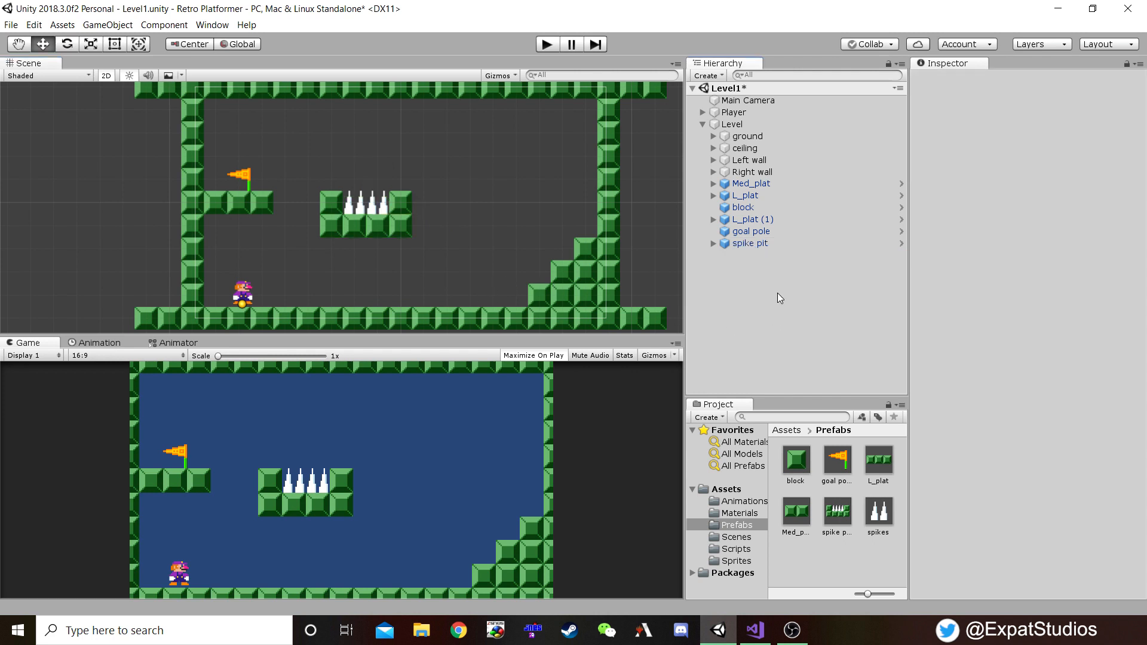
# - Duplicate L_plat (1) and place the copy between the spike pit and the stairs at X 2, Y -1
pyautogui.click(749, 220)
pyautogui.hotkey('ctrl', 'd')
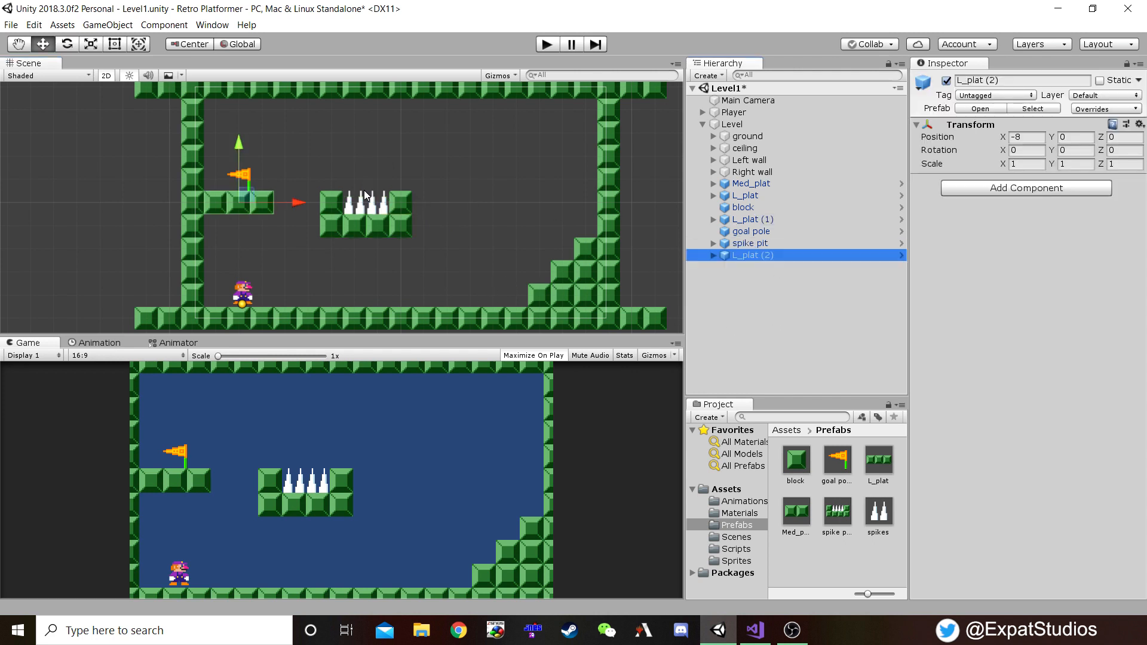
pyautogui.moveTo(245, 196); pyautogui.dragTo(485, 226)
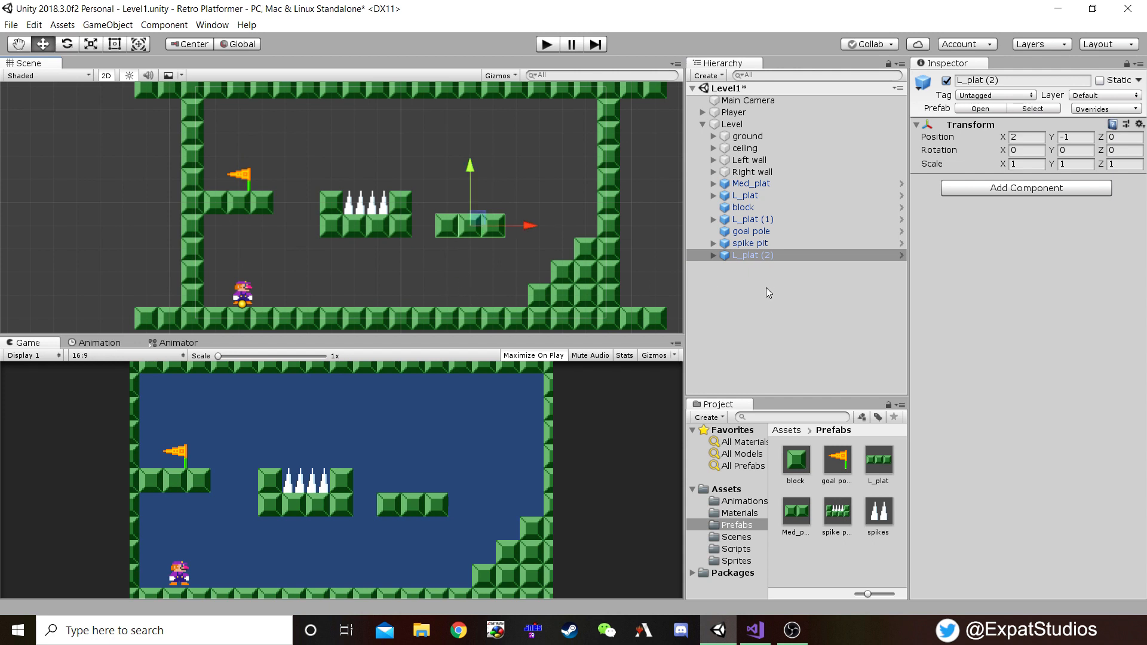
# - Duplicate the top stair block and place the copy on the ground below the spike pit at X -2, Y -4
pyautogui.click(754, 208)
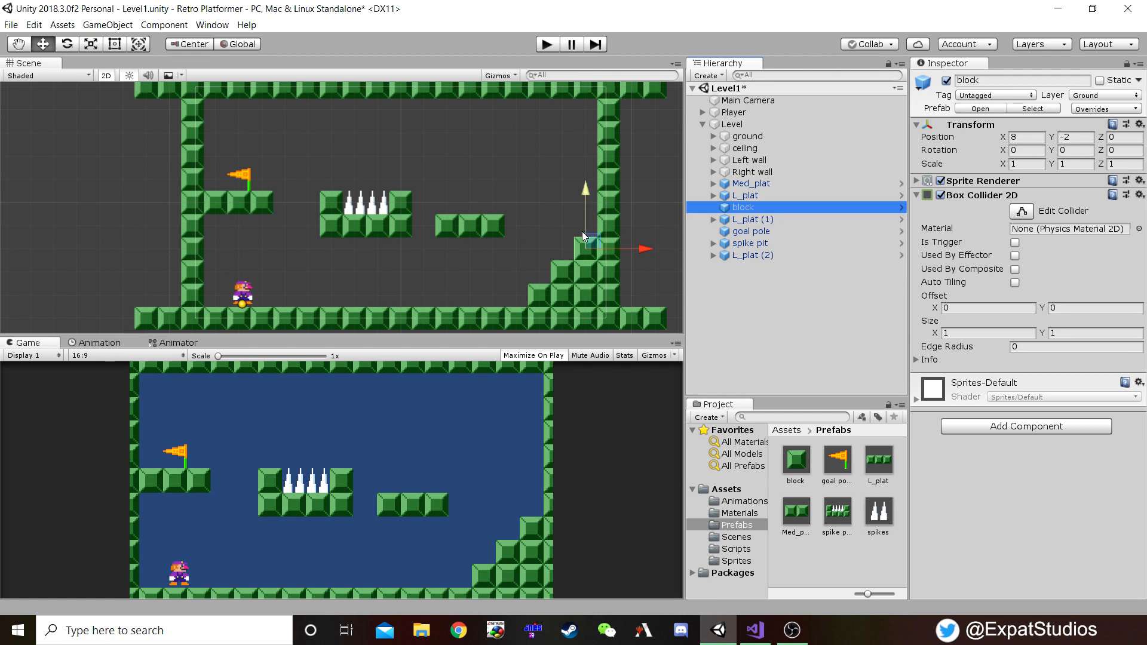
pyautogui.hotkey('ctrl', 'd')
pyautogui.moveTo(593, 238); pyautogui.dragTo(366, 291)
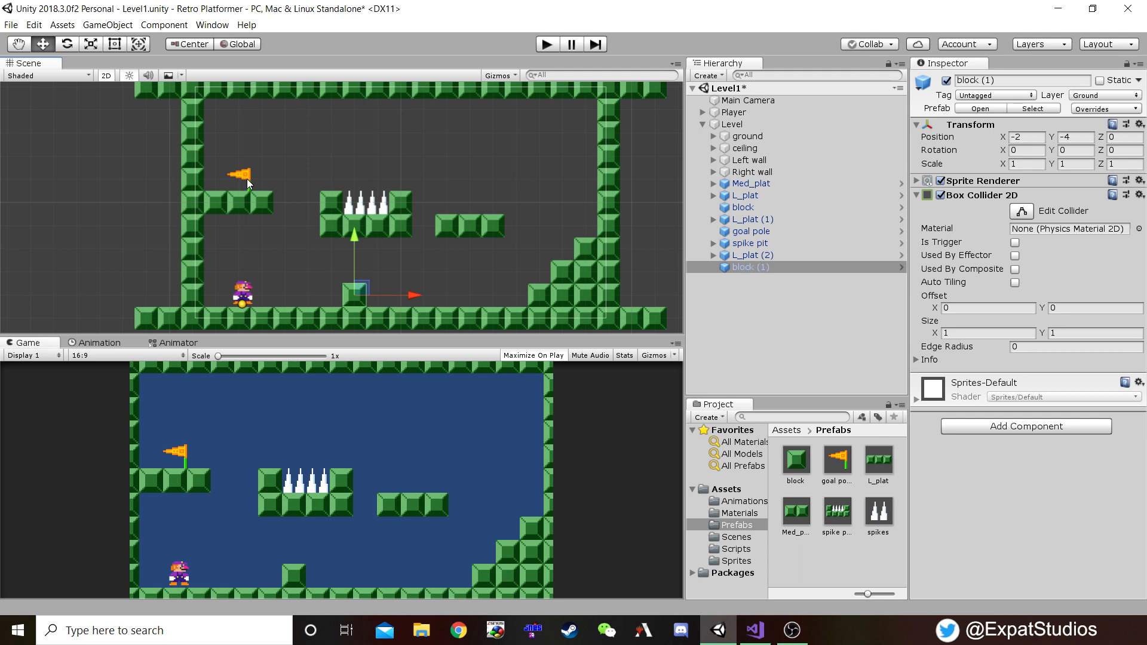
# - Switch to Visual Studio and add a private OnTriggerEnter2D method below Jump() in PlayerController.cs
pyautogui.click(756, 630)
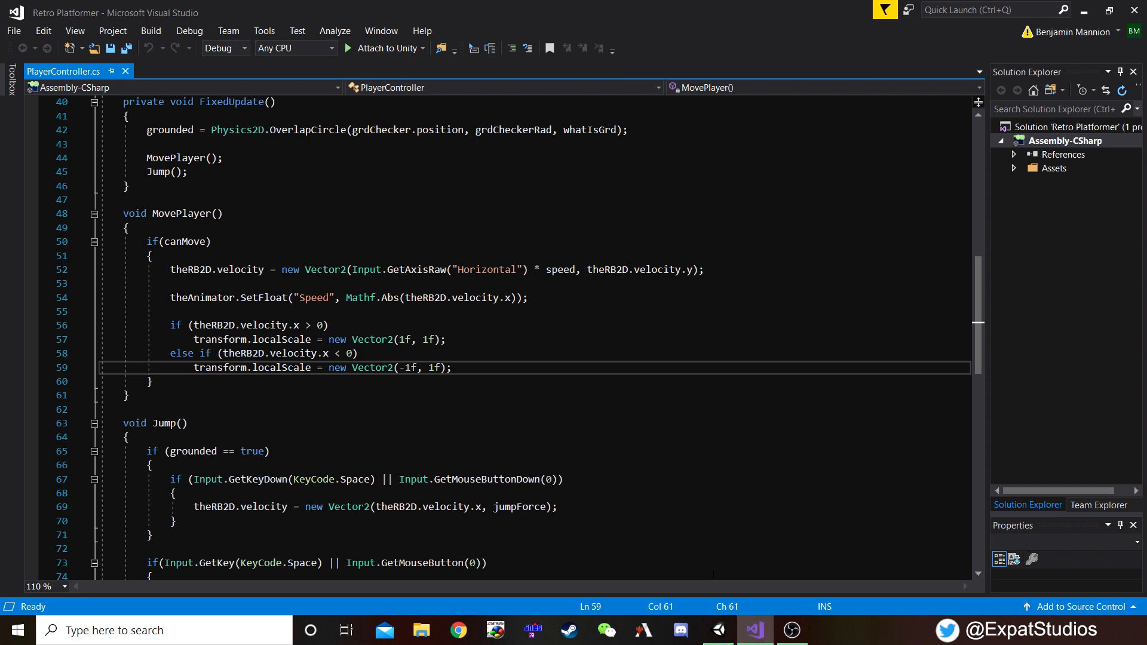
pyautogui.hotkey('ctrl', 'z')
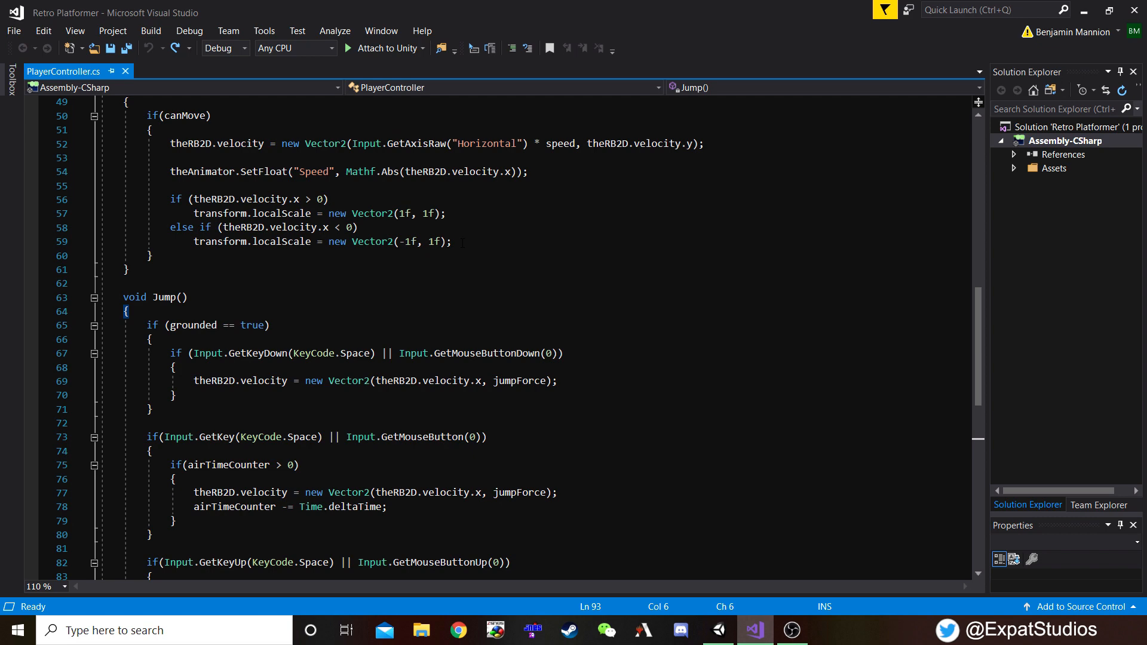
pyautogui.scroll(-8, 375, 230)
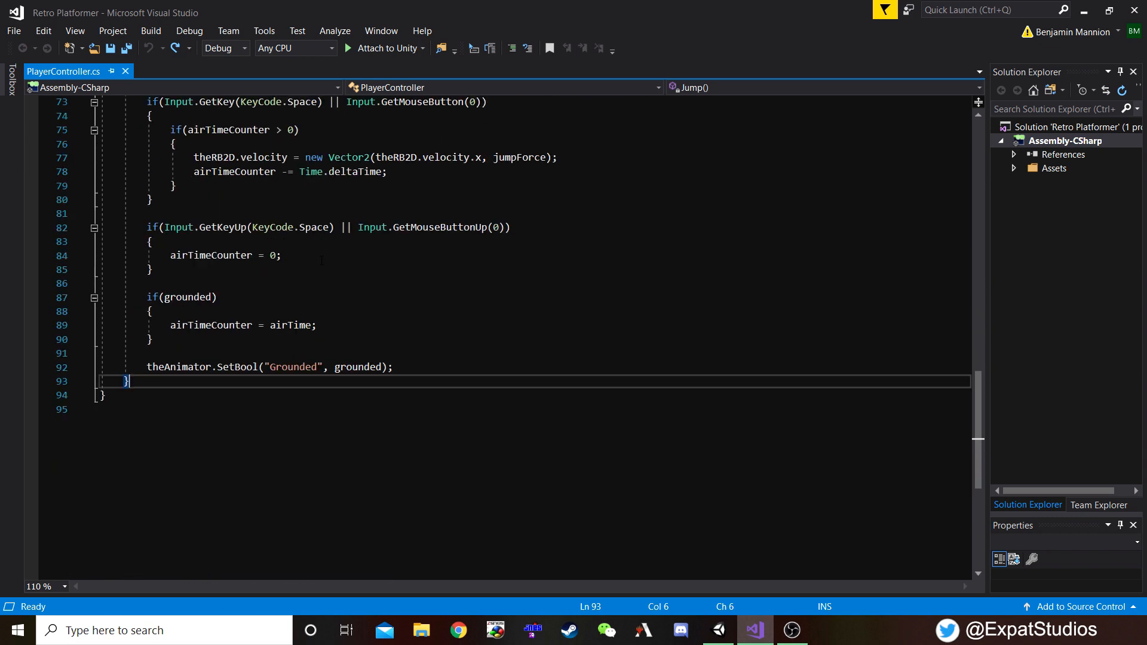
pyautogui.press('Return')
pyautogui.press('Return')
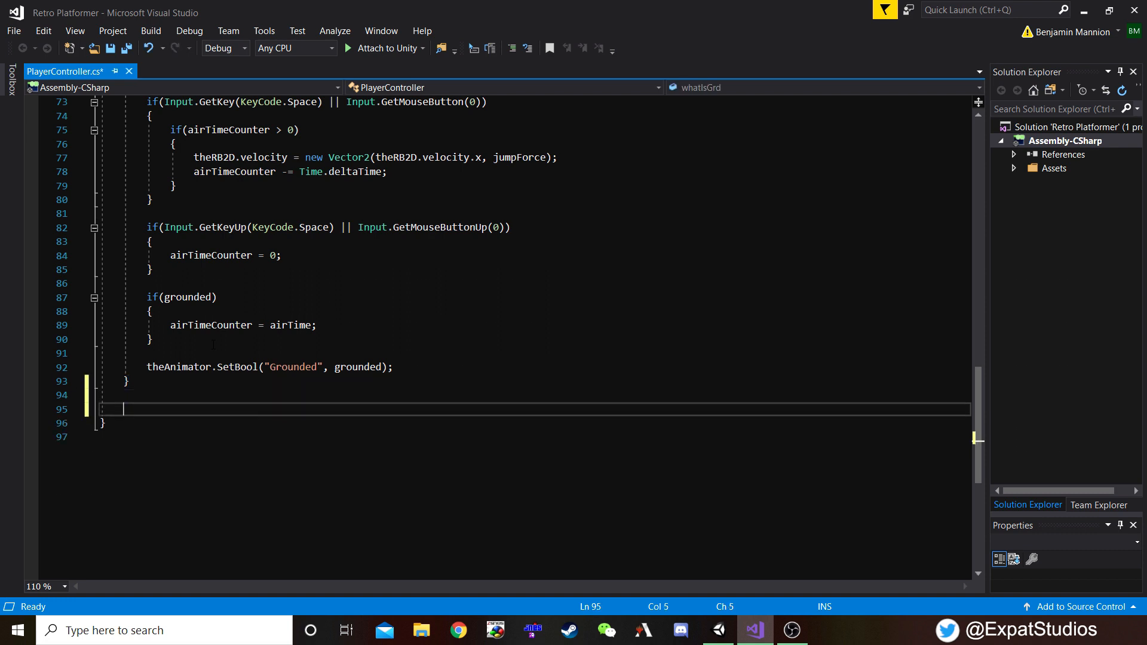
pyautogui.write('private void OnTri')
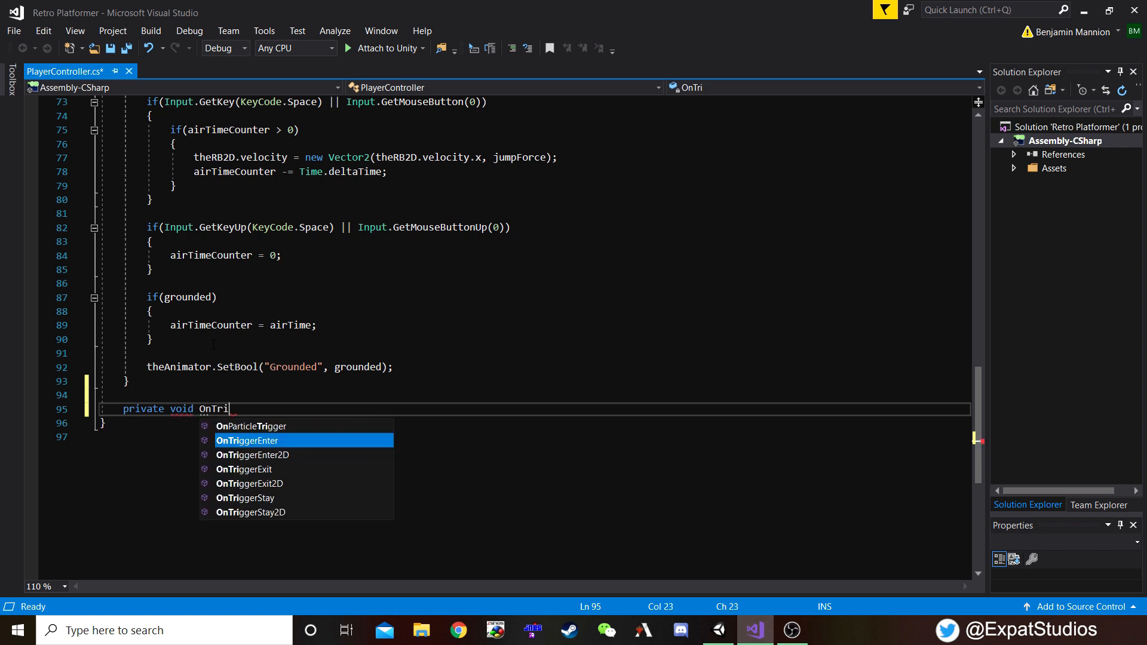
pyautogui.press('Escape')
pyautogui.press('Return')
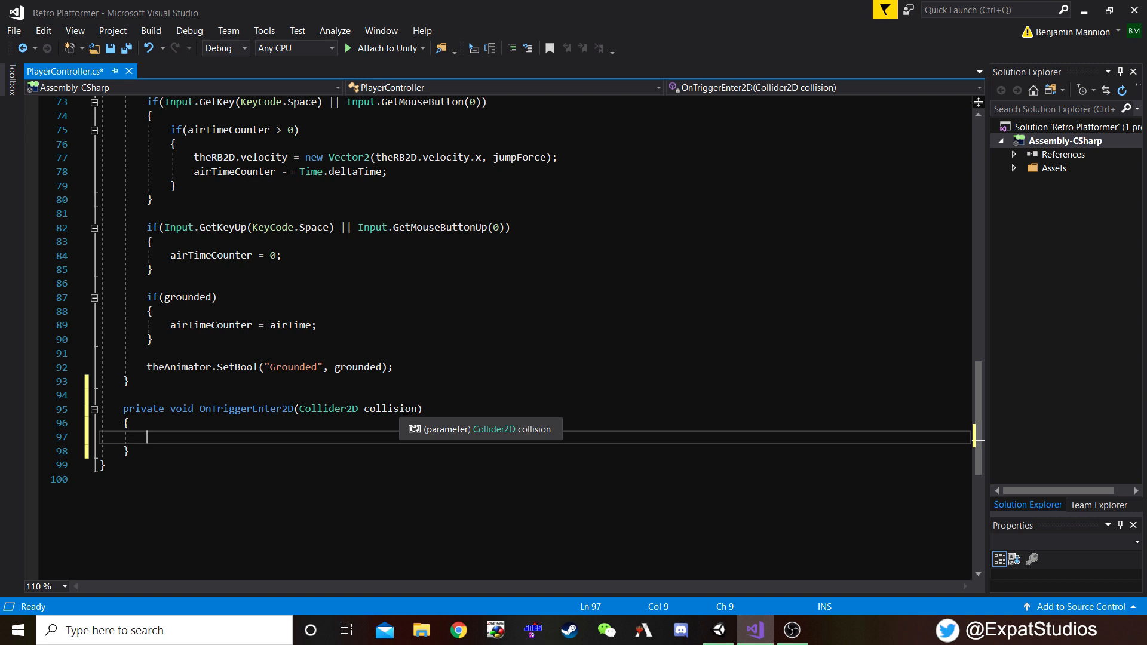
# - Rename the Collider2D parameter of OnTriggerEnter2D to other
pyautogui.moveTo(417, 408); pyautogui.dragTo(366, 409)
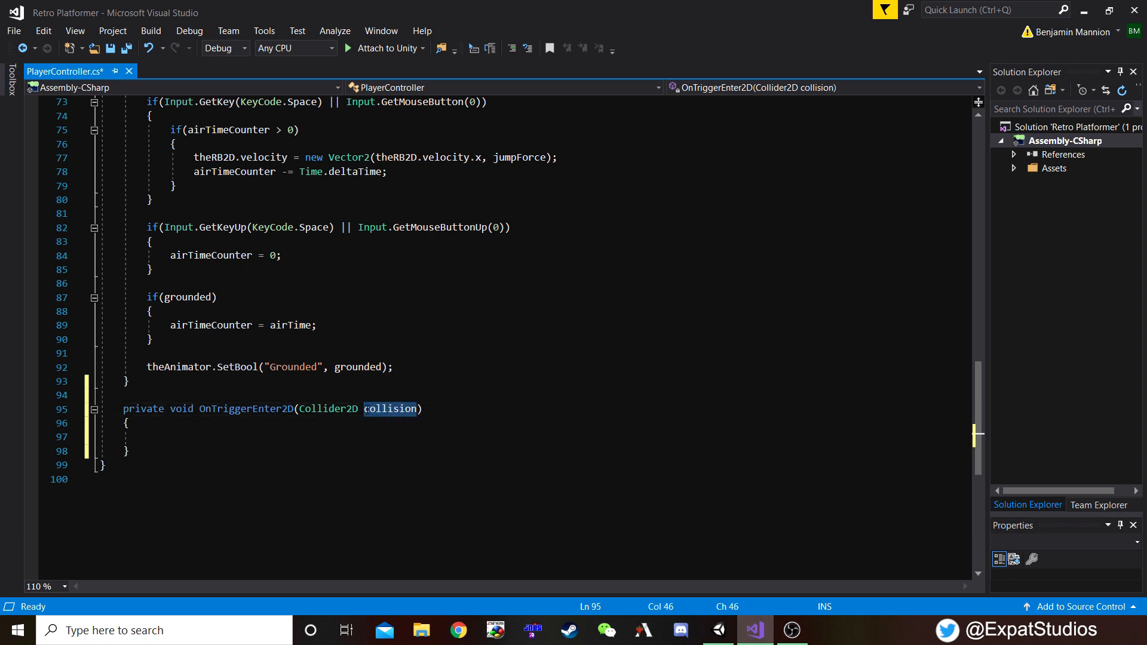
pyautogui.write('other')
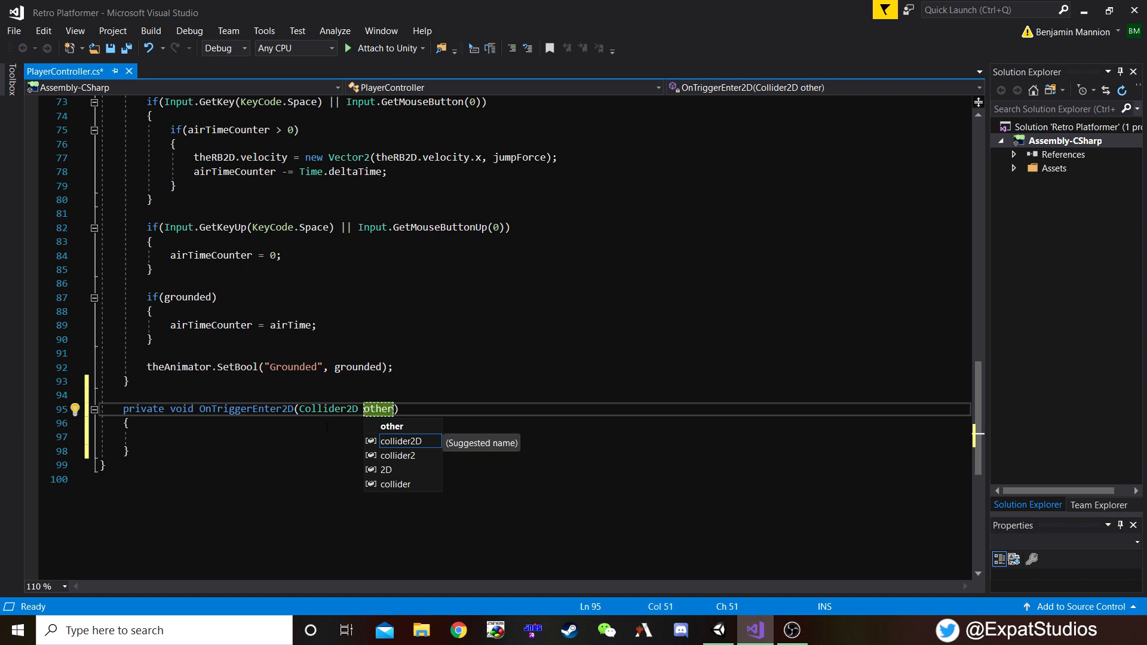
pyautogui.click(182, 441)
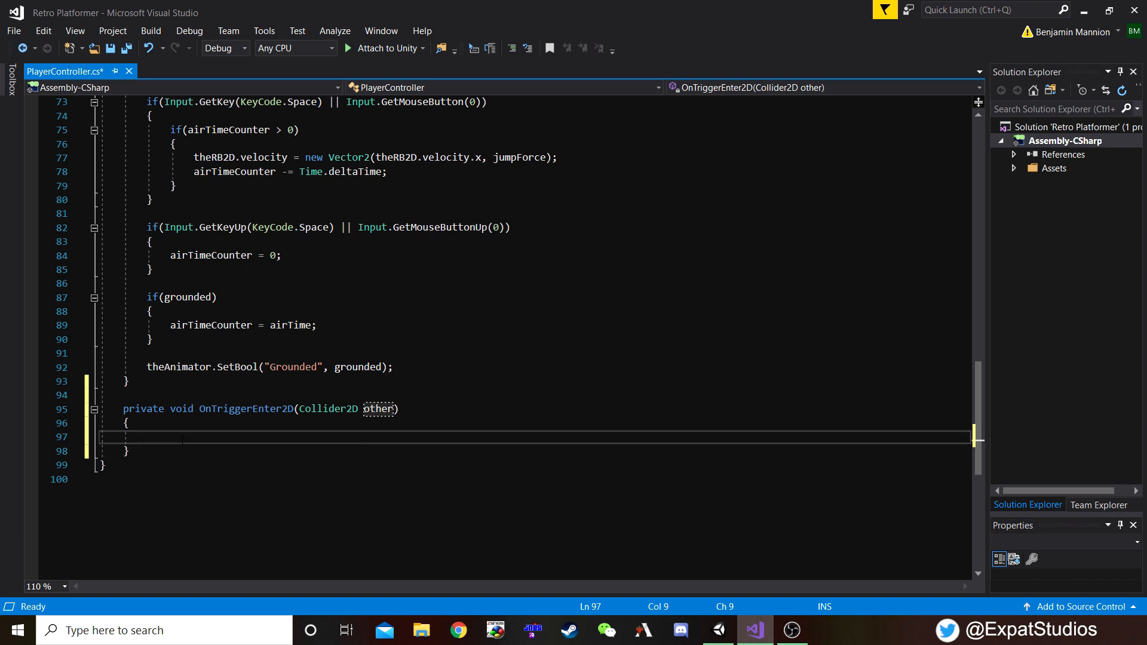
# - Inside OnTriggerEnter2D, add an if block that checks other.gameObject.tag == "Spike"
pyautogui.write('if(')
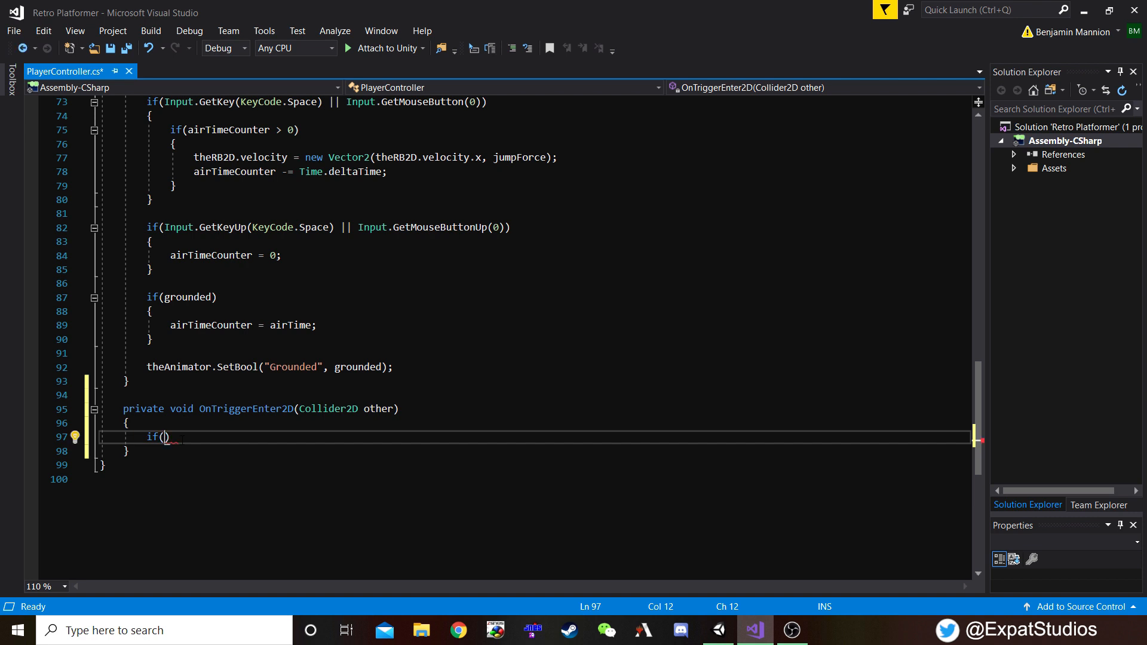
pyautogui.write('other')
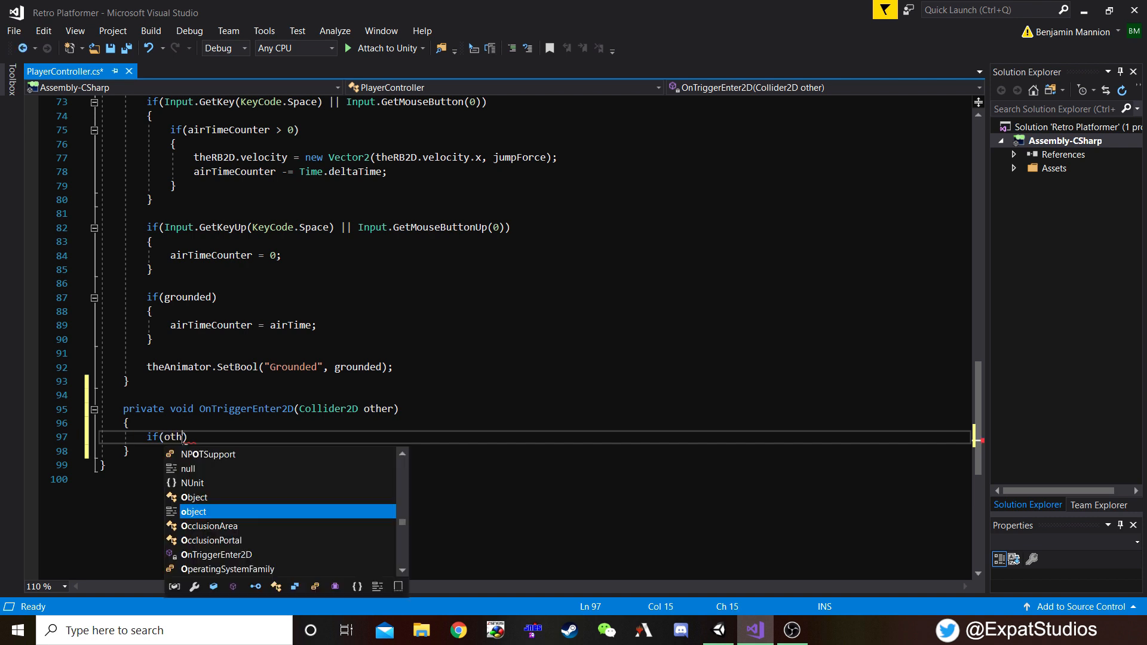
pyautogui.write('.gameObject')
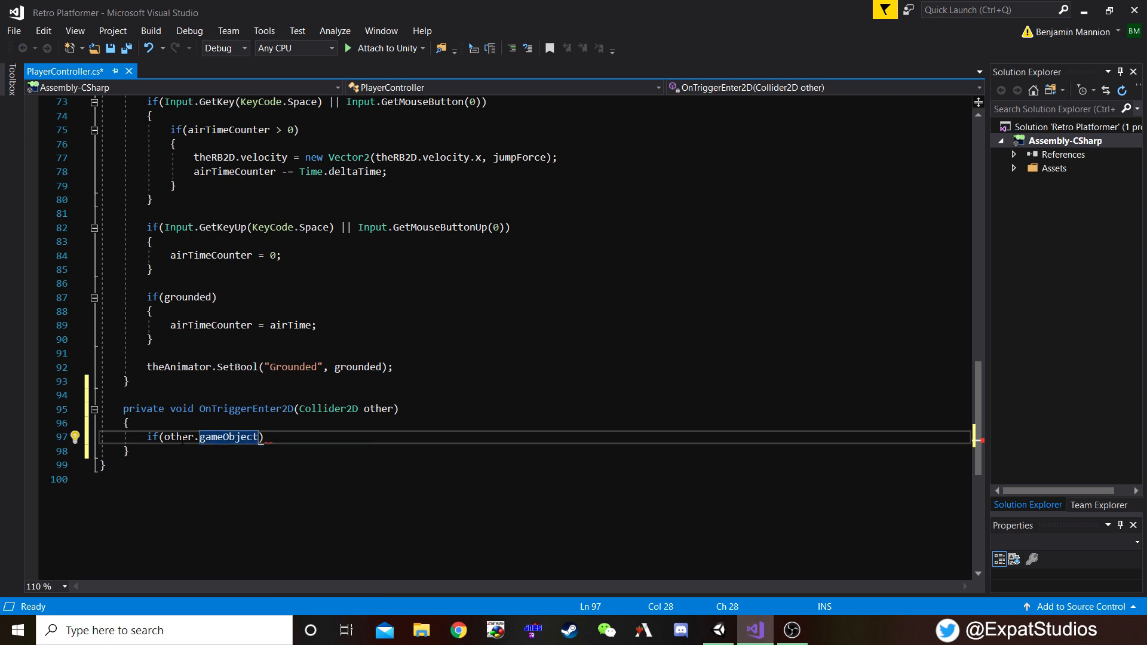
pyautogui.write('.tag')
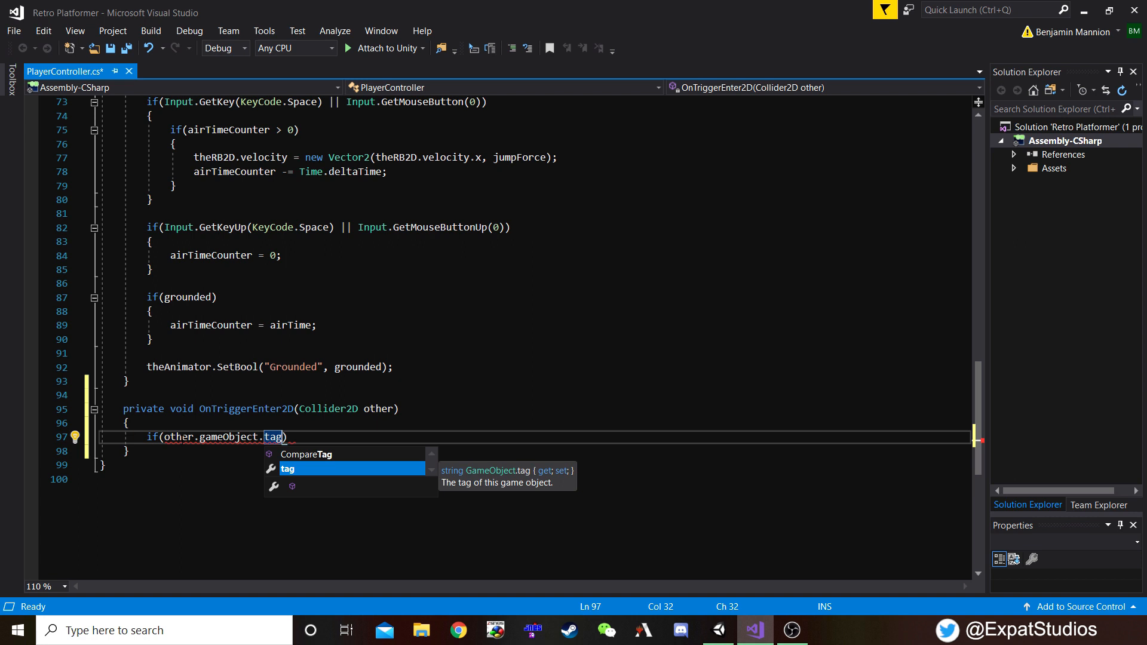
pyautogui.write('==')
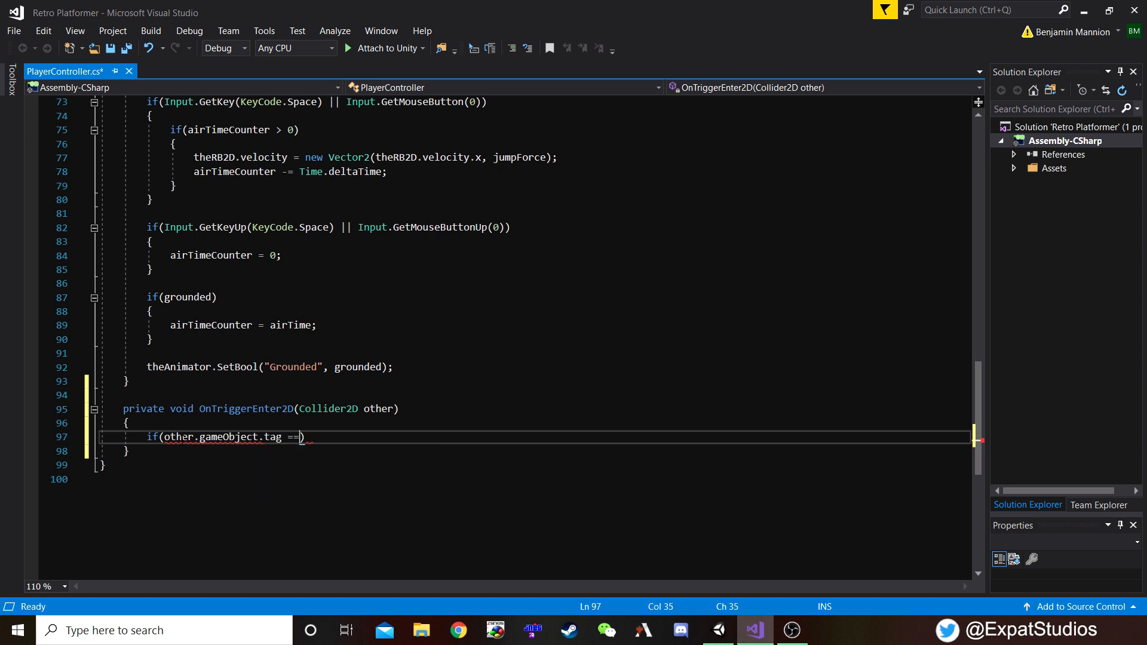
pyautogui.write(' "Spike"')
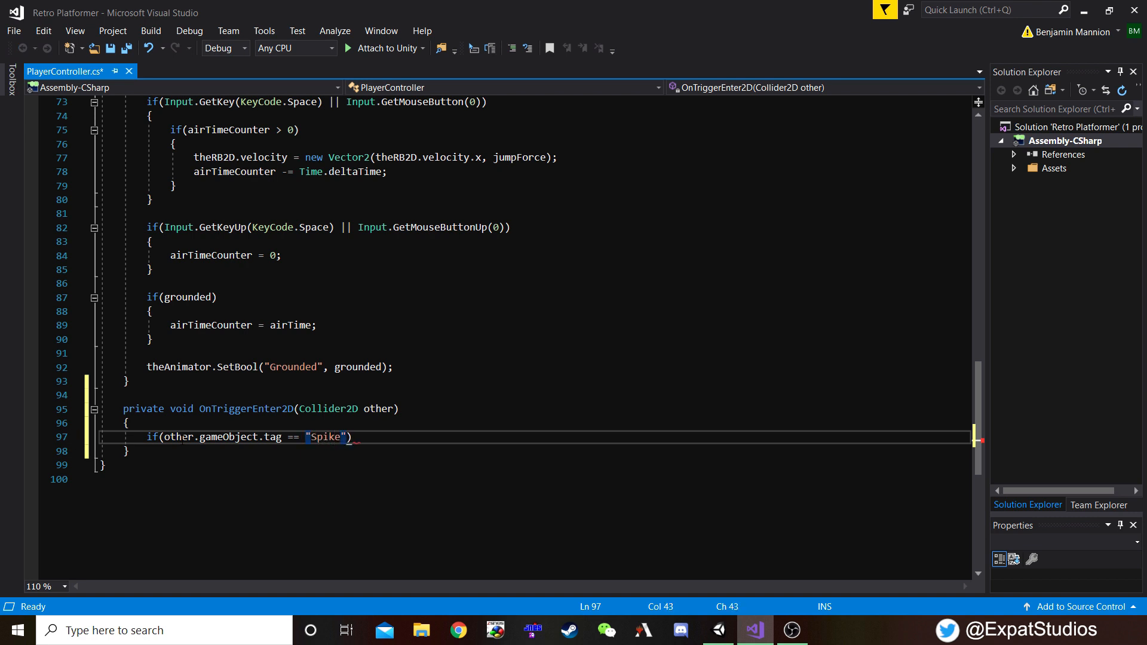
pyautogui.write(')')
pyautogui.press('Return')
pyautogui.write('{')
pyautogui.press('Return')
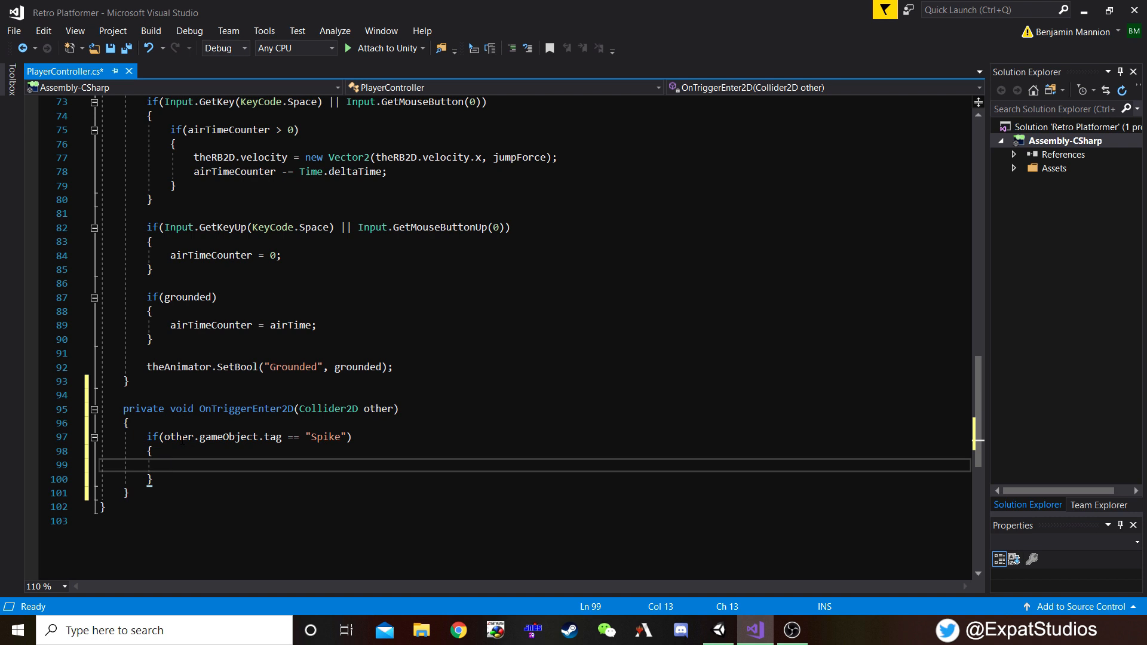
# - Log "Ouch!" with Debug.Log inside the Spike check and save the script
pyautogui.write('Debug')
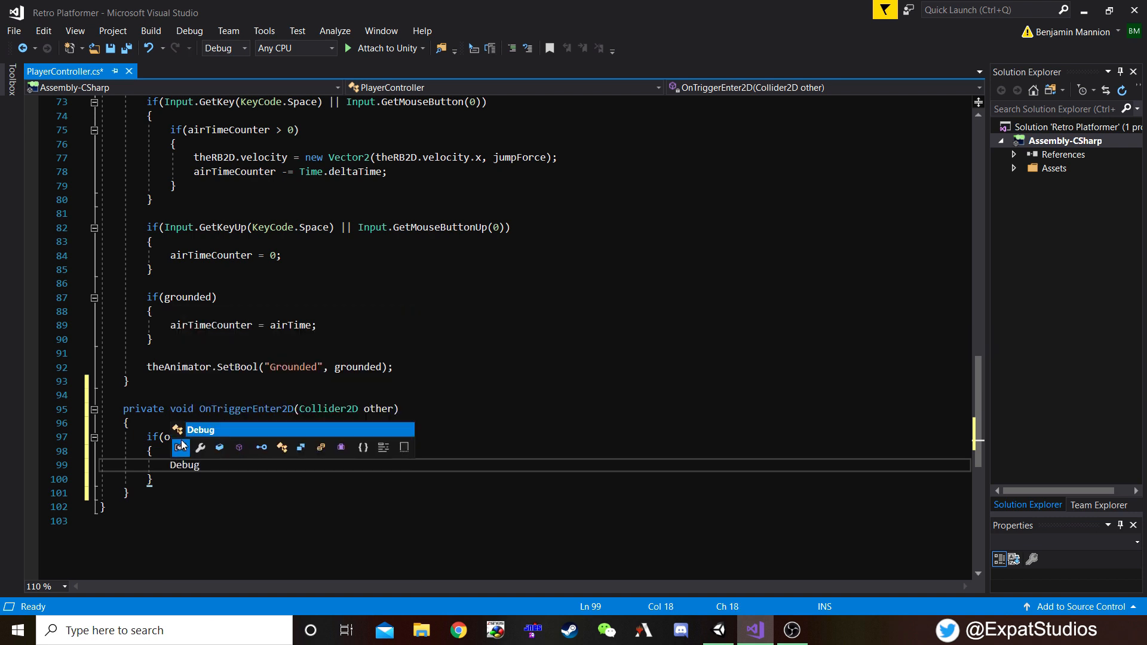
pyautogui.write('.')
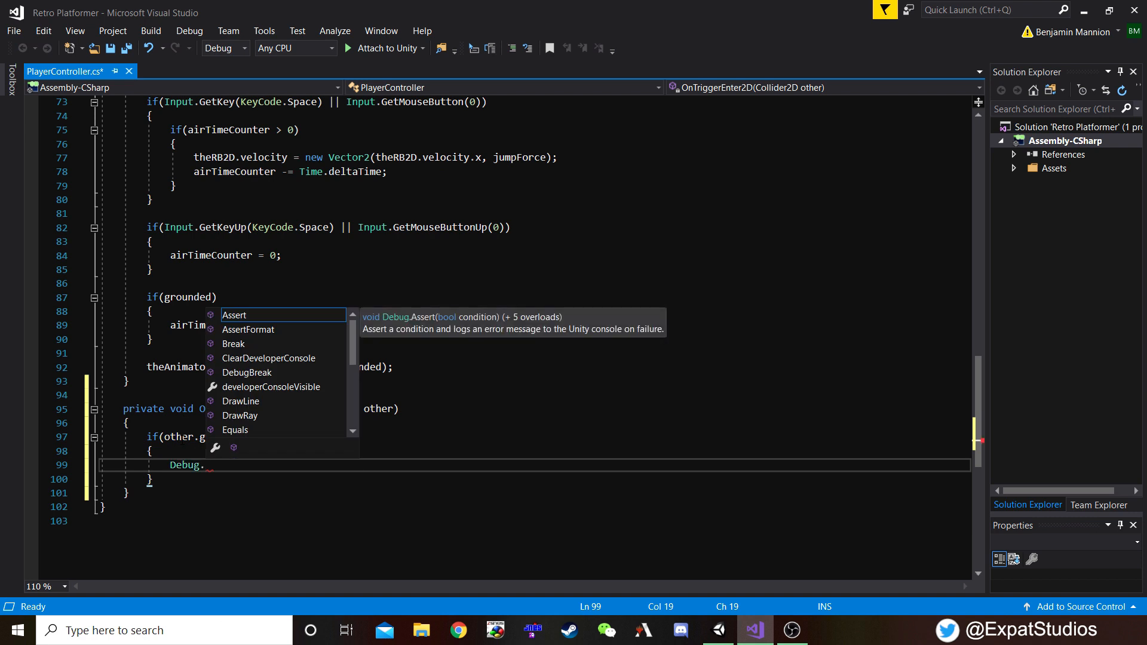
pyautogui.write('Log')
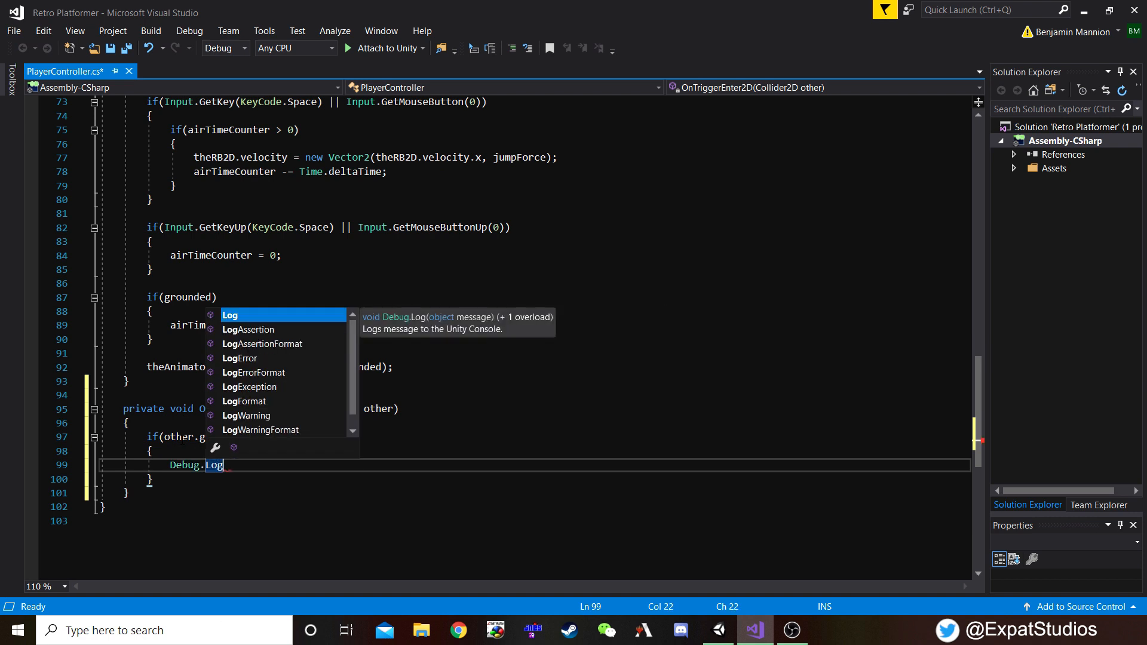
pyautogui.write('(')
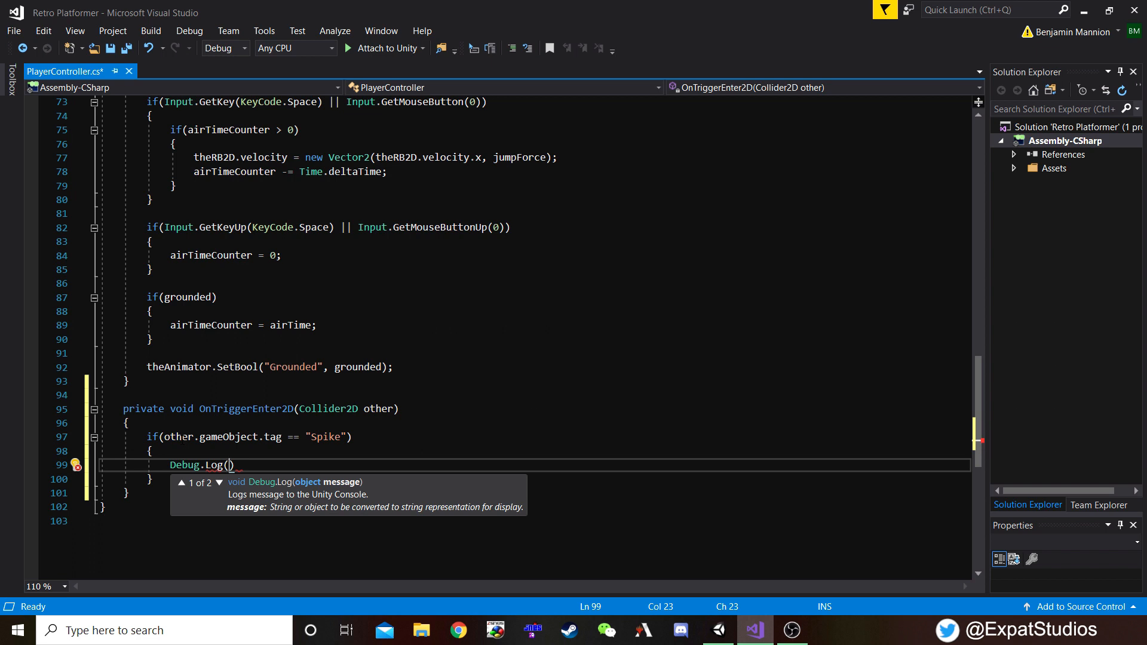
pyautogui.write('"Ouch!");')
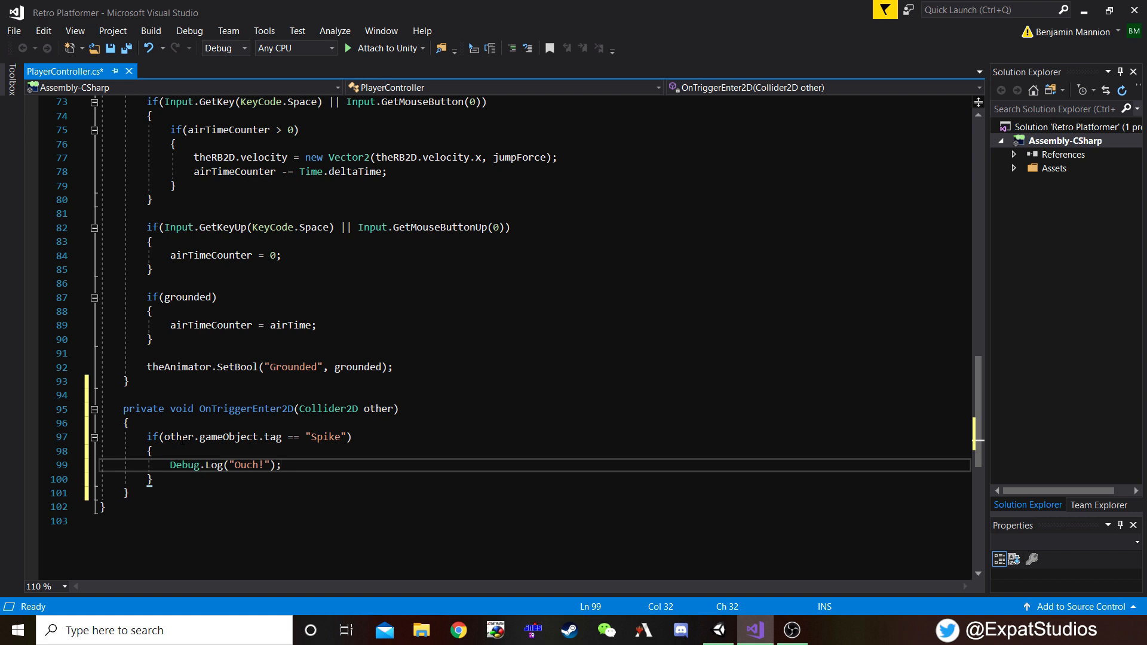
pyautogui.hotkey('ctrl', 's')
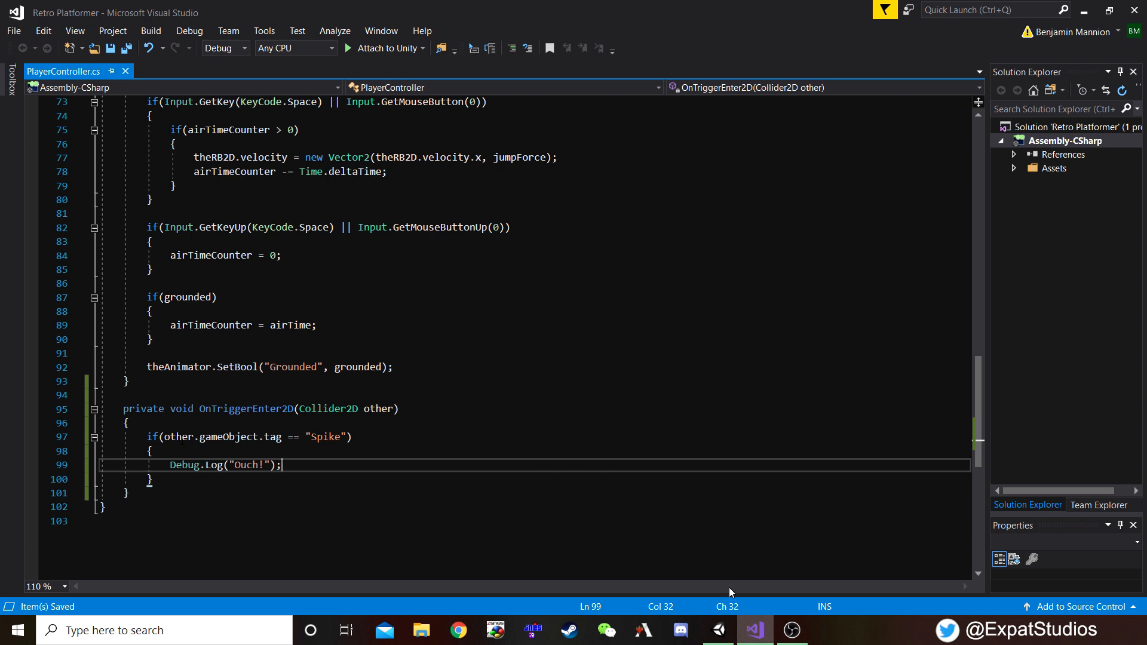
# - Switch to Unity and playtest the level, running and jumping the player between the ground block and the stairs, and stop play mode
pyautogui.click(723, 635)
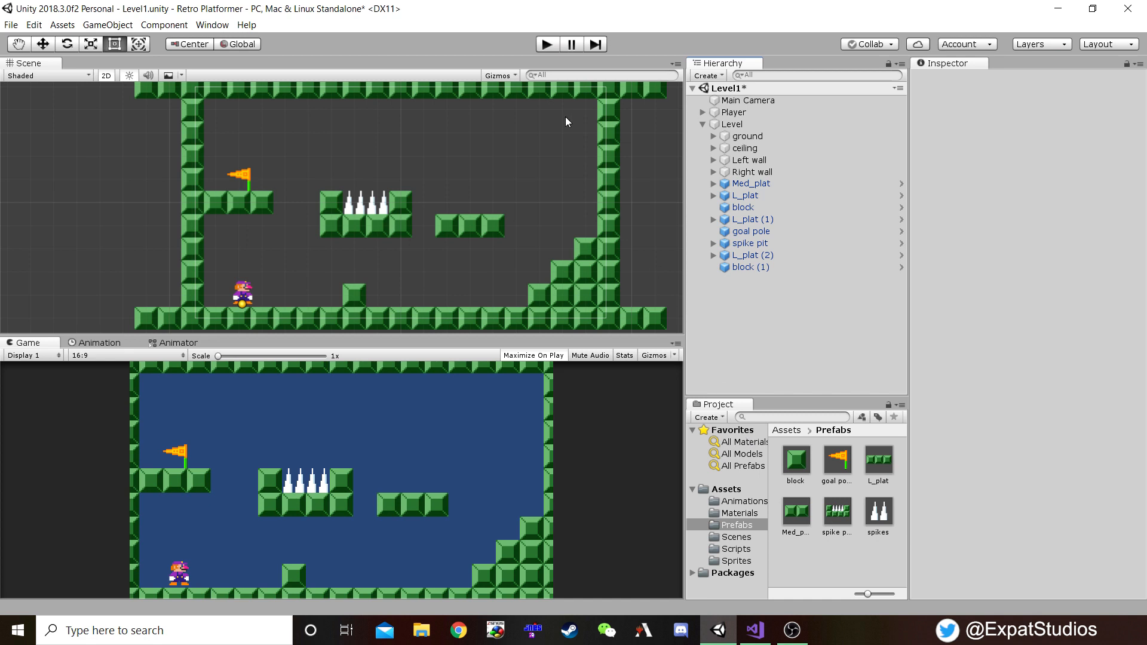
pyautogui.click(547, 45)
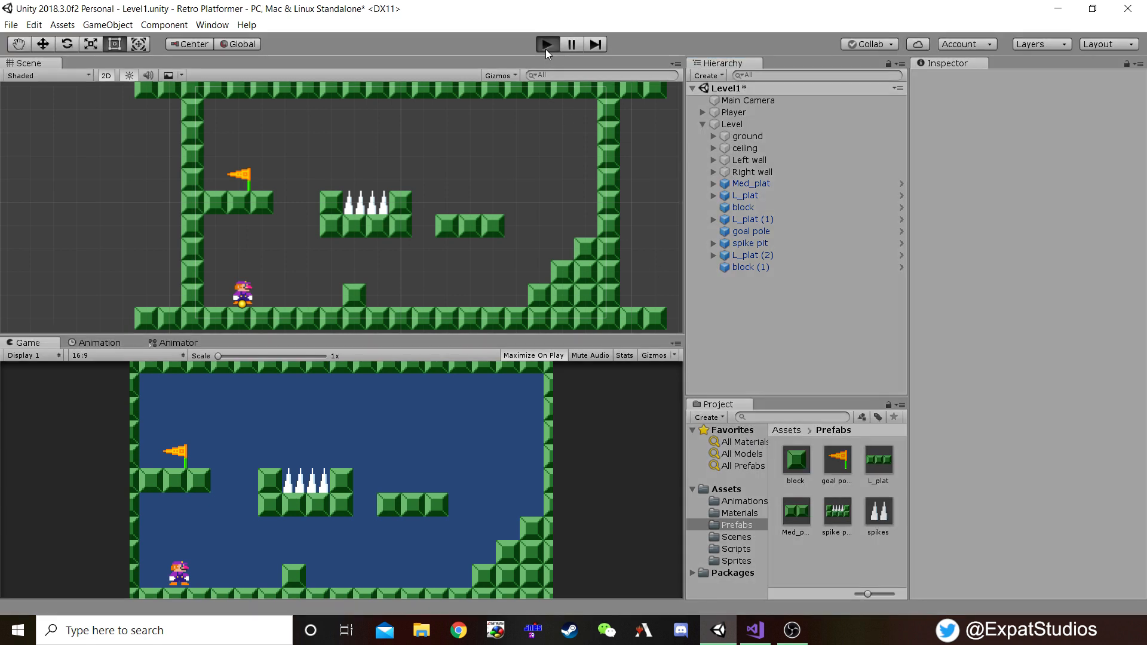
pyautogui.press('Right')
pyautogui.press('space')
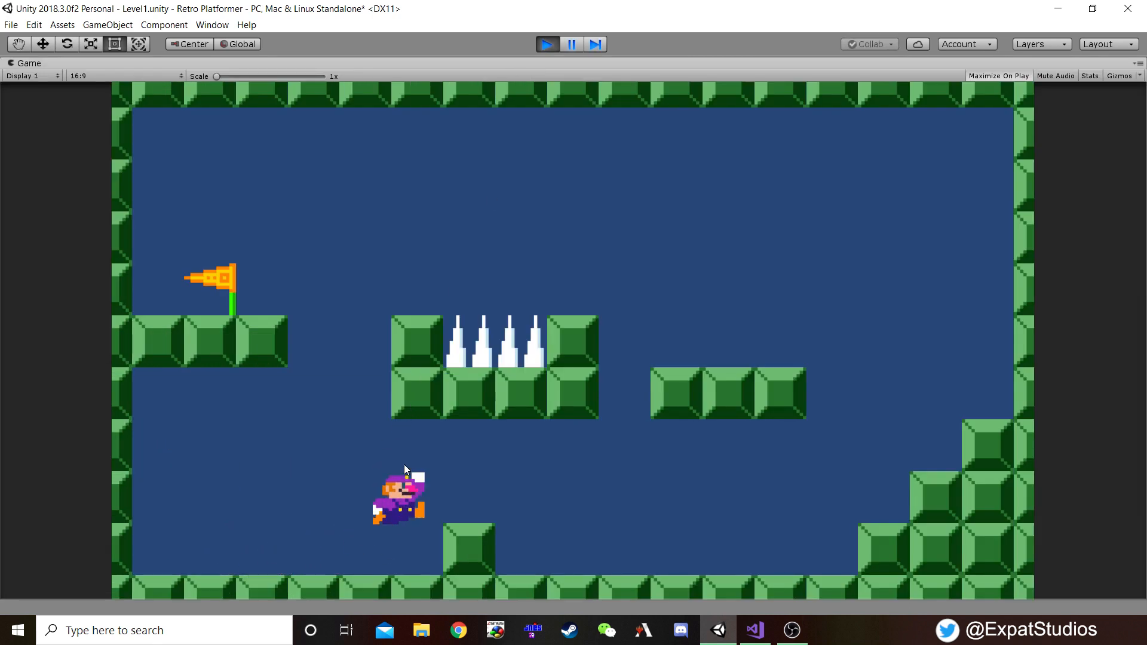
pyautogui.press('Right')
pyautogui.press('space')
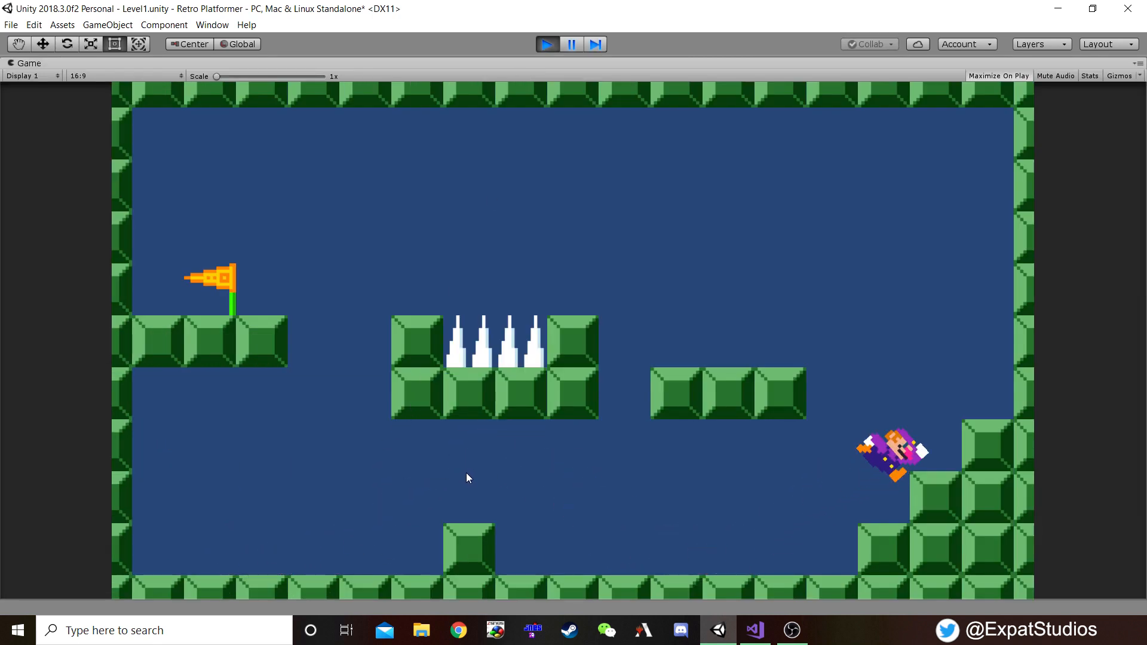
pyautogui.press('Left')
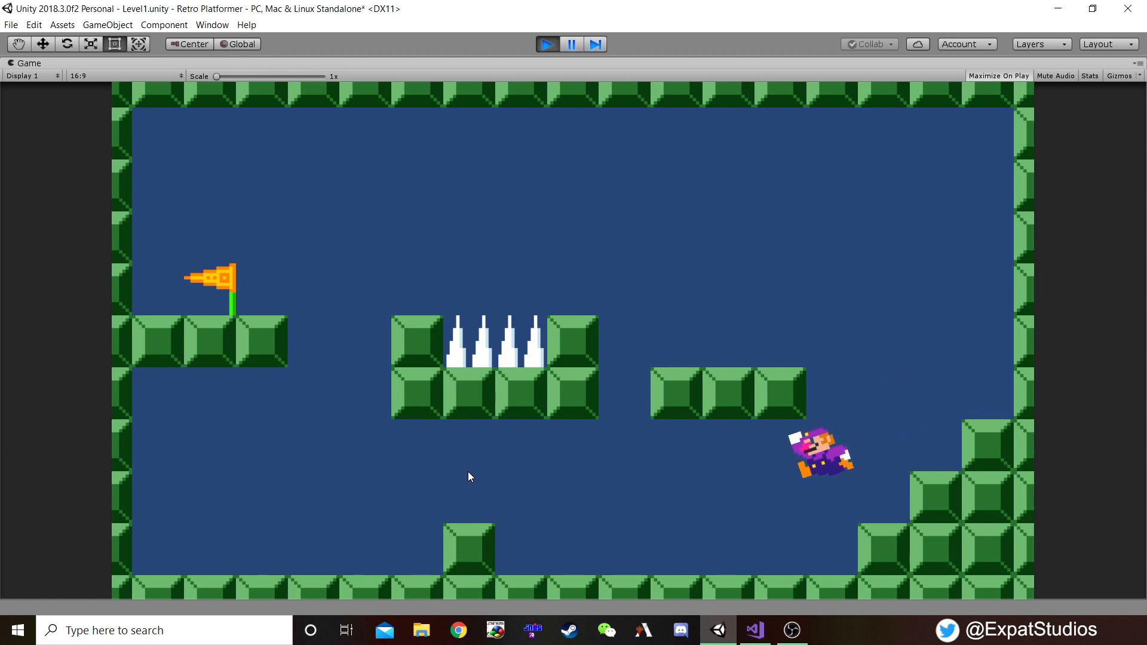
pyautogui.press('Left')
pyautogui.press('space')
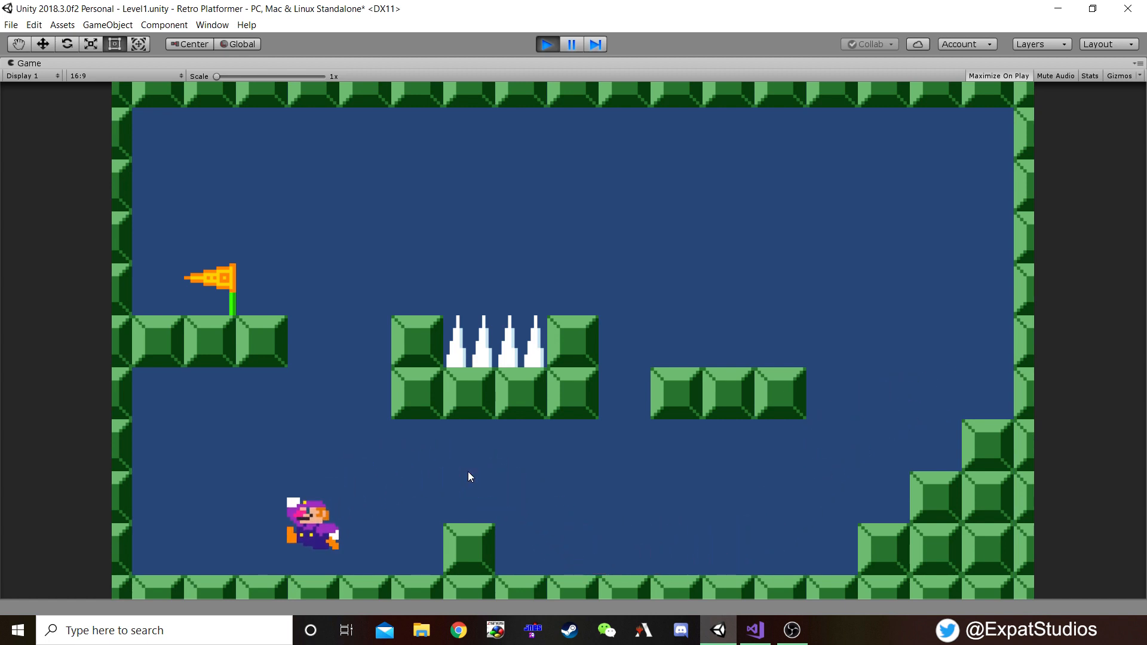
pyautogui.press('Right')
pyautogui.press('space')
pyautogui.press('space')
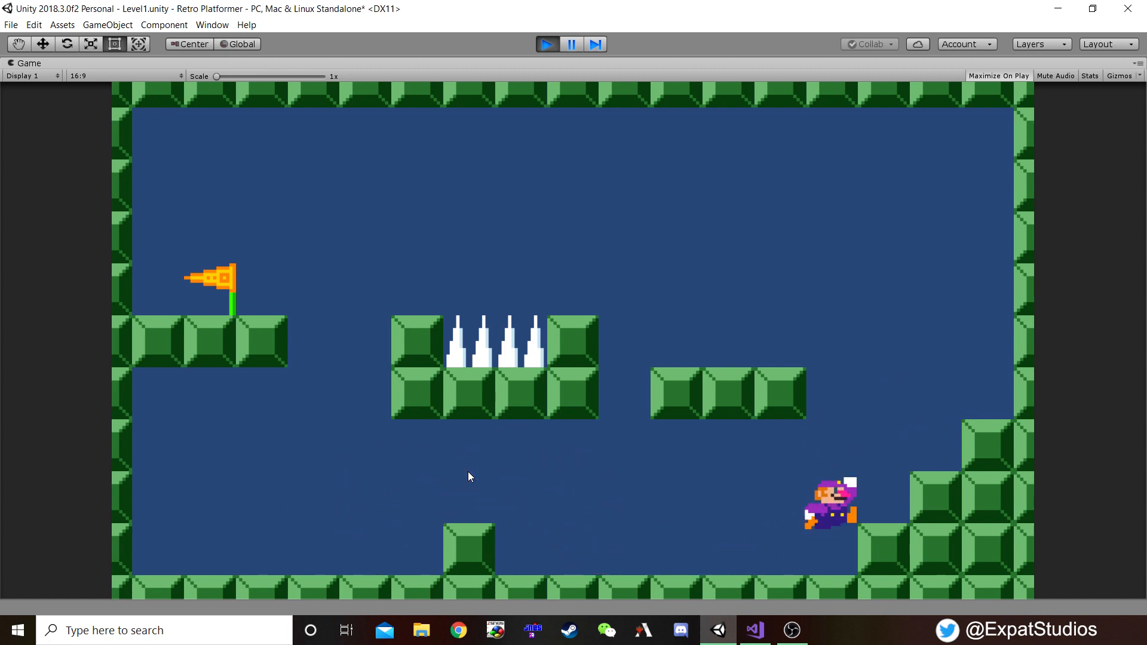
pyautogui.press('space')
pyautogui.press('Left')
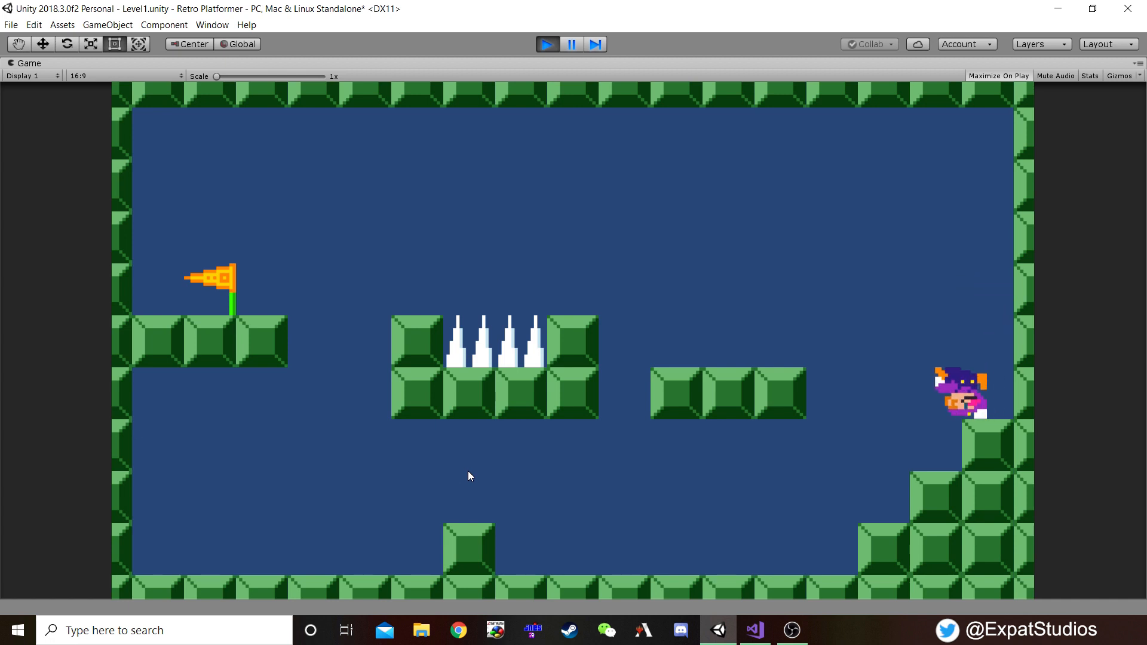
pyautogui.press('Left')
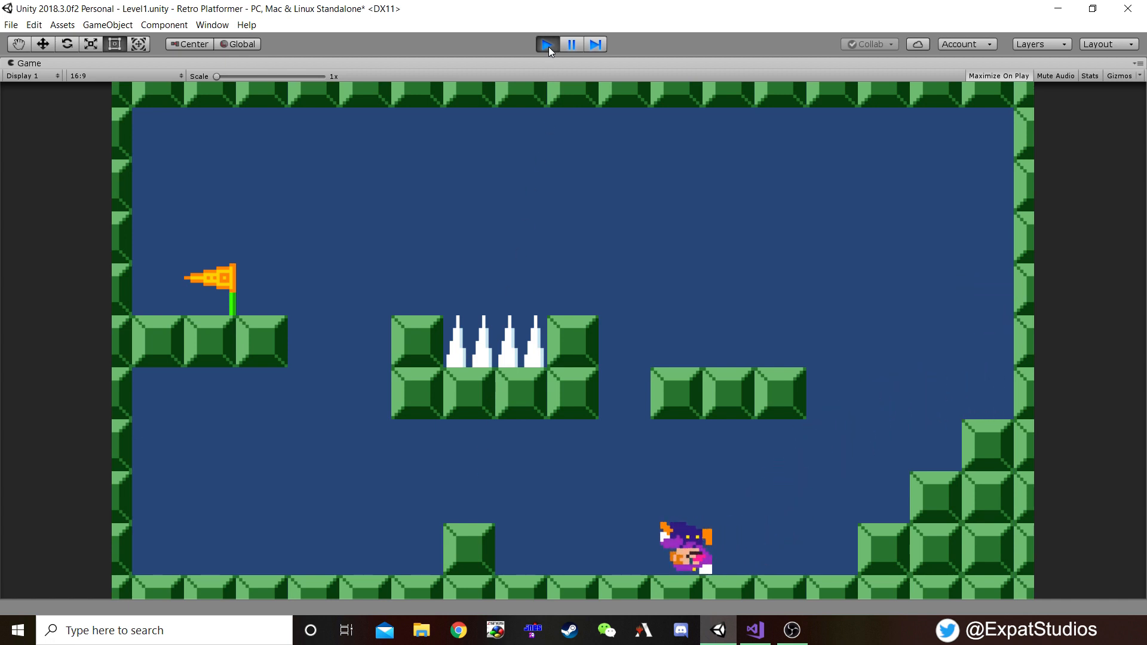
pyautogui.click(548, 45)
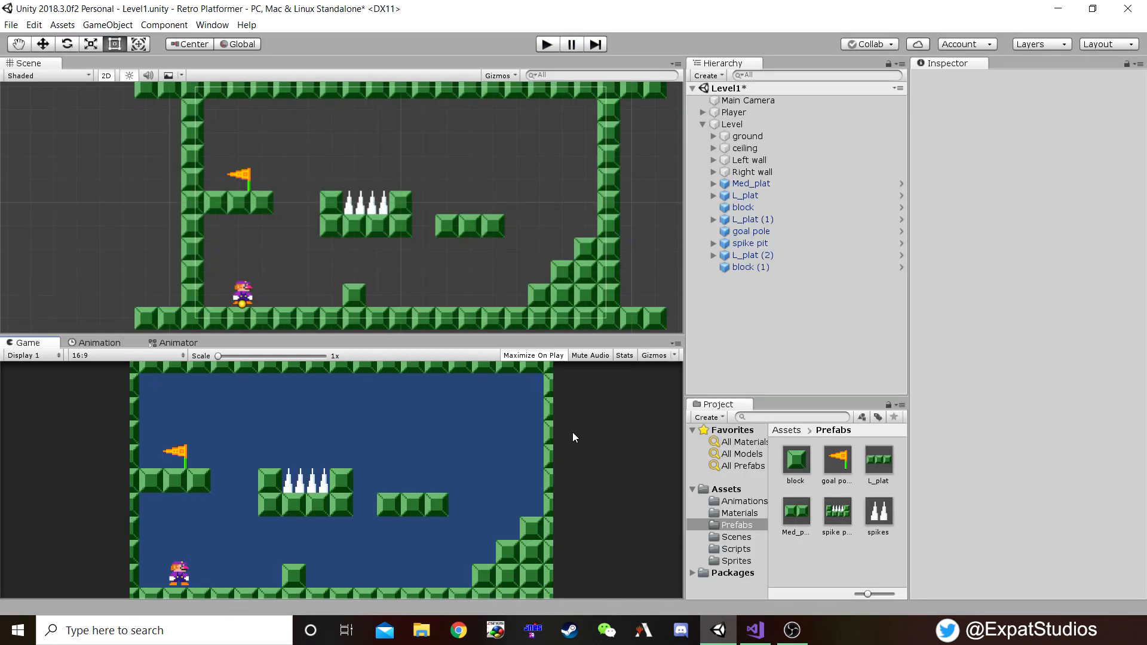
# - Freeze the Z rotation in the Player's Rigidbody 2D constraints
pyautogui.click(767, 115)
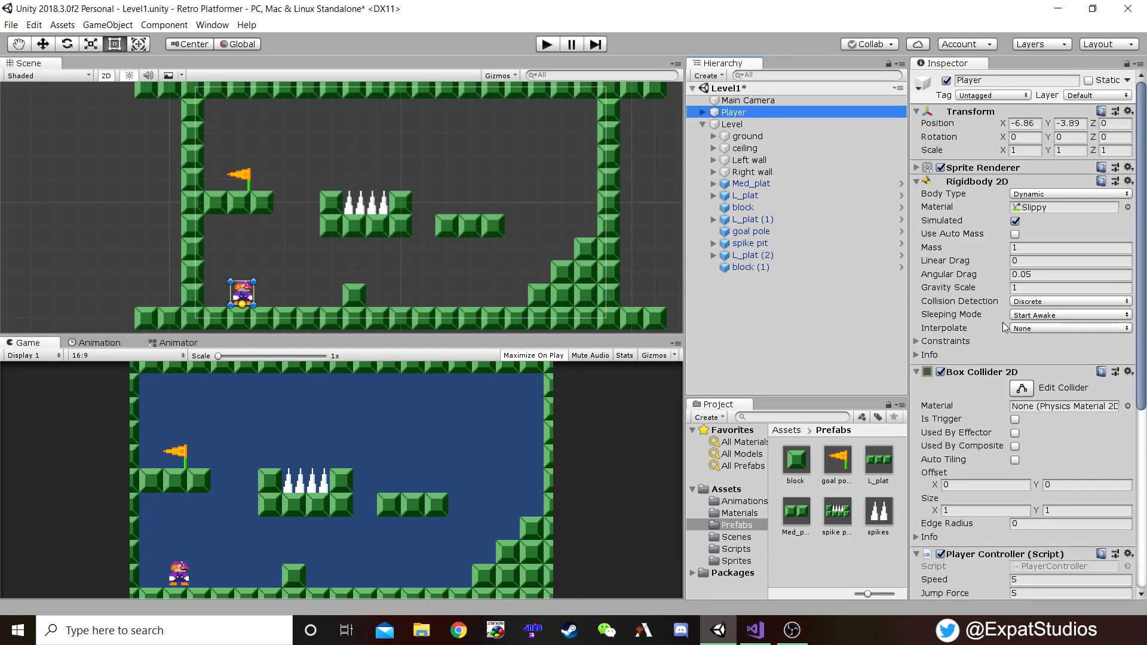
pyautogui.scroll(-2, 957, 395)
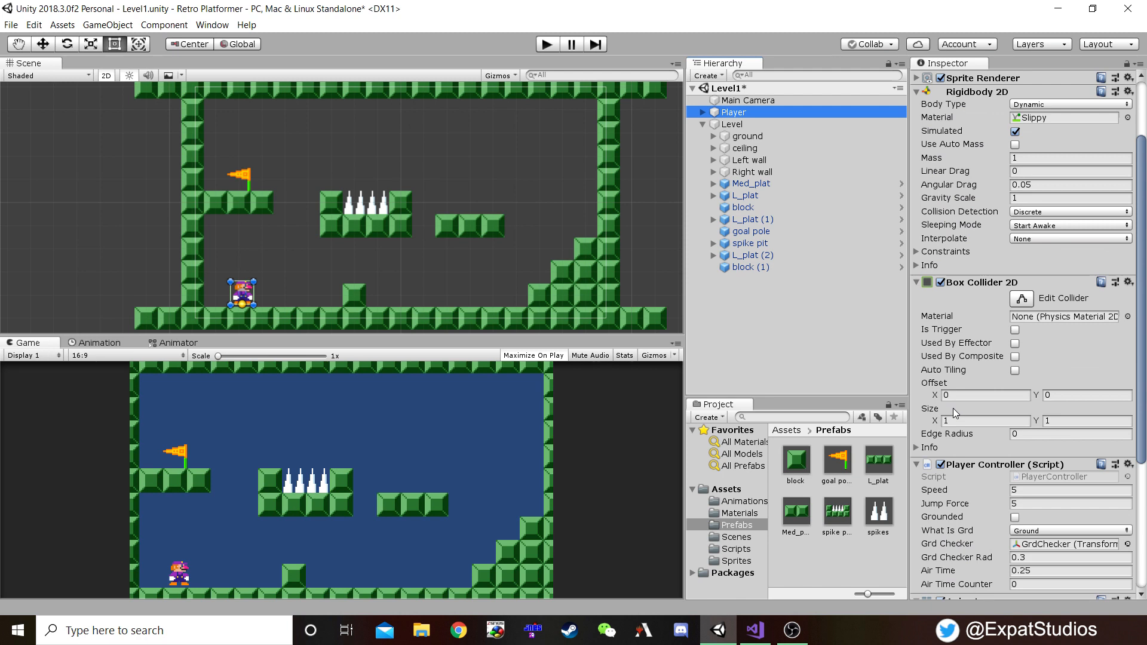
pyautogui.click(916, 297)
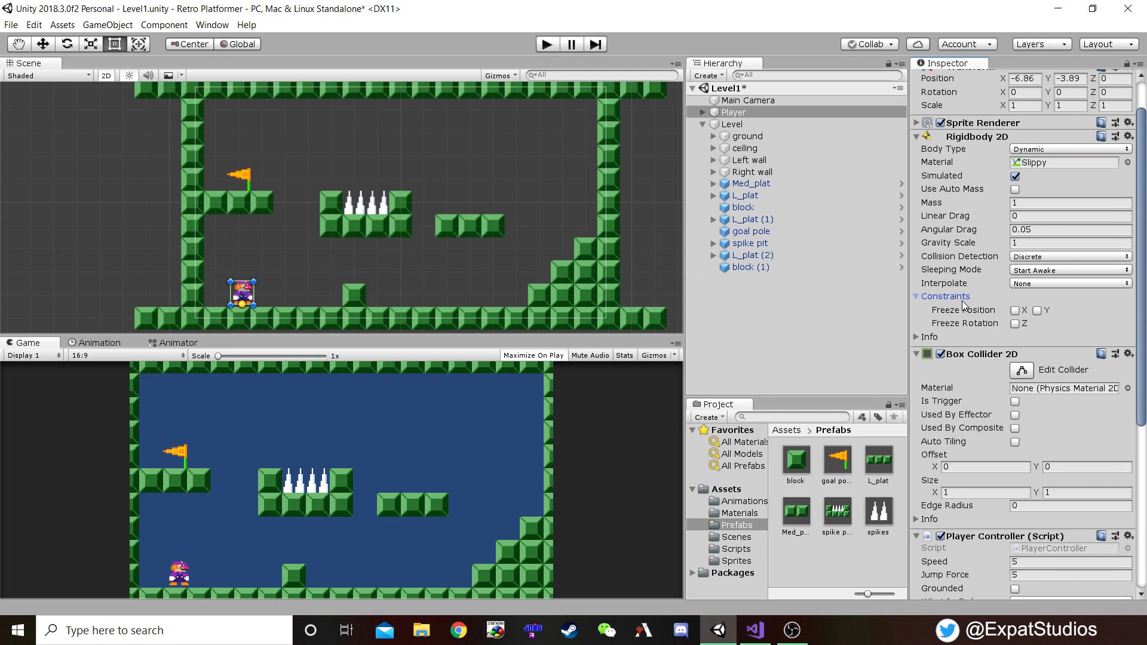
pyautogui.click(1016, 324)
# - Playtest the level, jumping the player over the ground block, up the stairs and across the floating platform into the spike pit
pyautogui.click(546, 45)
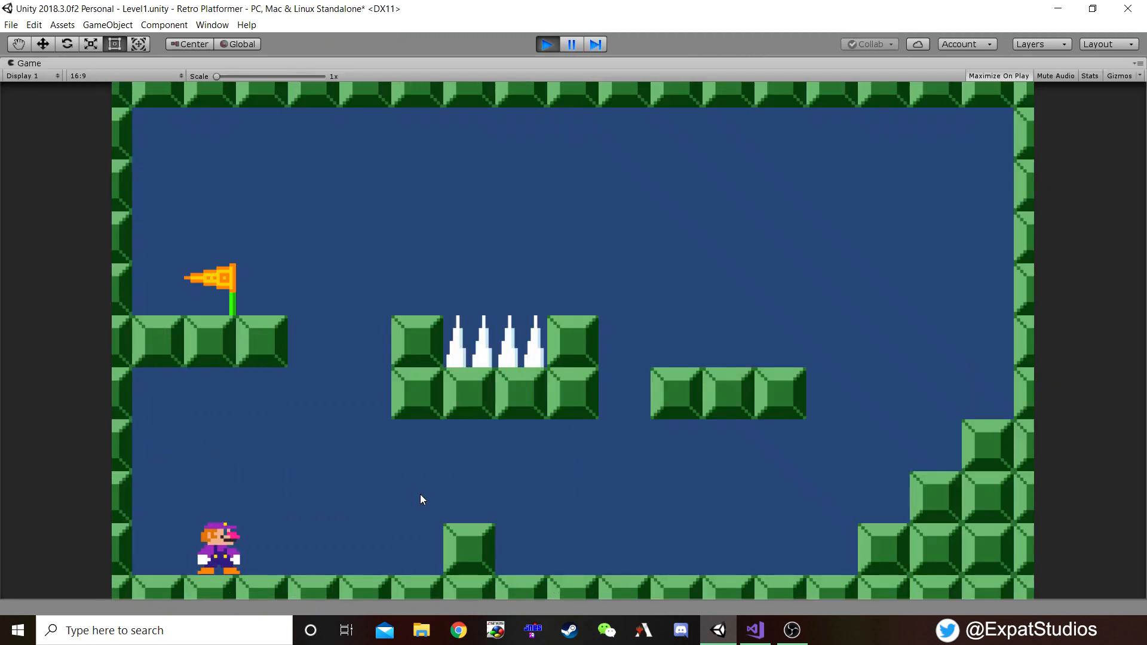
pyautogui.press('Right')
pyautogui.press('space')
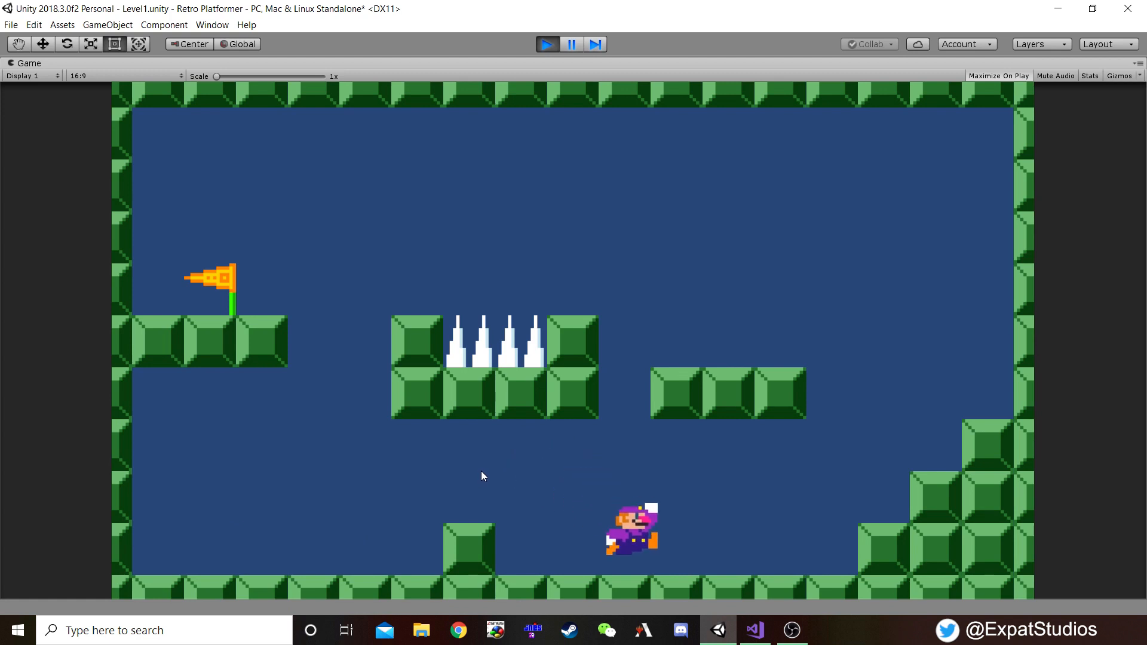
pyautogui.press('space')
pyautogui.press('Left')
pyautogui.press('space')
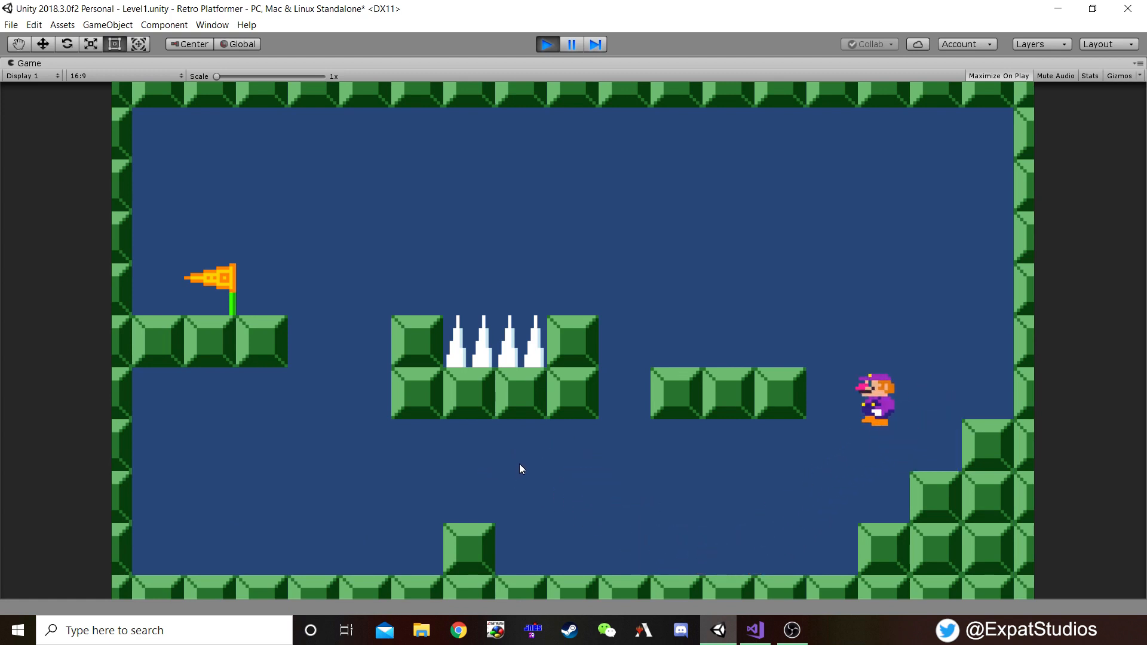
pyautogui.press('space')
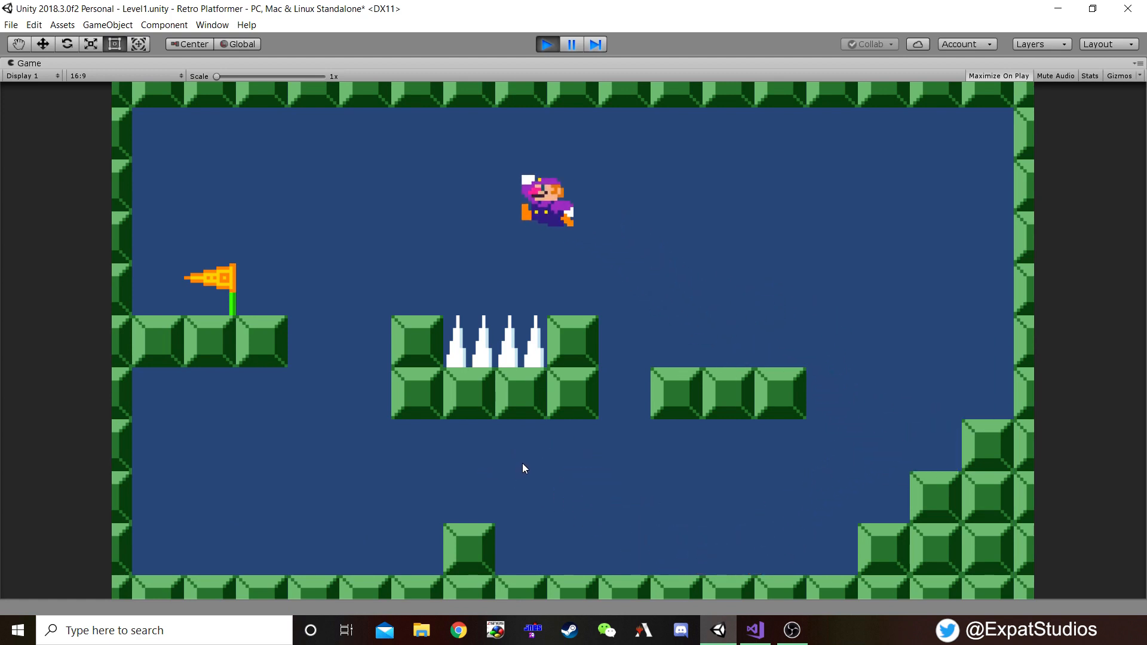
pyautogui.press('Left')
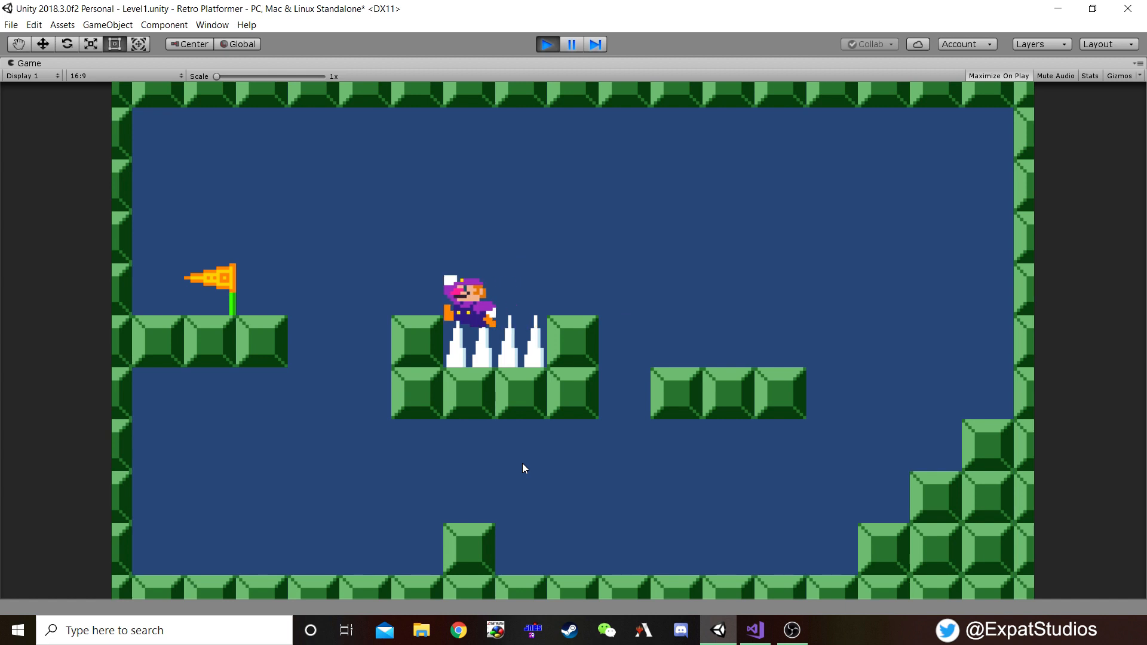
# - Move the player back and forth across the spikes to test their collision, and stop play mode
pyautogui.press('Right')
pyautogui.press('Left')
pyautogui.press('Right')
pyautogui.press('Left')
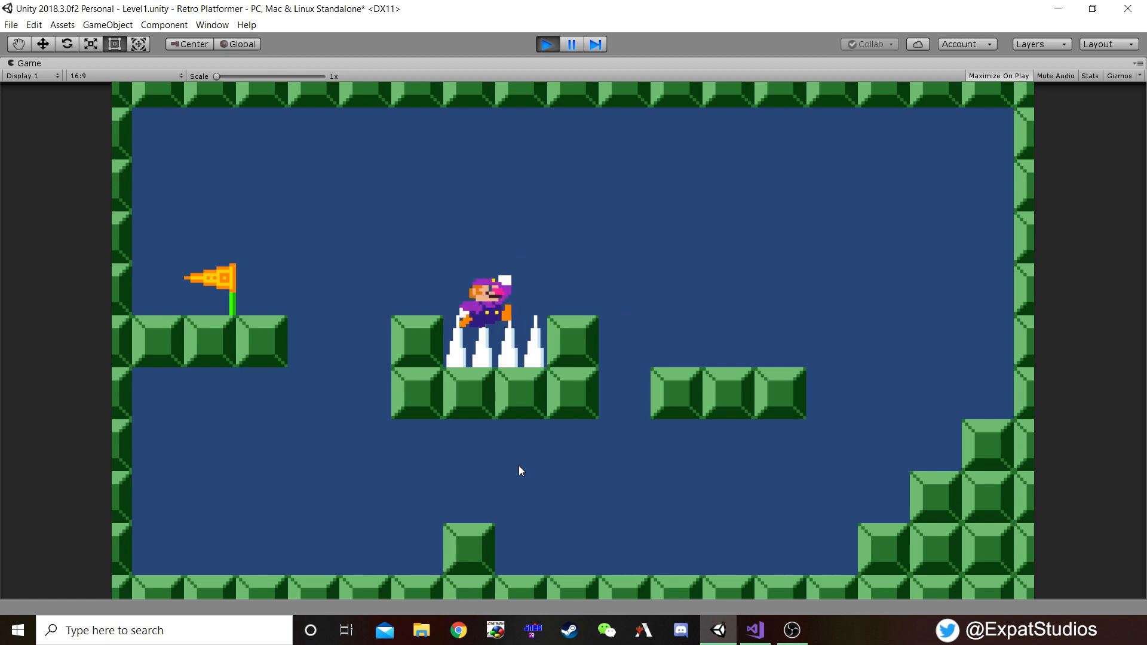
pyautogui.press('Right')
pyautogui.press('Left')
pyautogui.press('Right')
pyautogui.press('Left')
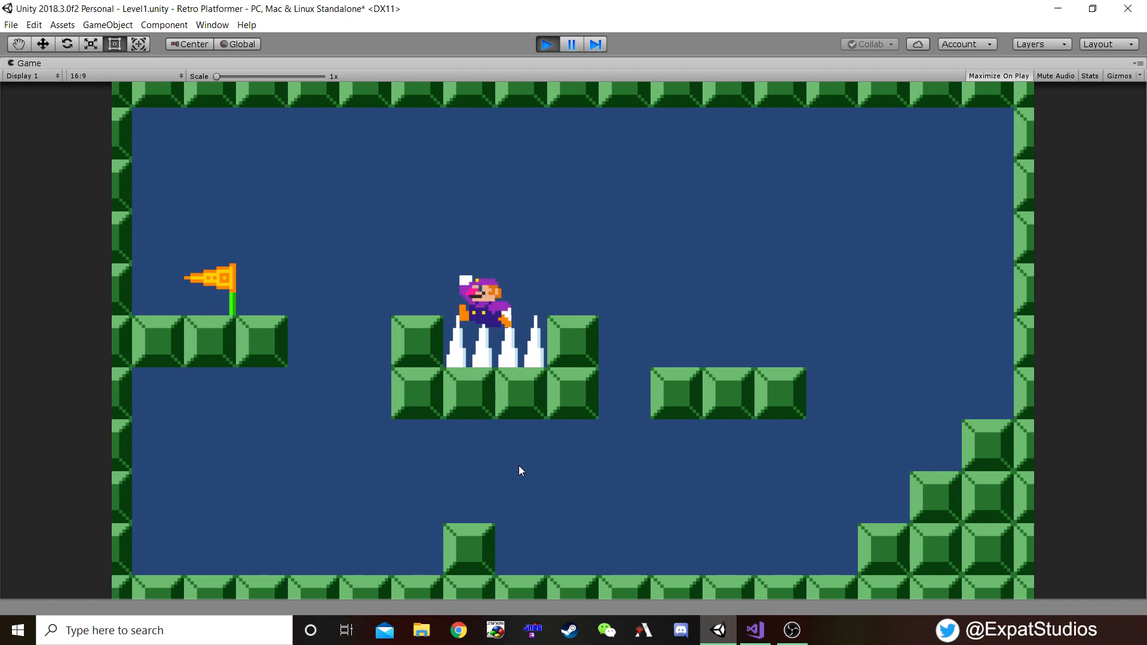
pyautogui.press('Right')
pyautogui.press('Left')
pyautogui.press('Right')
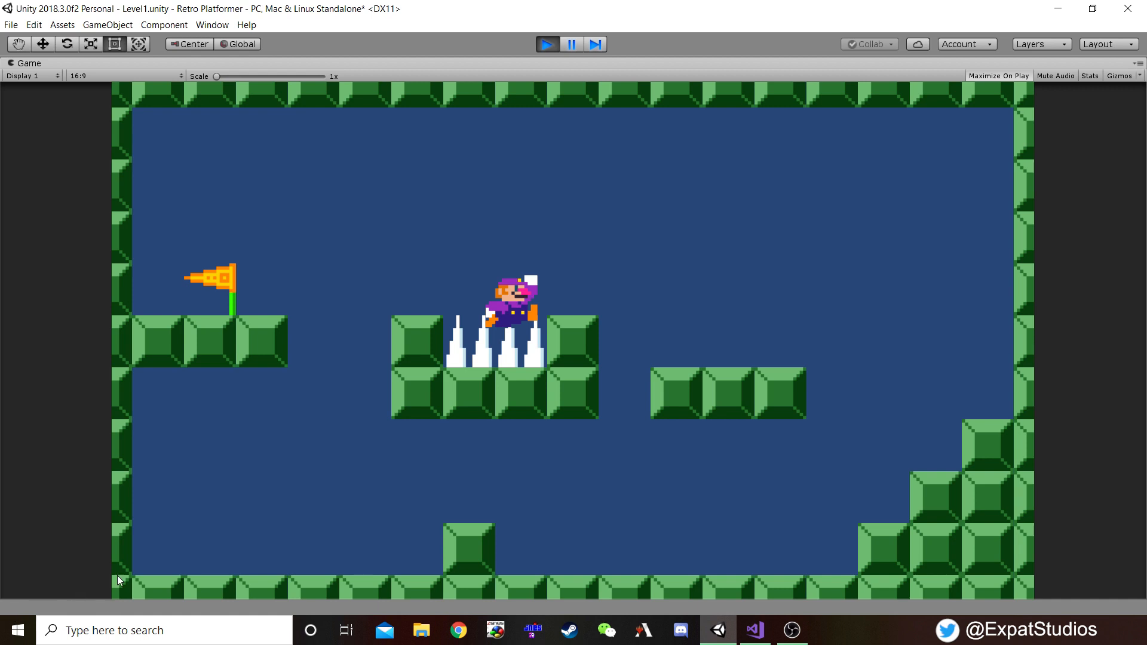
pyautogui.click(546, 46)
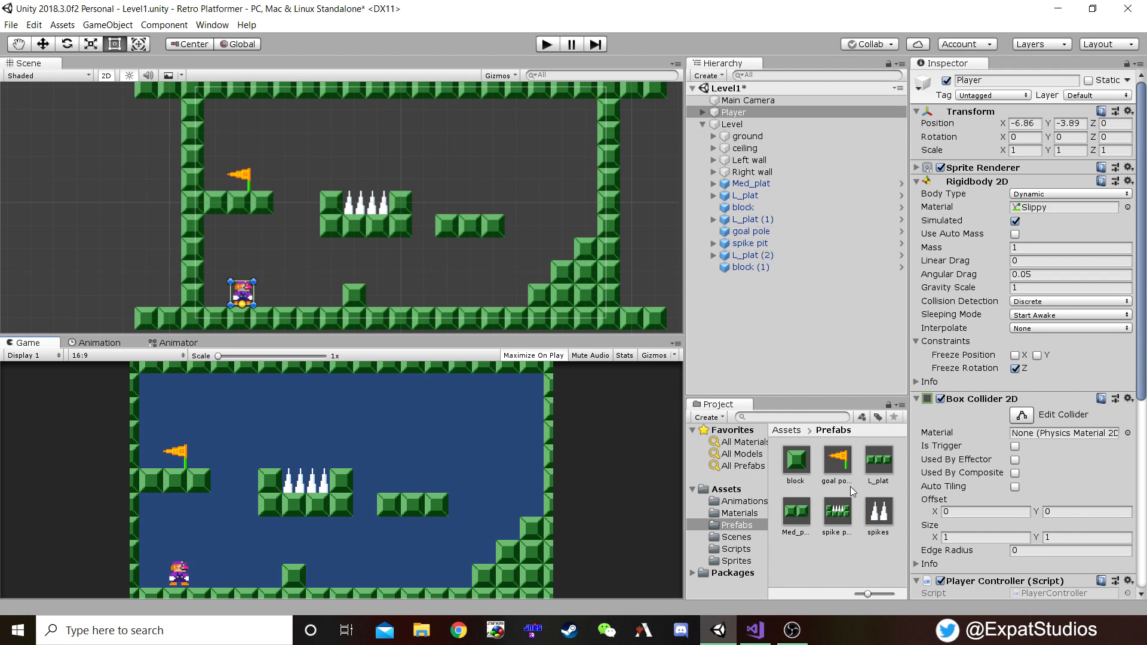
# - Open the spikes prefab and enable Is Trigger on its Box Collider 2D
pyautogui.doubleClick(884, 514)
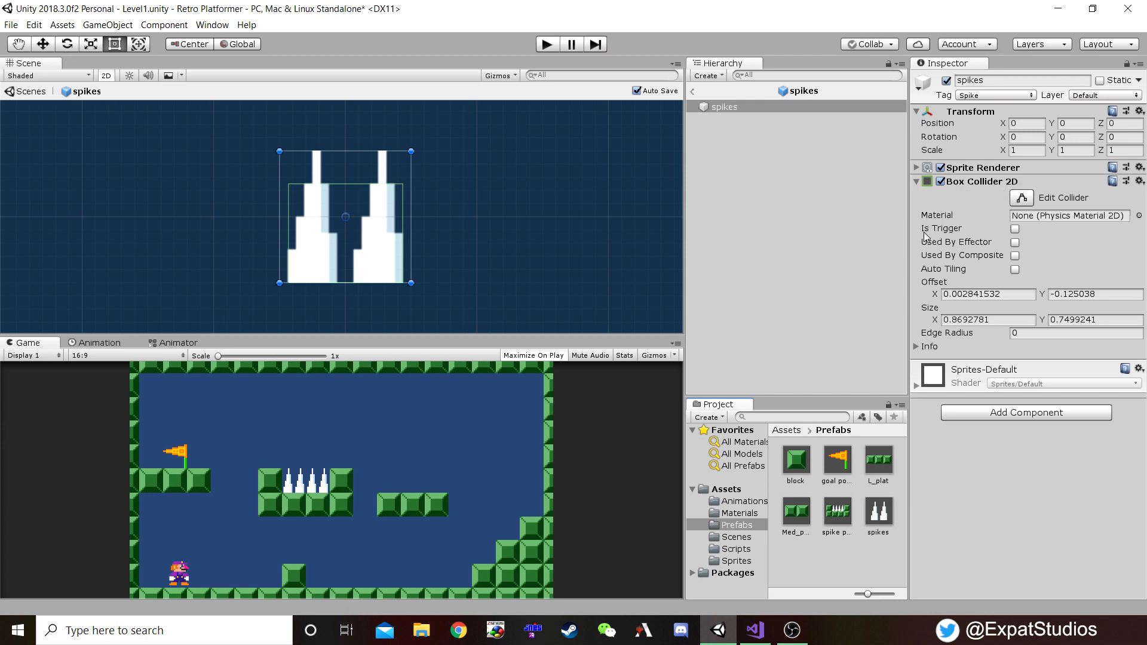
pyautogui.click(1014, 230)
# - Playtest the spike trigger by running the player up the stairs and jumping back into the spike pit
pyautogui.click(549, 48)
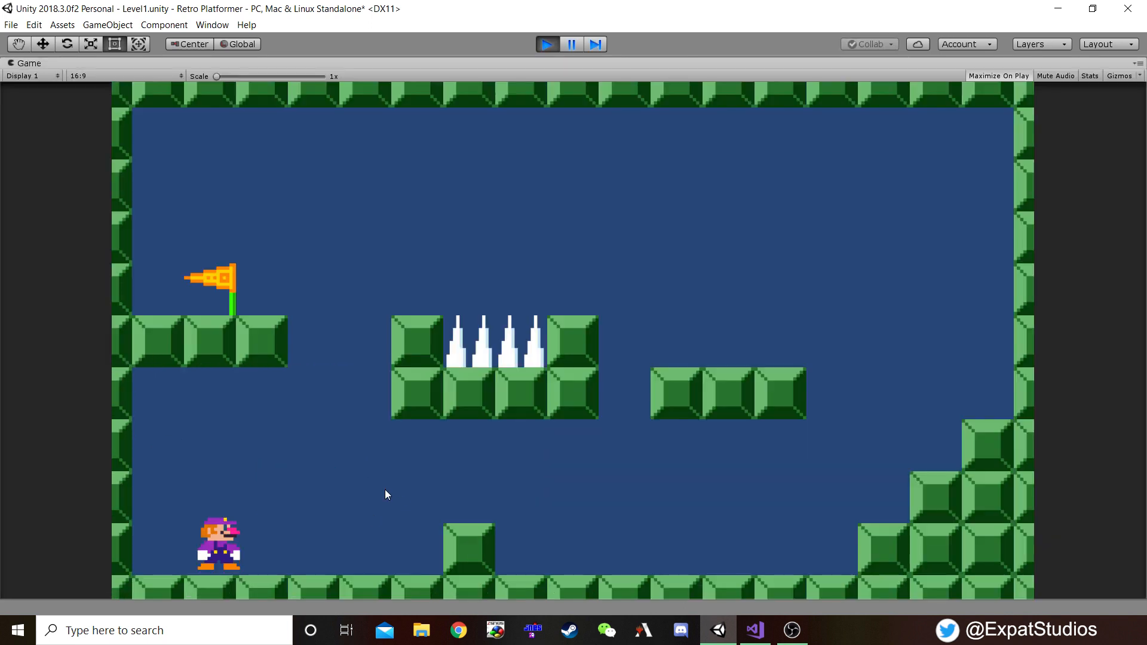
pyautogui.press('Right')
pyautogui.press('space')
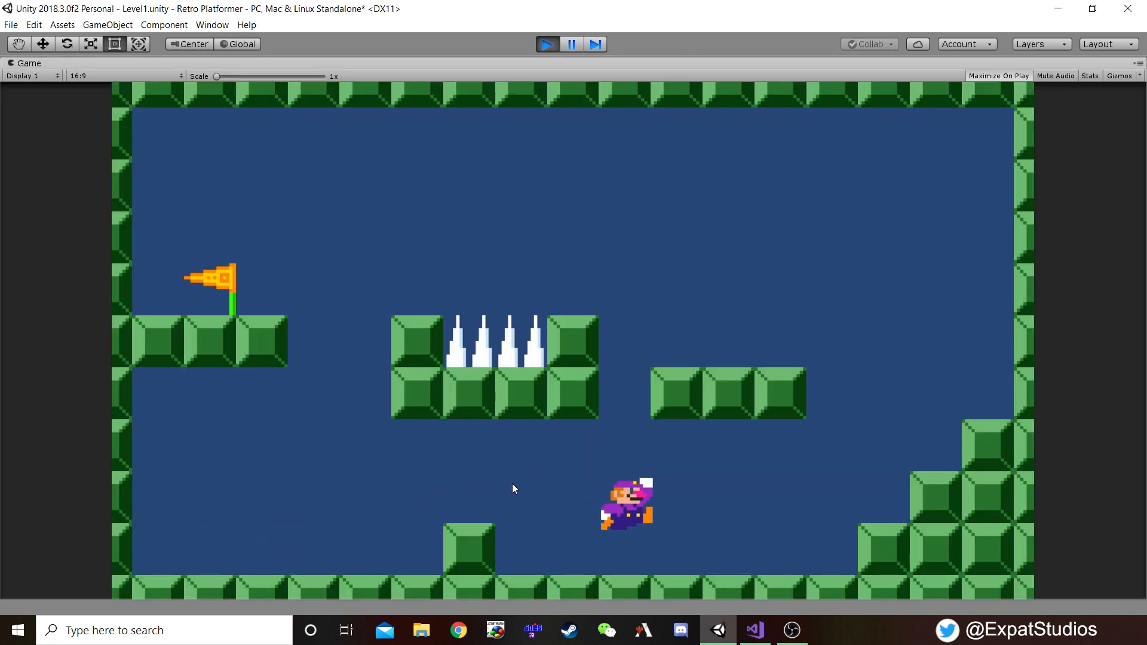
pyautogui.press('space')
pyautogui.press('Left')
pyautogui.press('space')
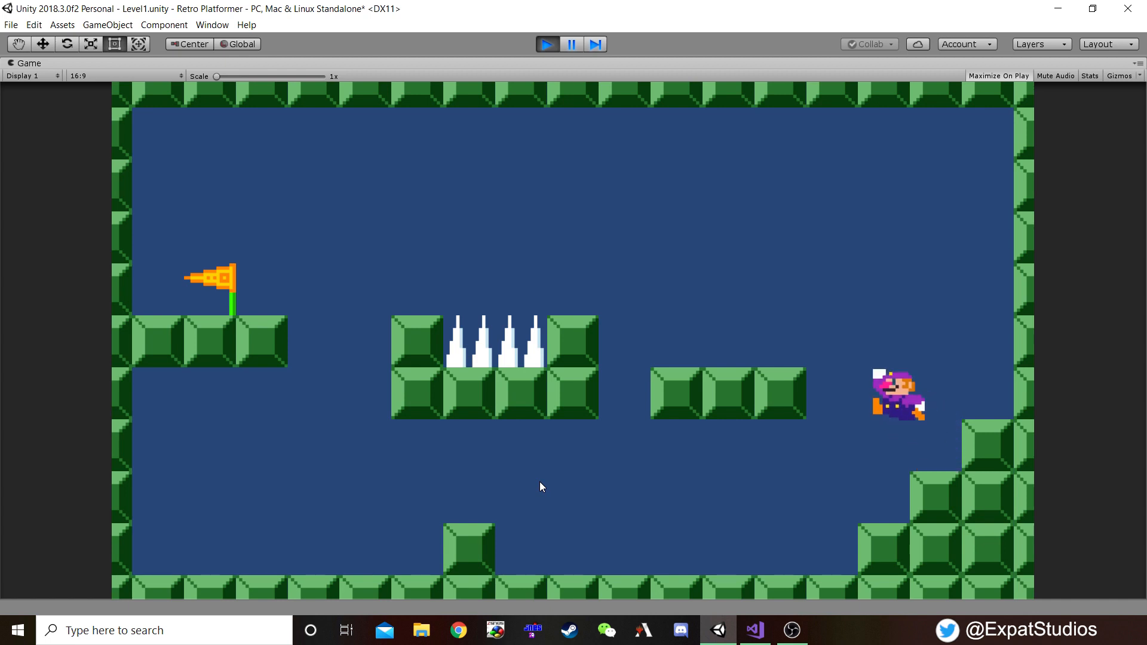
pyautogui.press('space')
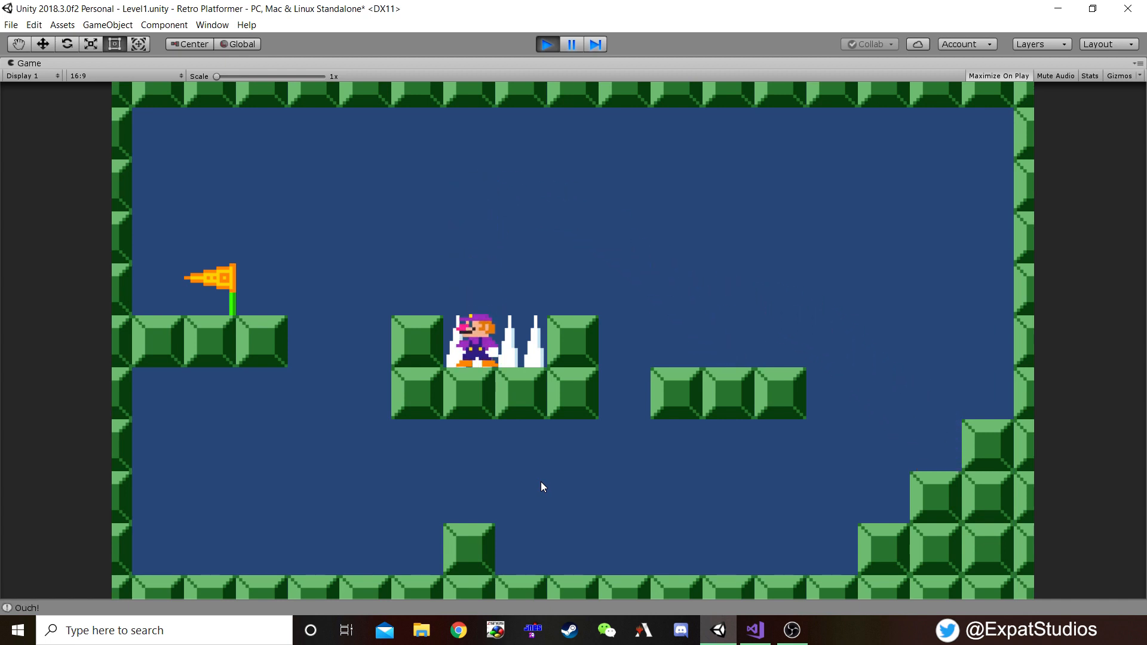
# - Walk and jump the player repeatedly inside the spike pit to retrigger the spikes, and stop play mode
pyautogui.press('Right')
pyautogui.press('Left')
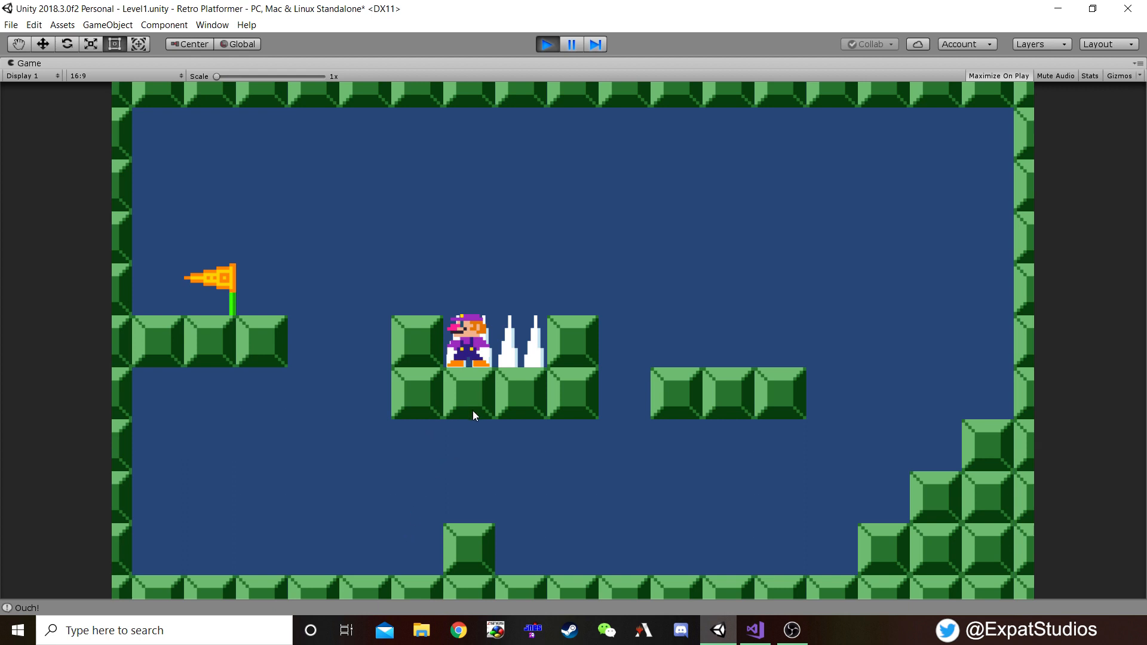
pyautogui.press('Right')
pyautogui.press('space')
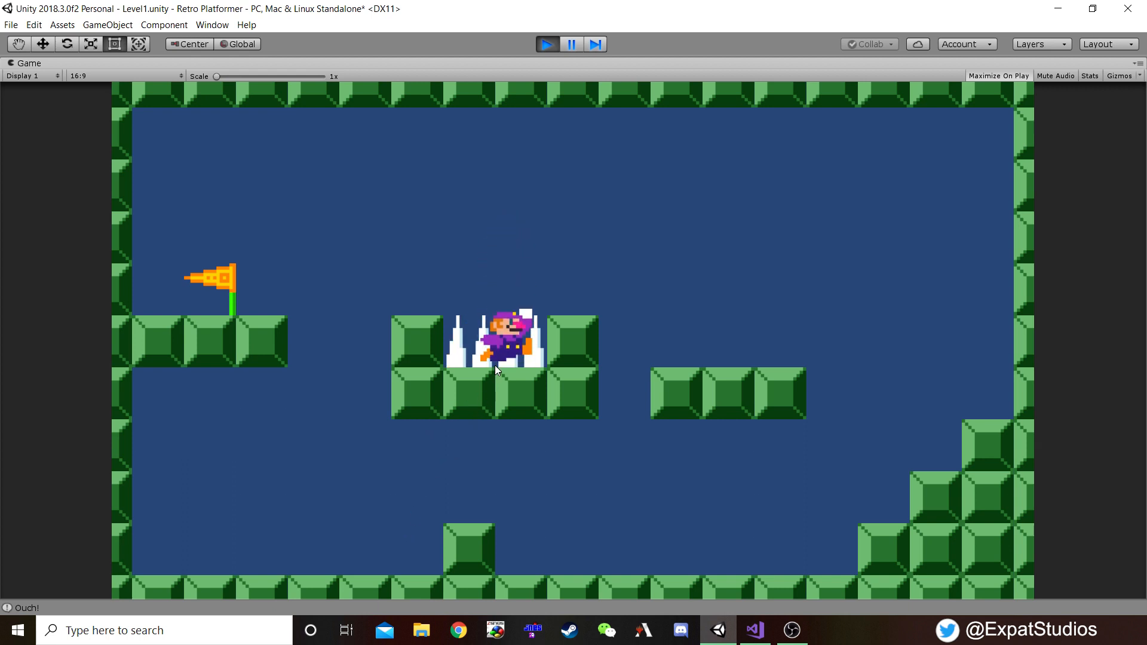
pyautogui.press('space')
pyautogui.press('space')
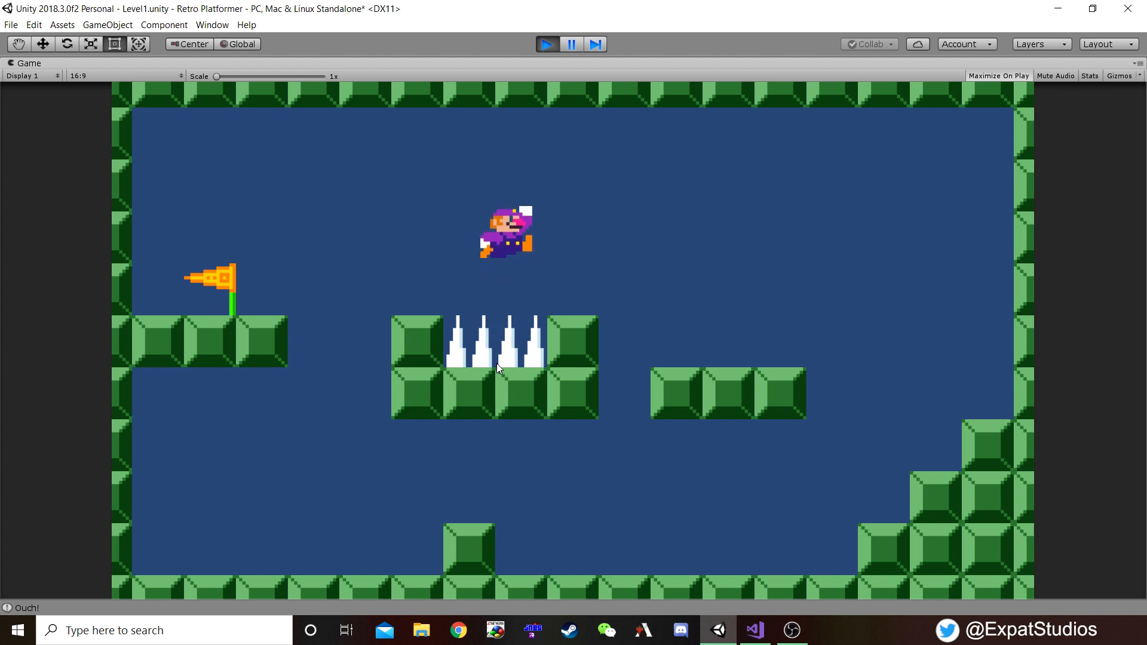
pyautogui.press('space')
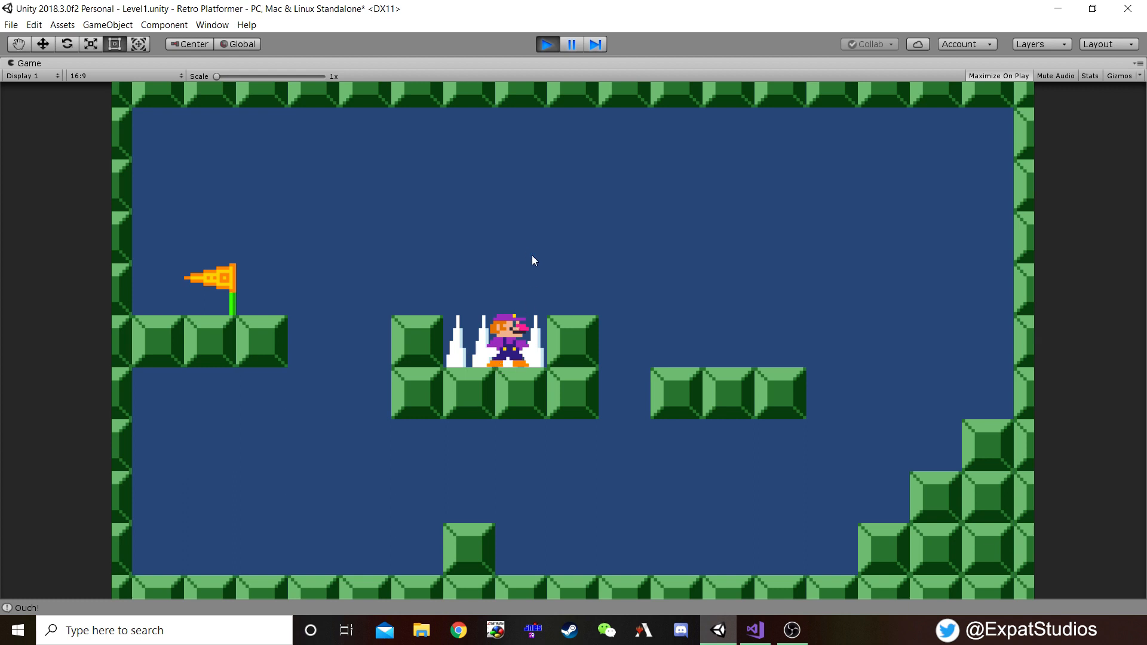
pyautogui.click(548, 48)
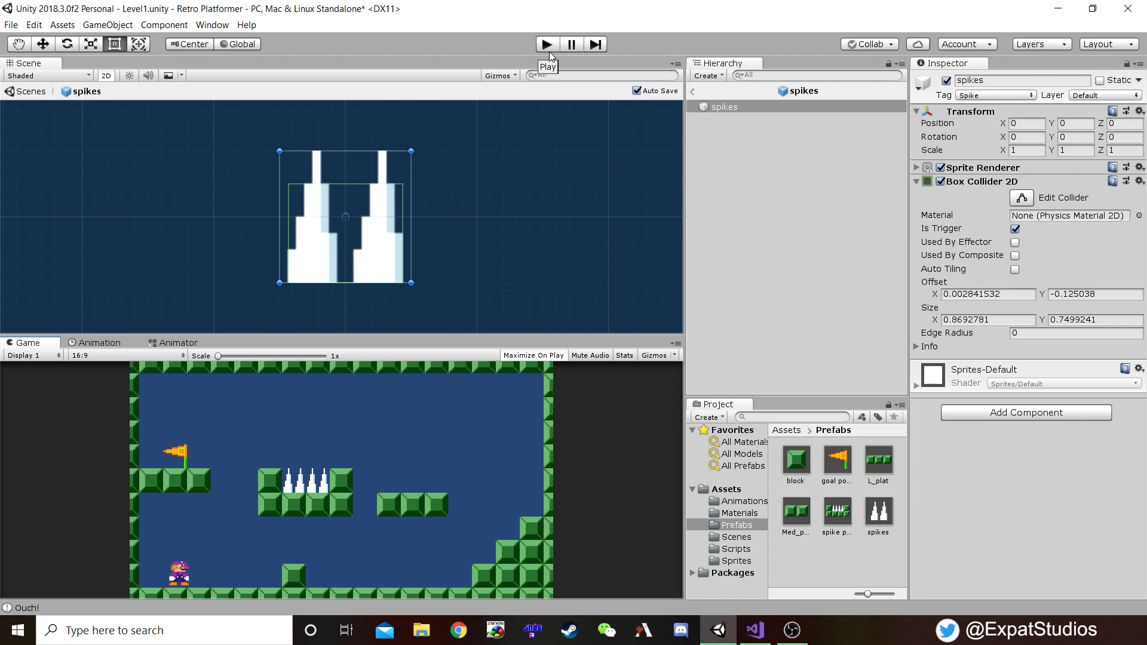
pyautogui.click(756, 629)
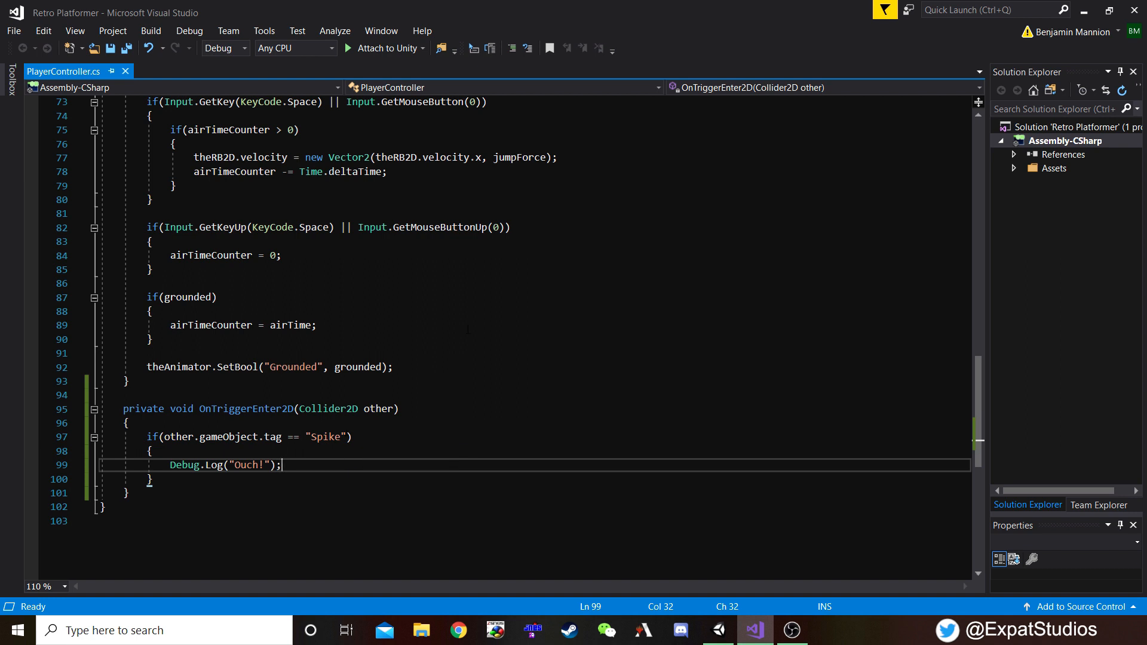
pyautogui.click(725, 642)
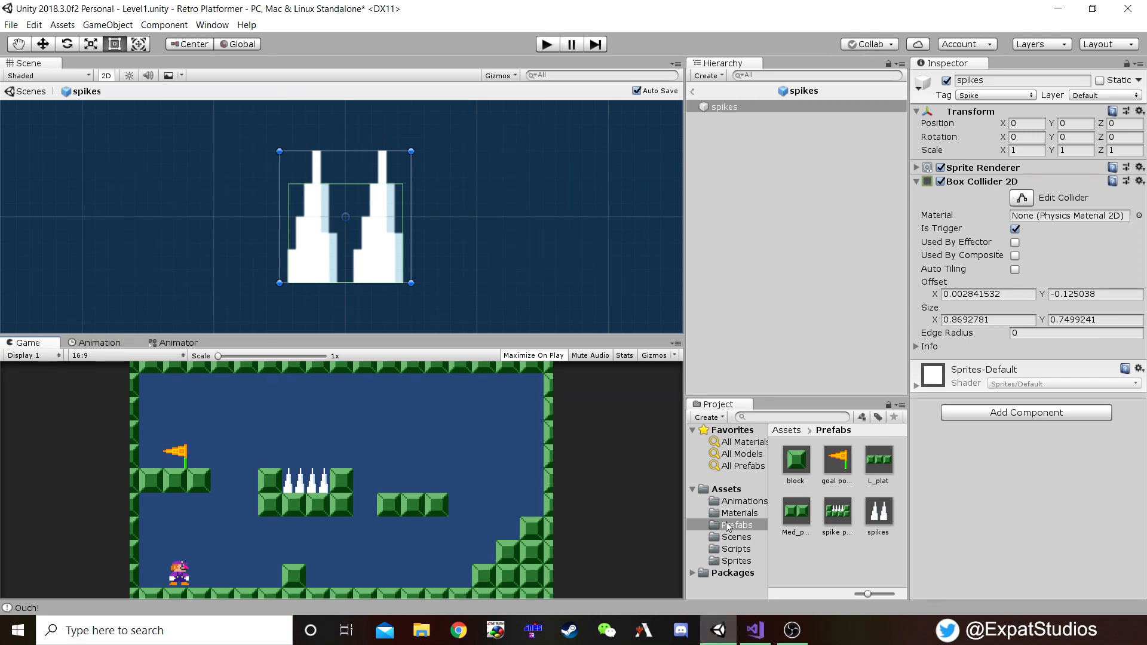
# - Create a C# script named GoalPole in the Scripts folder
pyautogui.click(741, 551)
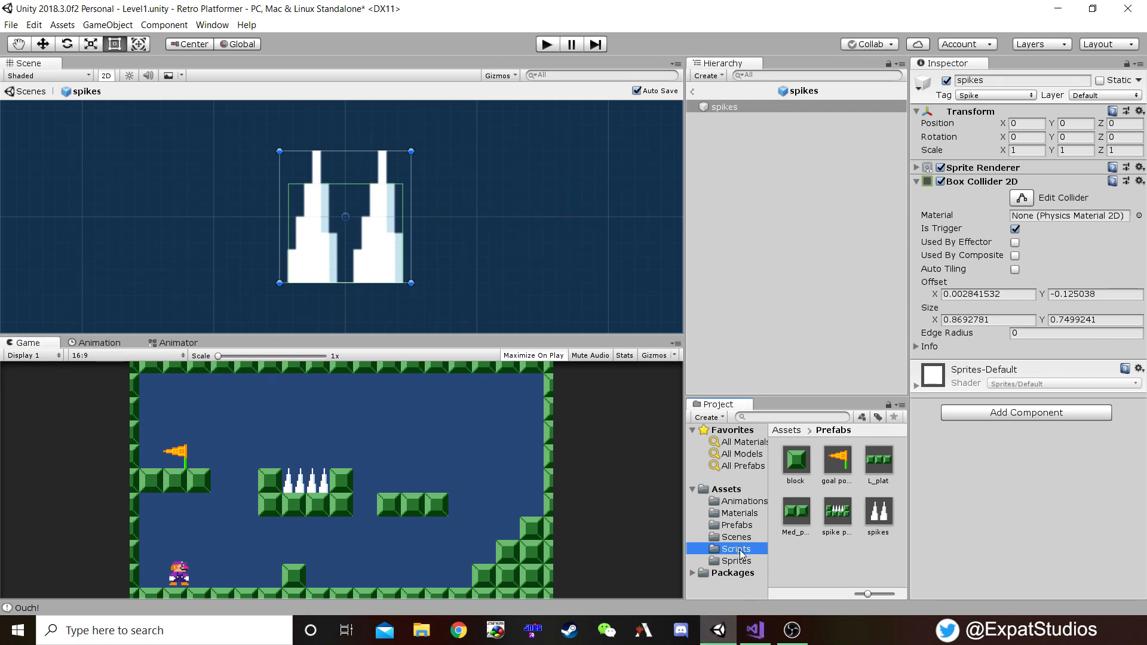
pyautogui.rightClick(825, 479)
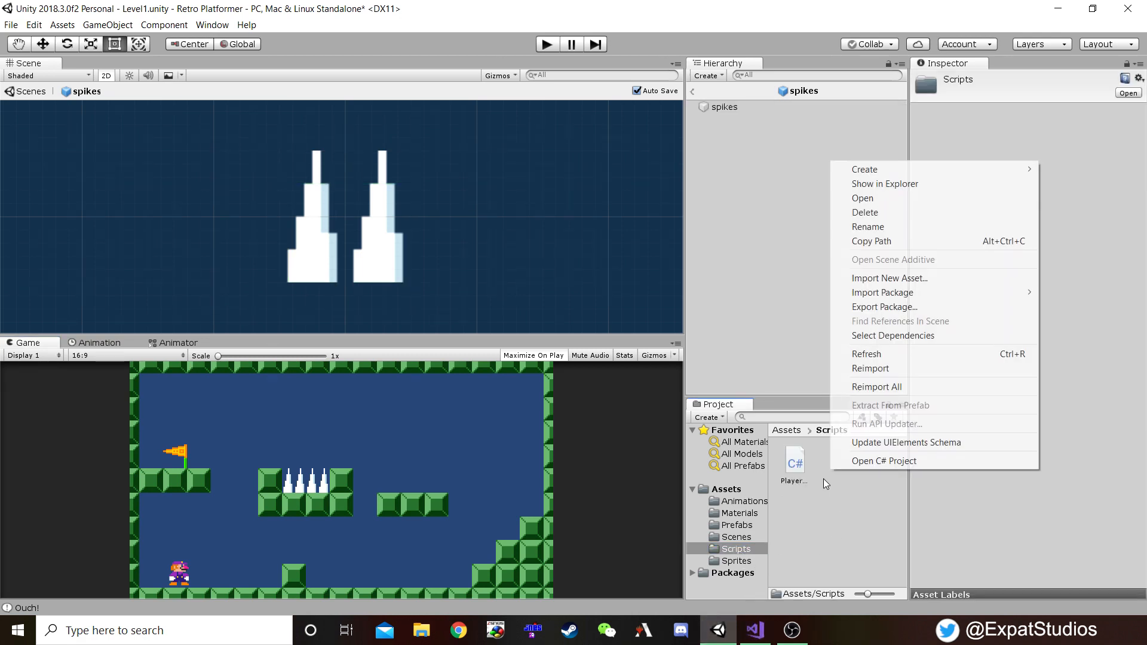
pyautogui.moveTo(884, 169)
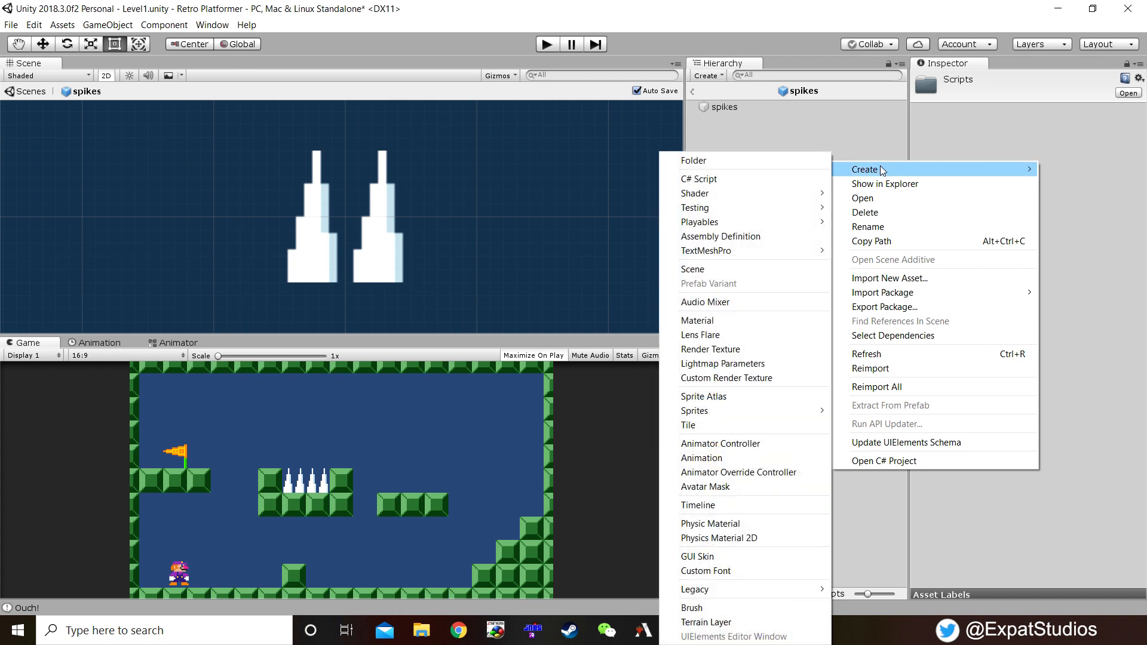
pyautogui.click(722, 180)
pyautogui.write('G')
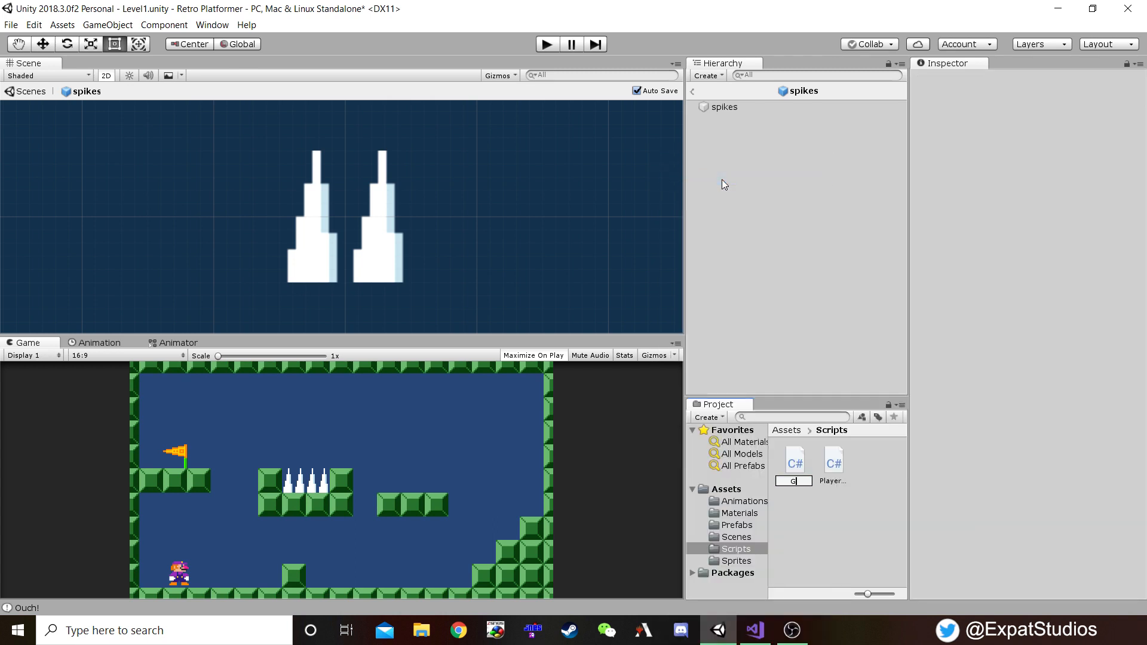
pyautogui.write('oalPole')
pyautogui.press('Return')
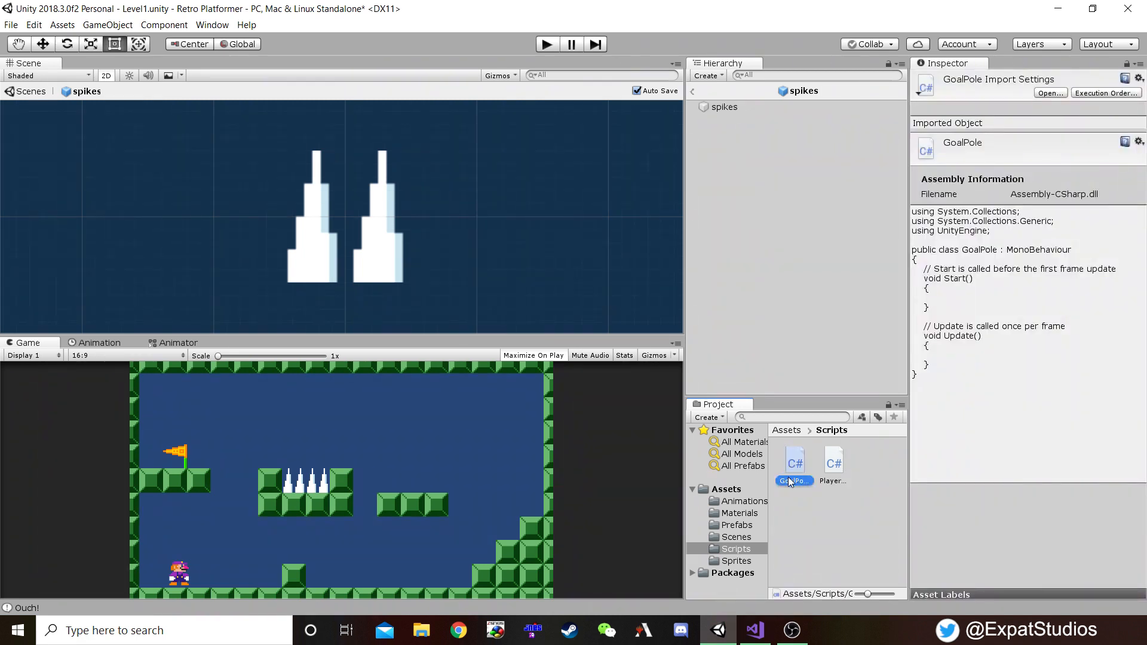
# - Open the goal pole prefab and add the Goal Pole script to it as a component
pyautogui.click(739, 526)
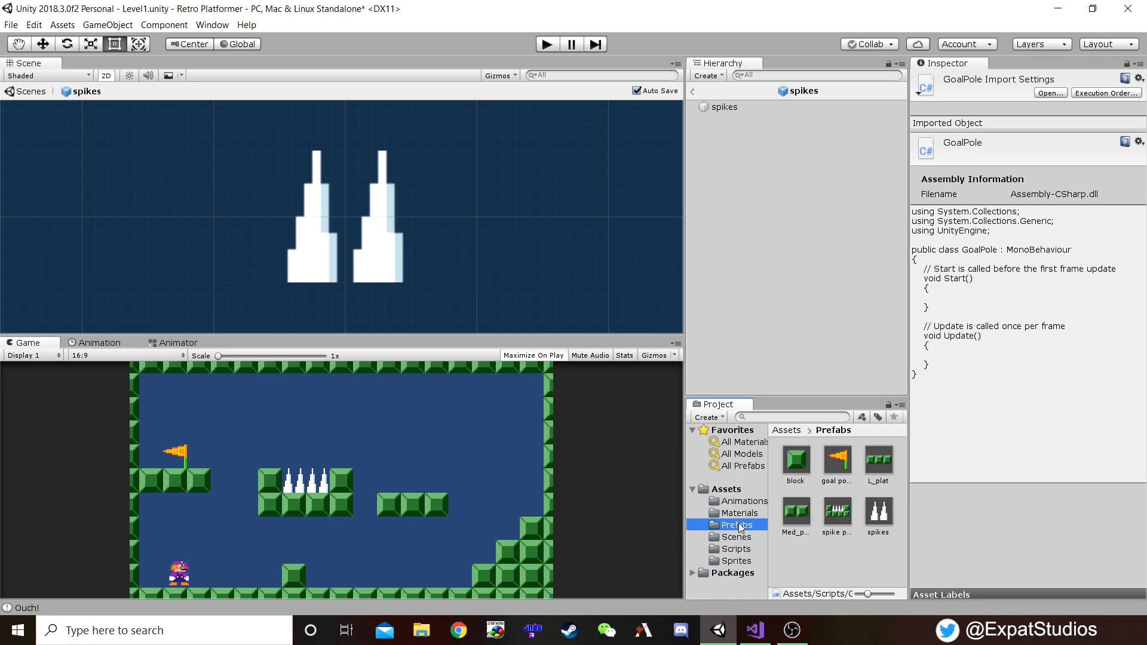
pyautogui.doubleClick(840, 466)
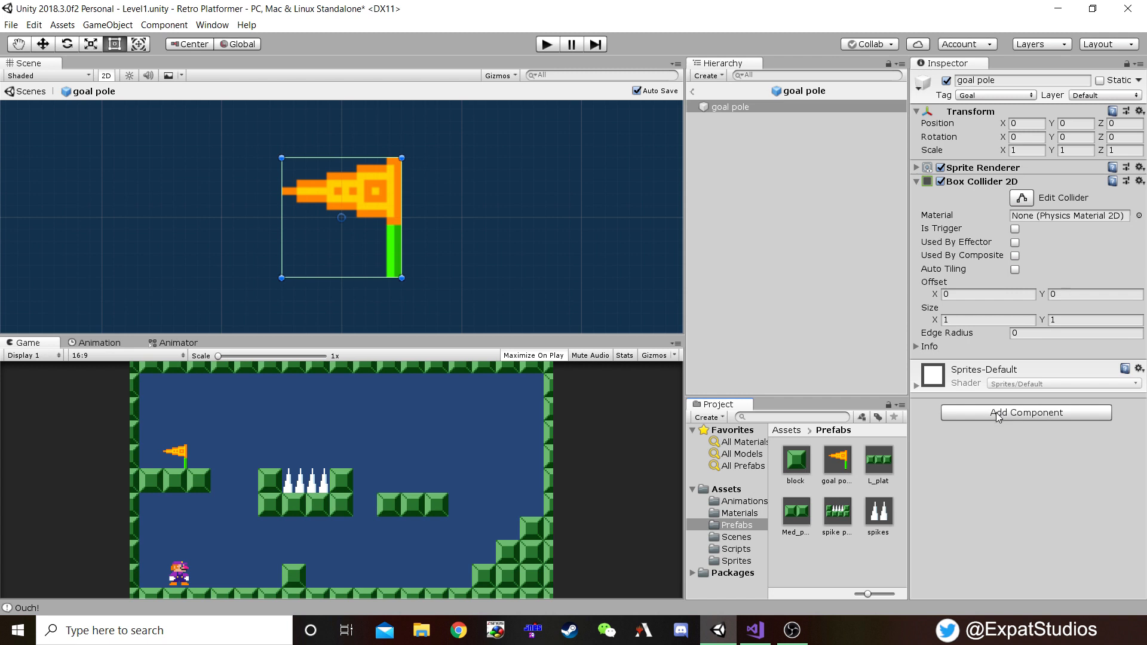
pyautogui.click(995, 412)
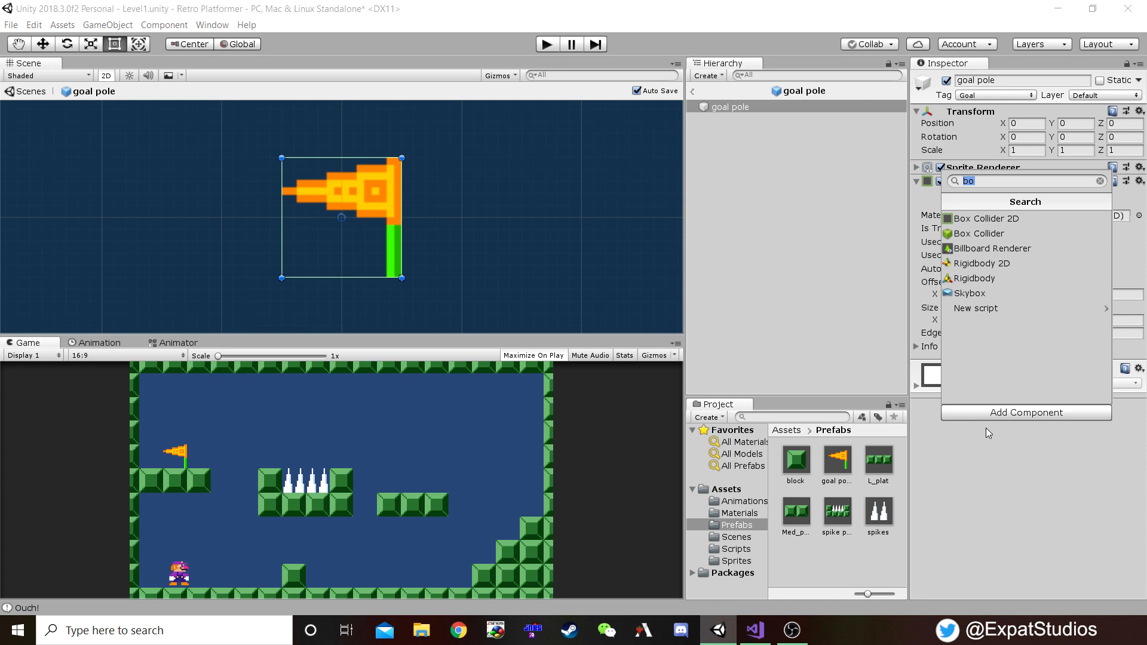
pyautogui.write('Goal')
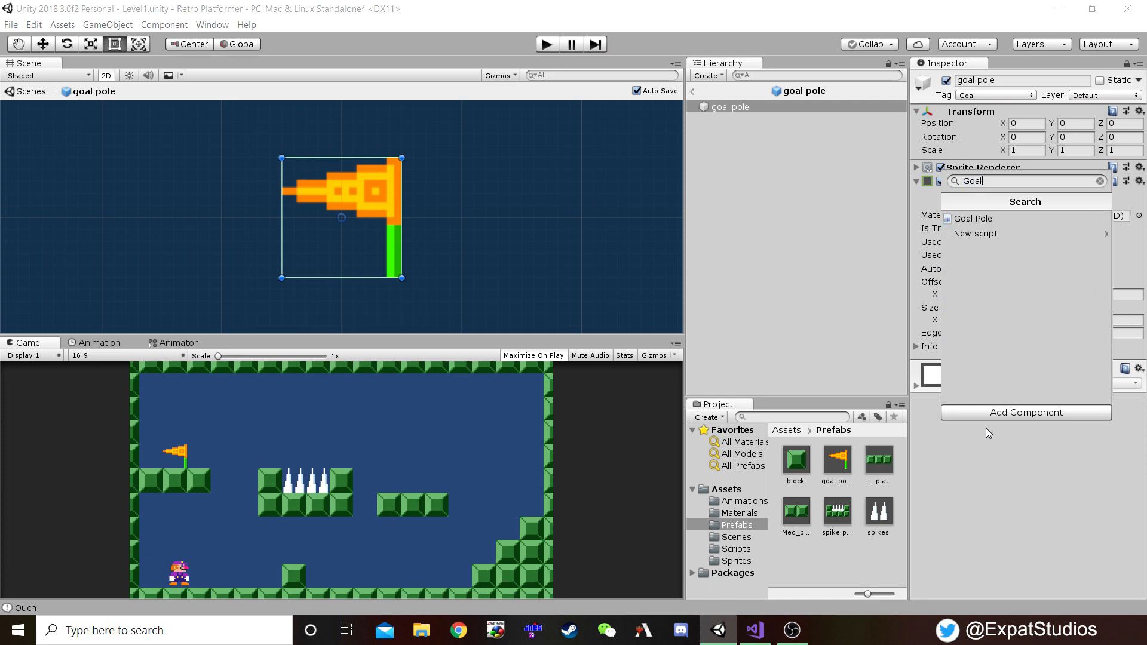
pyautogui.click(970, 219)
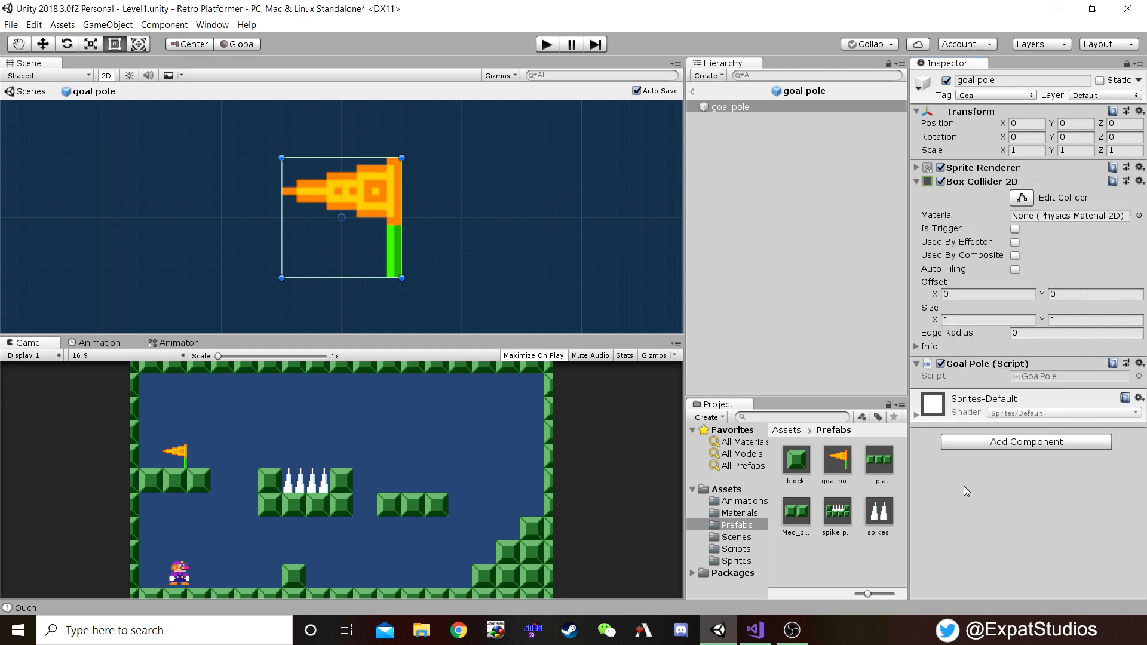
# - Open the GoalPole script in Visual Studio and add a private OnTriggerEnter2D method below Update with a Collider2D parameter named other
pyautogui.click(738, 551)
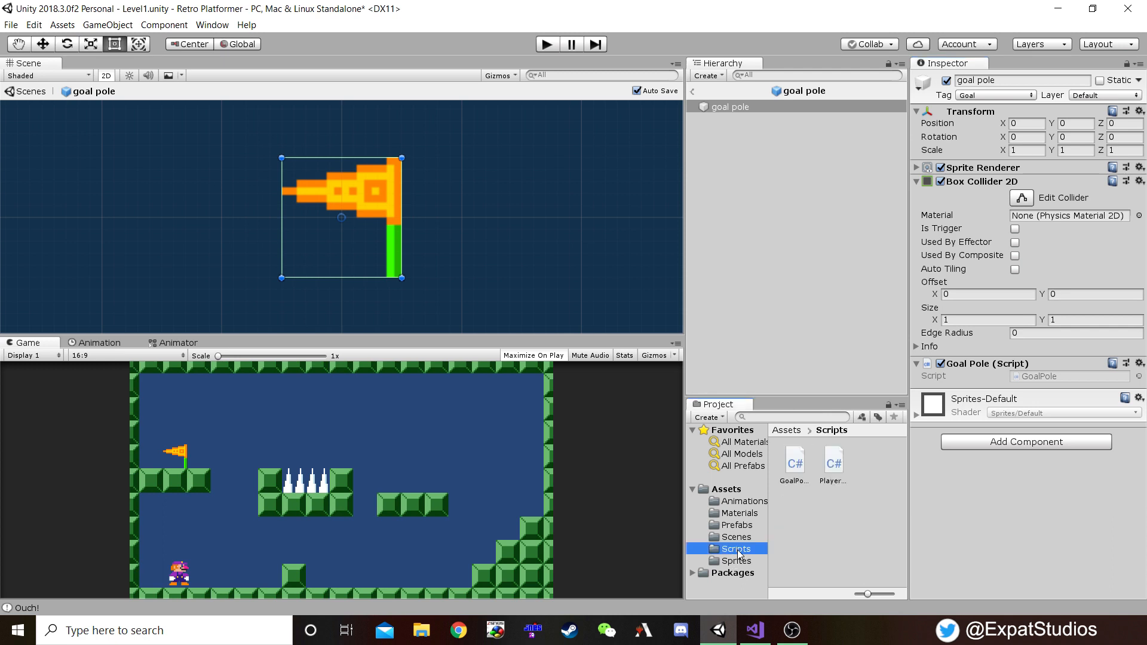
pyautogui.doubleClick(801, 465)
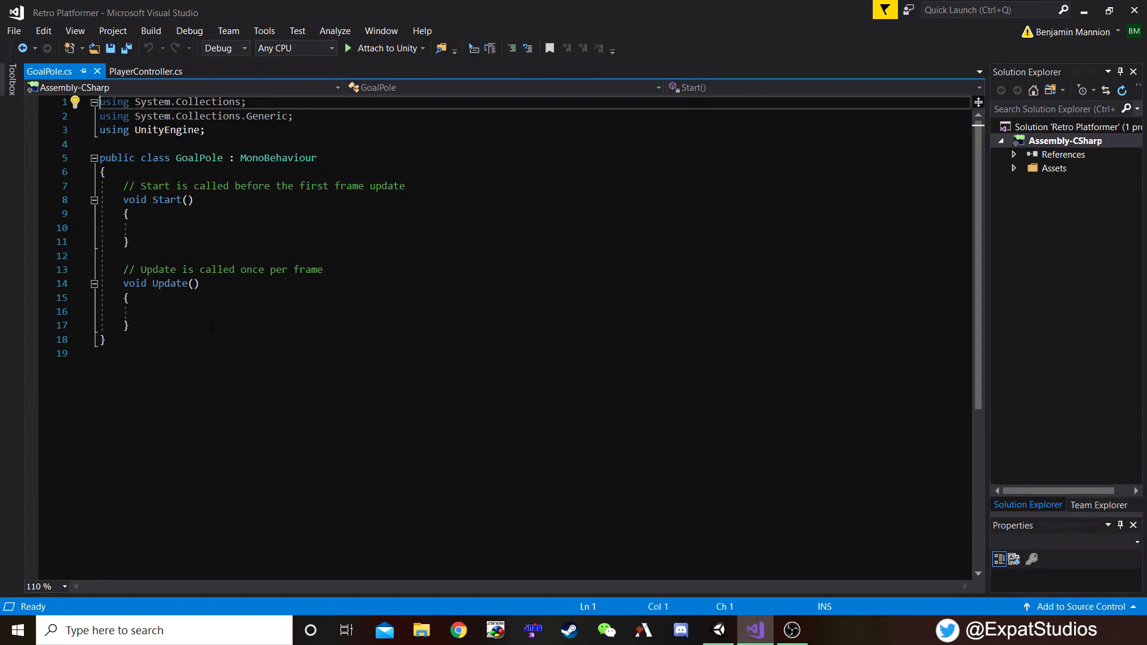
pyautogui.click(147, 327)
pyautogui.press('Return')
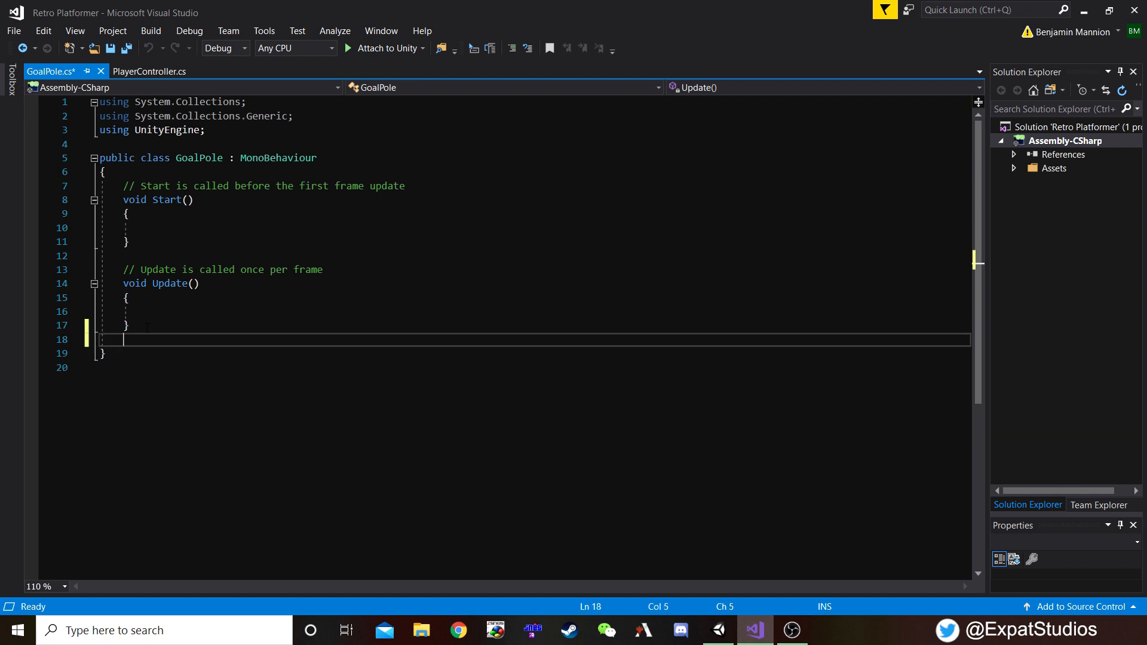
pyautogui.press('Return')
pyautogui.write('pri')
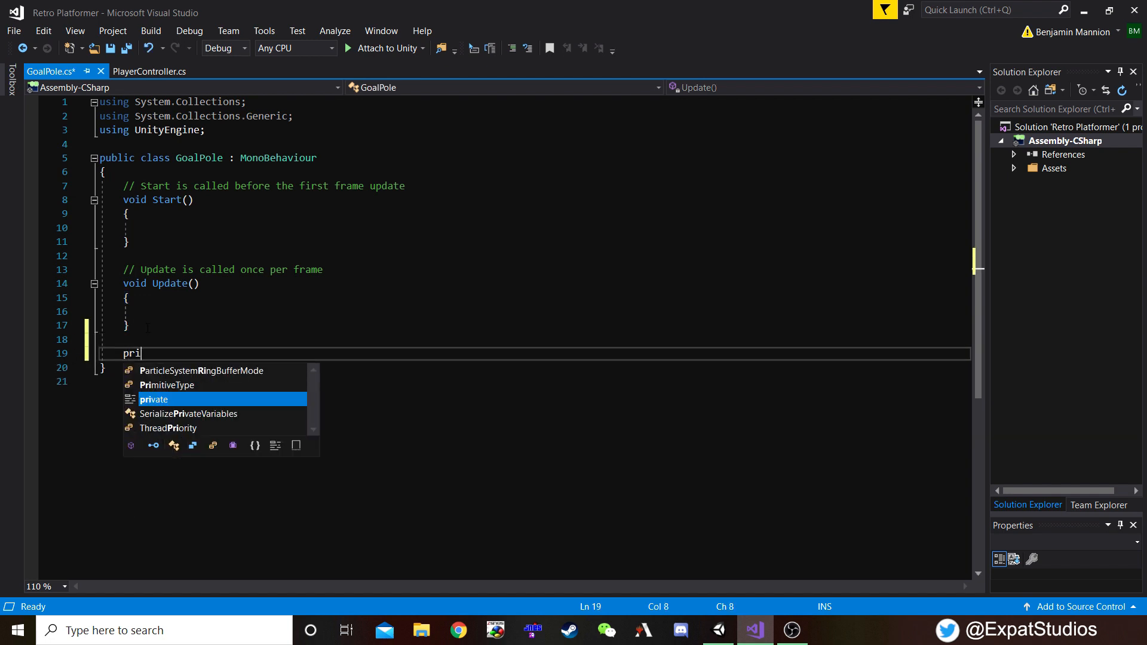
pyautogui.write('vate ')
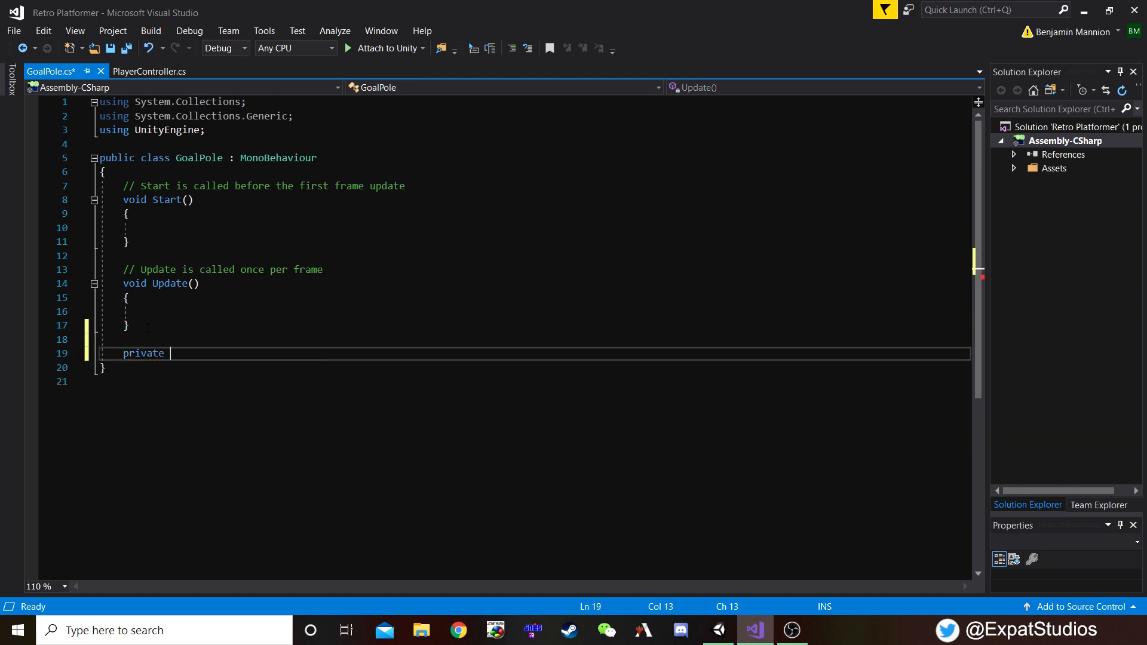
pyautogui.write('voidont')
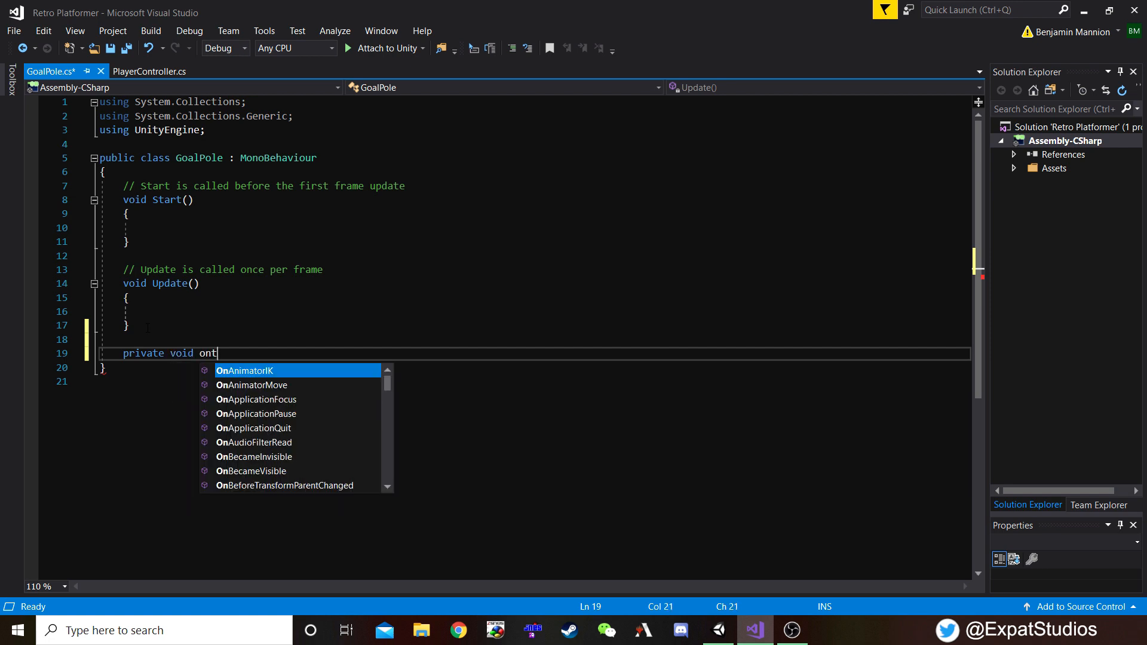
pyautogui.write('rig')
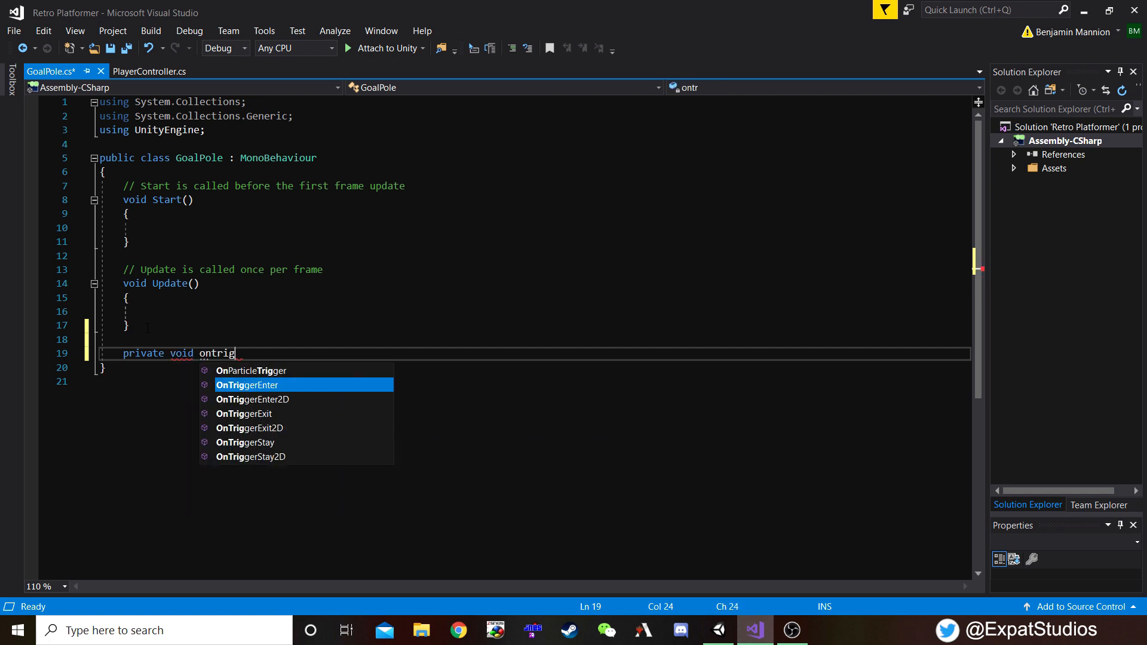
pyautogui.press('Tab')
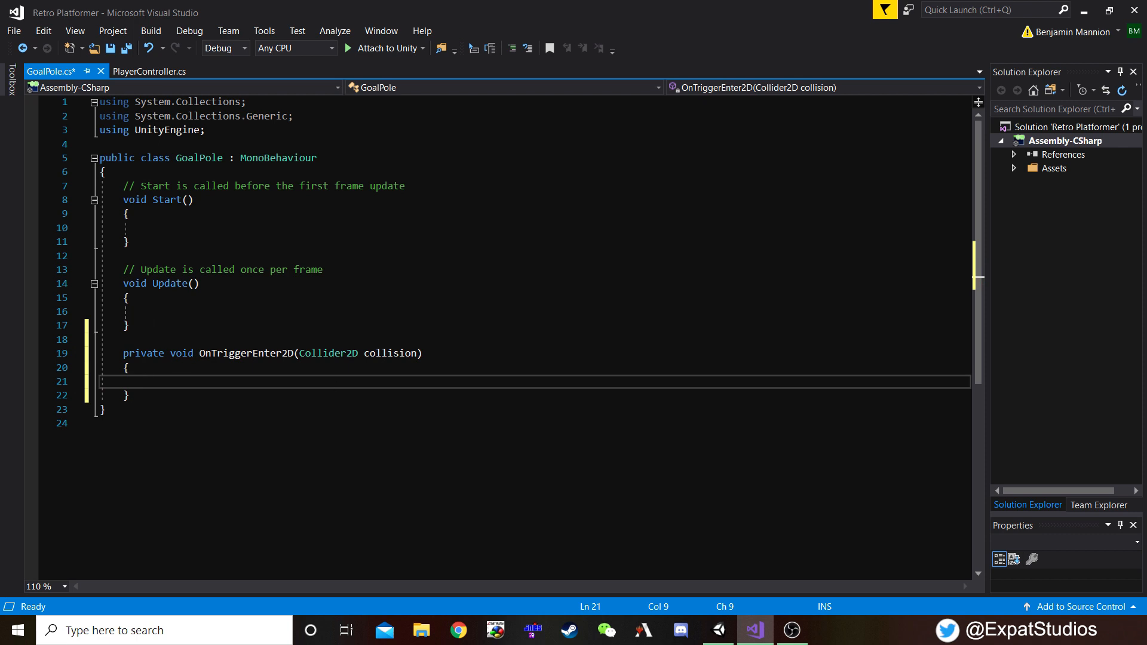
pyautogui.moveTo(417, 354); pyautogui.dragTo(364, 353)
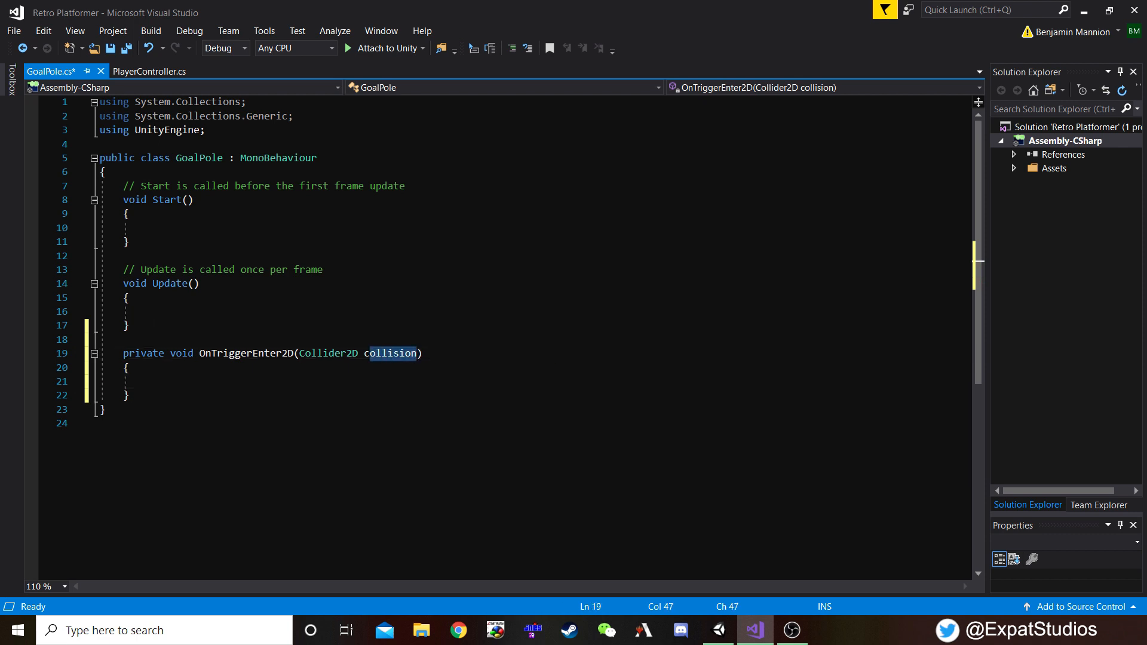
pyautogui.write('other')
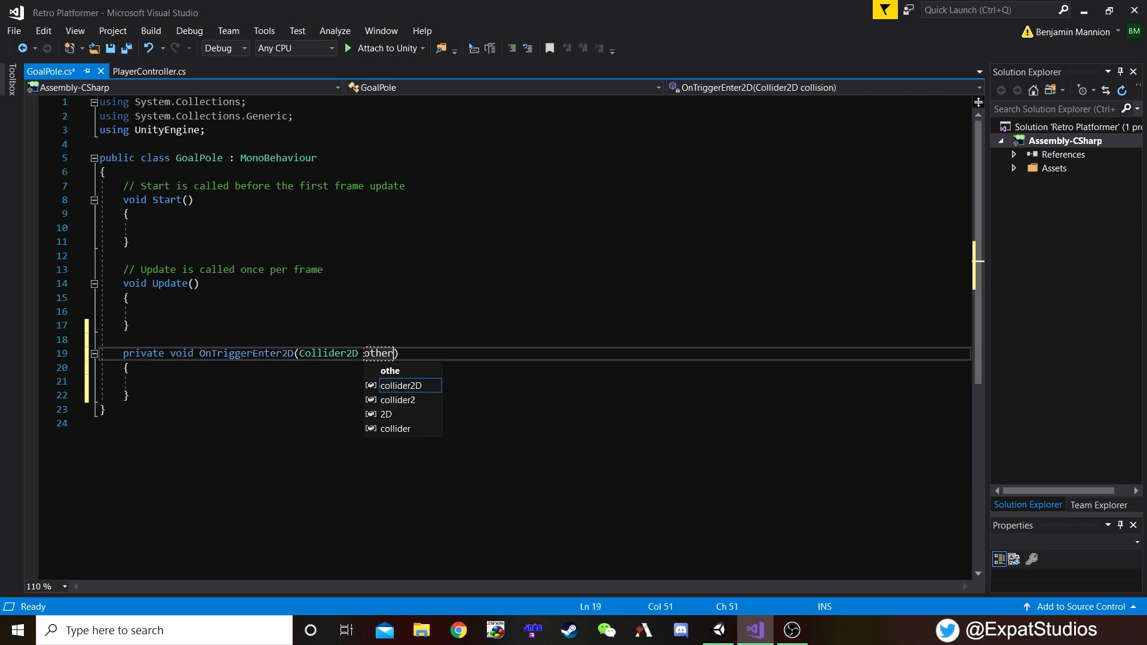
# - Inside OnTriggerEnter2D, add an if block checking that other.gameObject.tag == "Player"
pyautogui.click(174, 378)
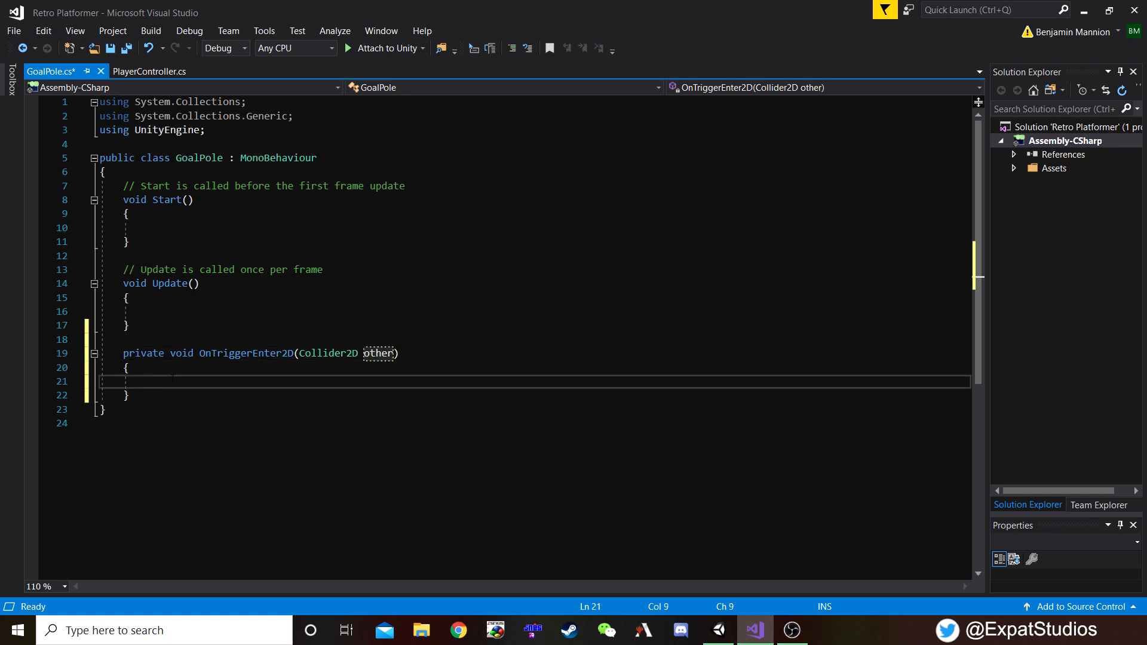
pyautogui.write('if(')
pyautogui.write('other')
pyautogui.write('.gameObject')
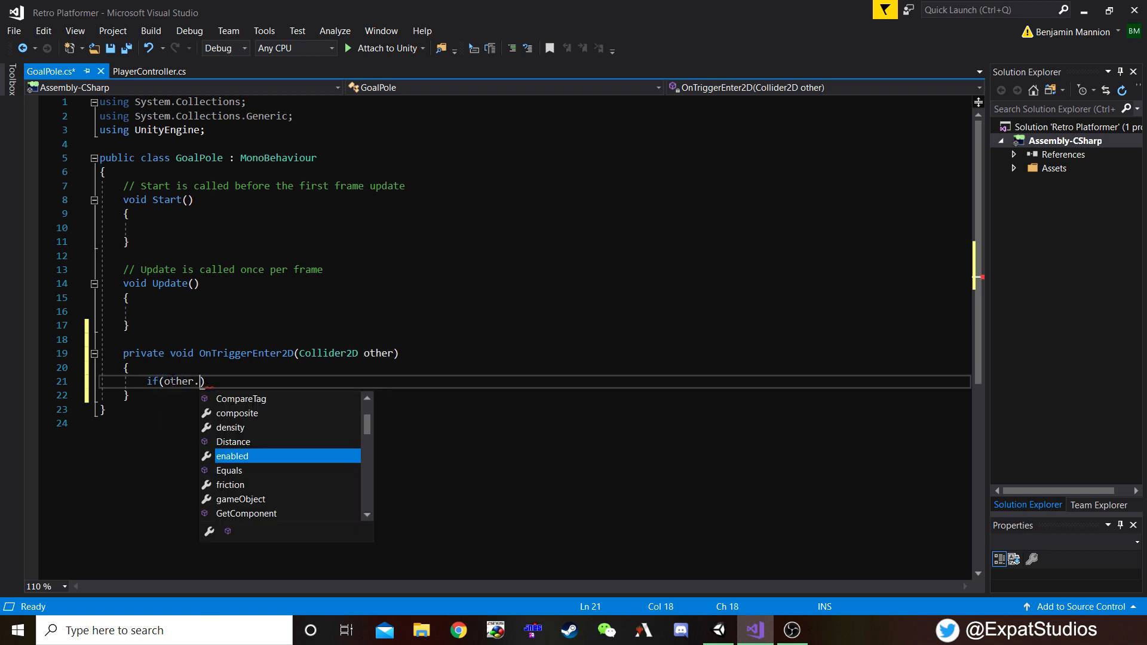
pyautogui.write('.tag ==')
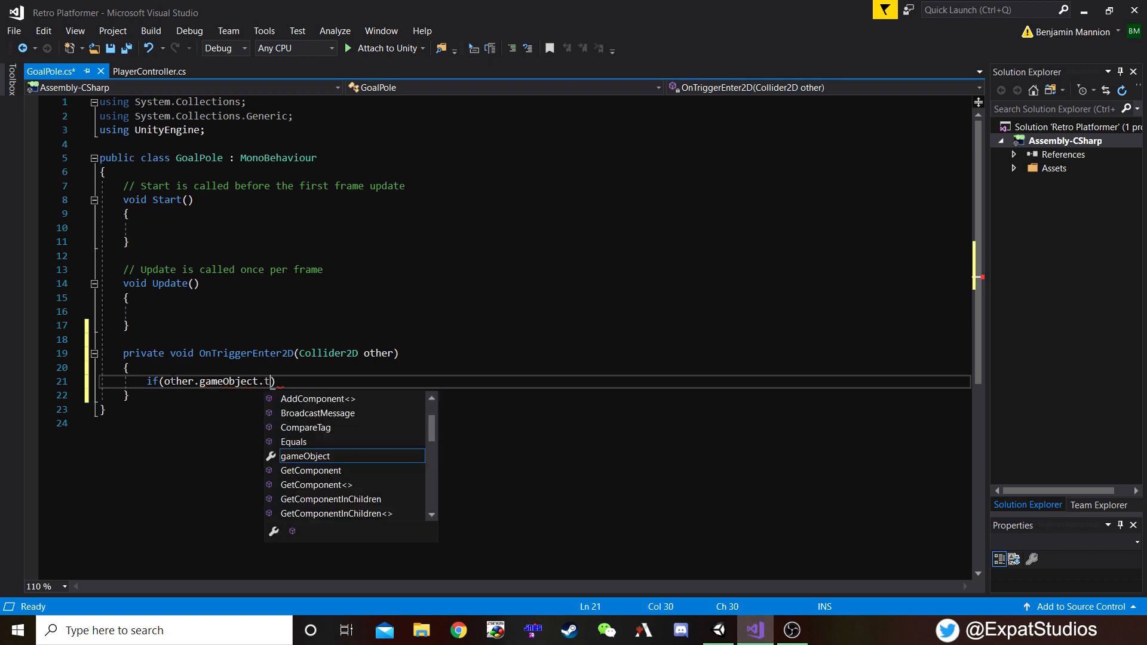
pyautogui.write(' "P')
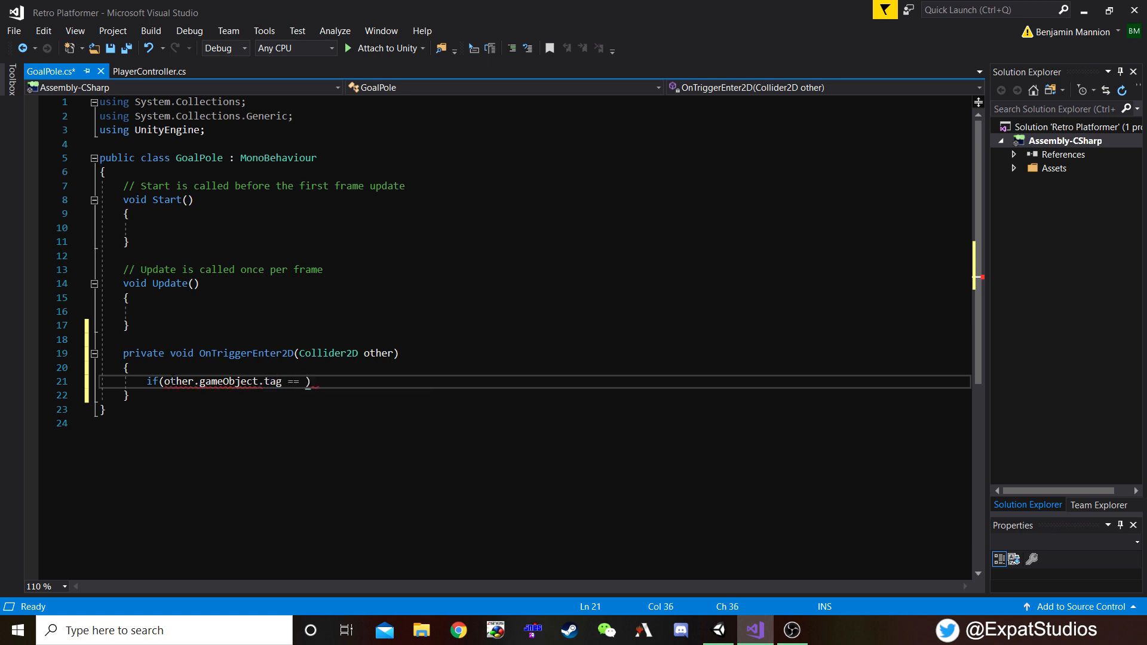
pyautogui.write('layer")')
pyautogui.press('Return')
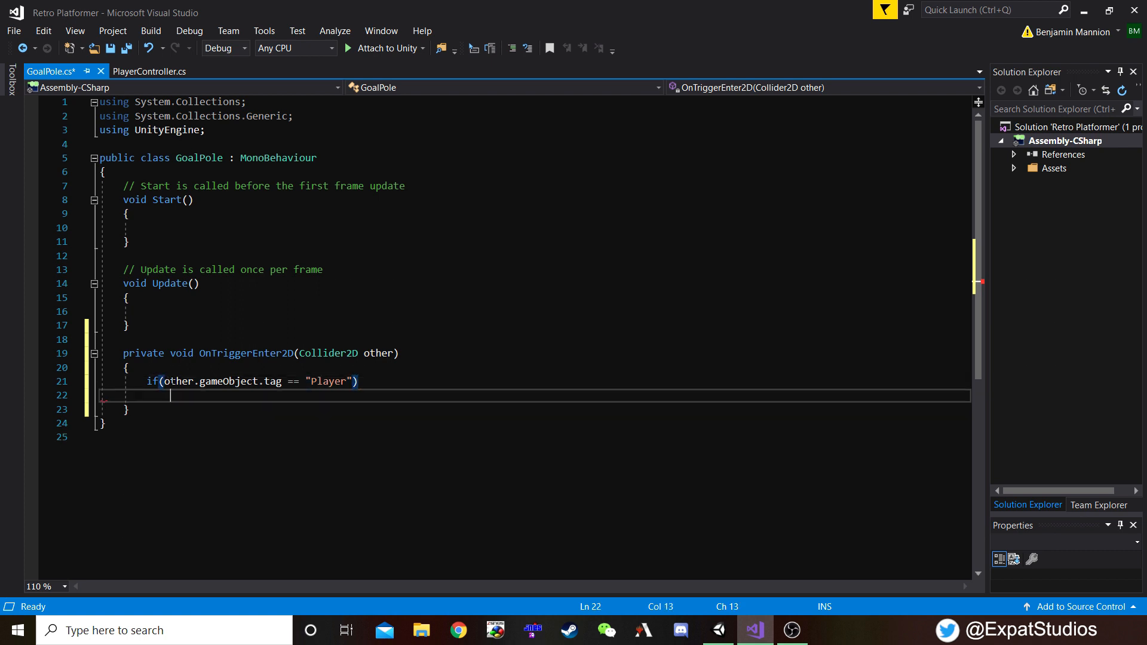
pyautogui.write('{')
pyautogui.press('Return')
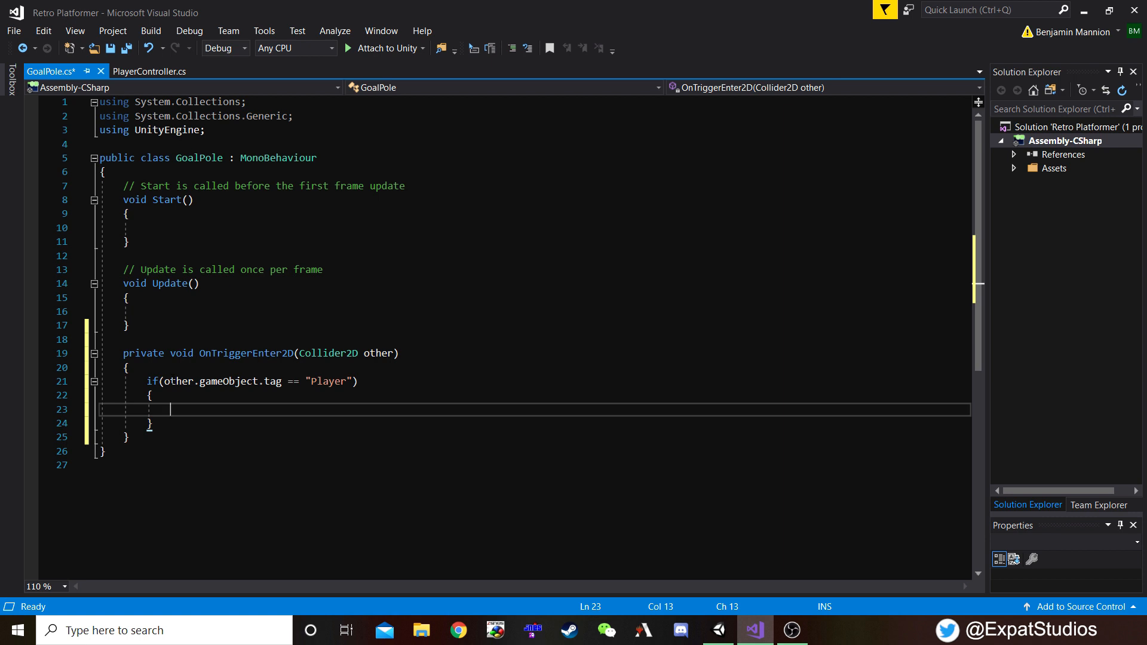
# - Log "You win!" with Debug.Log inside the player tag check and save the GoalPole script
pyautogui.write('De')
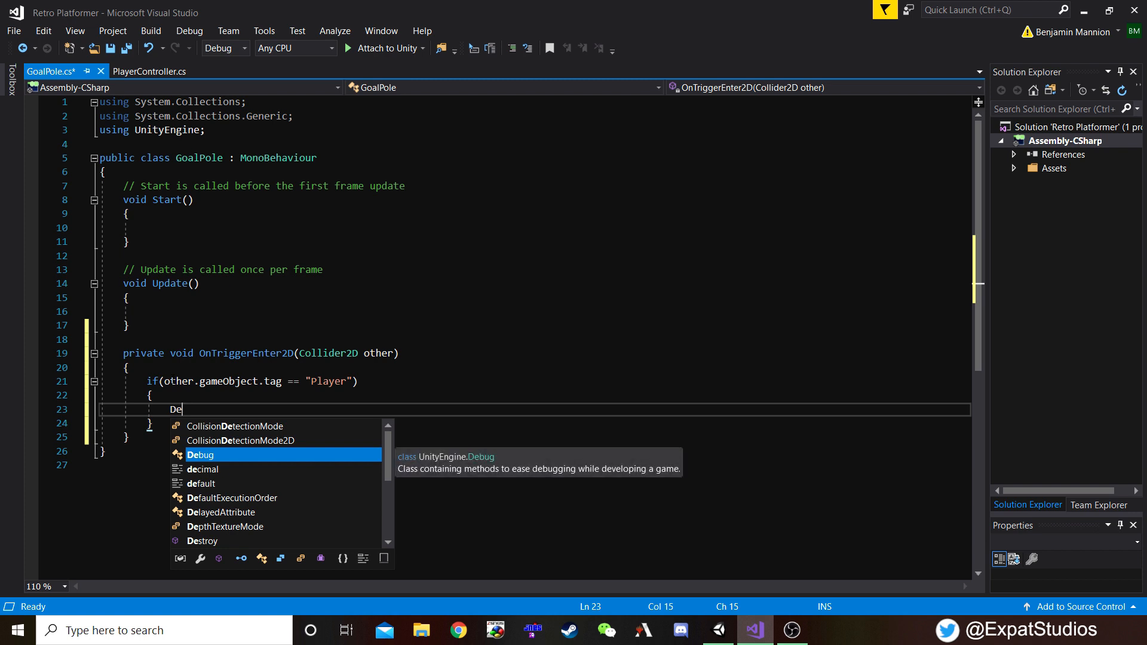
pyautogui.write('bug.Log')
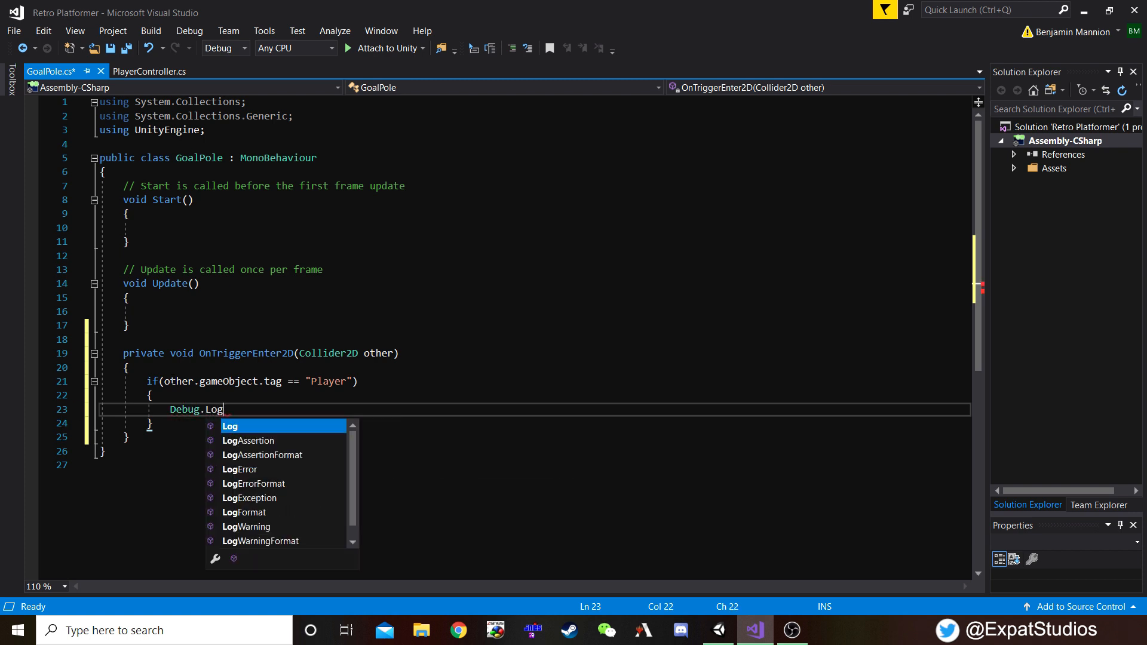
pyautogui.press('Escape')
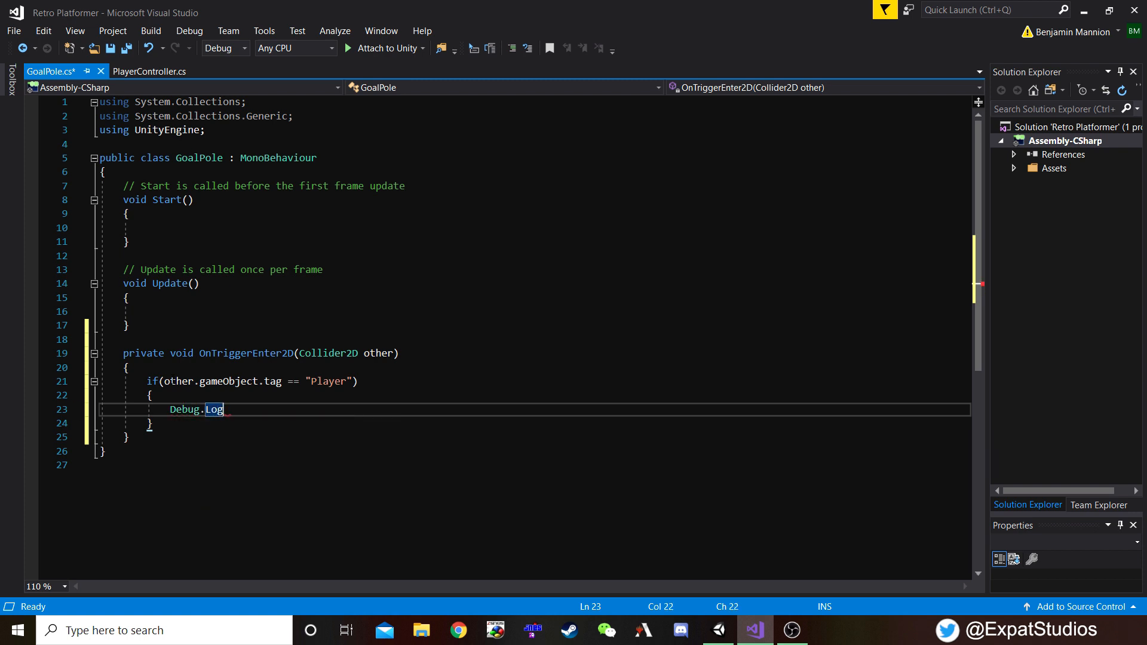
pyautogui.write('("')
pyautogui.write('You win')
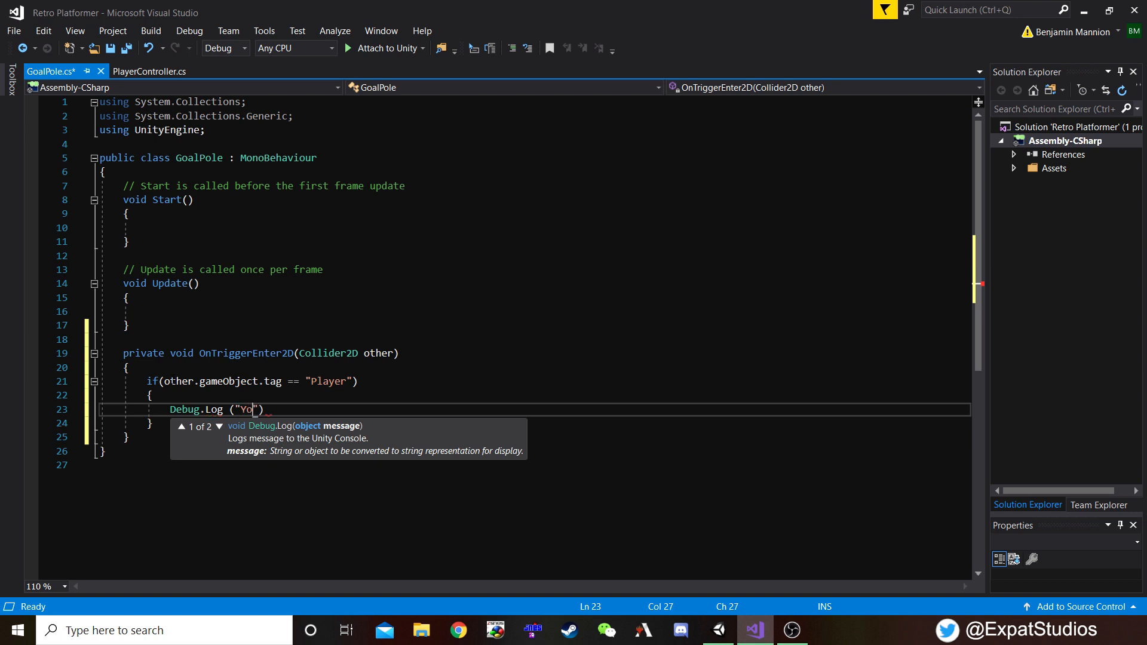
pyautogui.write('!");')
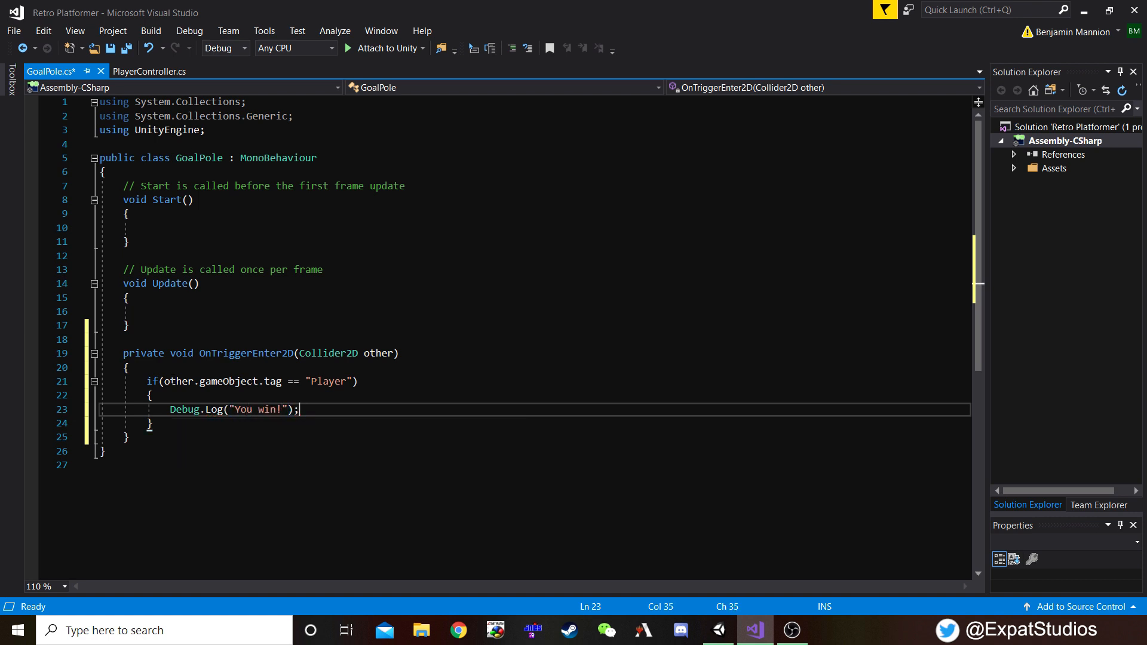
pyautogui.hotkey('ctrl', 's')
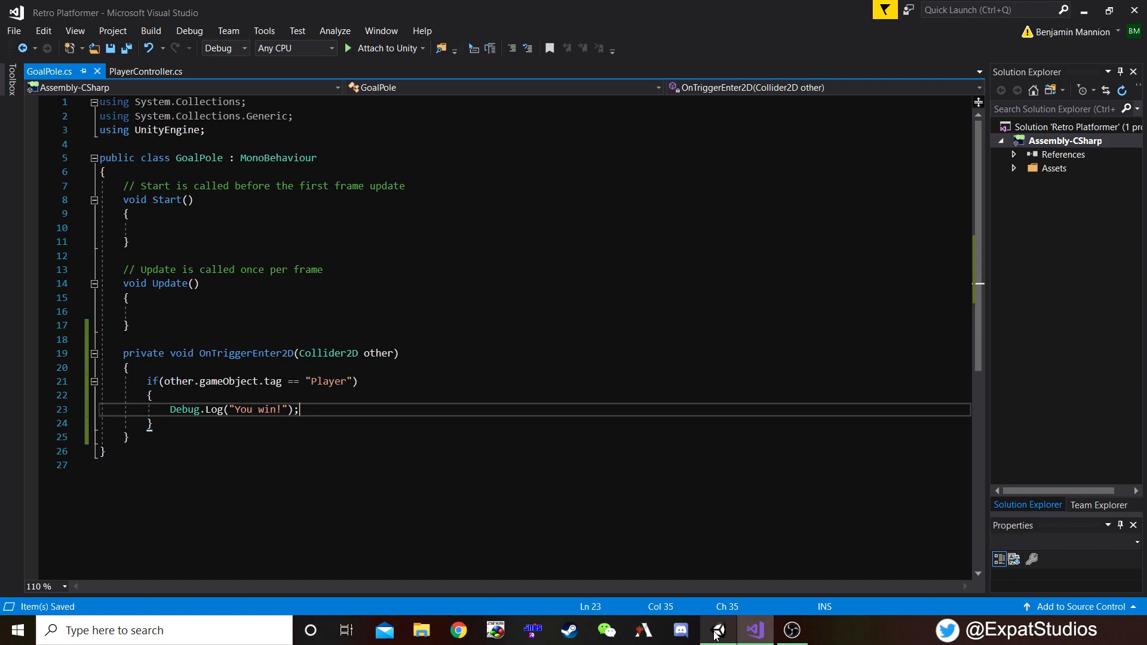
# - Switch to Unity, make the goal pole prefab's Box Collider 2D a trigger, and return to the Level1 scene
pyautogui.click(718, 631)
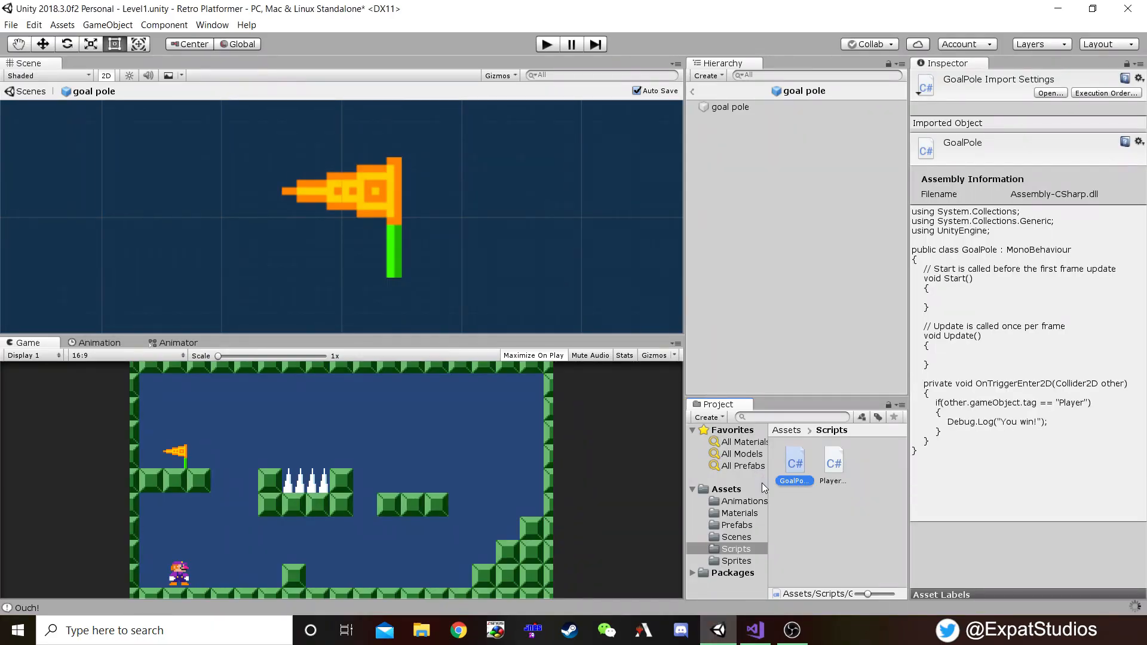
pyautogui.click(691, 92)
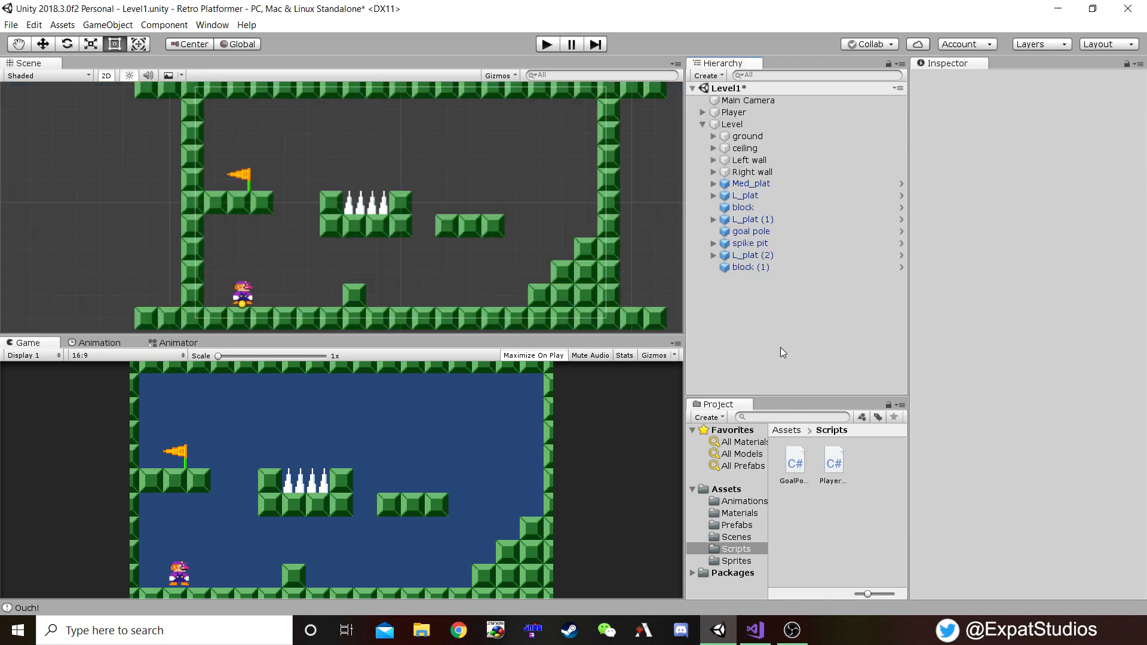
pyautogui.click(737, 525)
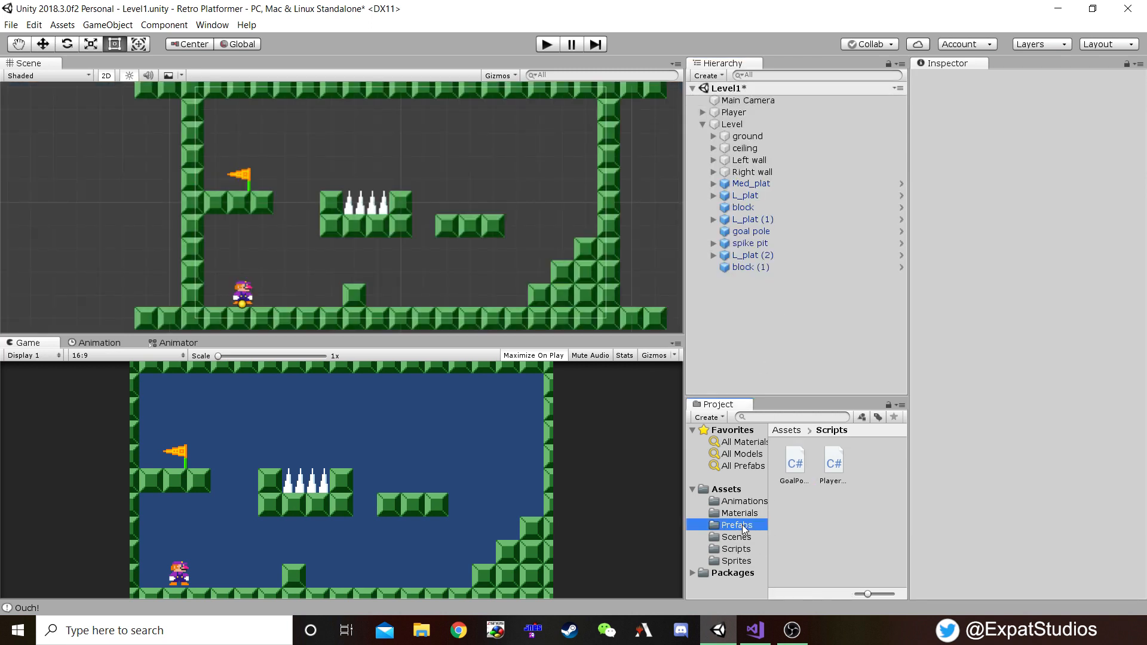
pyautogui.doubleClick(835, 472)
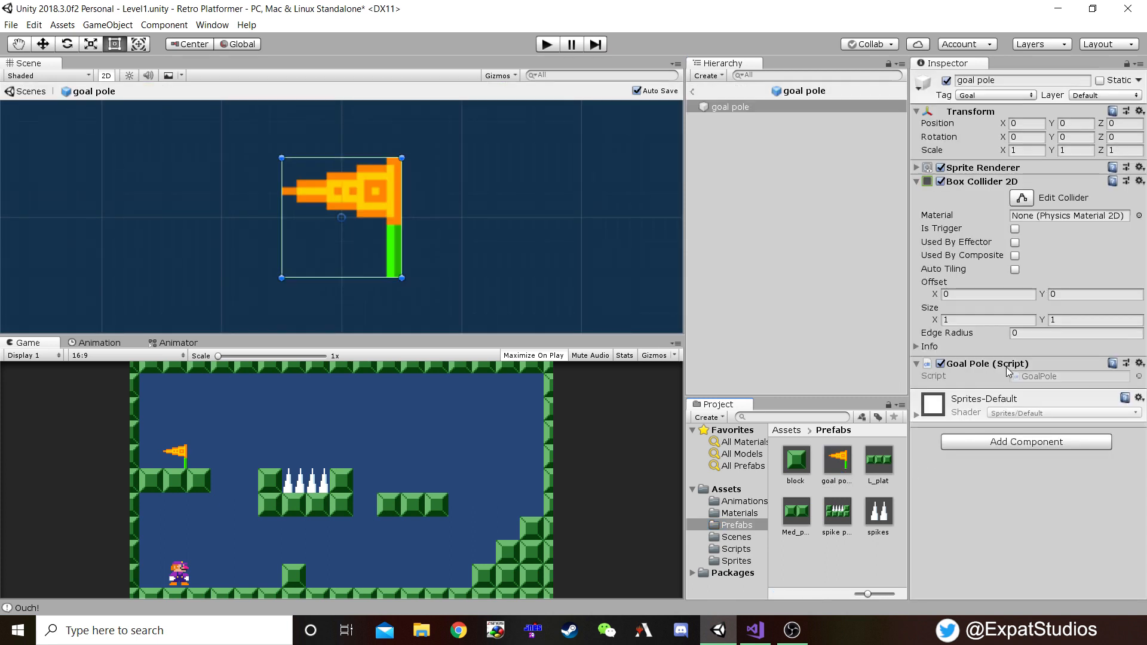
pyautogui.click(1015, 229)
pyautogui.click(691, 93)
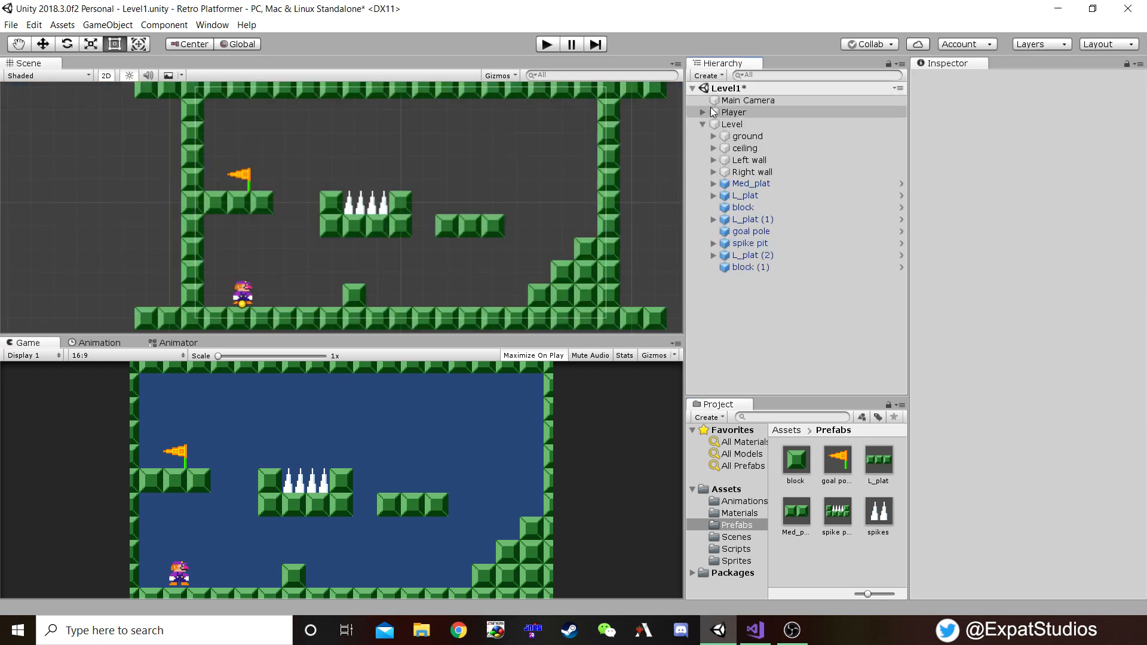
# - Assign the Player tag to the Player object in the scene
pyautogui.click(740, 111)
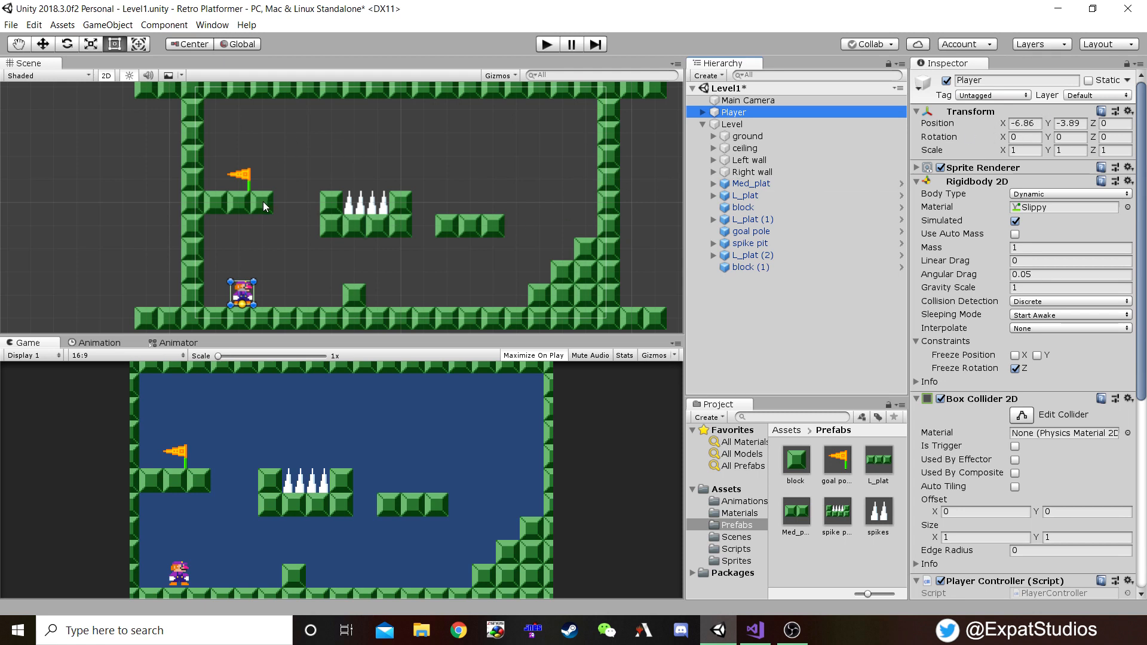
pyautogui.click(1023, 96)
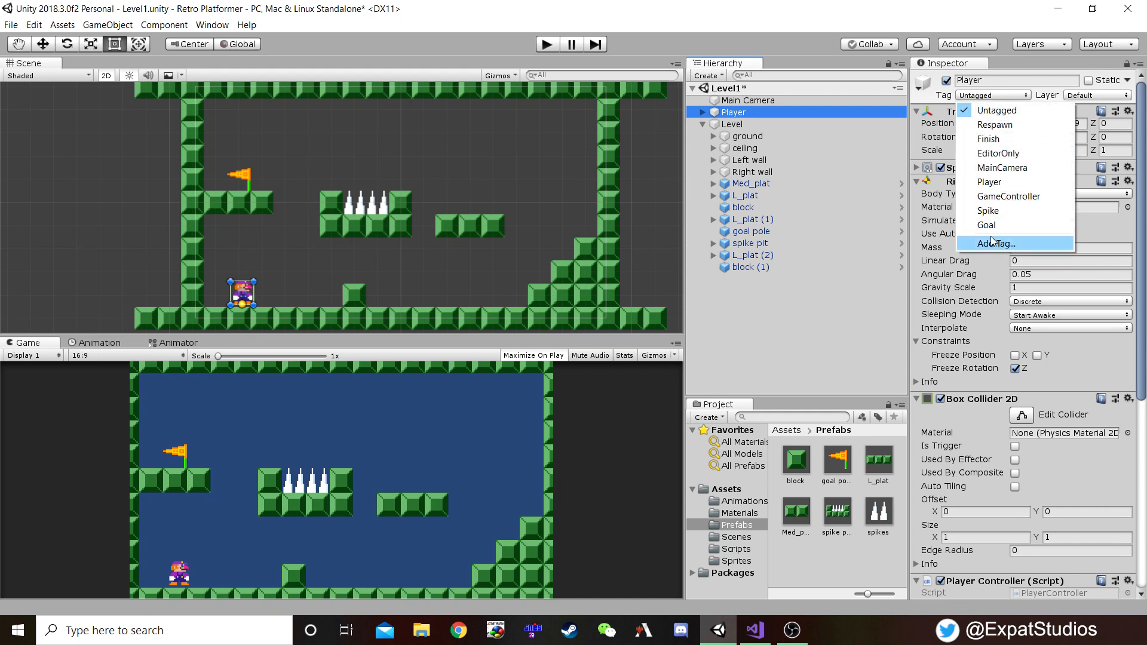
pyautogui.click(998, 183)
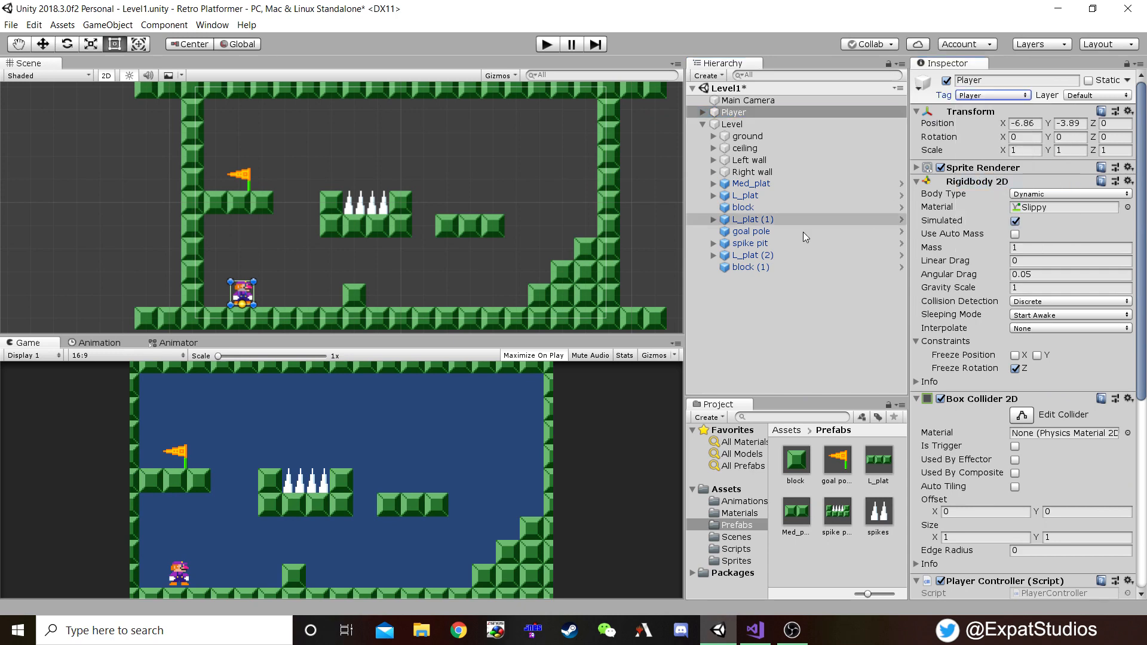
# - Play-test the level by moving the player up the stairs, across the platforms and spikes to the goal pole, and stop playing
pyautogui.click(548, 45)
pyautogui.press('Right')
pyautogui.press('space')
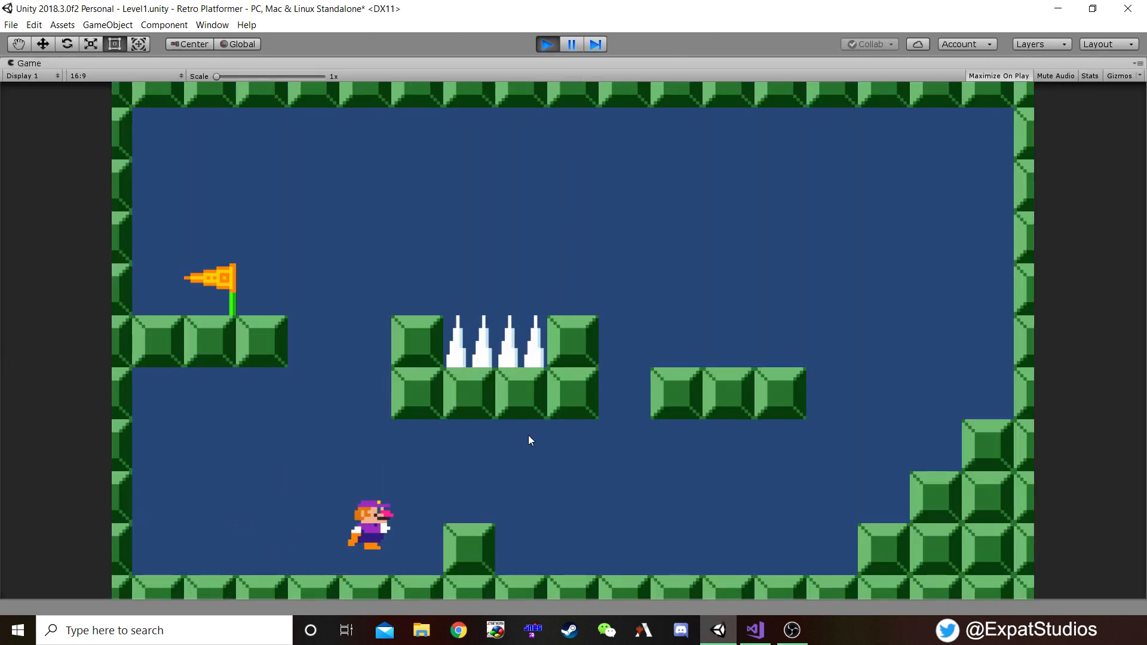
pyautogui.press('space')
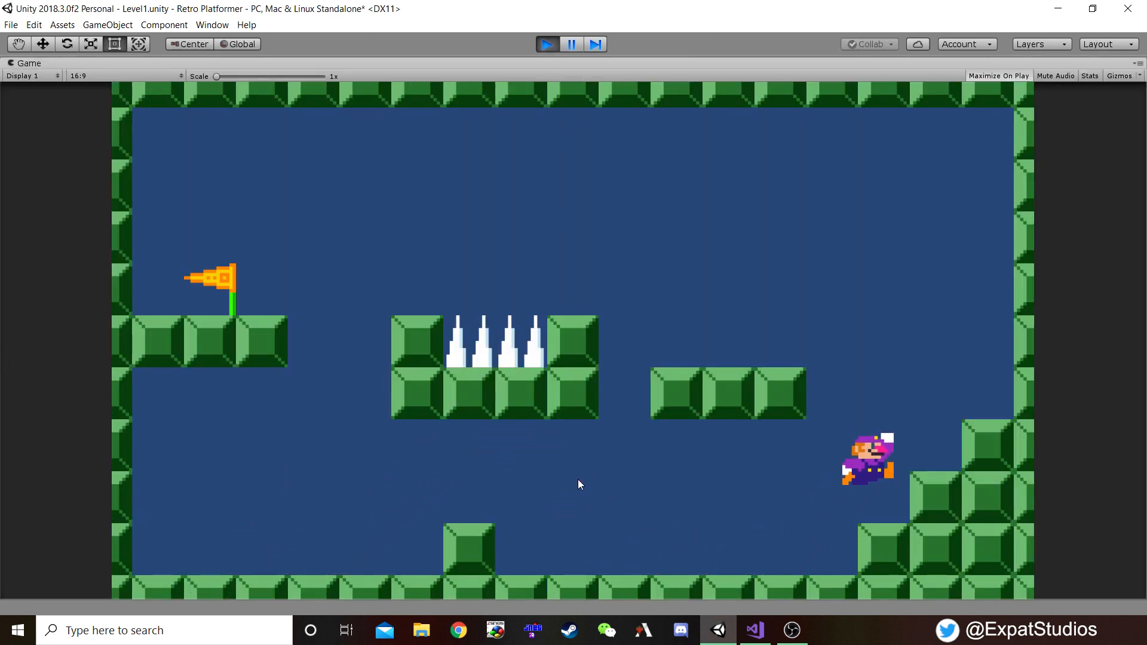
pyautogui.press('Left')
pyautogui.press('space')
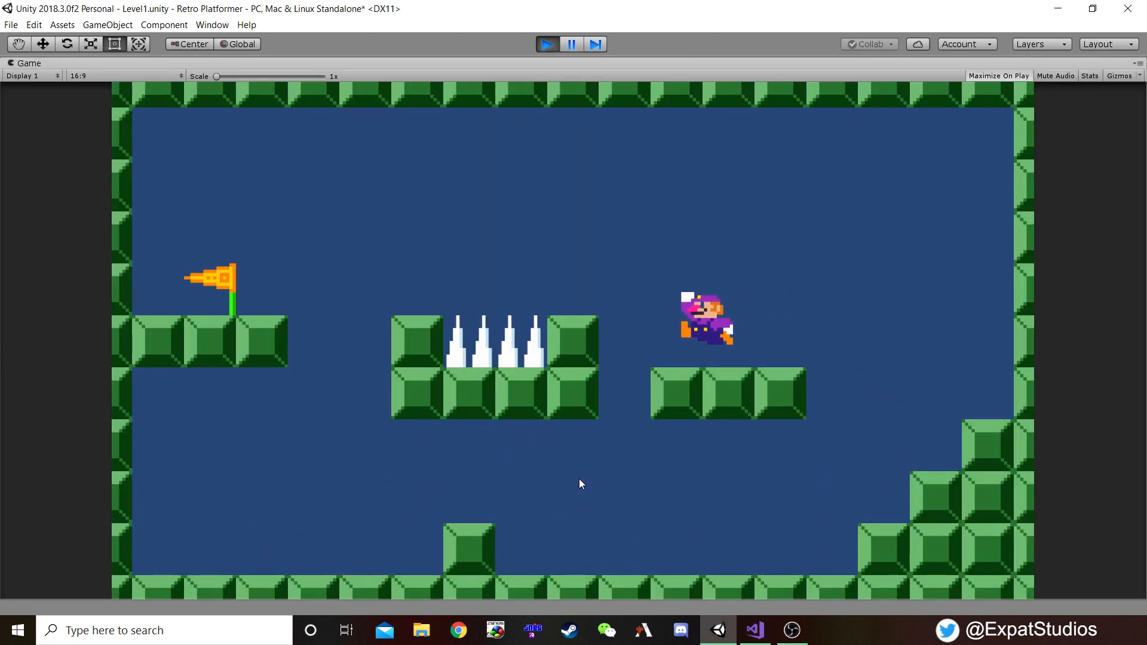
pyautogui.press('space')
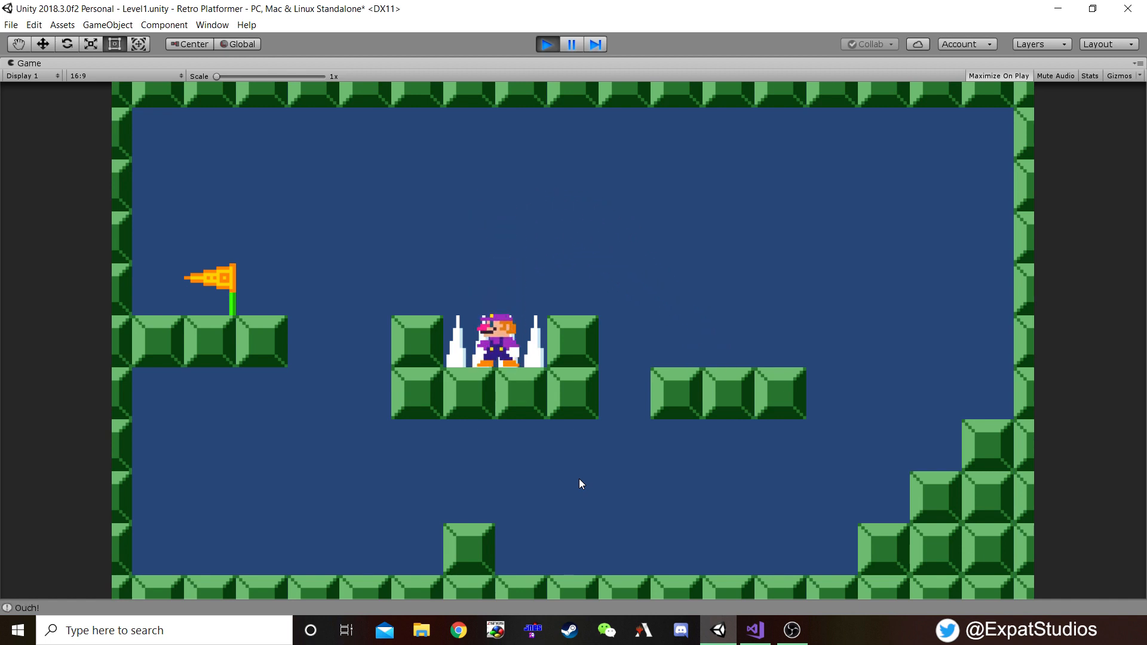
pyautogui.press('space')
pyautogui.press('Left')
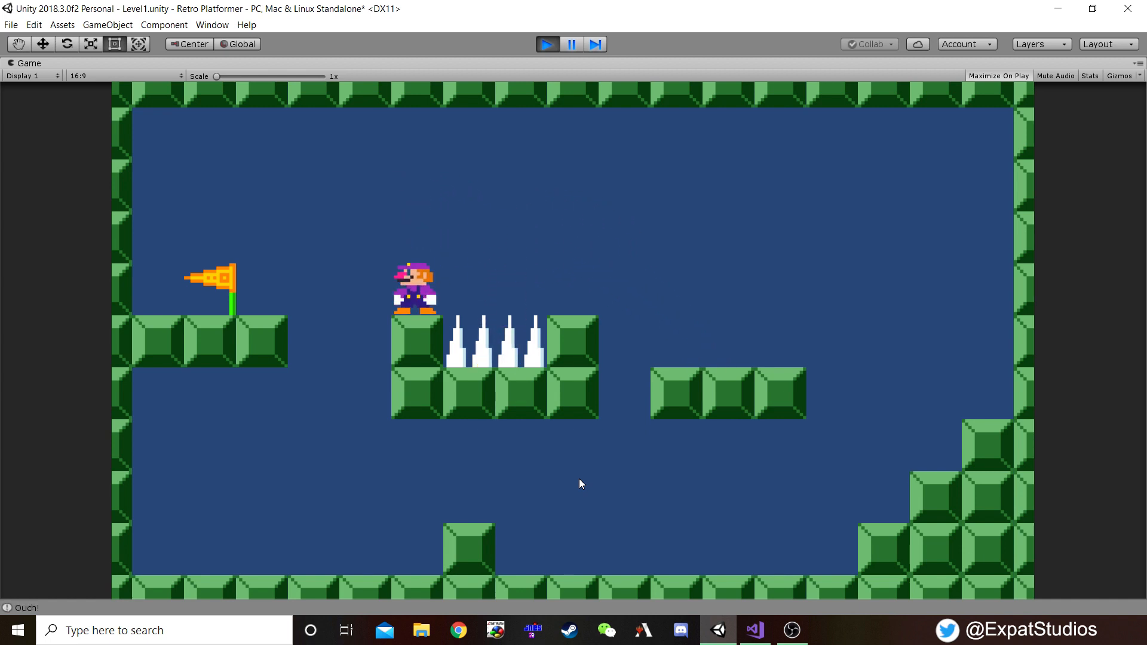
pyautogui.press('space')
pyautogui.press('Left')
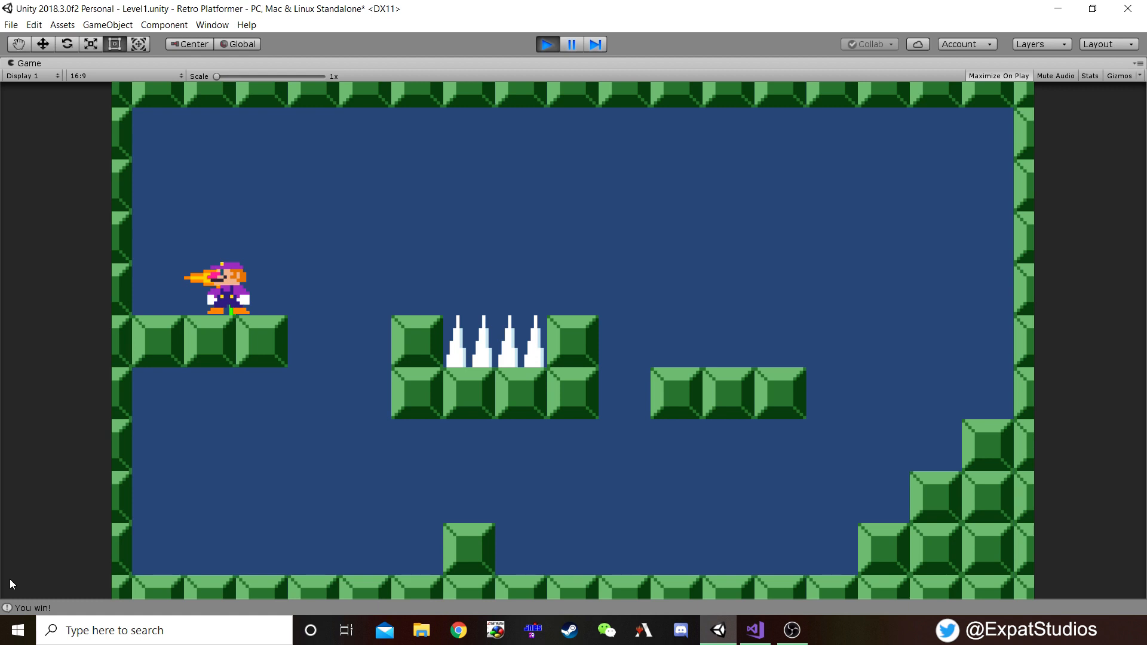
pyautogui.click(547, 48)
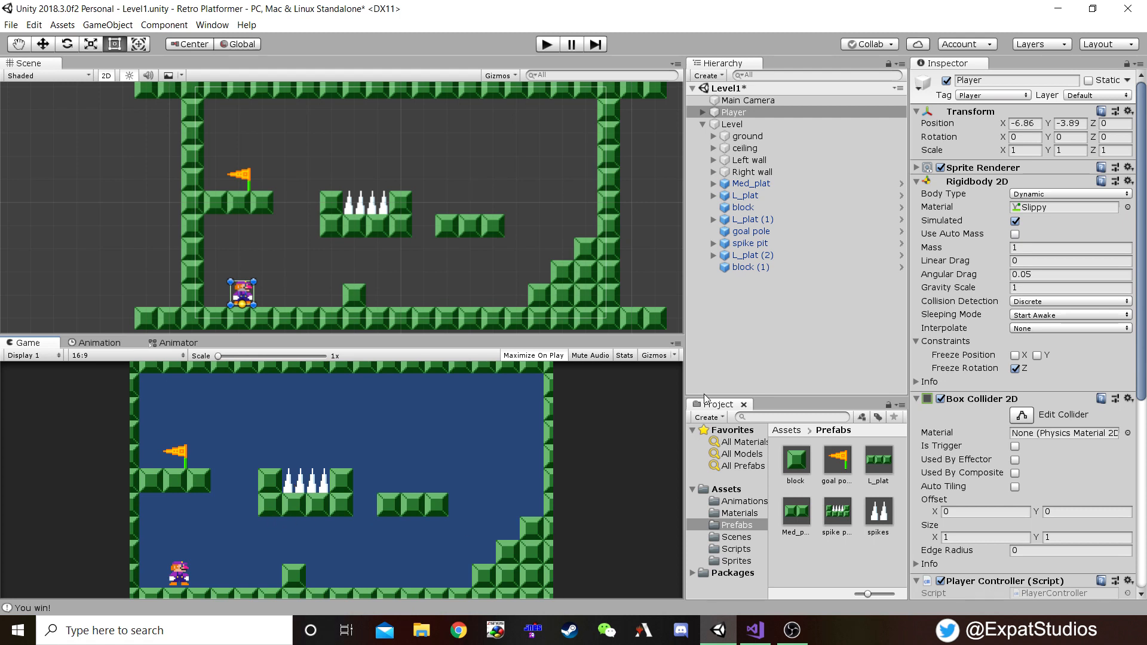
# - Collapse the Level object's children in the Hierarchy and add a UI Canvas to the Level1 scene
pyautogui.click(702, 123)
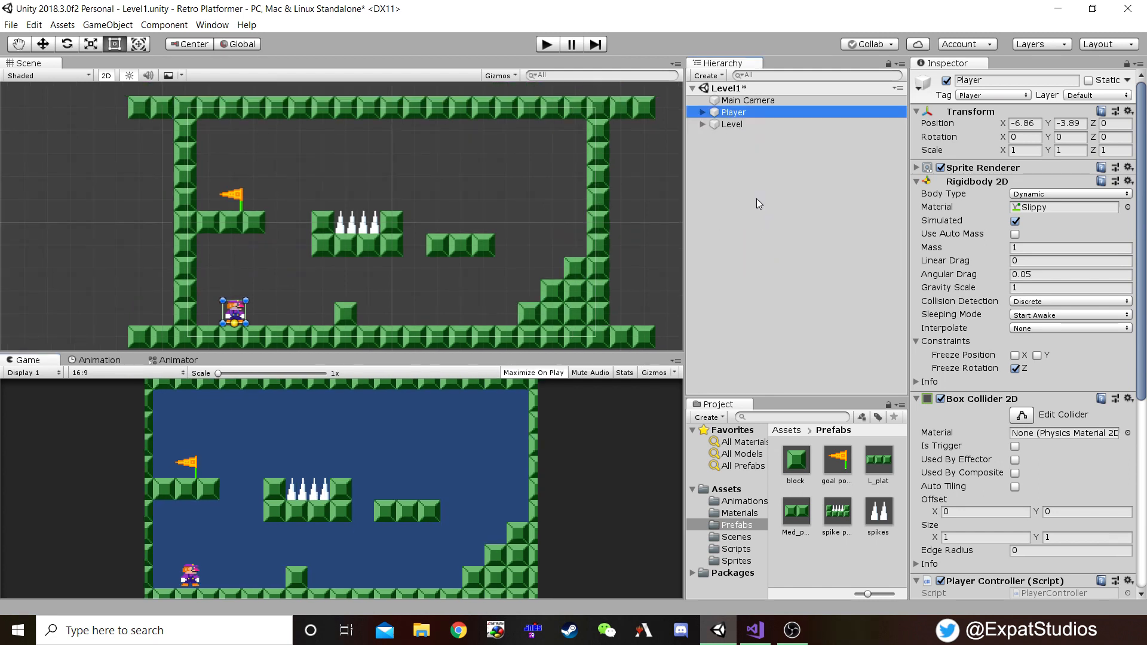
pyautogui.rightClick(750, 162)
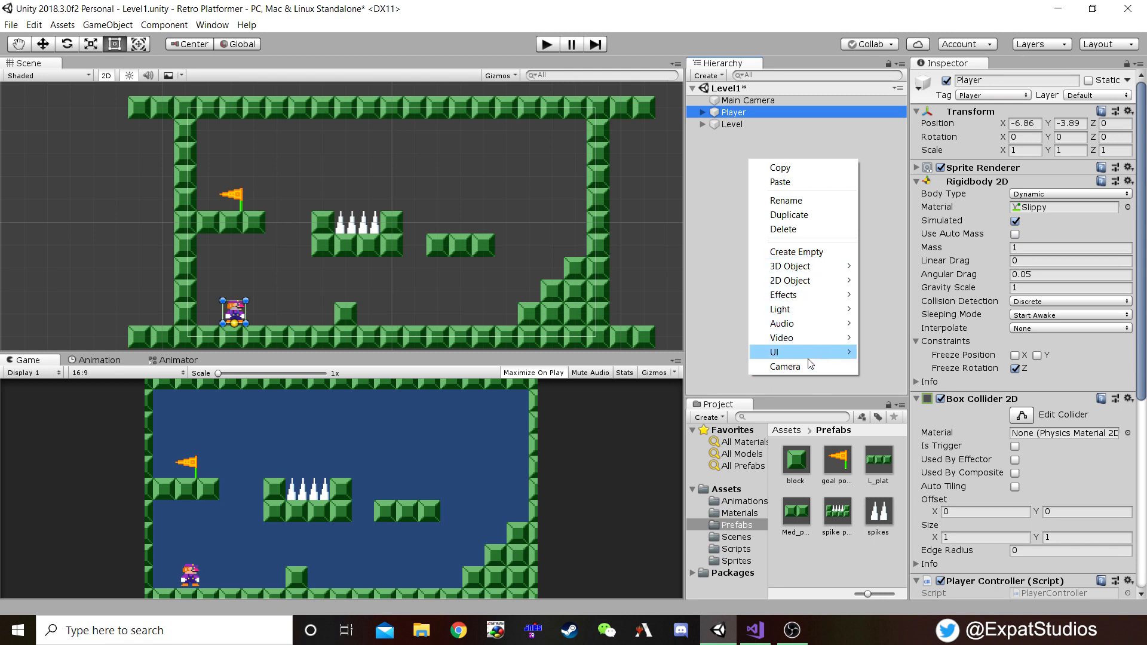
pyautogui.moveTo(808, 358)
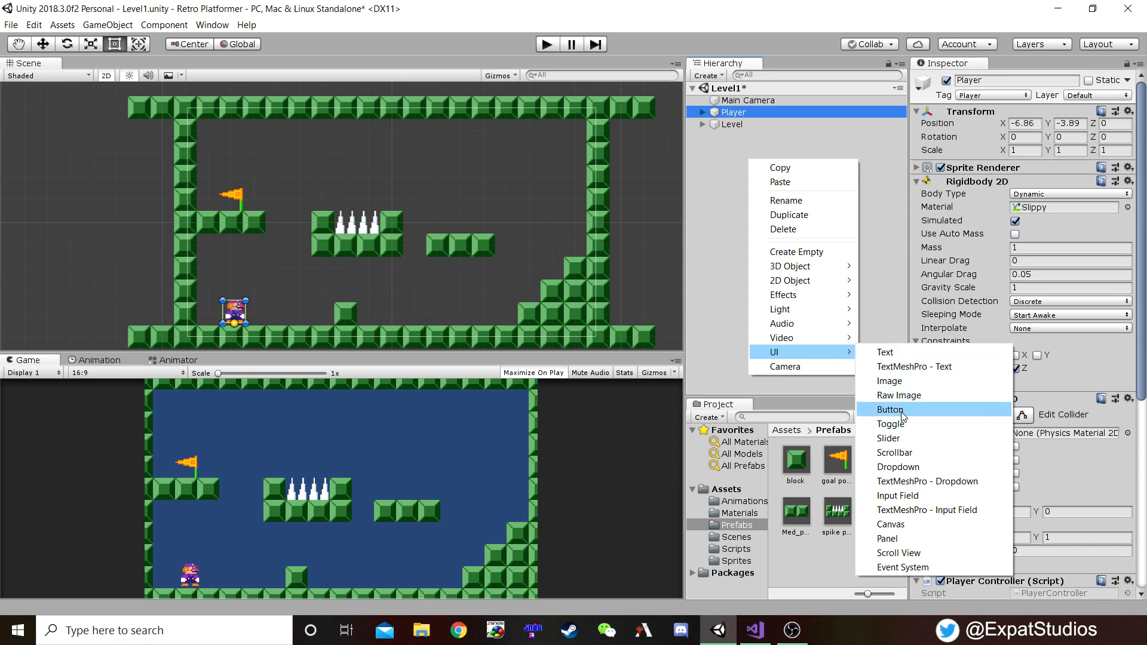
pyautogui.click(913, 529)
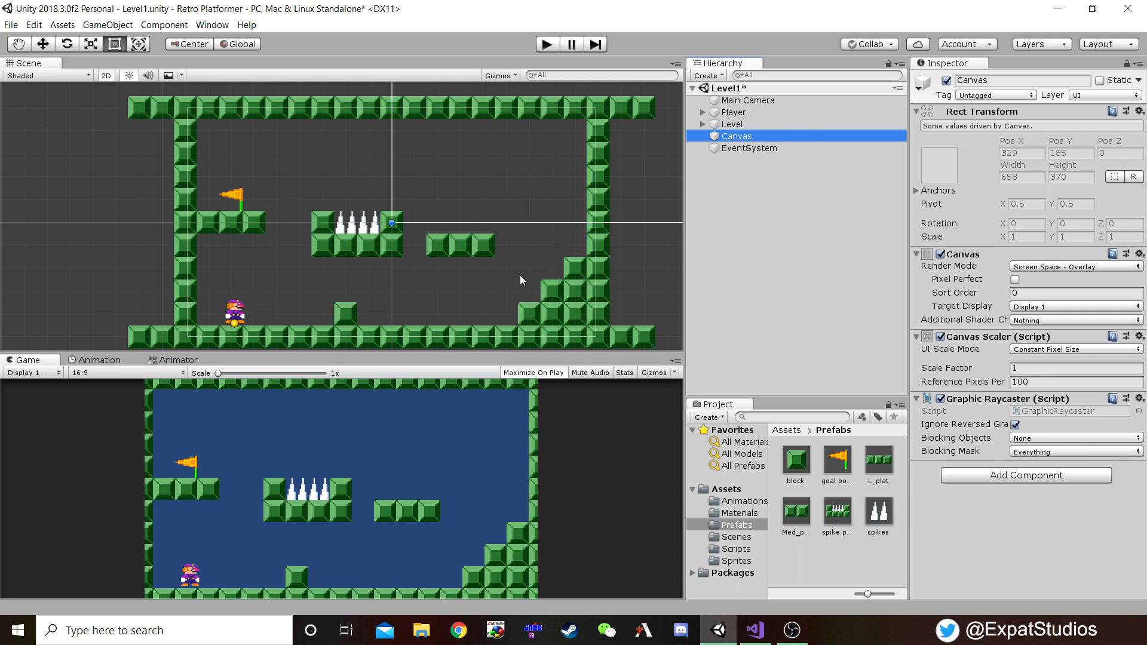
# - Set the Canvas render mode to Screen Space - Camera and assign Main Camera as its render camera
pyautogui.moveTo(538, 178); pyautogui.dragTo(321, 229, button='middle')
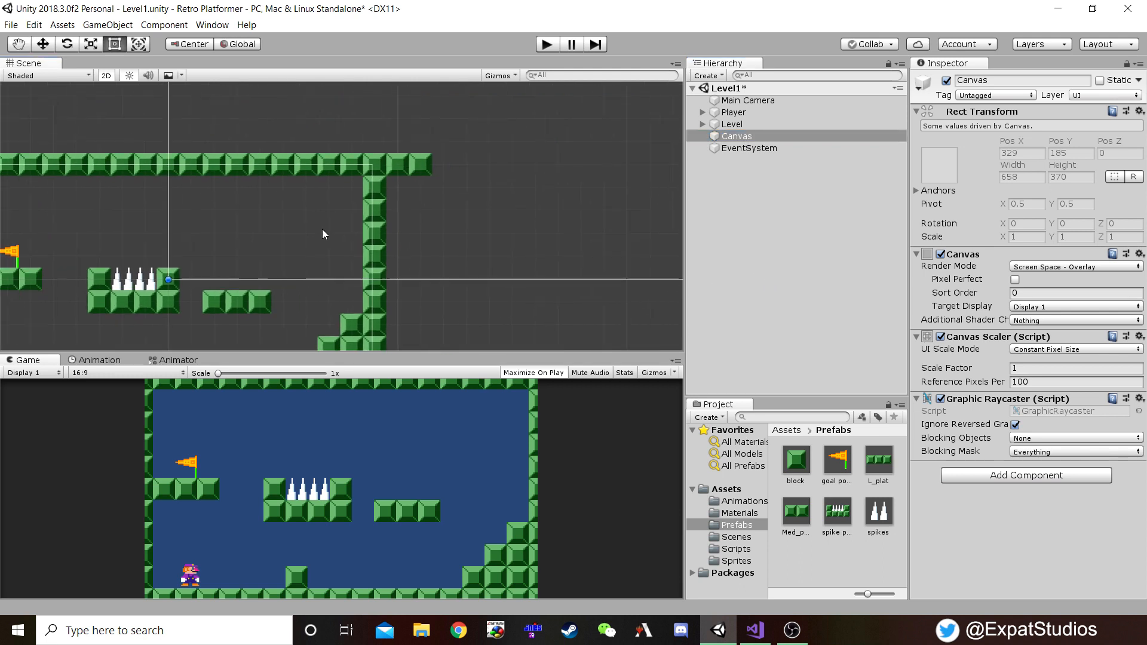
pyautogui.scroll(-6, 334, 226)
pyautogui.moveTo(529, 212); pyautogui.dragTo(271, 254, button='middle')
pyautogui.scroll(-3, 385, 260)
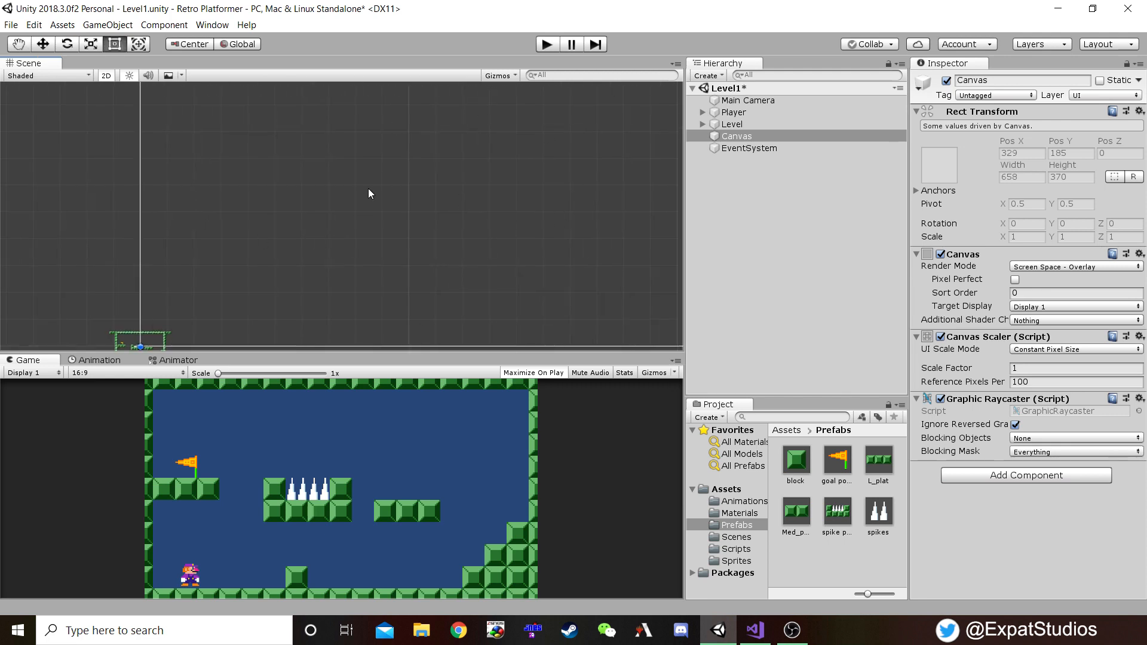
pyautogui.scroll(-3, 369, 191)
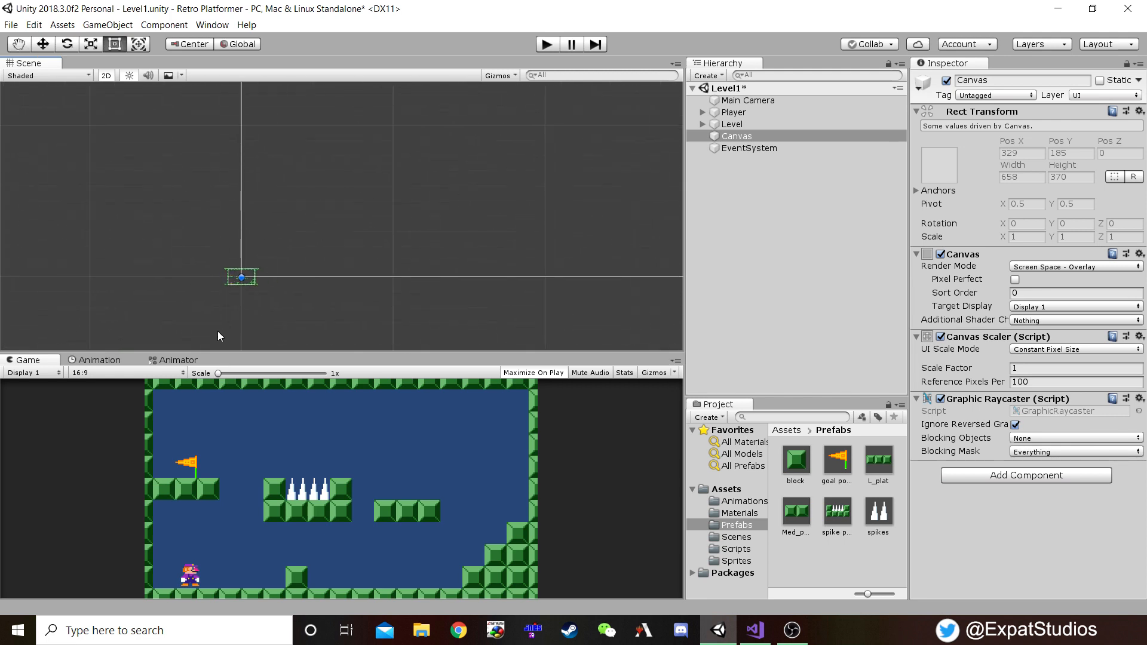
pyautogui.doubleClick(750, 102)
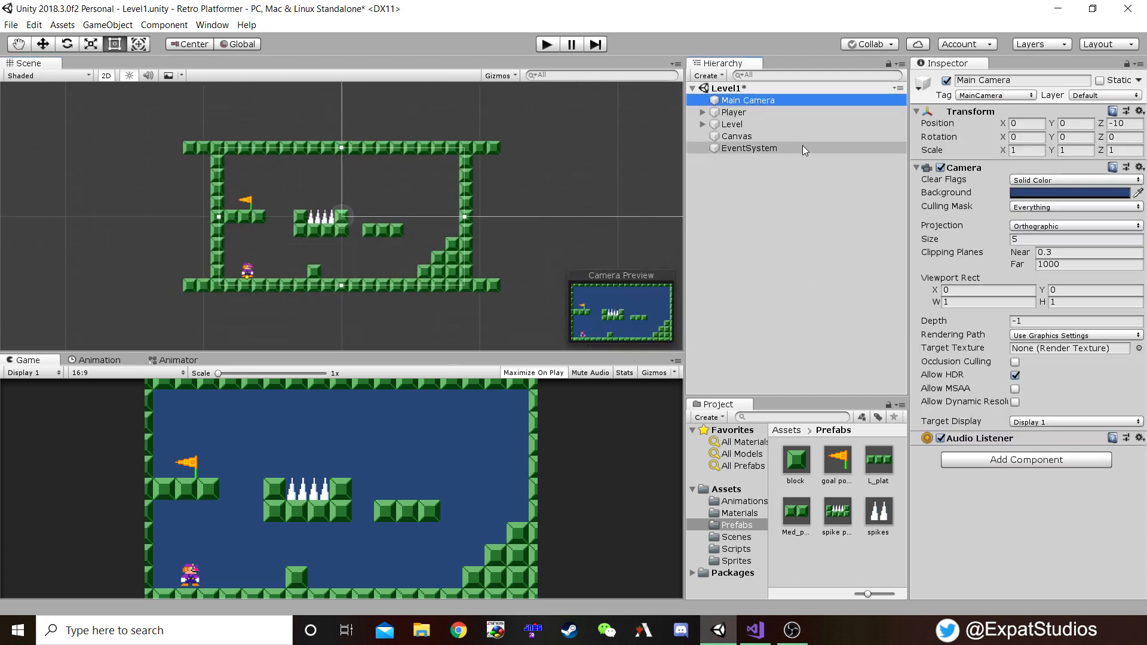
pyautogui.click(752, 136)
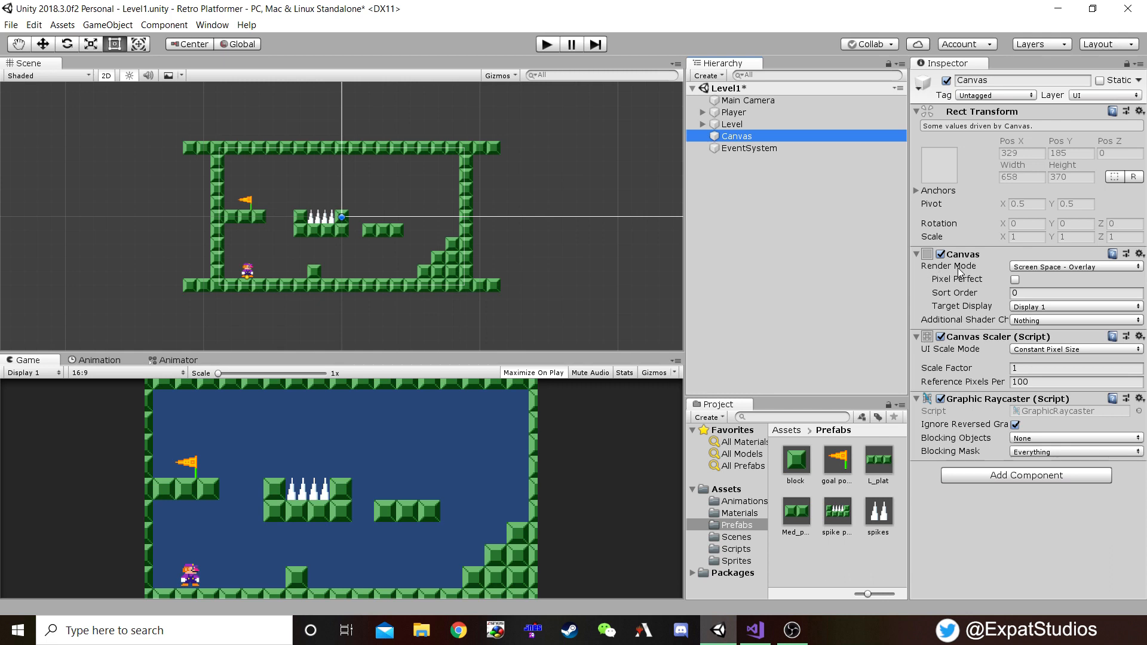
pyautogui.click(1127, 269)
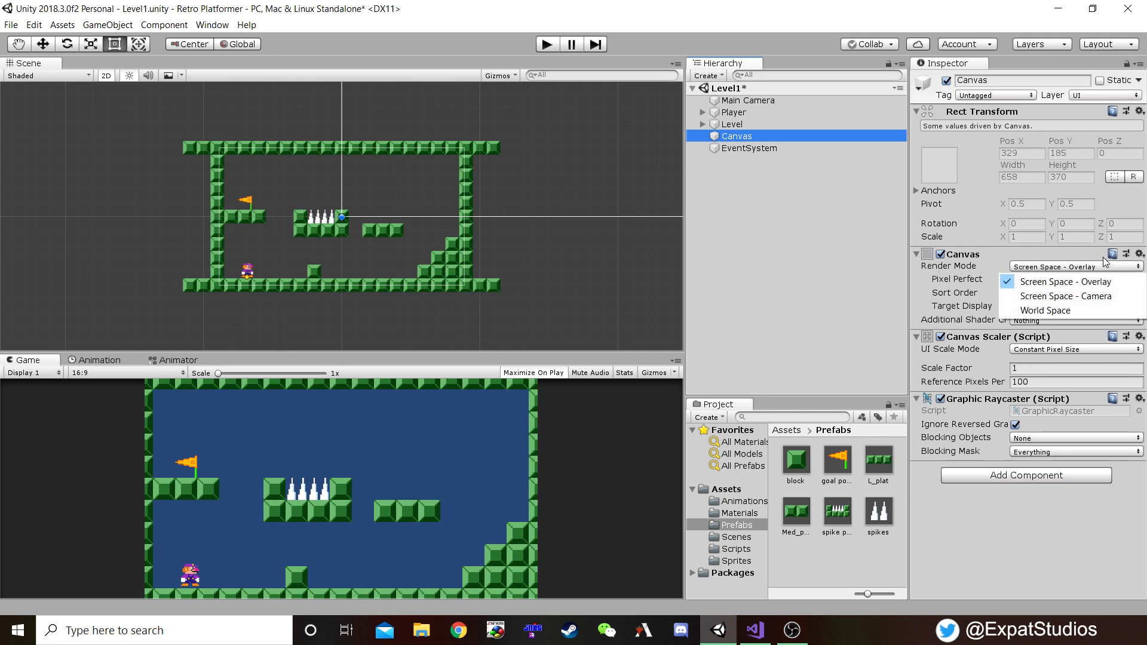
pyautogui.click(1073, 296)
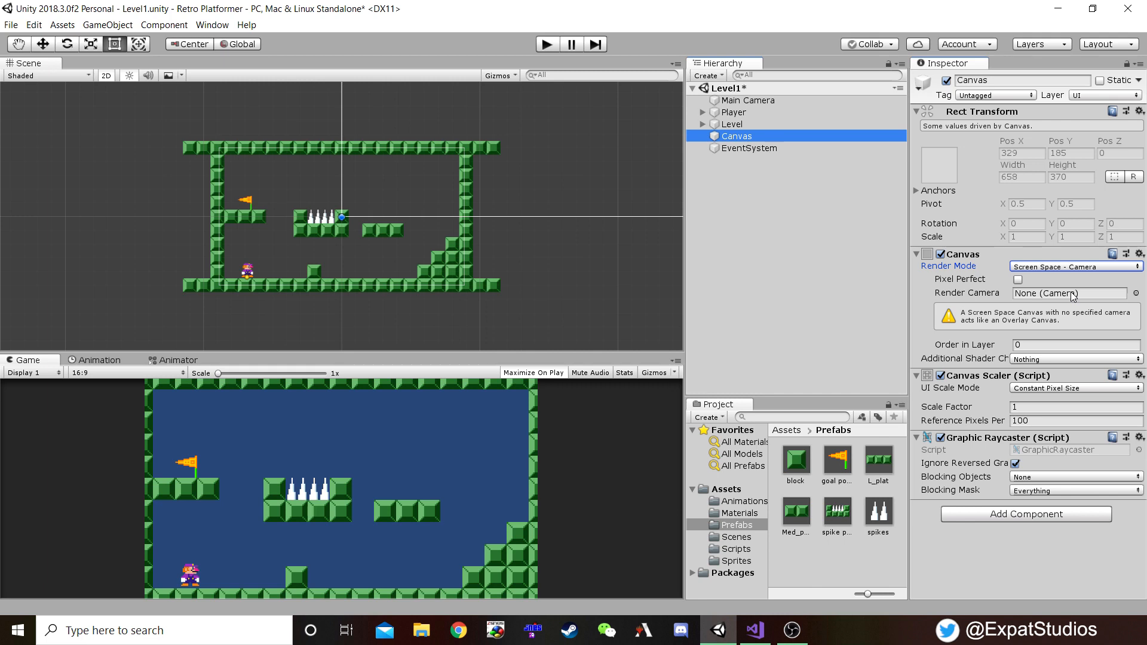
pyautogui.click(754, 105)
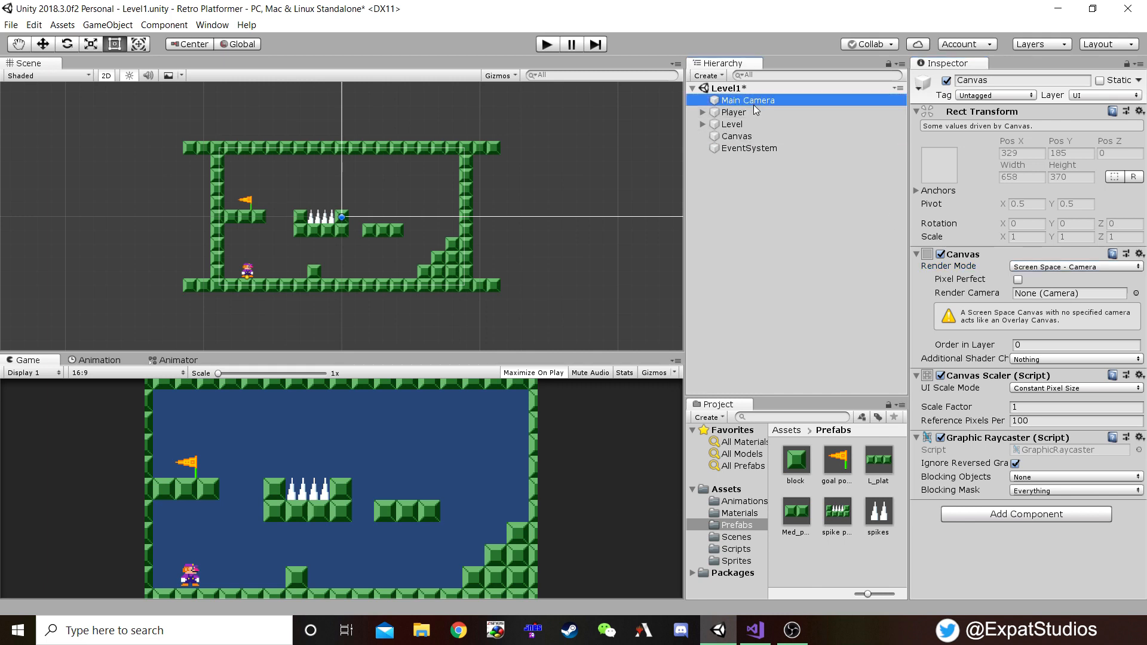
pyautogui.moveTo(754, 105); pyautogui.dragTo(1038, 301)
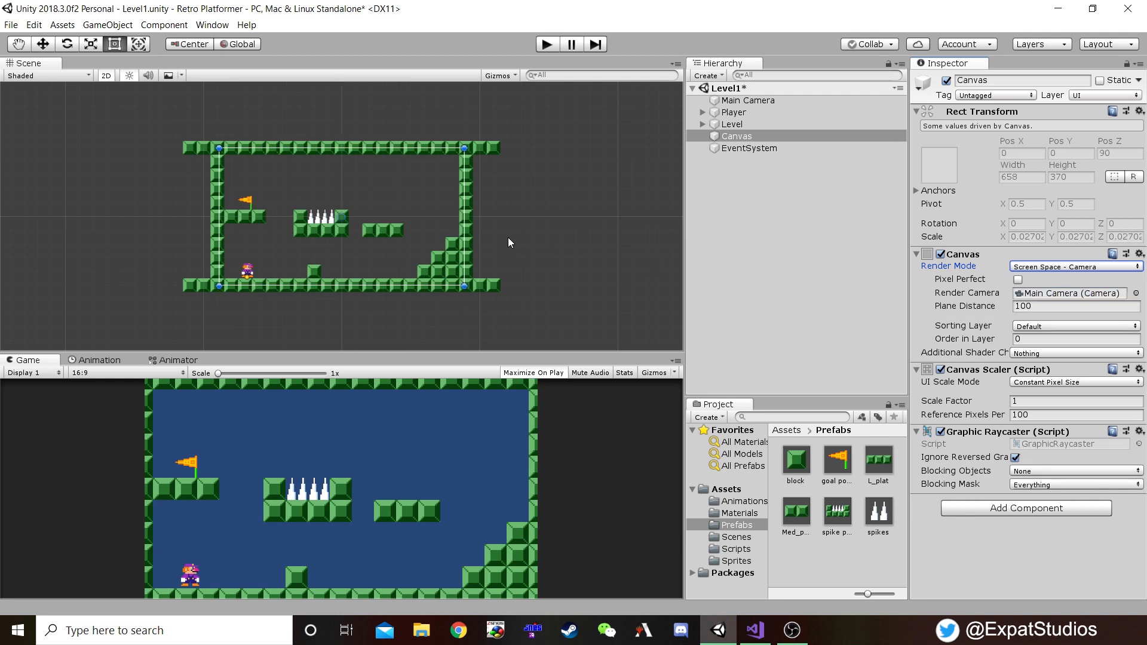
# - Add a UI Image as a child of the Canvas
pyautogui.scroll(2, 372, 234)
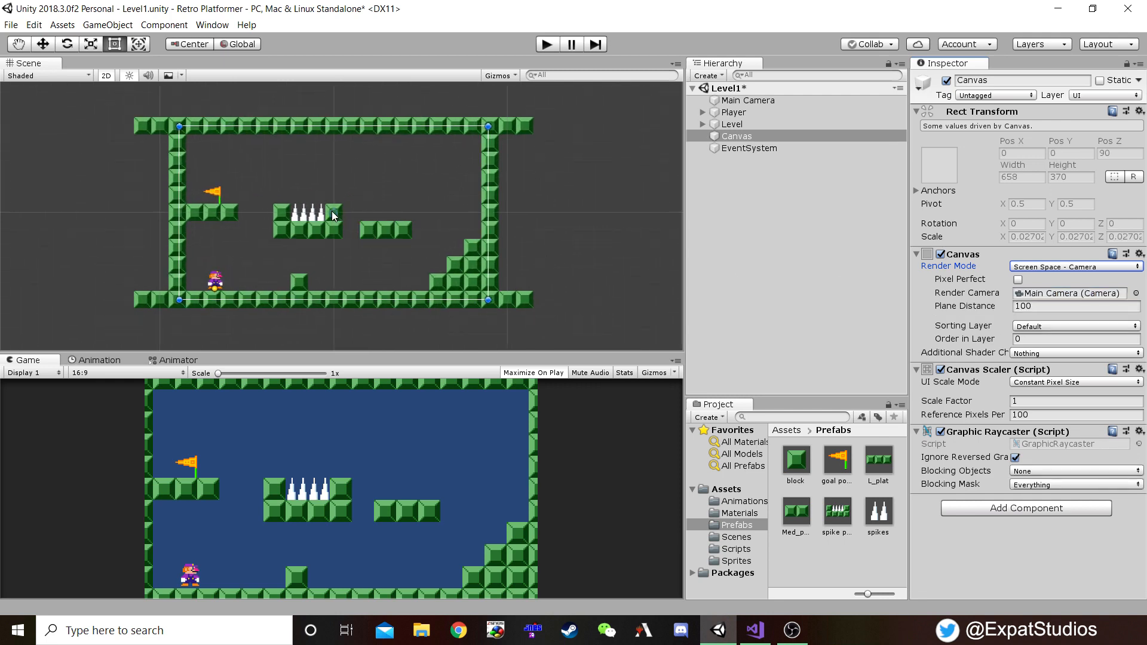
pyautogui.scroll(1, 332, 210)
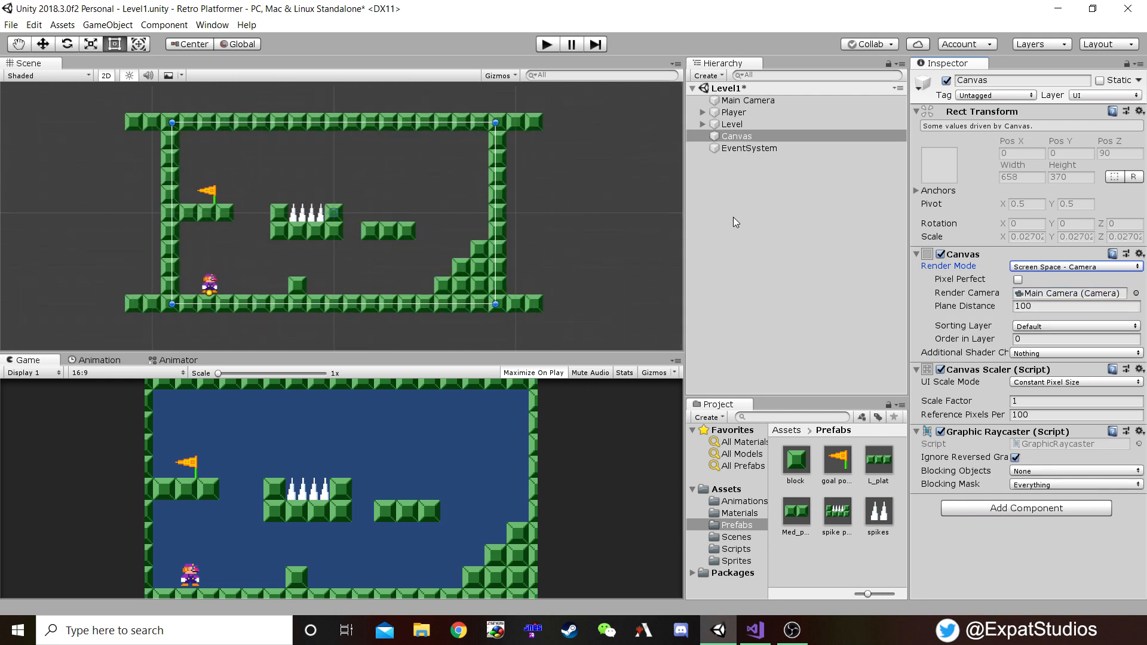
pyautogui.click(739, 139)
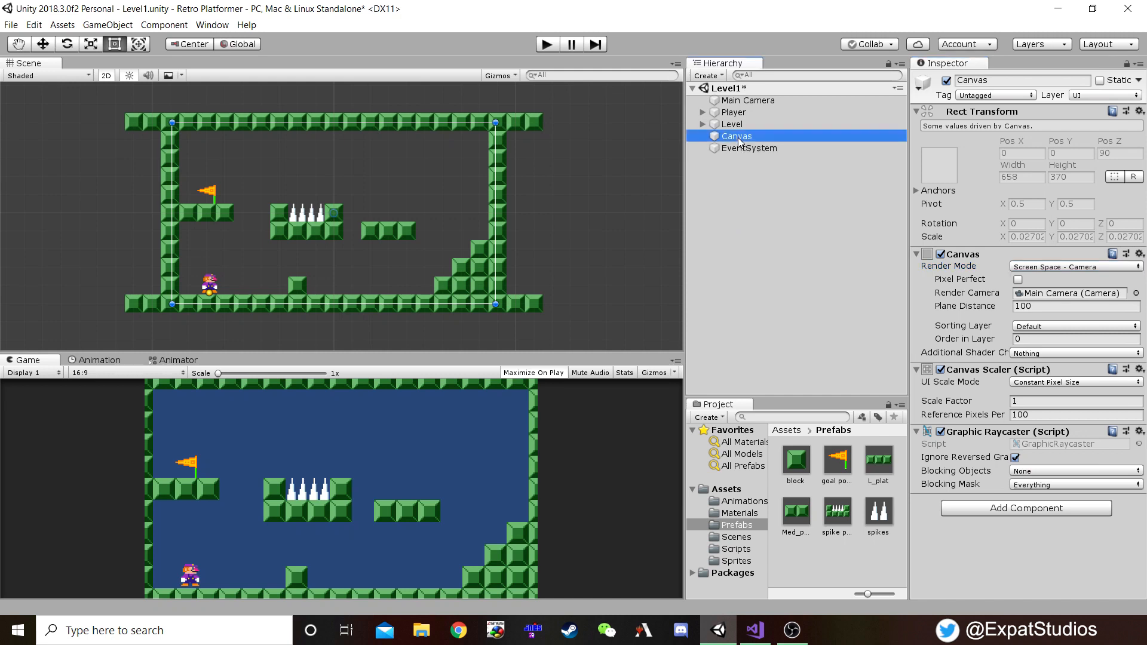
pyautogui.rightClick(738, 141)
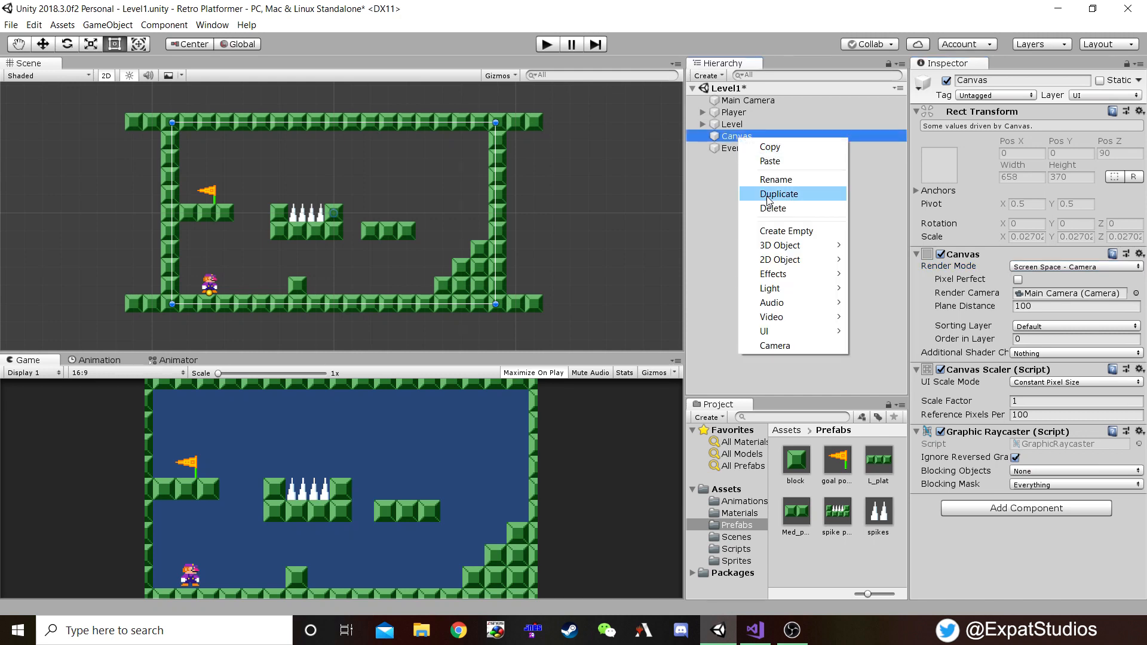
pyautogui.moveTo(792, 331)
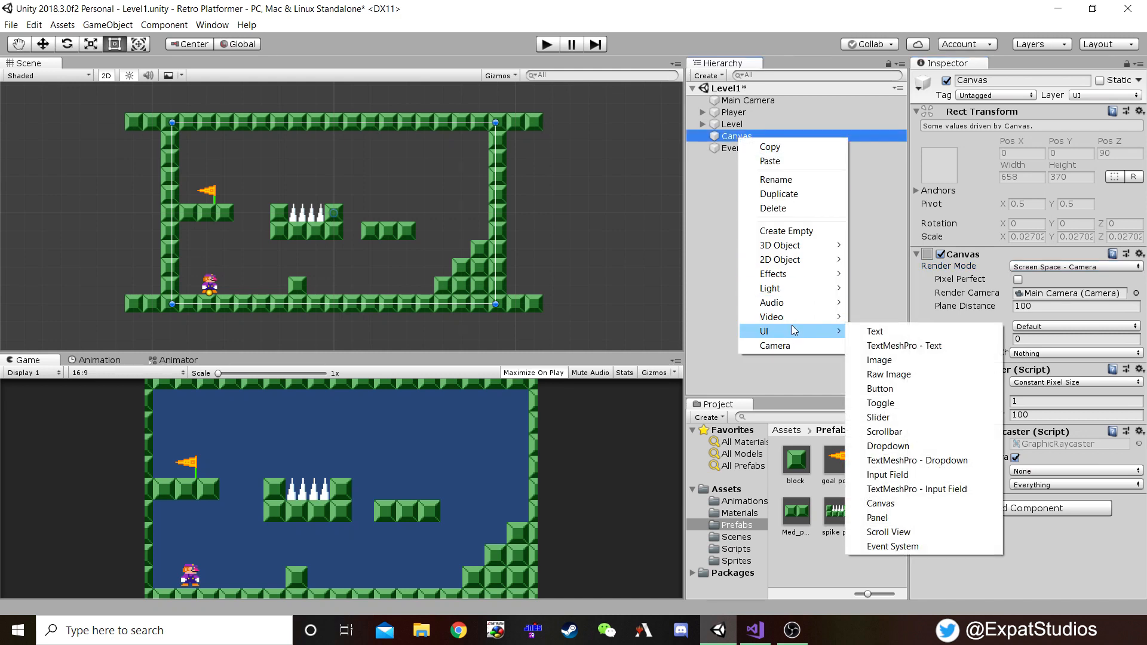
pyautogui.click(886, 360)
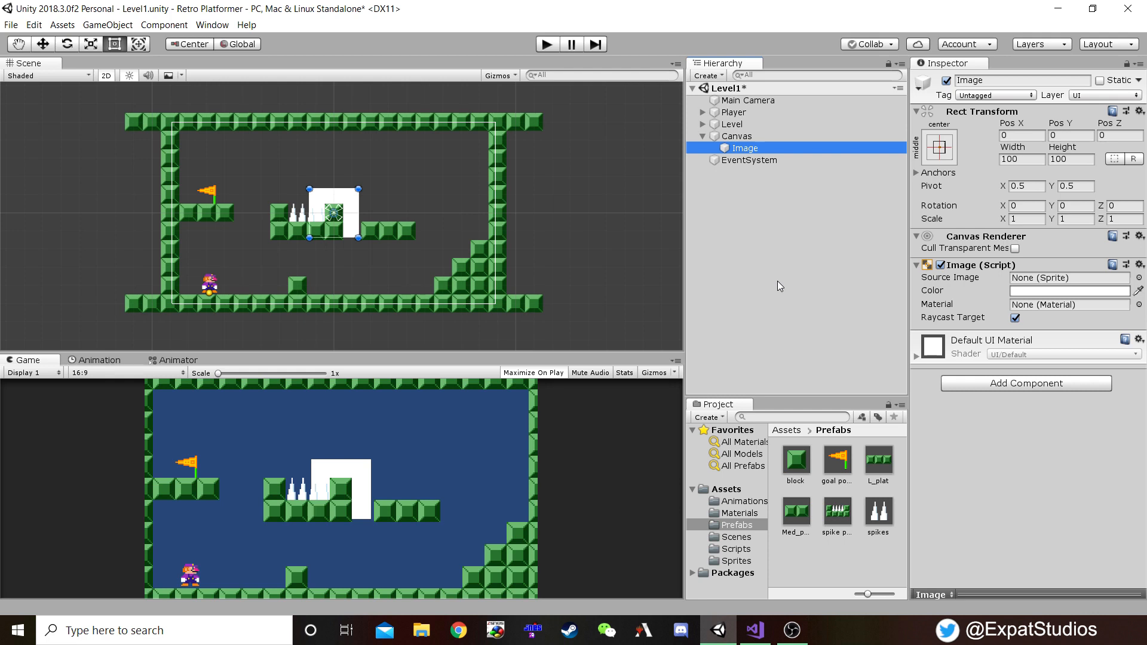
# - Check the Canvas depth against the level in 3D, return to 2D view, and set the Canvas plane distance to 1
pyautogui.click(106, 78)
pyautogui.moveTo(504, 177); pyautogui.dragTo(319, 230, button='middle')
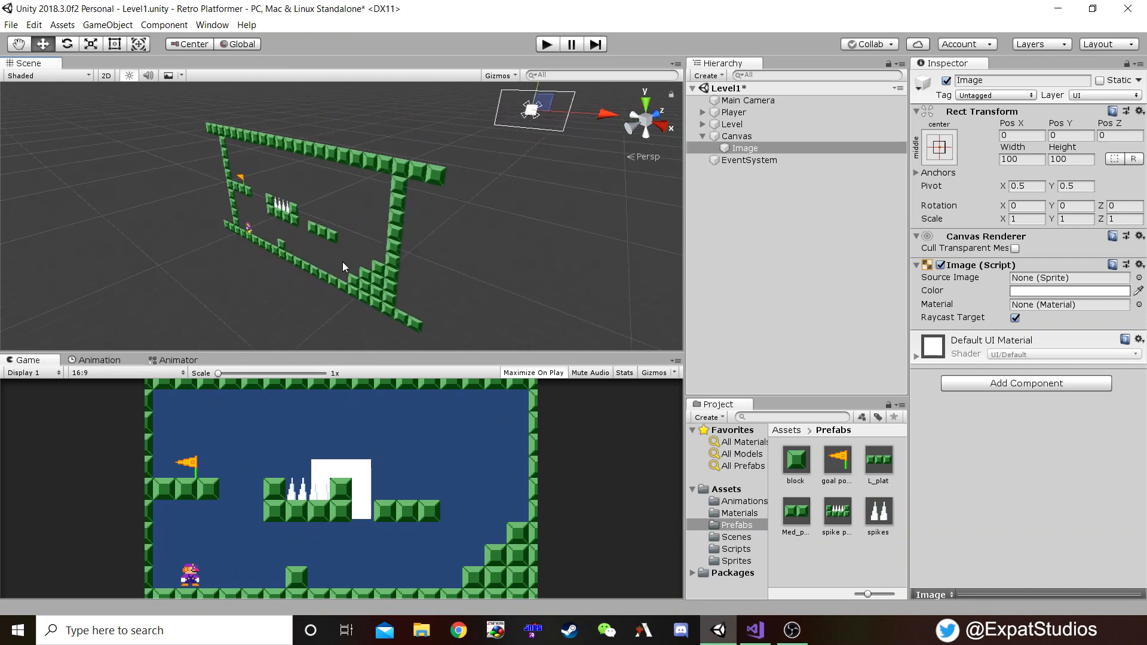
pyautogui.click(105, 77)
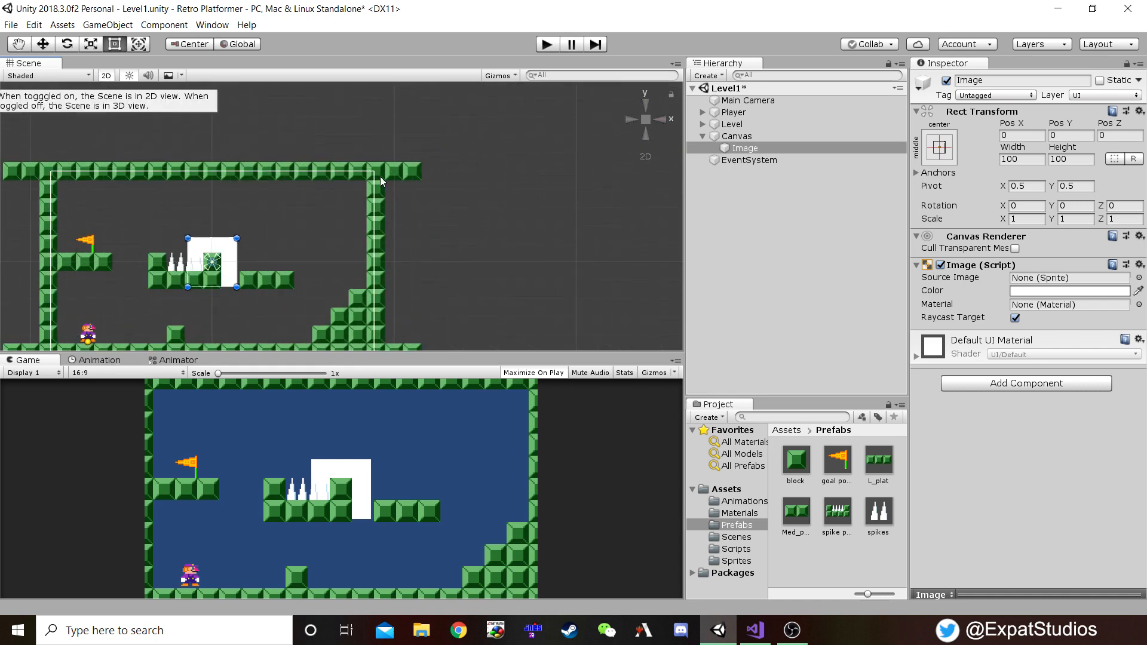
pyautogui.press('t')
pyautogui.click(737, 136)
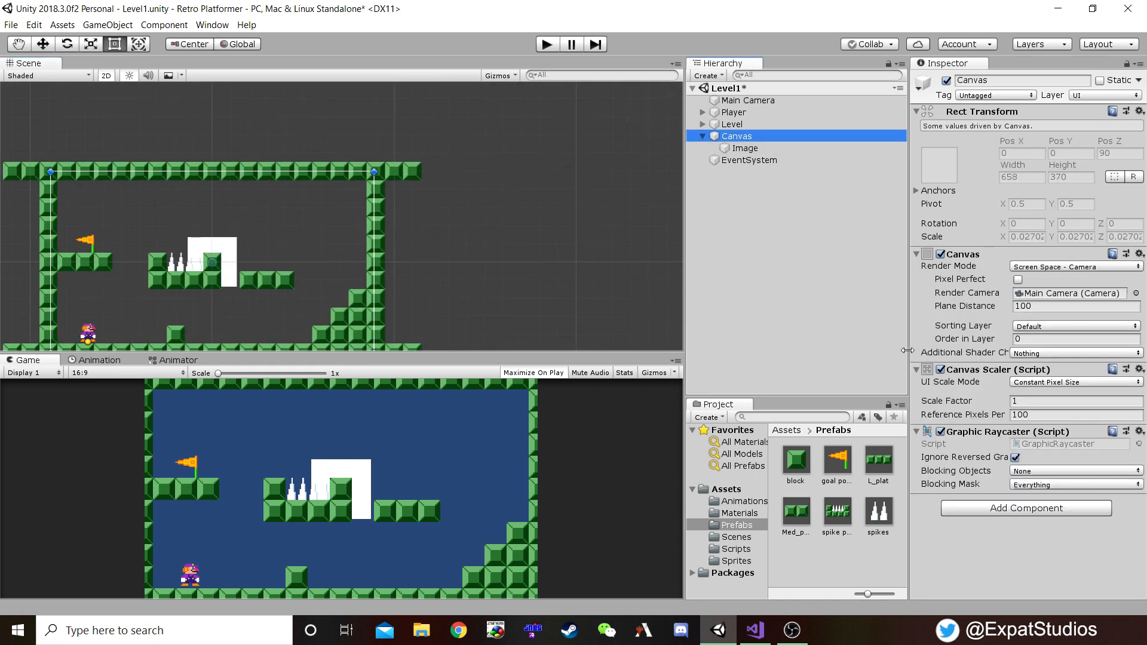
pyautogui.click(1046, 307)
pyautogui.write('1')
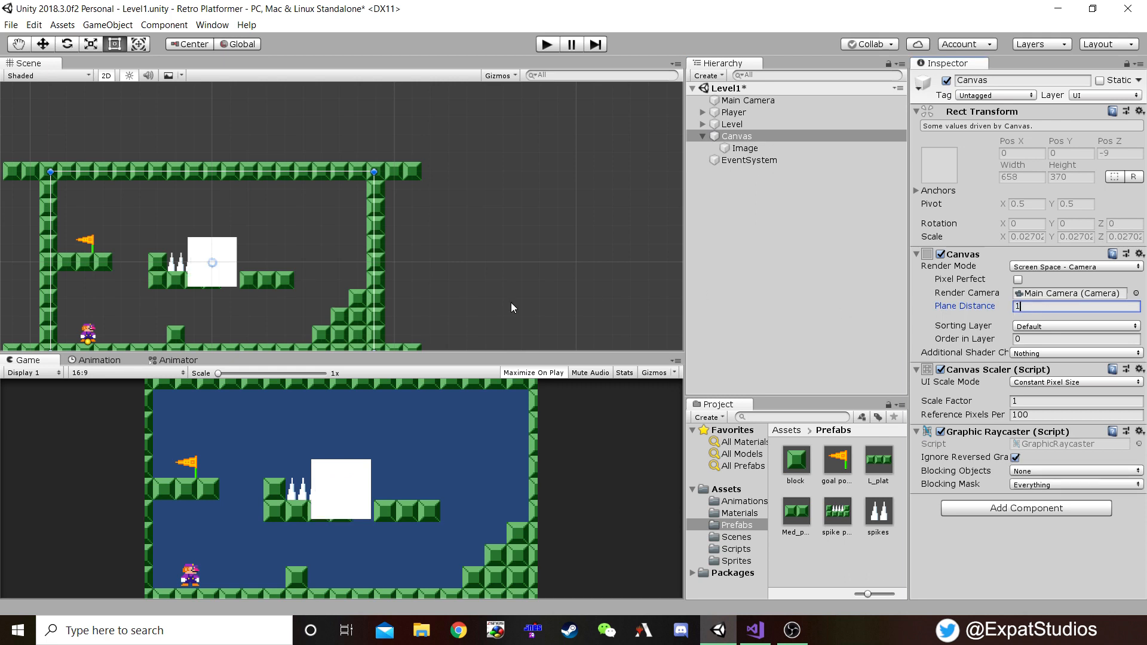
# - Resize the Image to fill the whole Canvas, about 658 by 370, by extending its opposite corners to the Canvas corners
pyautogui.moveTo(369, 284); pyautogui.dragTo(512, 243, button='middle')
pyautogui.scroll(3, 474, 247)
pyautogui.moveTo(380, 274); pyautogui.dragTo(415, 270, button='middle')
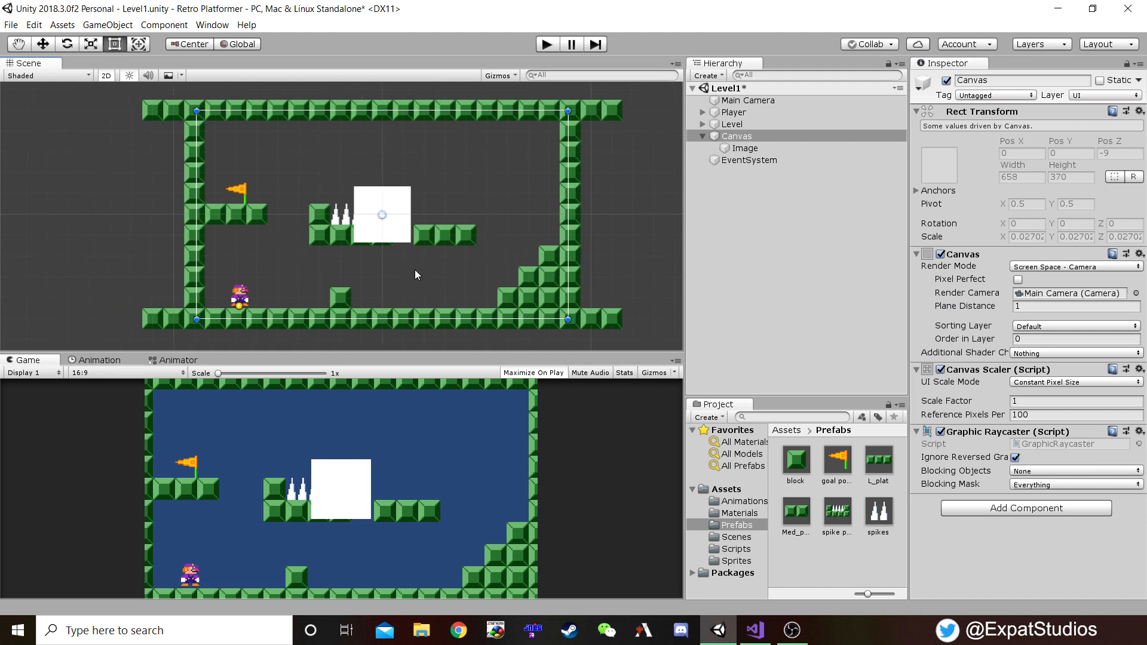
pyautogui.click(741, 148)
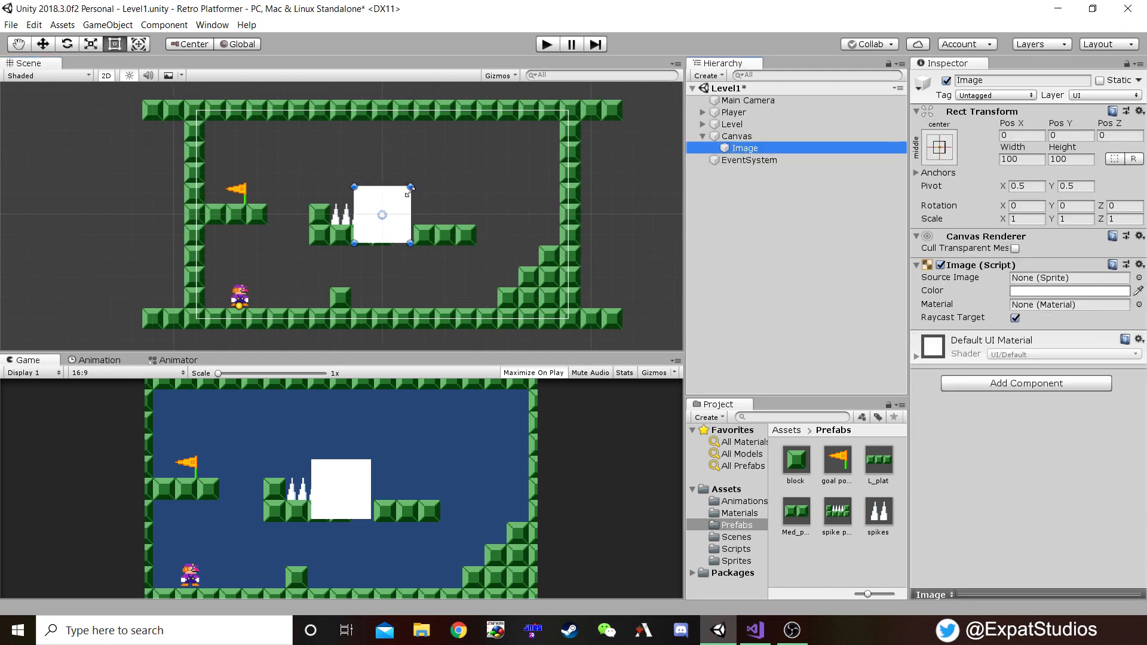
pyautogui.moveTo(416, 182); pyautogui.dragTo(569, 110)
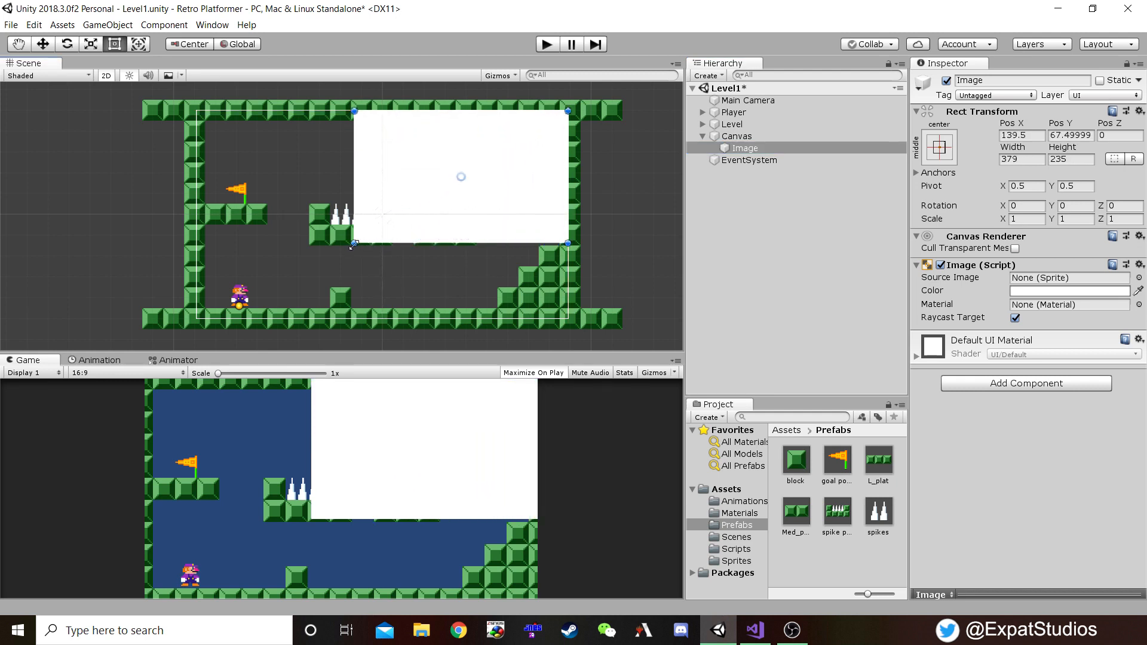
pyautogui.moveTo(356, 244); pyautogui.dragTo(196, 319)
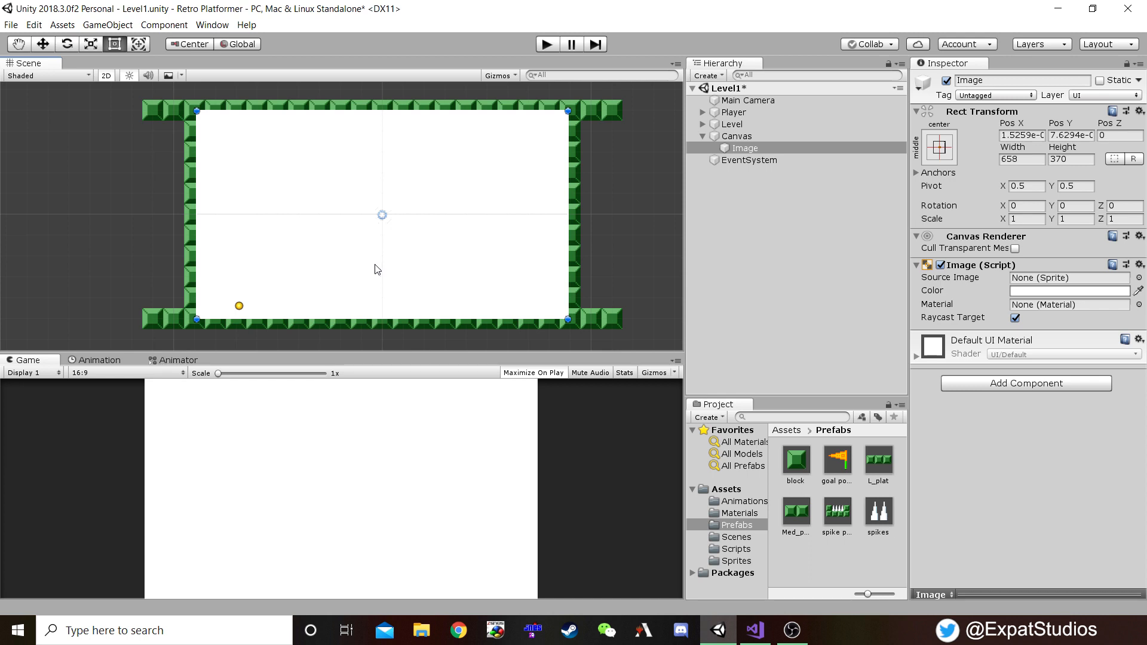
# - Set the Image colour to black (000000) with an alpha of 100 so it darkens the level
pyautogui.click(1046, 292)
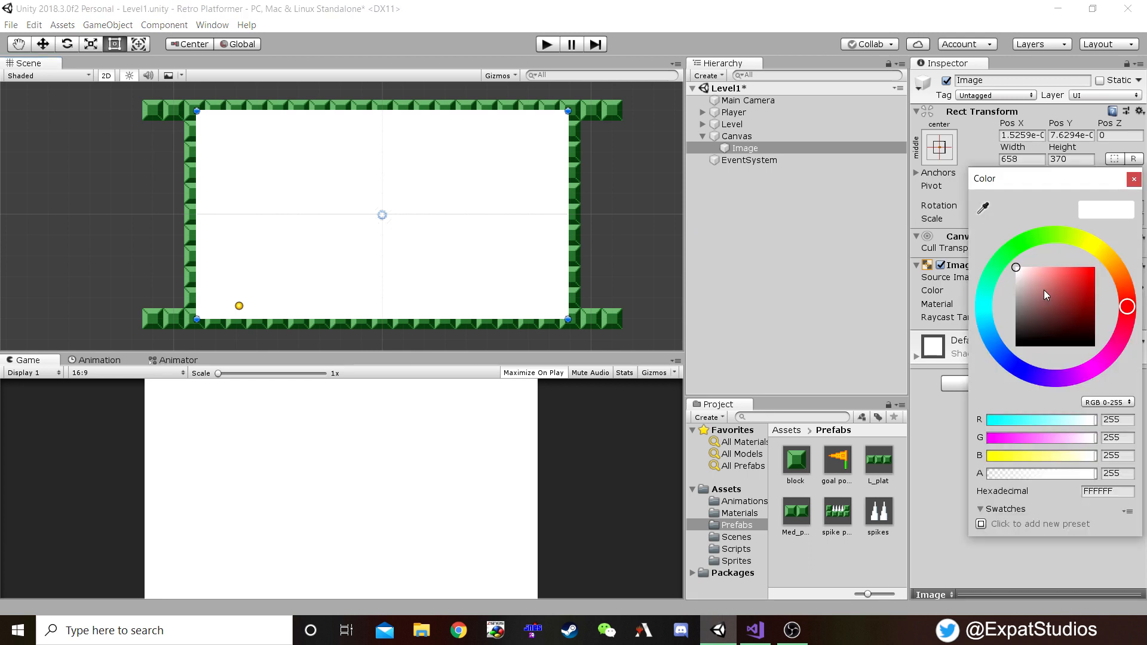
pyautogui.moveTo(1045, 290); pyautogui.dragTo(1010, 366)
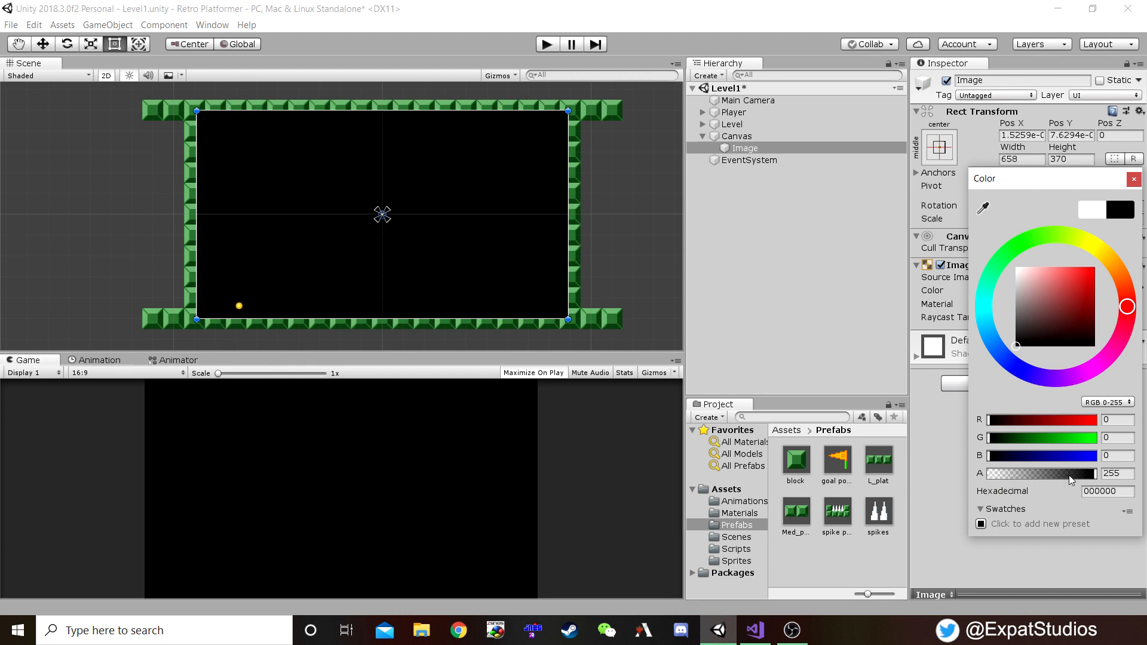
pyautogui.click(1119, 473)
pyautogui.write('100')
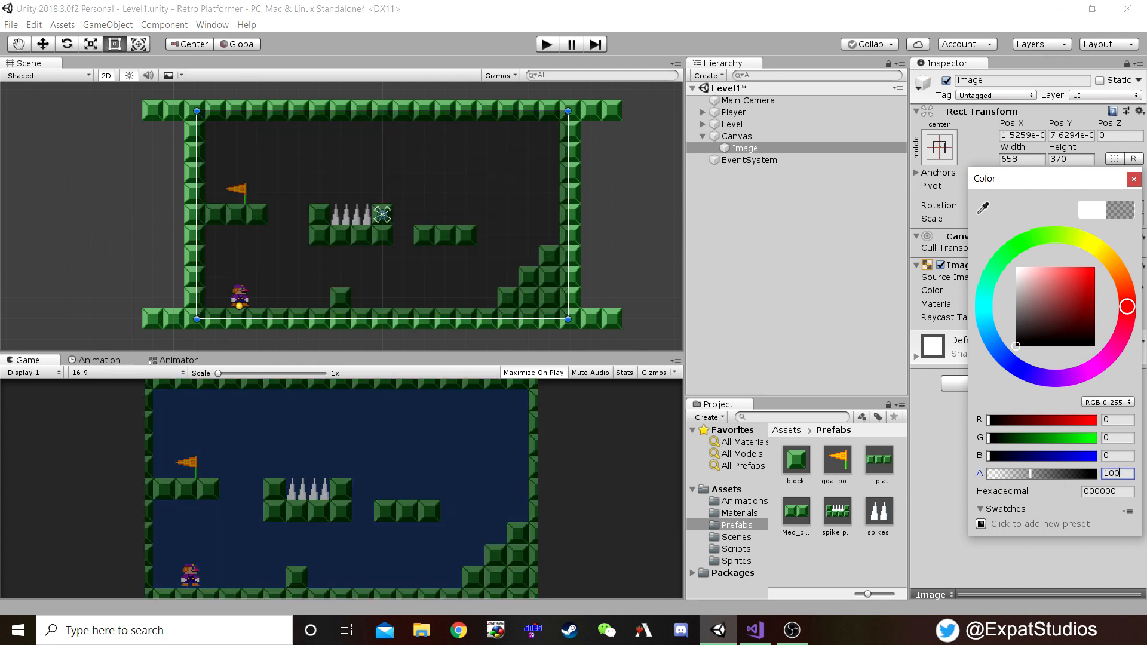
pyautogui.click(1134, 180)
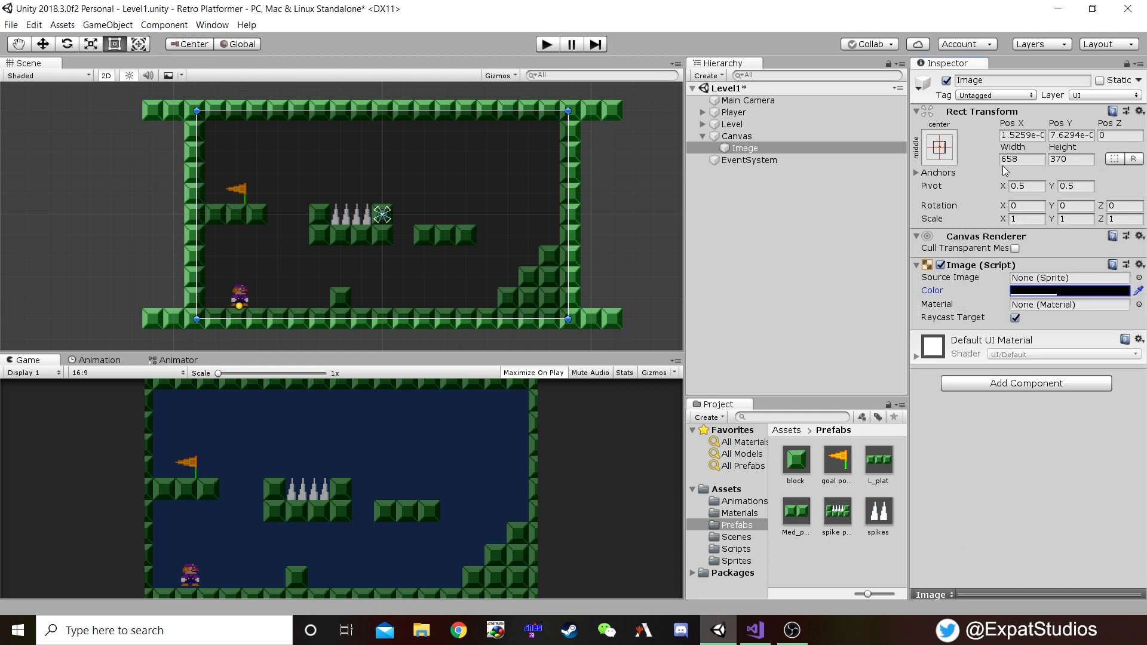
# - Set the Image's anchors to stretch both horizontally and vertically across the Canvas
pyautogui.click(951, 150)
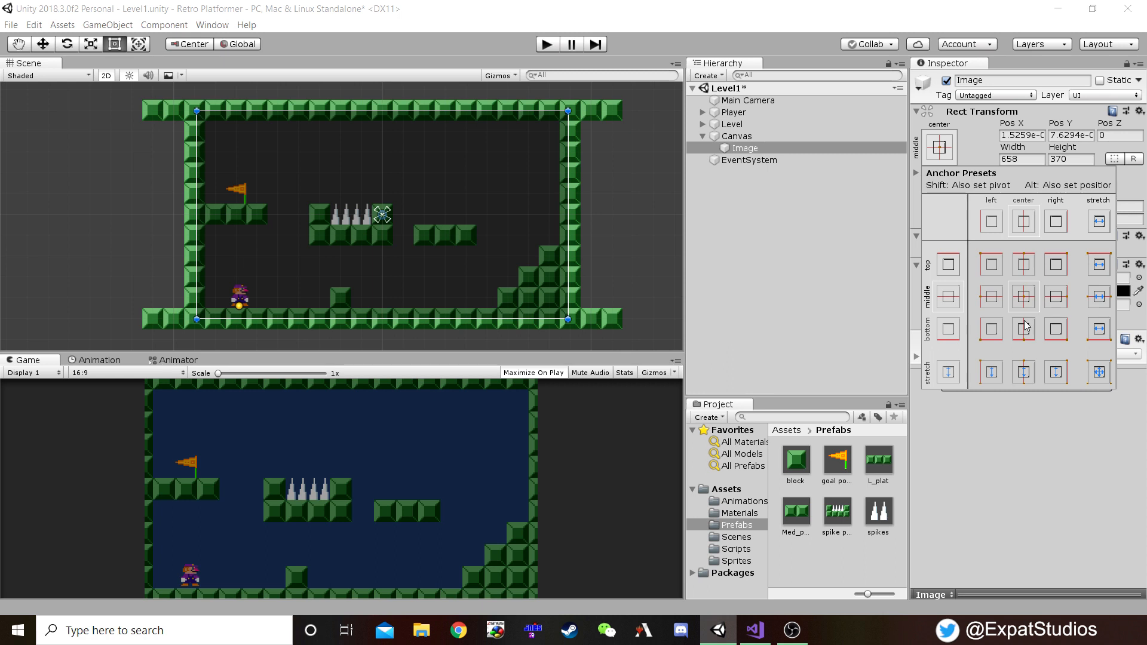
pyautogui.click(1099, 372)
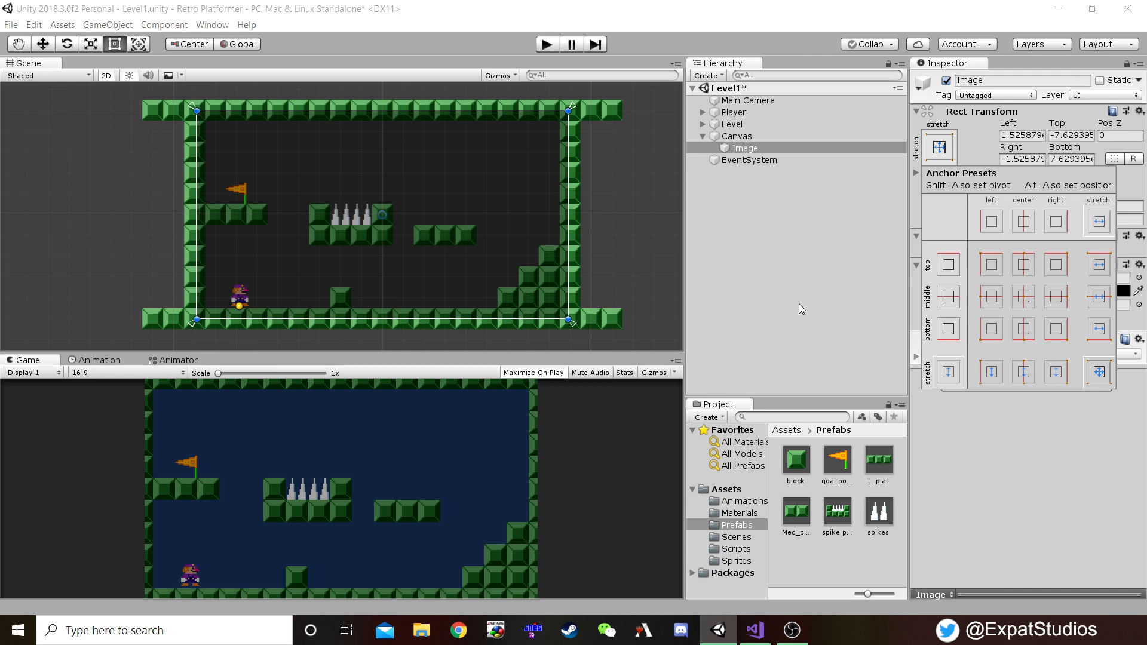
pyautogui.click(865, 249)
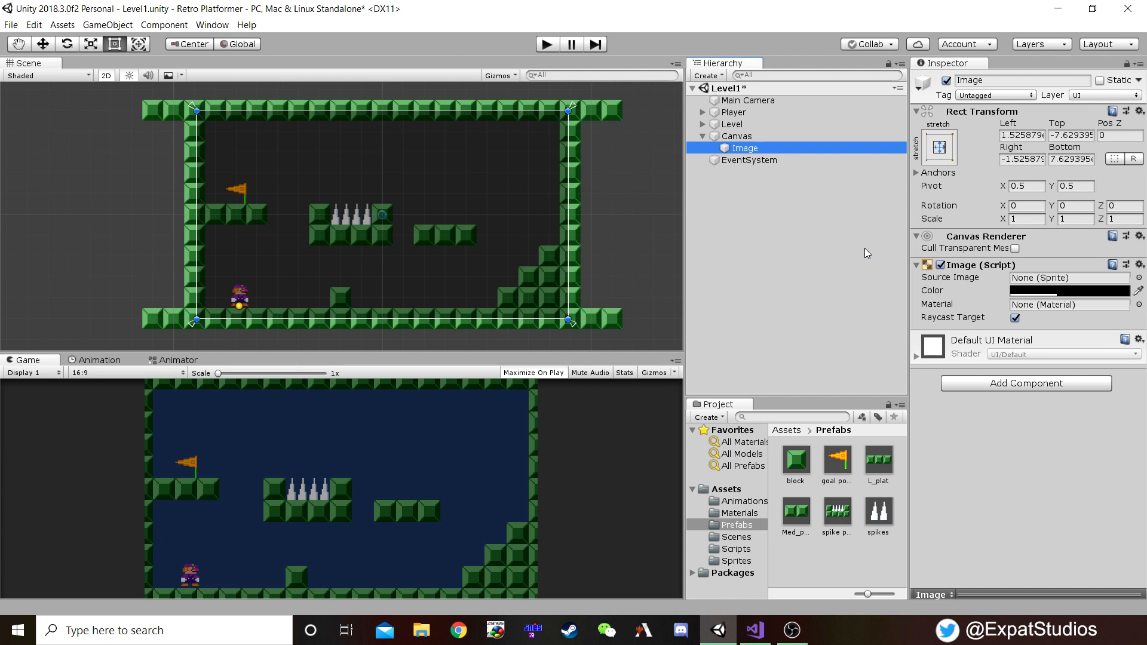
# - Add a UI Text as a child of the Canvas and resize it to span the Canvas's upper area, about 658 by 117
pyautogui.click(740, 137)
pyautogui.rightClick(741, 137)
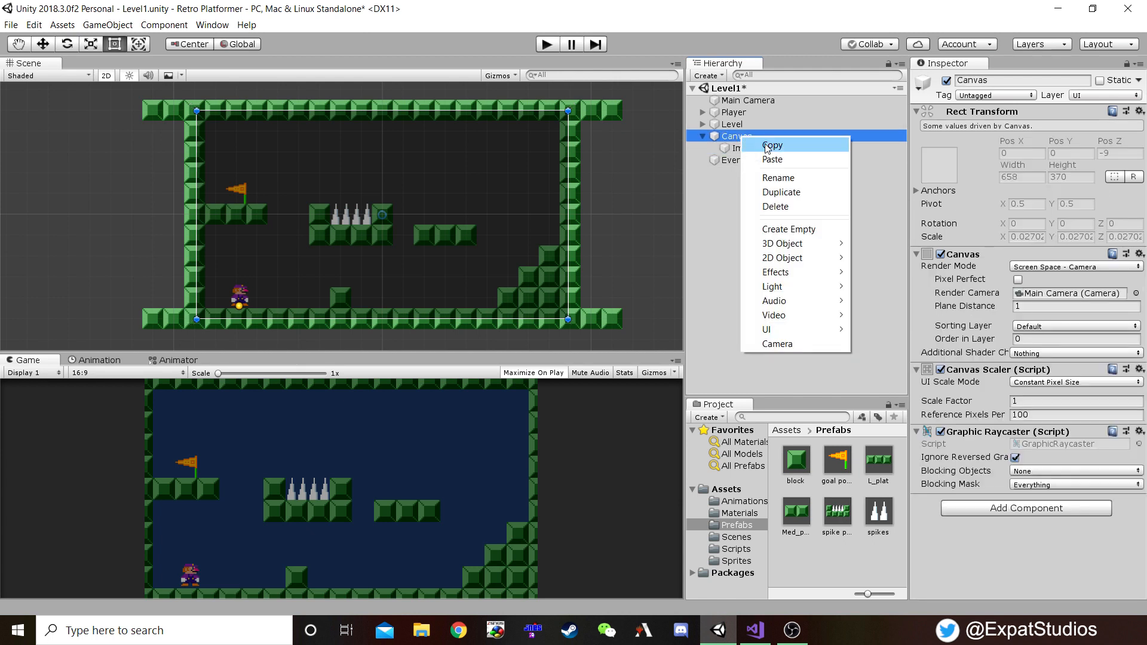
pyautogui.moveTo(806, 330)
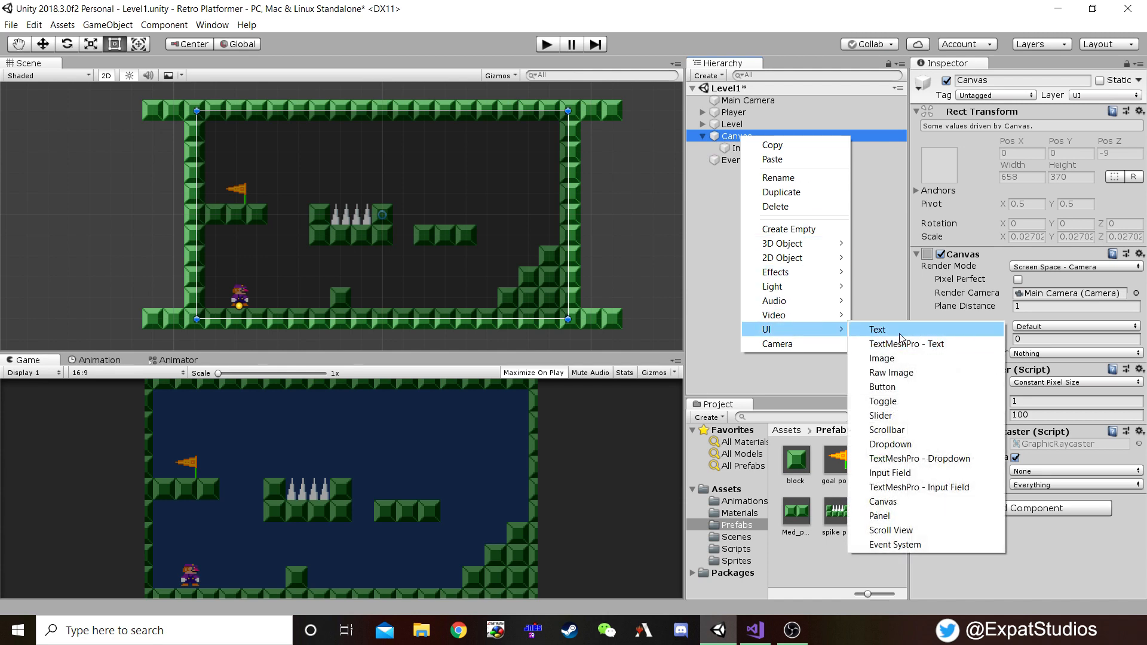
pyautogui.click(880, 331)
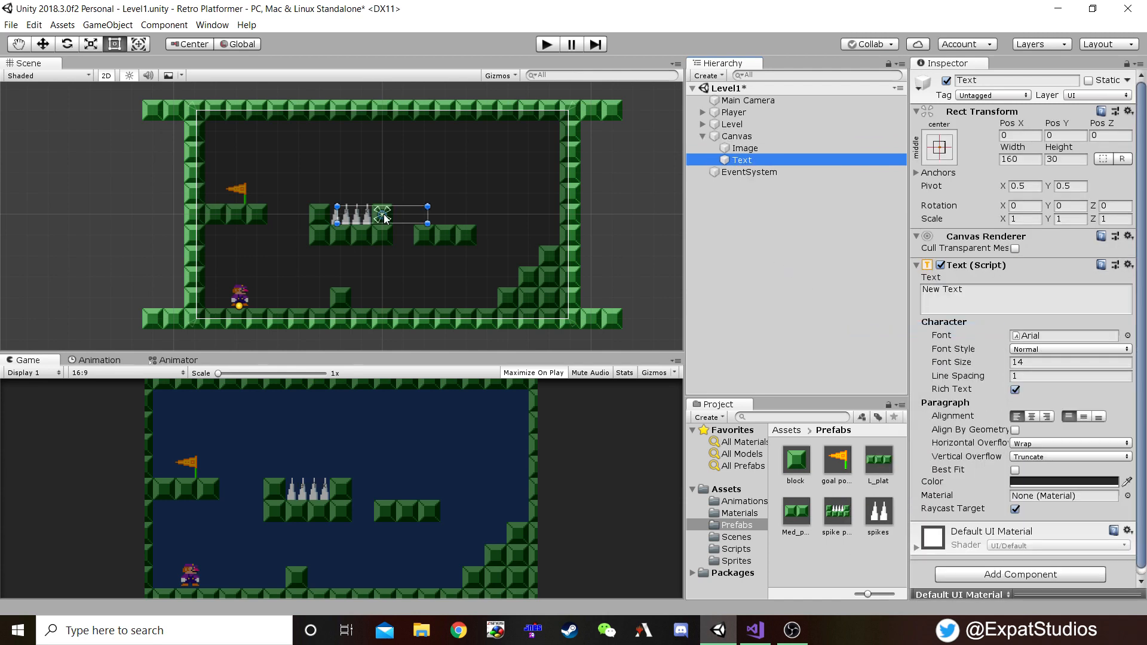
pyautogui.moveTo(385, 217); pyautogui.dragTo(196, 175)
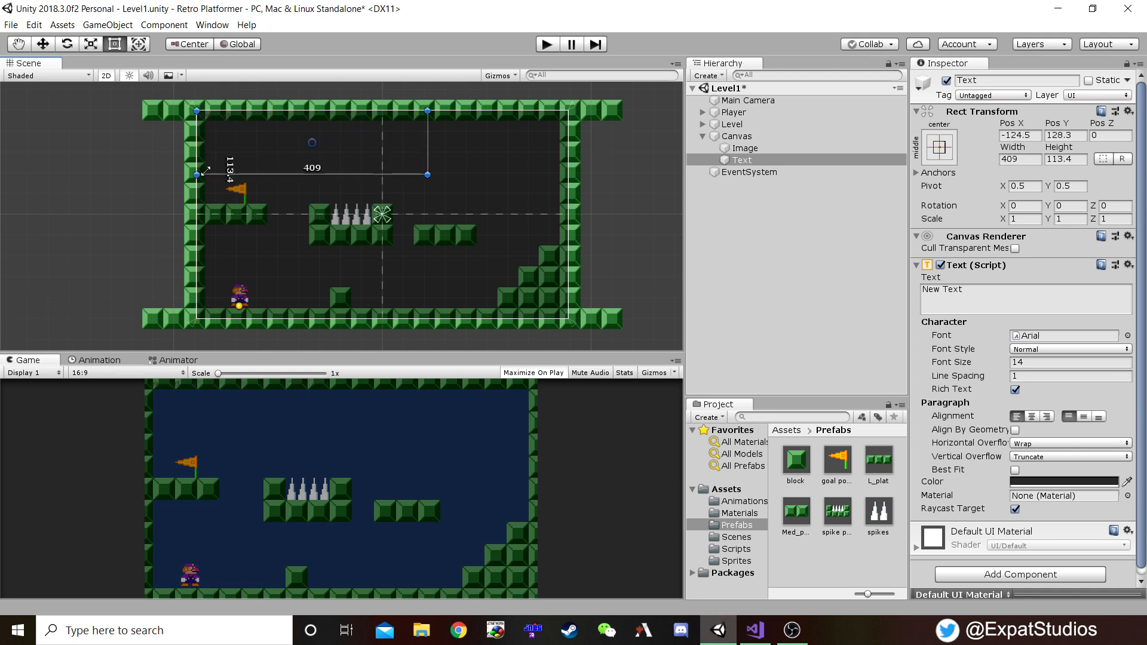
pyautogui.moveTo(427, 174); pyautogui.dragTo(568, 177)
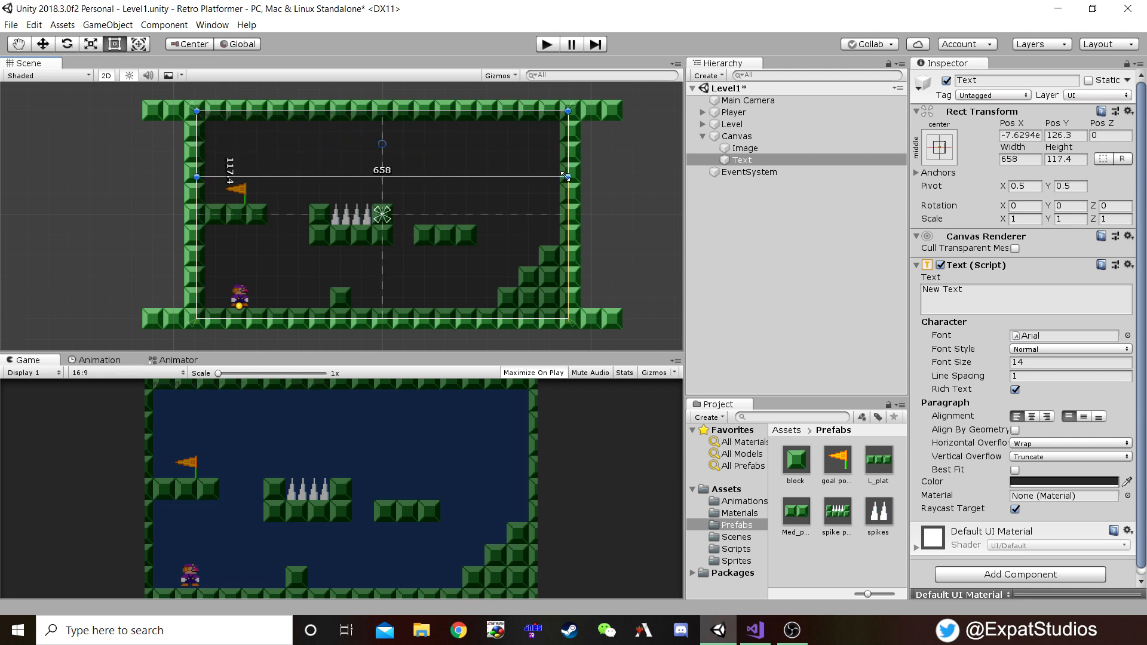
# - Change the Text content to "GAME OVER" and set its colour to white
pyautogui.click(975, 291)
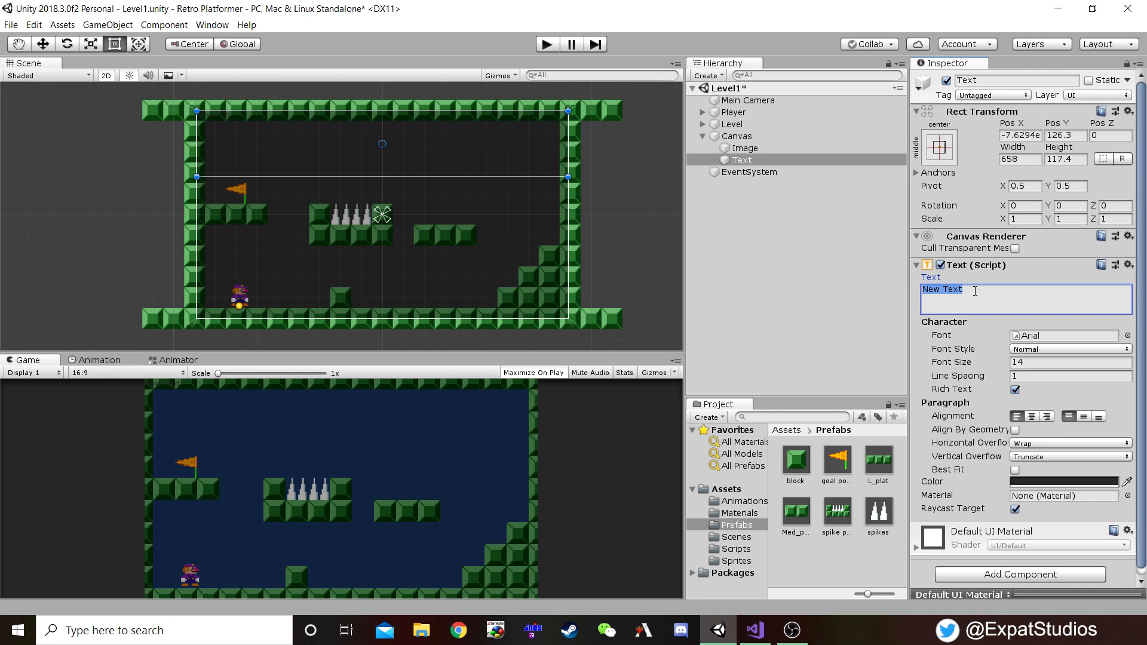
pyautogui.write('GAME OVER')
pyautogui.click(1026, 484)
pyautogui.moveTo(1043, 346); pyautogui.dragTo(977, 238)
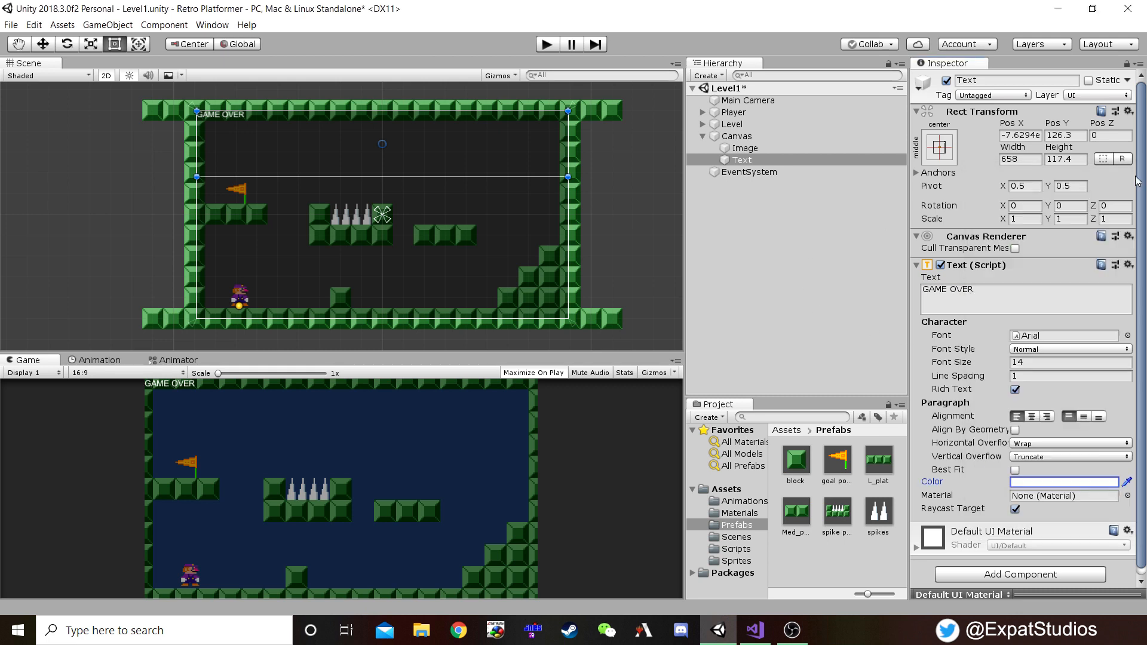
pyautogui.click(1133, 179)
# - Centre the GAME OVER text horizontally and vertically in its box and set its font size to 89
pyautogui.click(1034, 420)
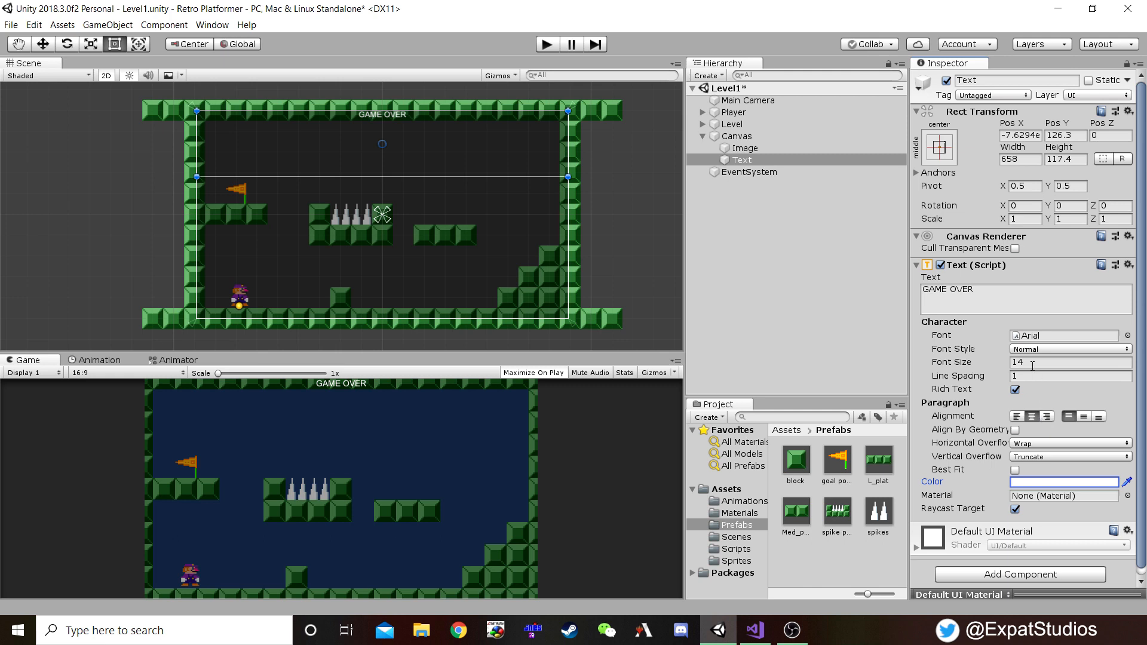
pyautogui.moveTo(1032, 365); pyautogui.dragTo(987, 363)
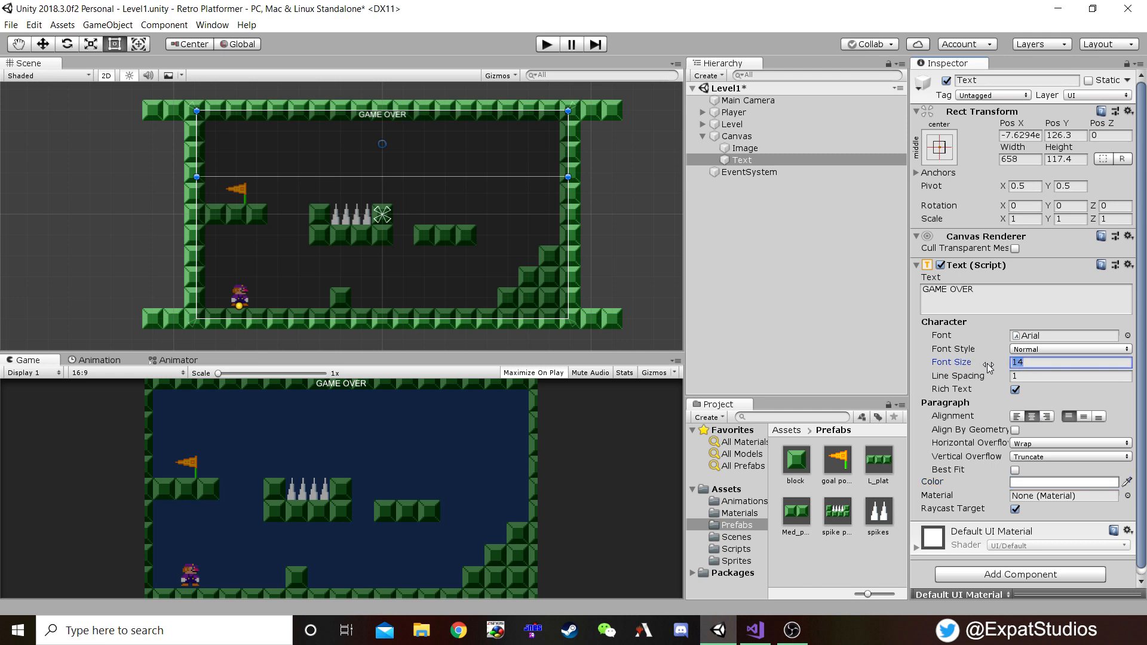
pyautogui.click(989, 365)
pyautogui.moveTo(990, 366); pyautogui.dragTo(1055, 364)
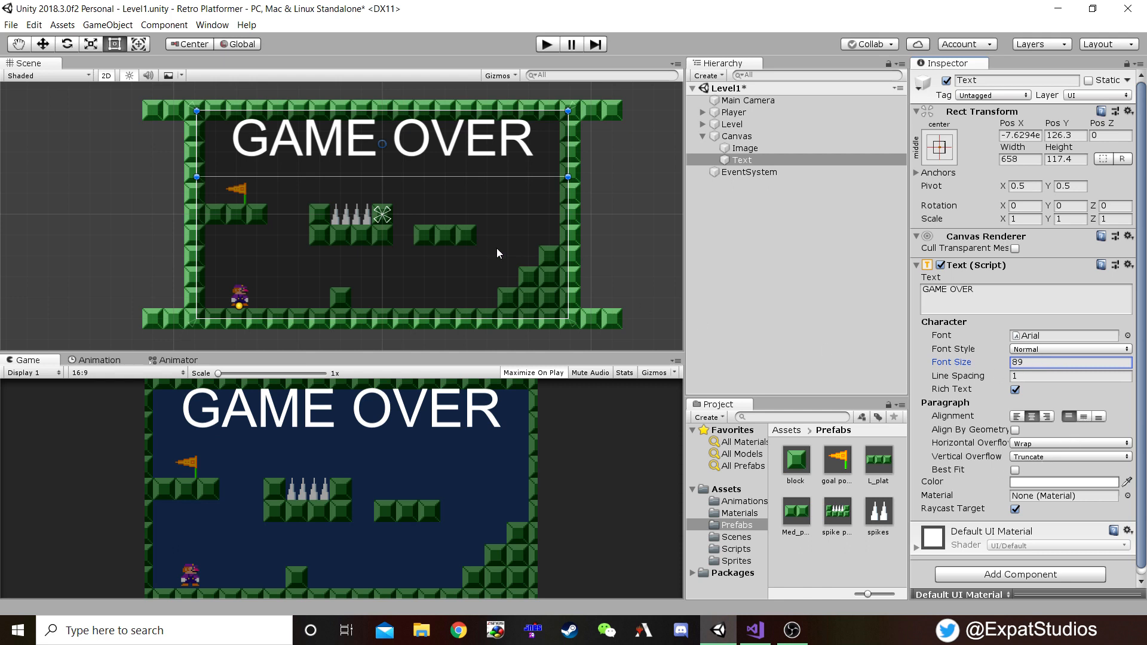
pyautogui.click(1082, 416)
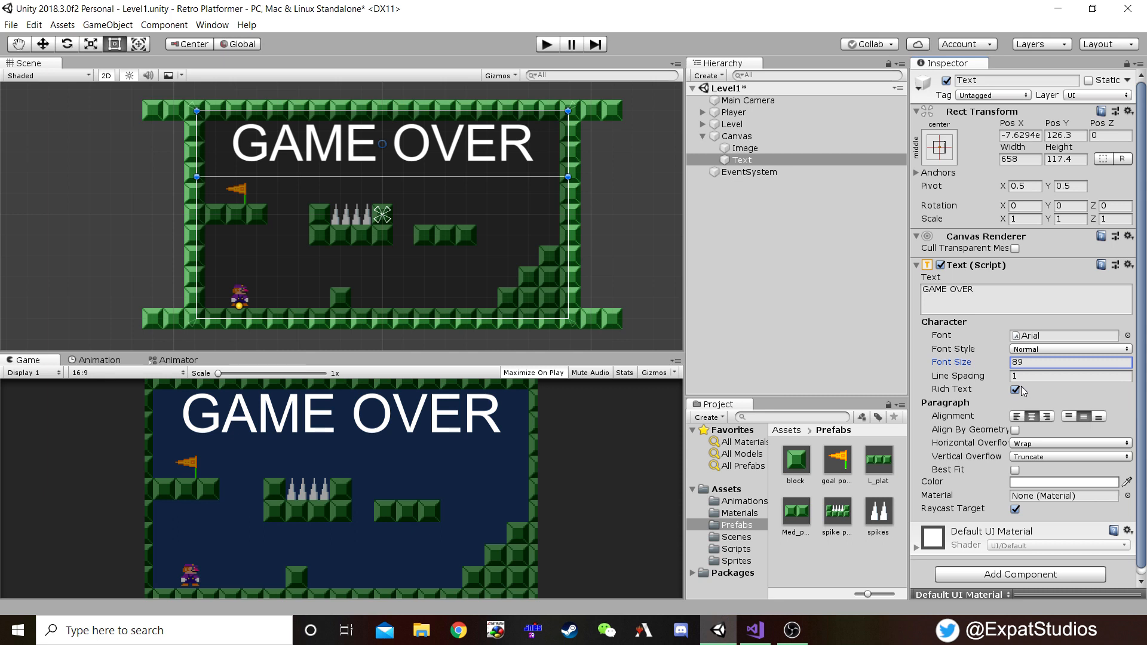
# - Anchor the Text to the top centre of the Canvas and test the overlay in play mode
pyautogui.click(943, 153)
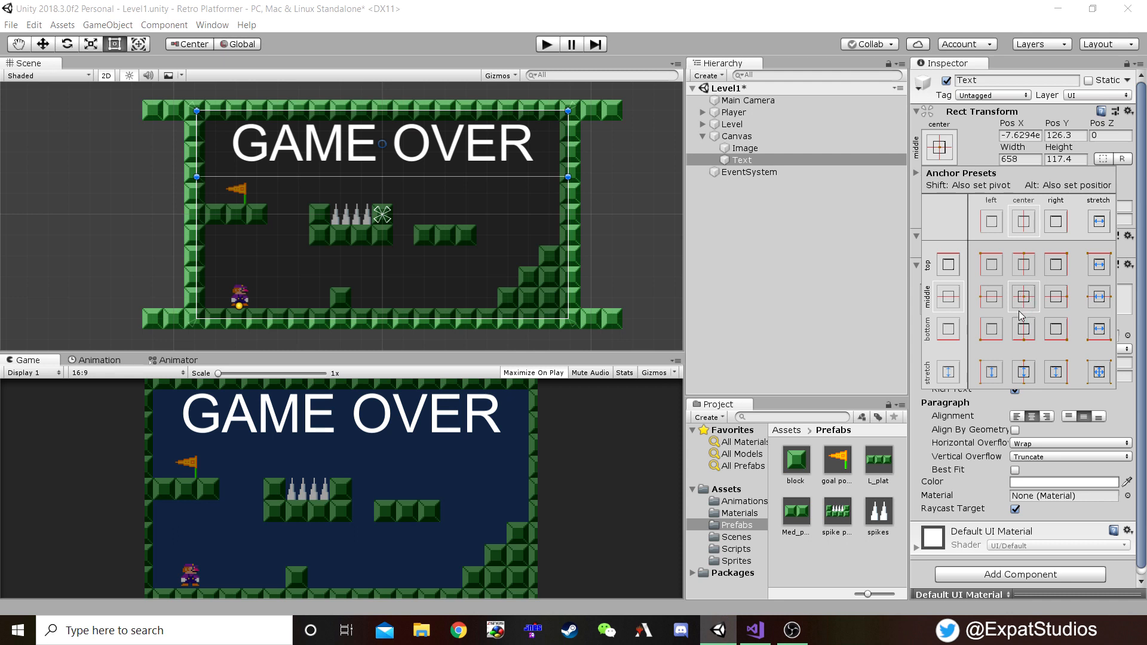
pyautogui.click(1027, 266)
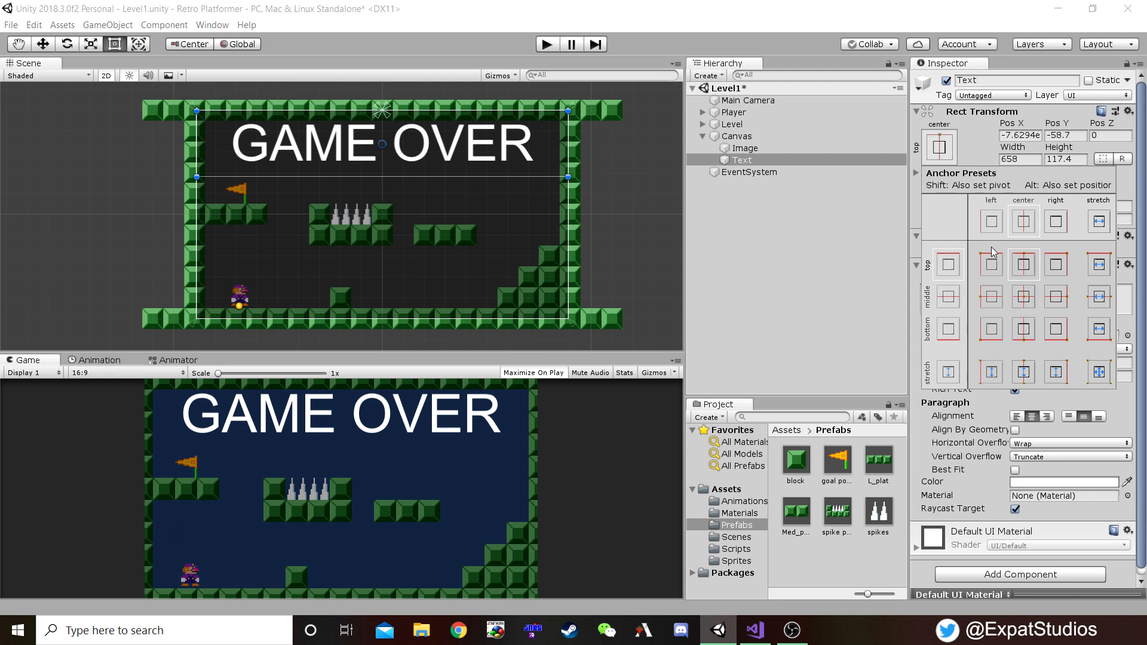
pyautogui.click(545, 51)
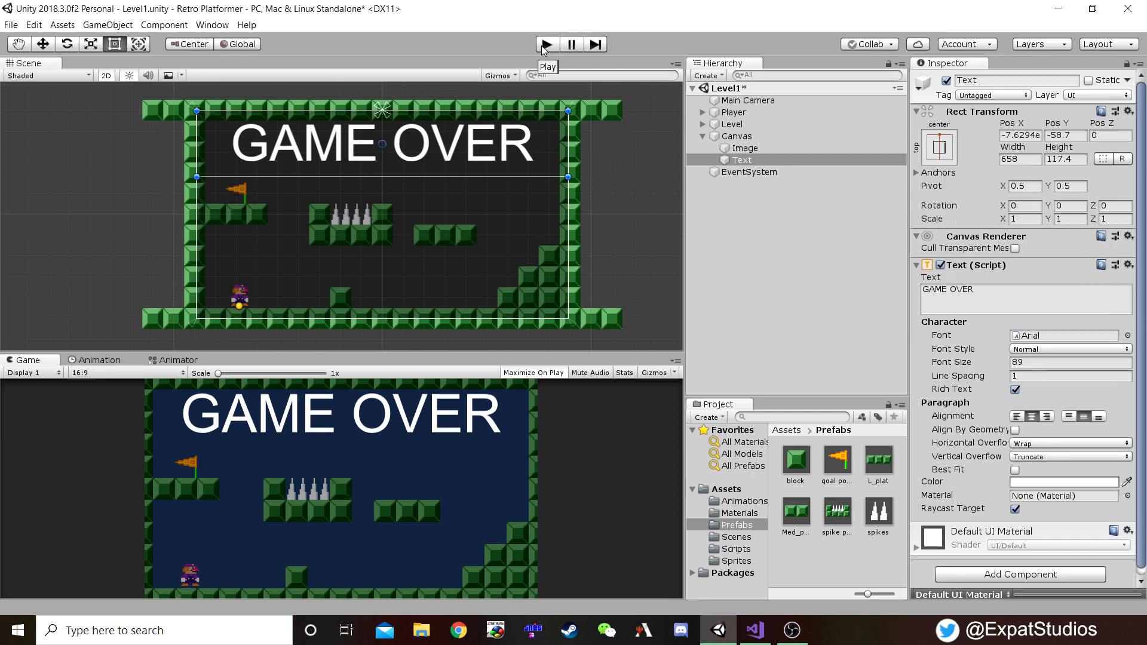
pyautogui.click(546, 45)
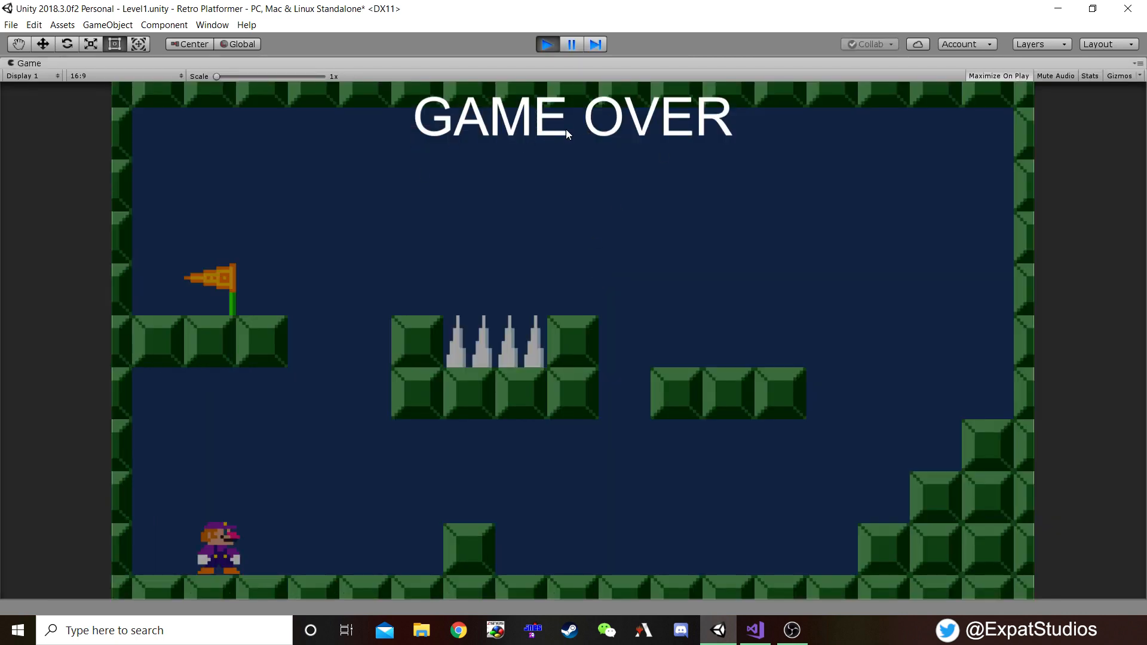
pyautogui.click(548, 45)
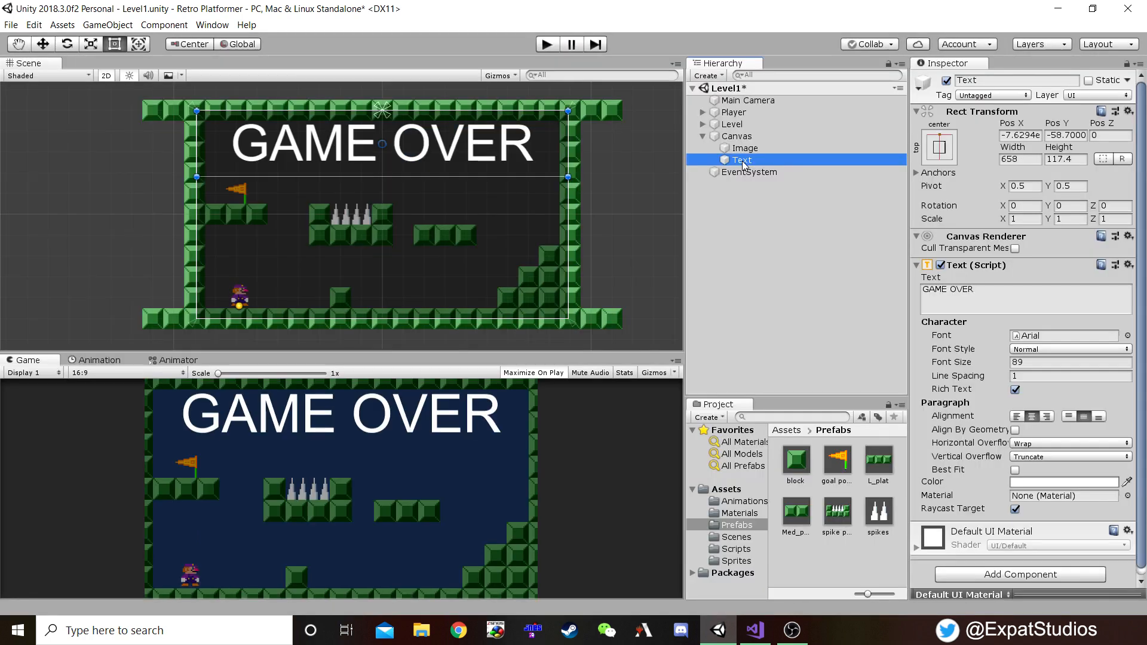
# - Set the Canvas Scaler to Scale With Screen Size with a width/height match of 0.5, and test it in play mode
pyautogui.click(726, 137)
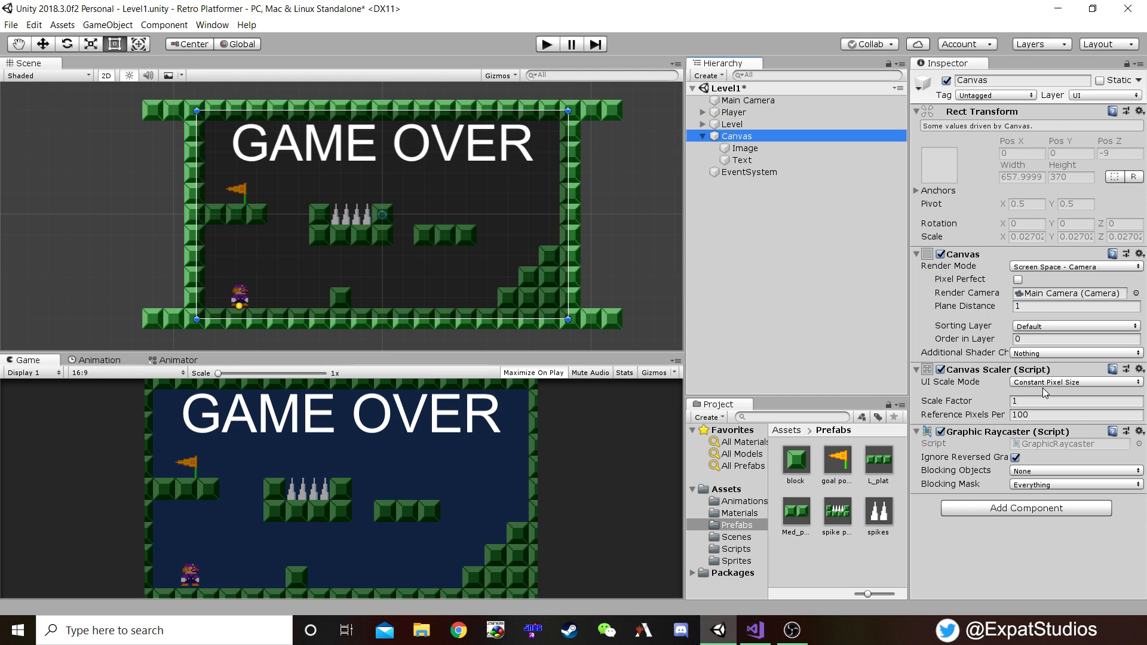
pyautogui.click(1101, 382)
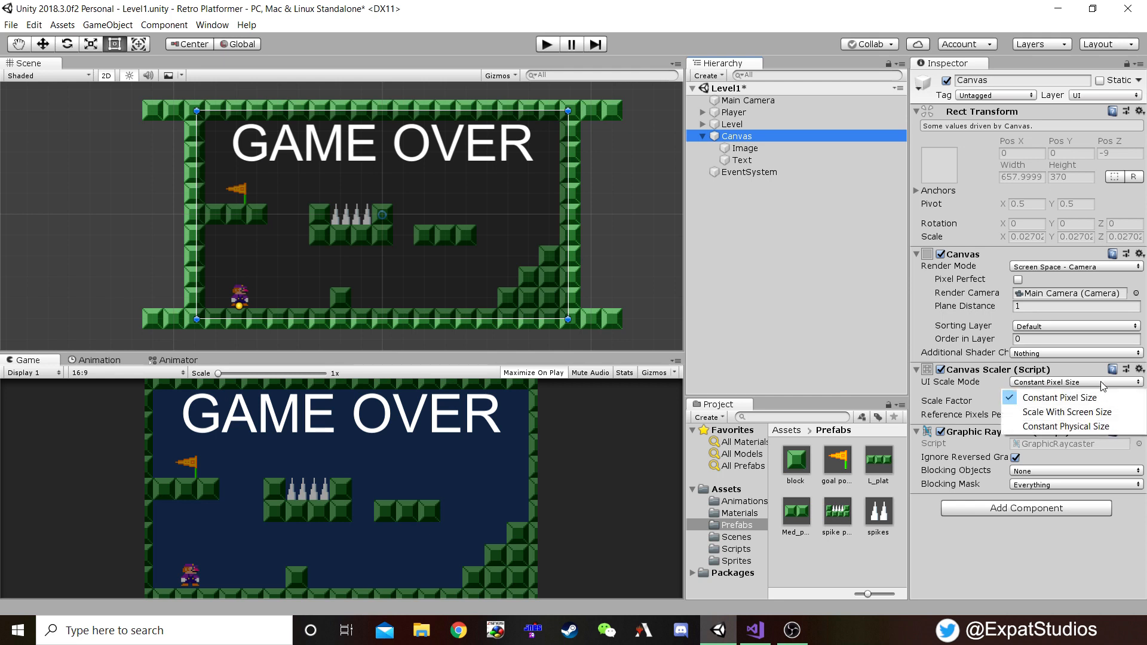
pyautogui.click(1061, 413)
pyautogui.click(1063, 414)
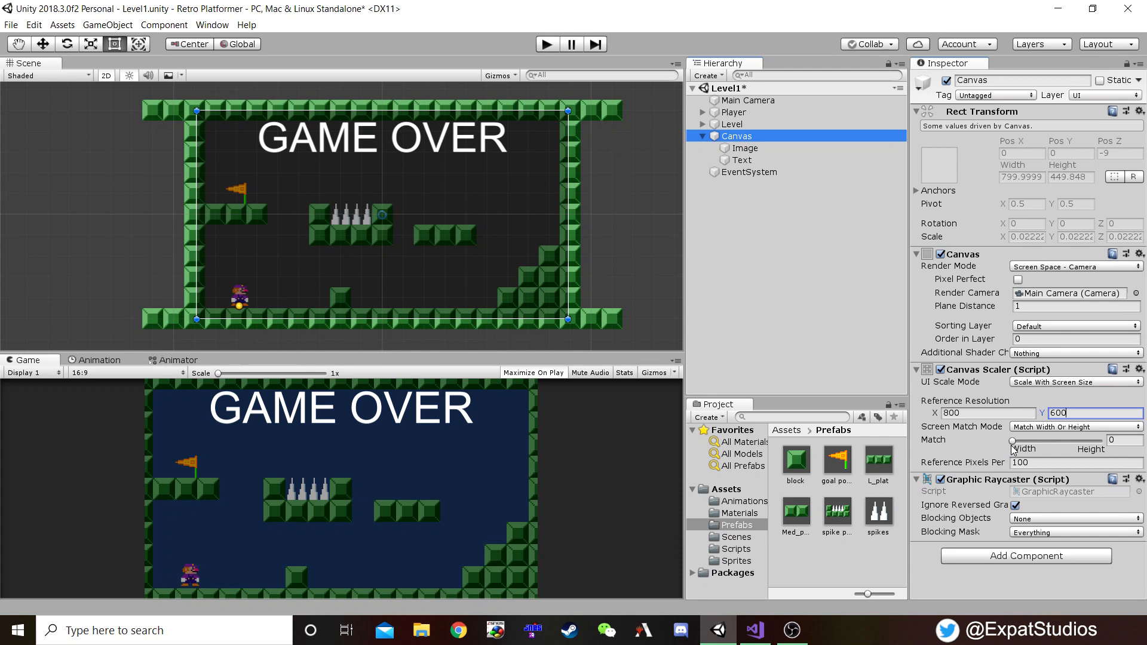
pyautogui.moveTo(1013, 448); pyautogui.dragTo(1124, 449)
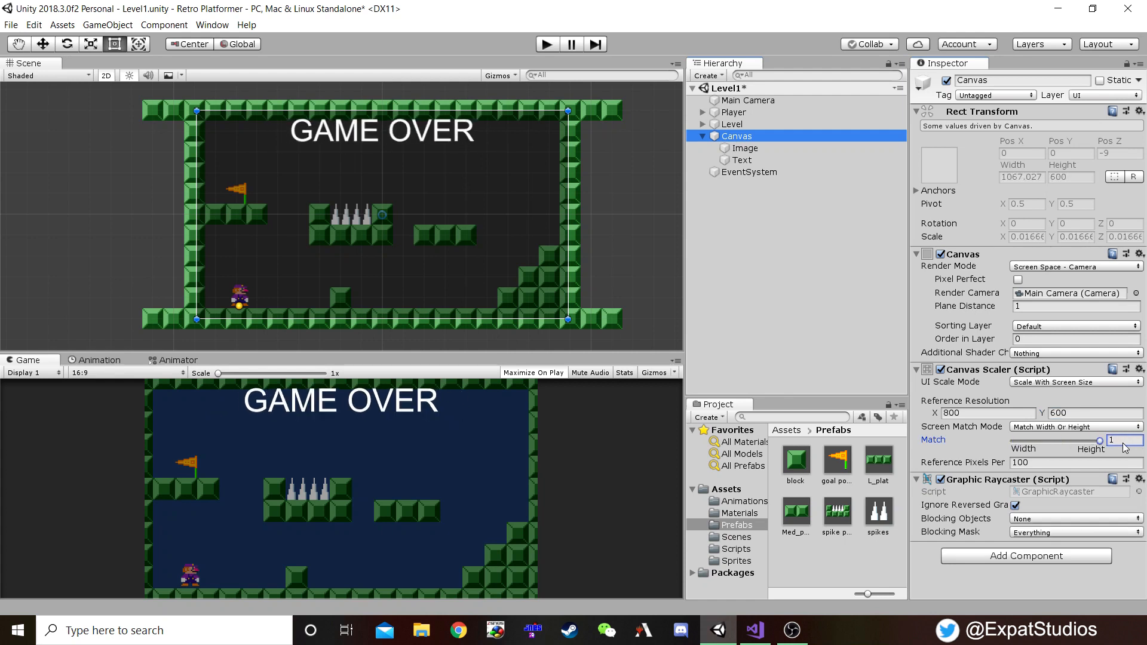
pyautogui.click(1123, 441)
pyautogui.write('.5')
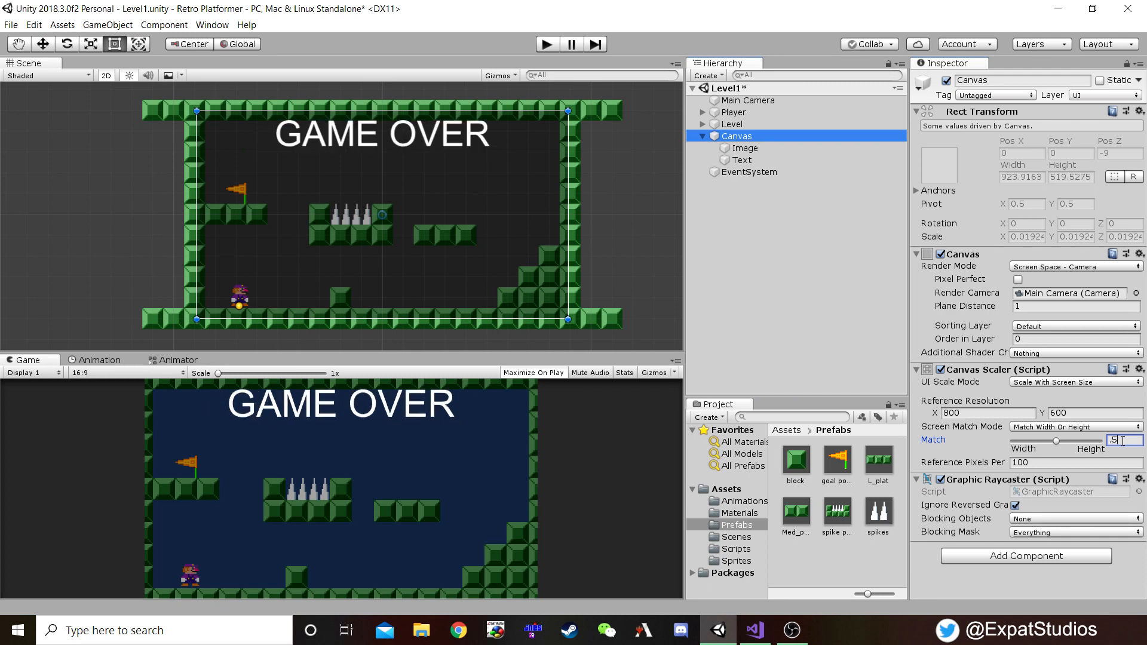
pyautogui.press('Return')
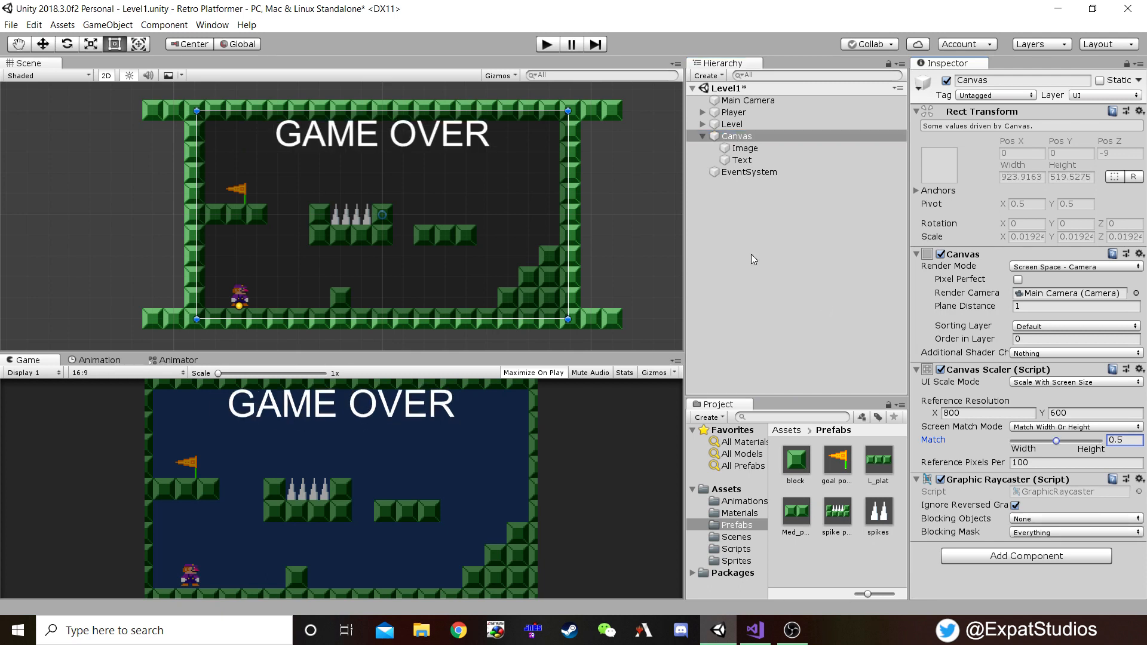
pyautogui.click(547, 45)
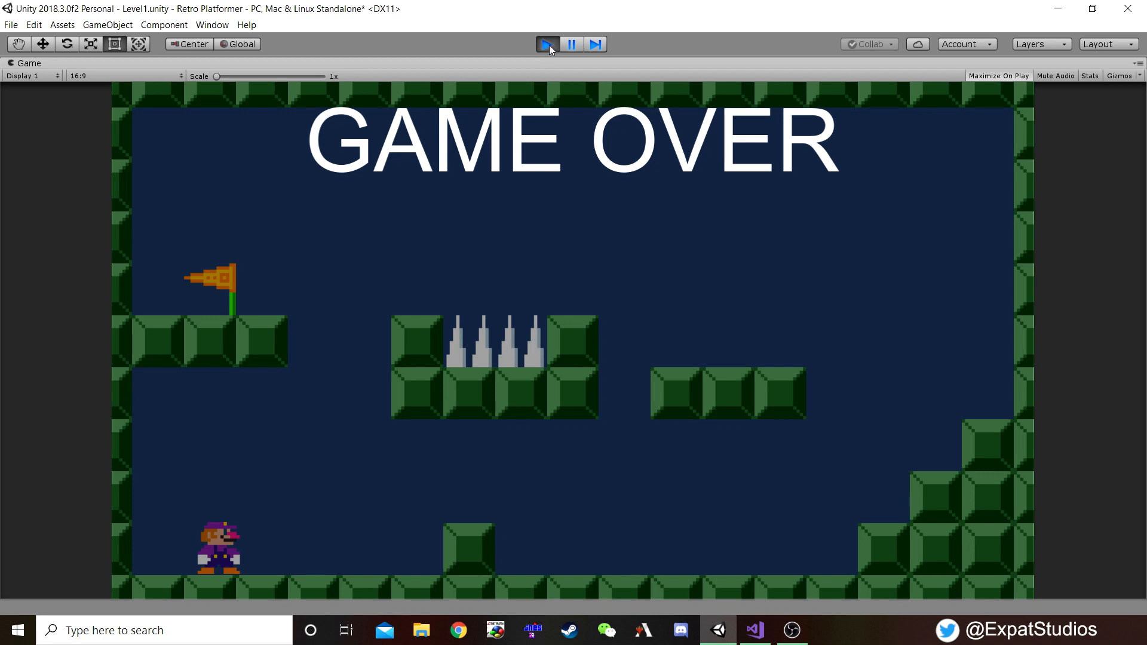
pyautogui.click(548, 45)
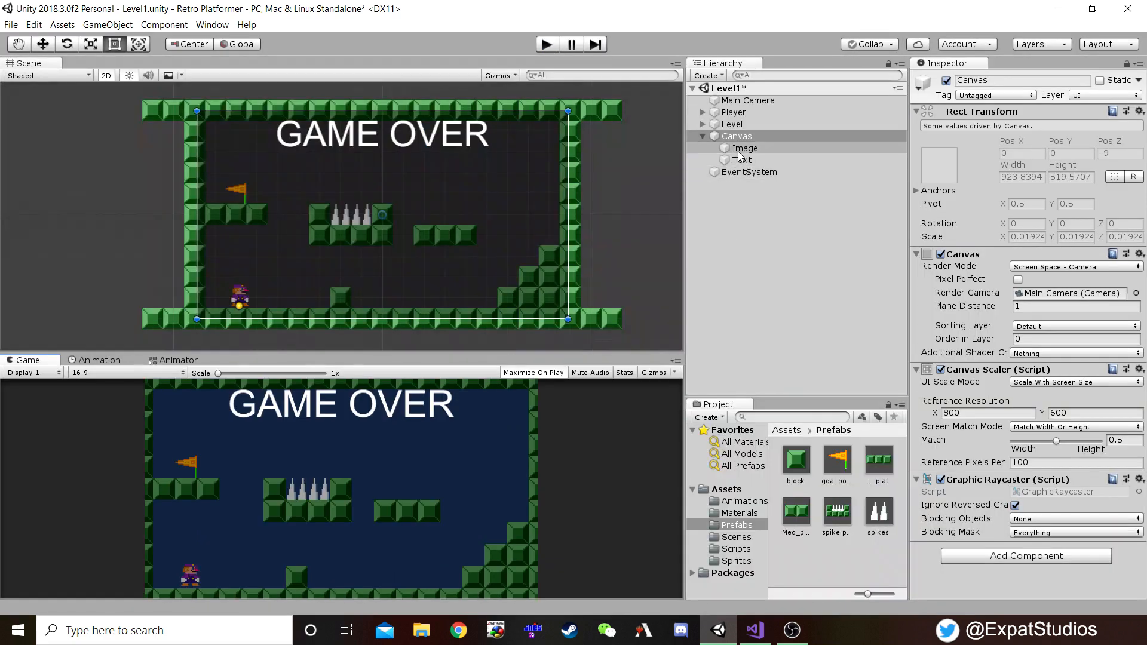
# - Move the GAME OVER text down to Pos X 0, Pos Y about -131, and test it in play mode
pyautogui.click(743, 161)
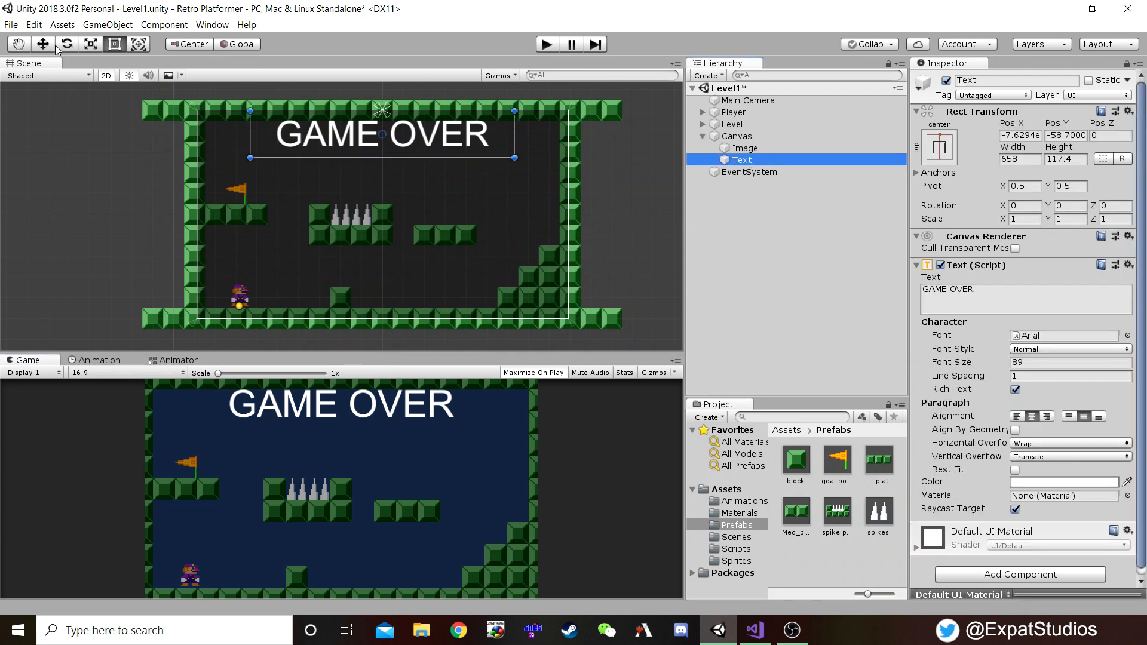
pyautogui.moveTo(382, 140); pyautogui.dragTo(382, 169)
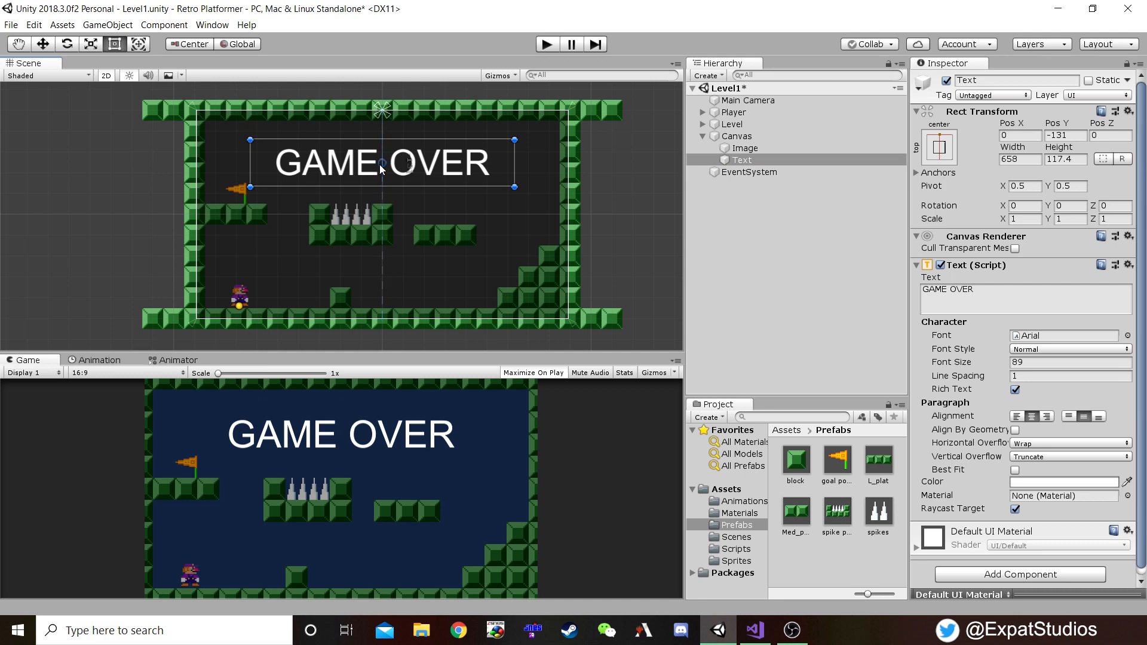
pyautogui.click(548, 43)
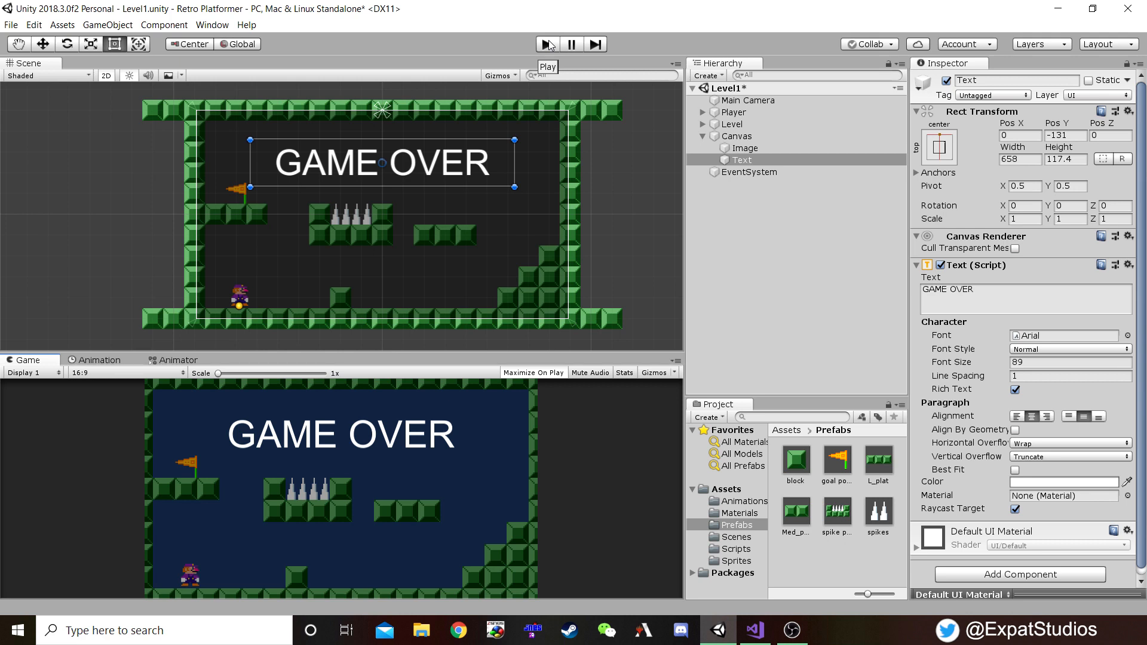
# - Add a UI Button as a child of the Canvas
pyautogui.click(737, 137)
pyautogui.rightClick(736, 138)
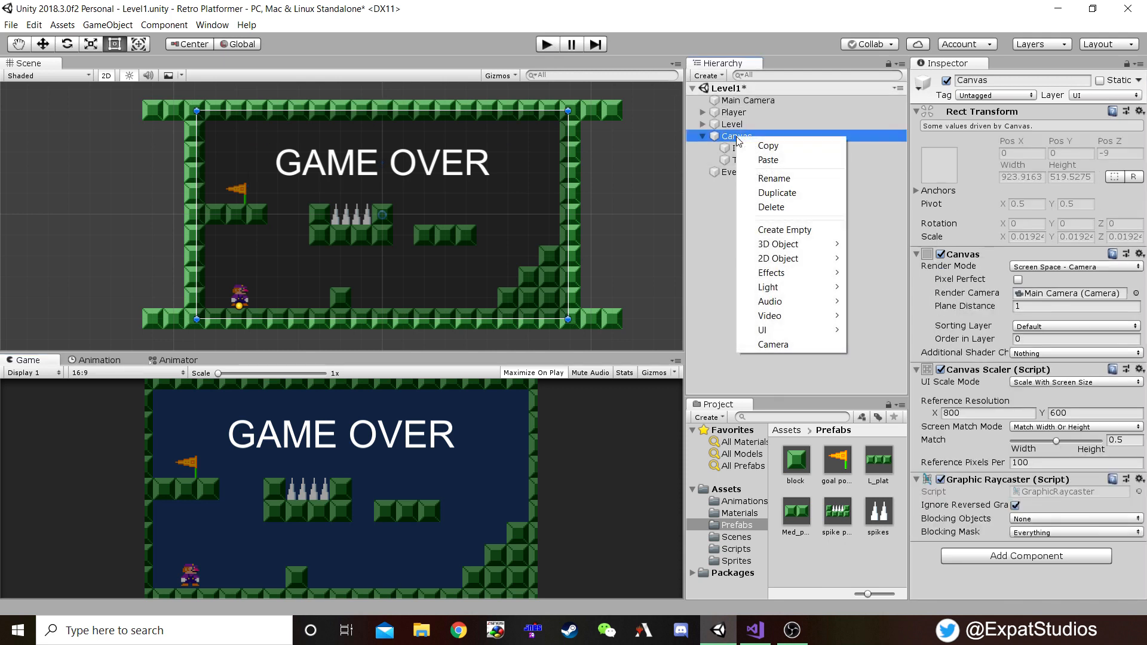
pyautogui.moveTo(820, 333)
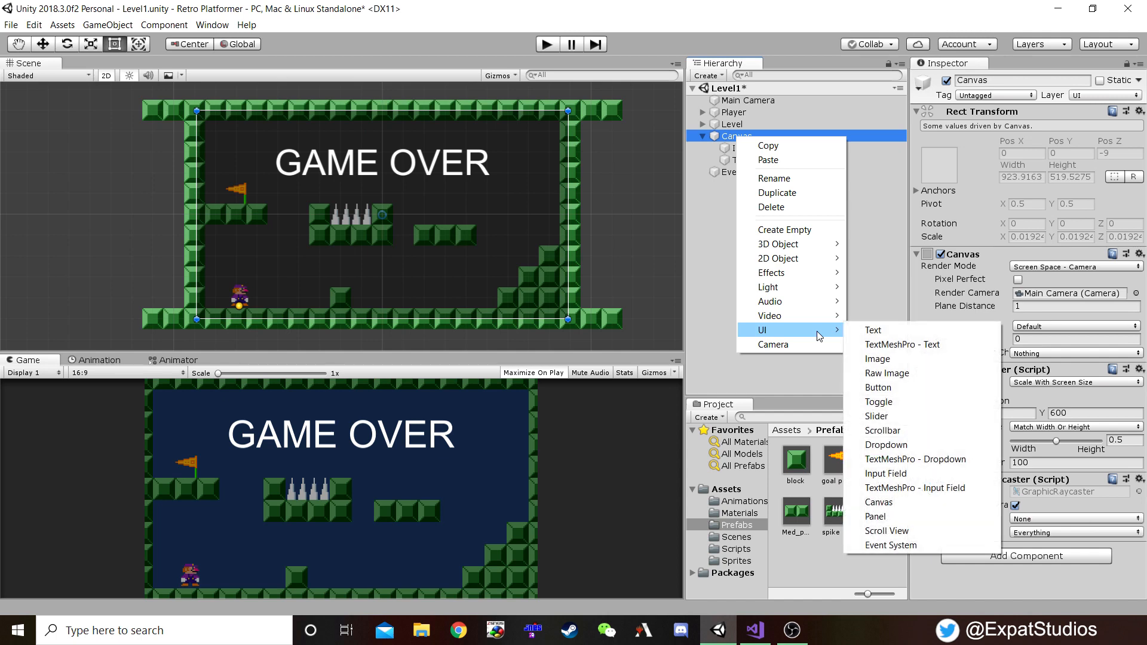
pyautogui.click(884, 389)
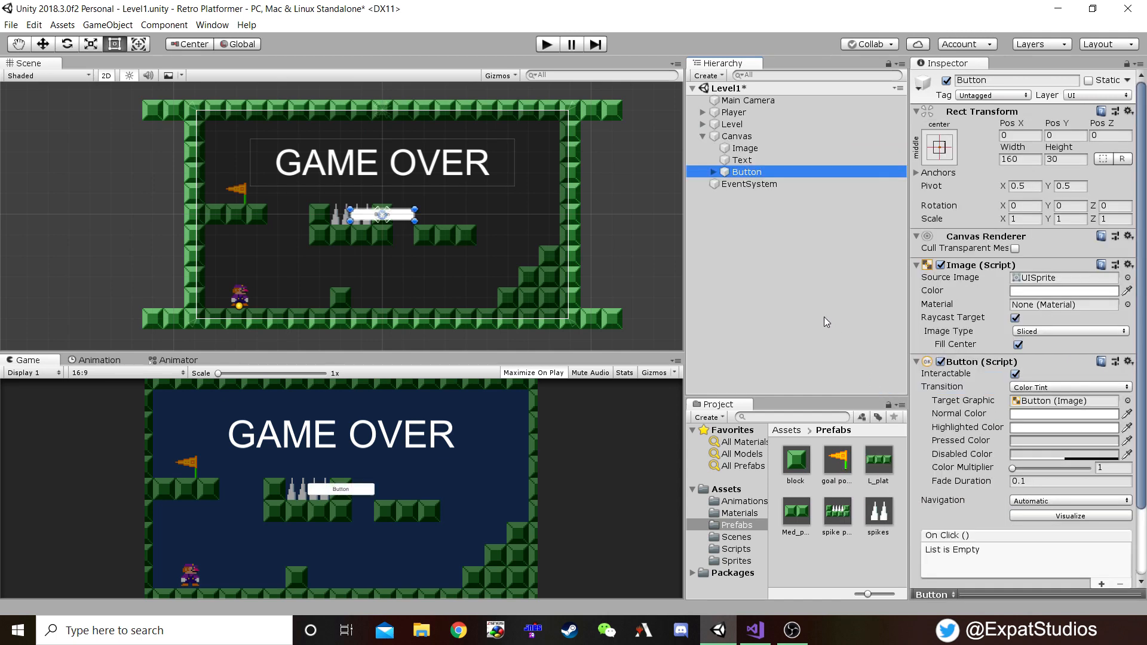
pyautogui.scroll(1, 367, 228)
pyautogui.scroll(2, 365, 224)
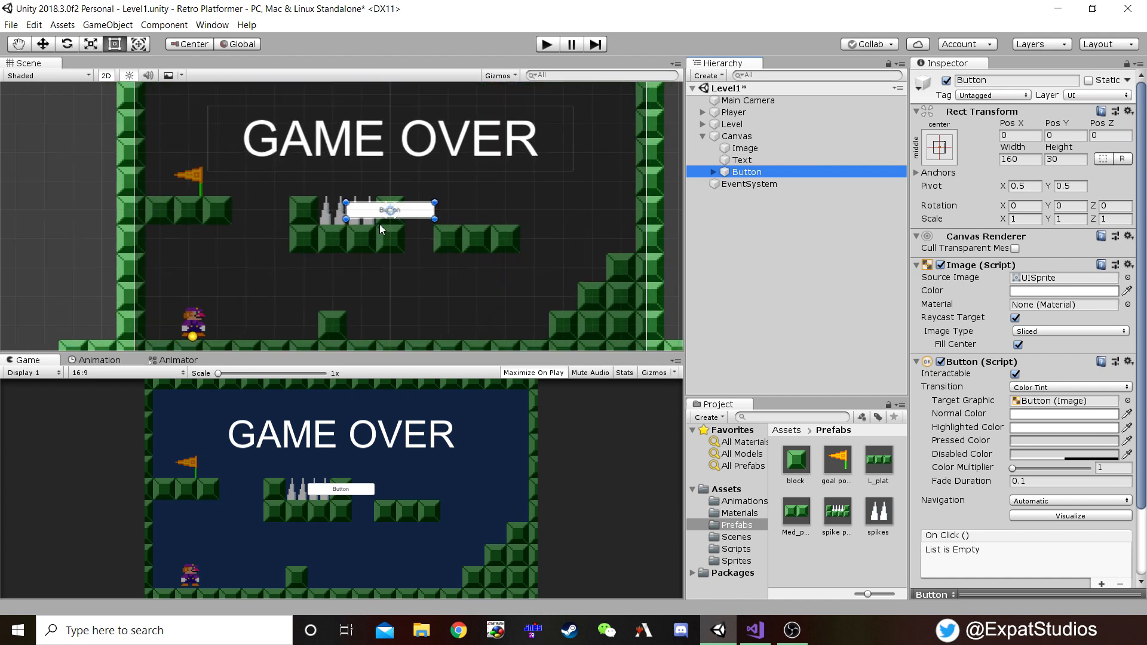
# - Expand the new Button to show its child Text and rename the Button as Replay
pyautogui.click(713, 172)
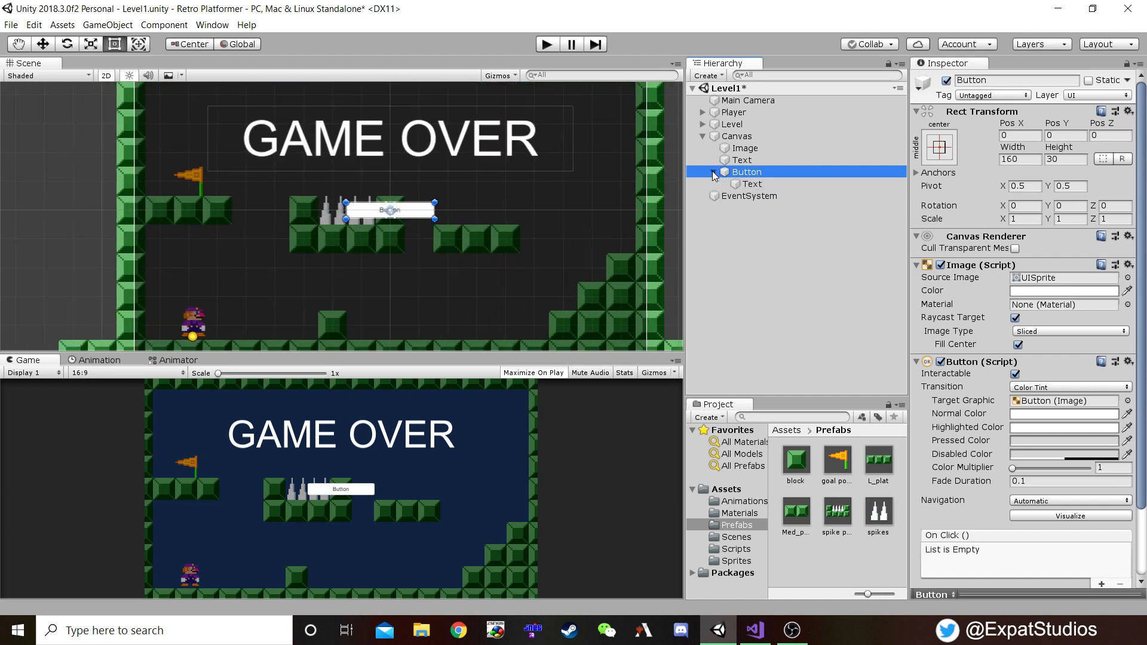
pyautogui.click(752, 187)
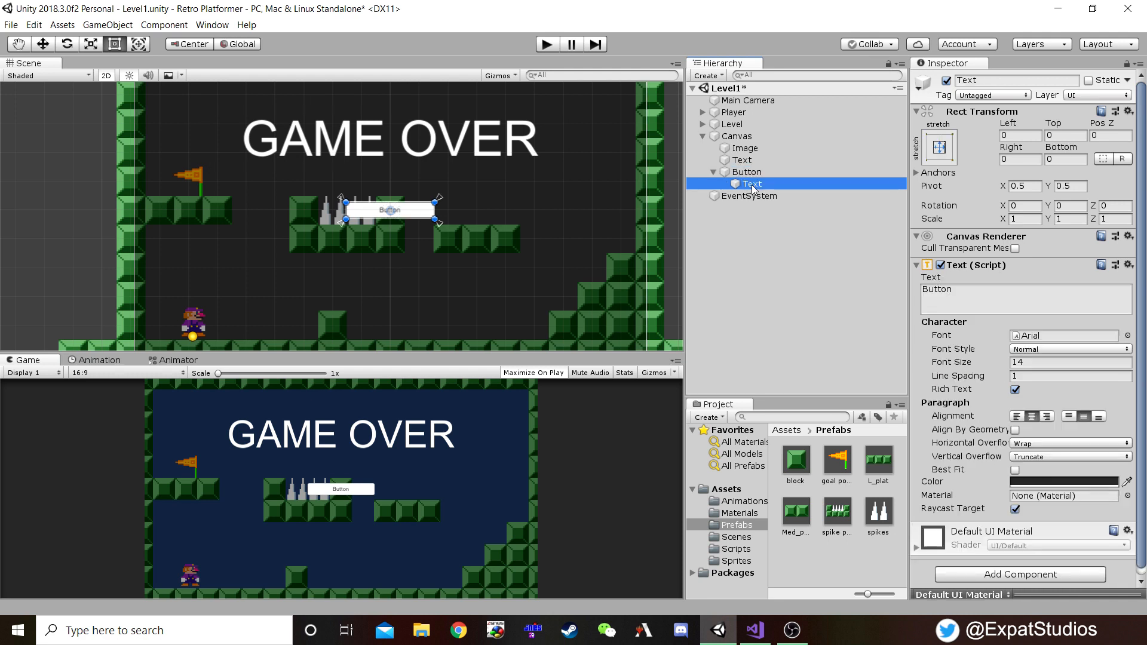
pyautogui.click(750, 174)
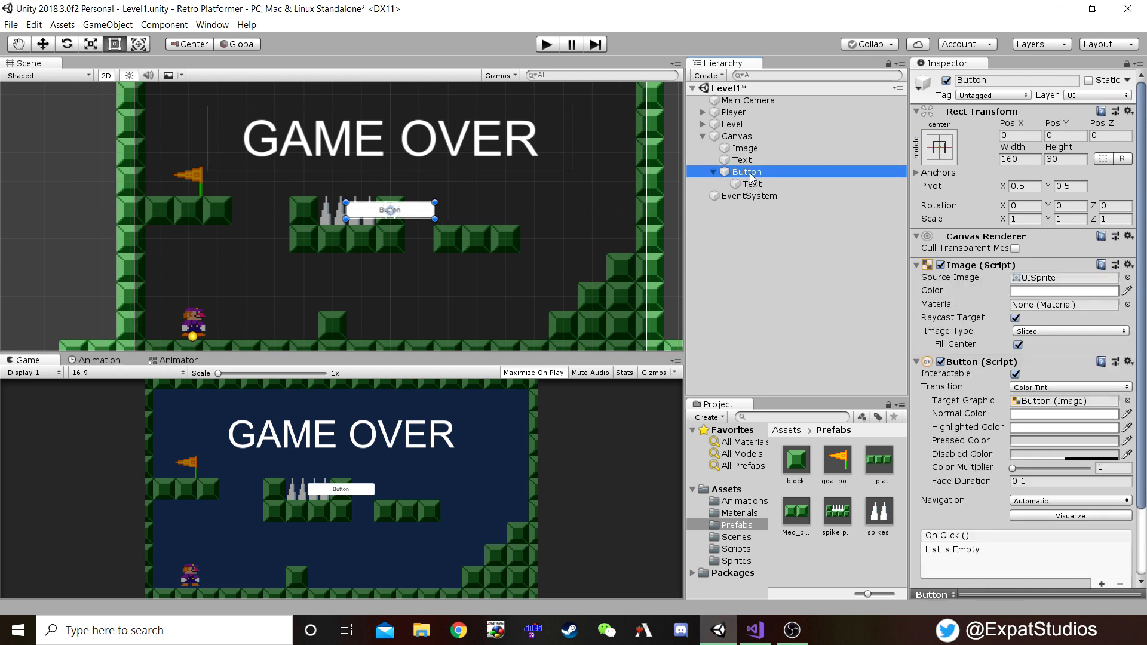
pyautogui.click(750, 176)
pyautogui.write('Re')
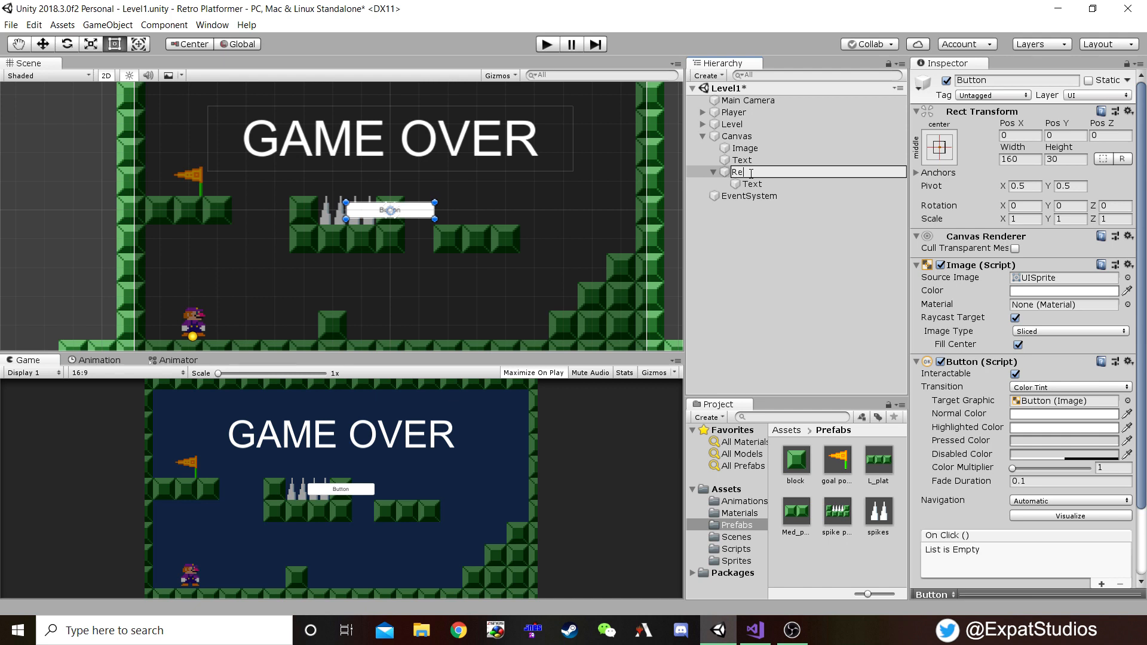
pyautogui.write('play')
pyautogui.press('Return')
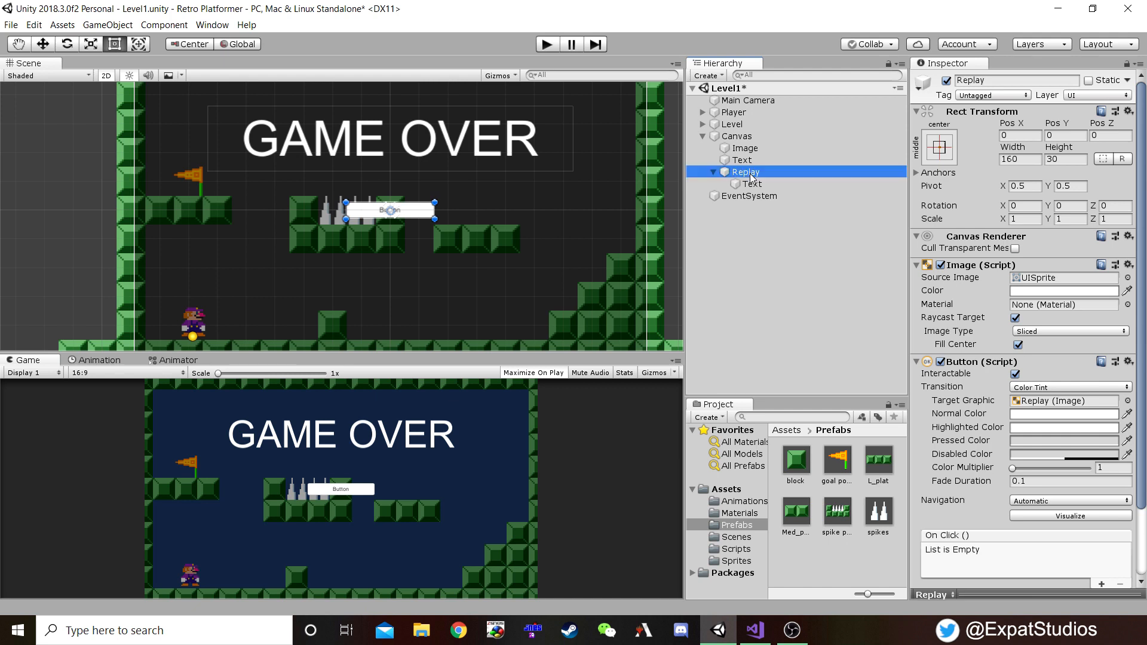
# - Set the label text of the Replay button to "Replay"
pyautogui.click(752, 184)
pyautogui.click(937, 291)
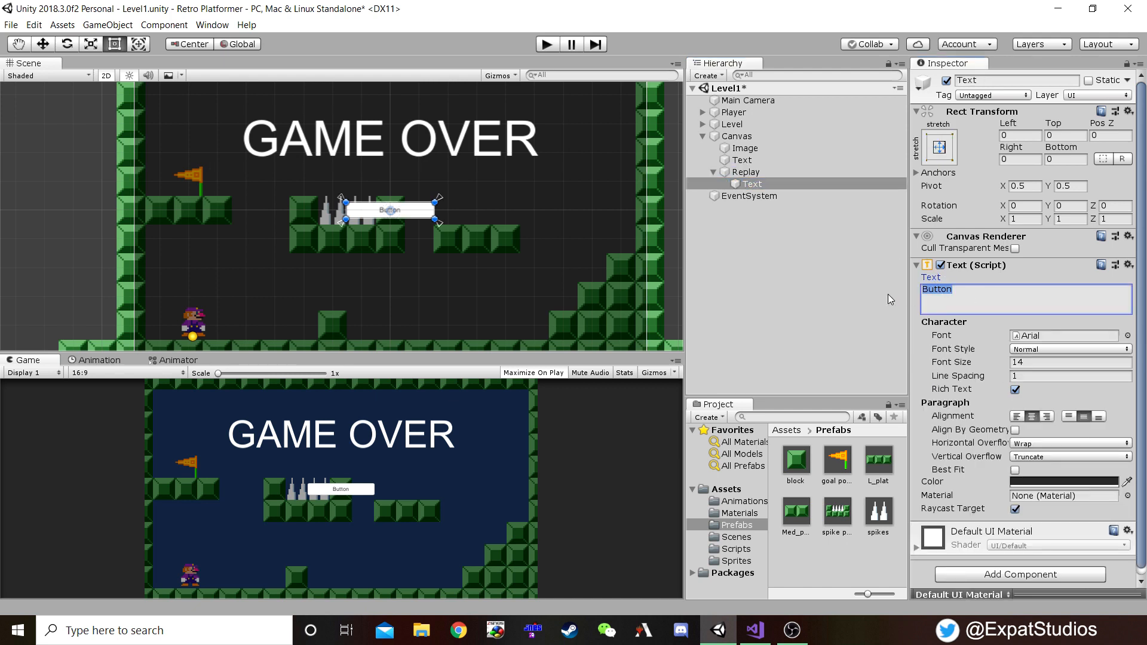
pyautogui.write('Replay')
pyautogui.scroll(3, 365, 241)
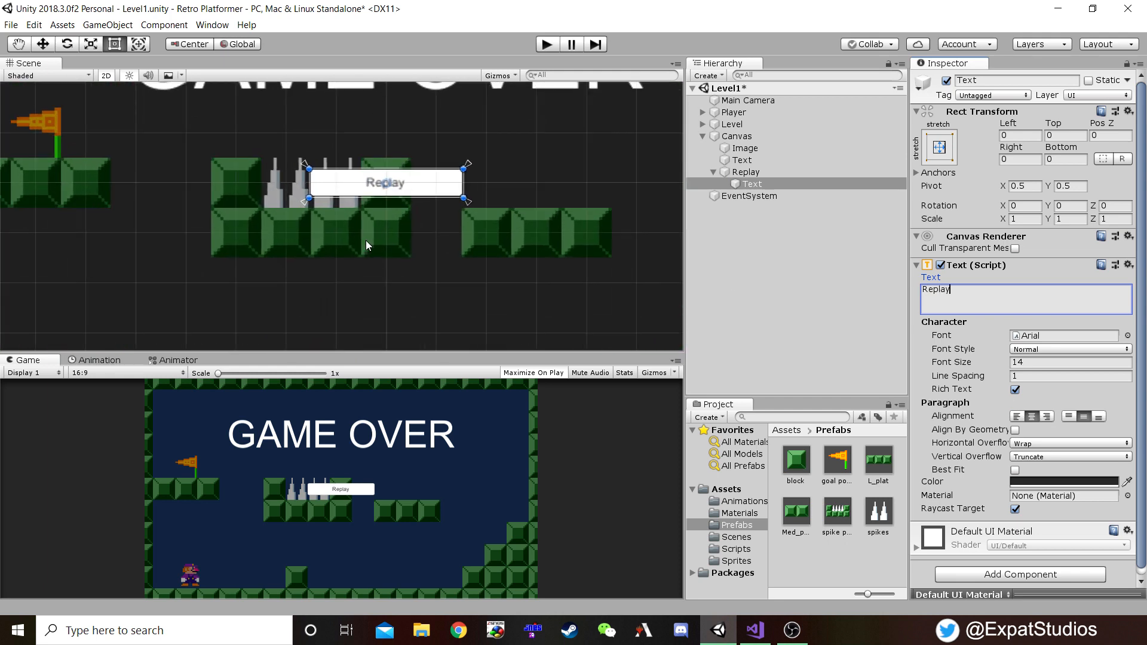
pyautogui.scroll(-2, 365, 241)
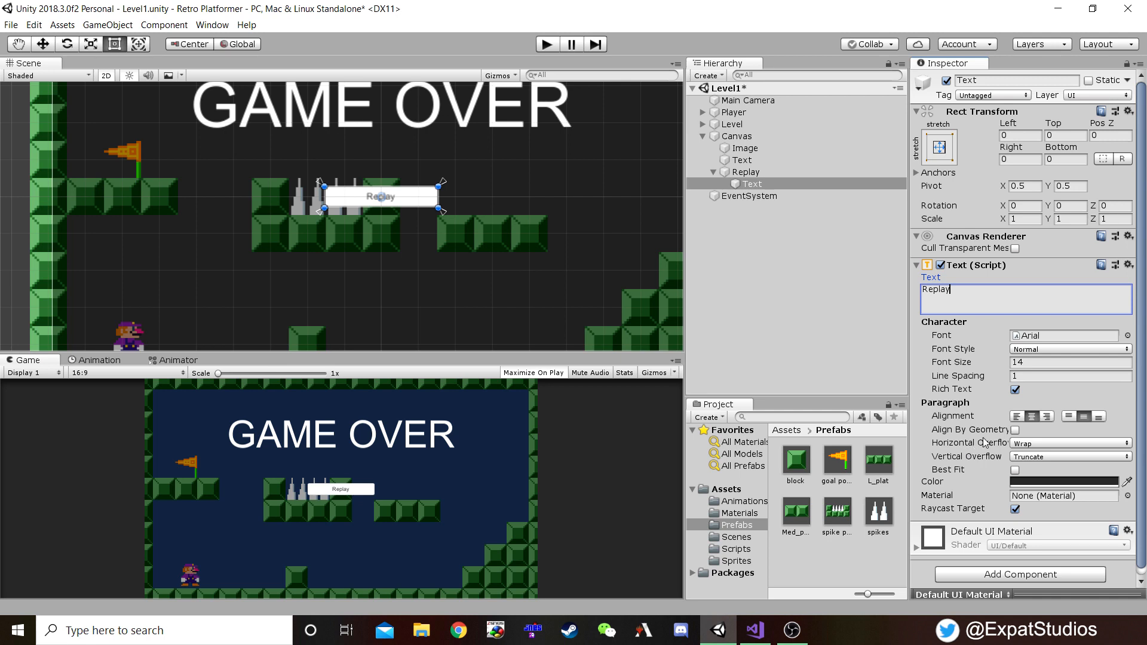
# - Set both the Horizontal Overflow and Vertical Overflow of the Replay label to Overflow
pyautogui.click(1078, 445)
pyautogui.click(1058, 474)
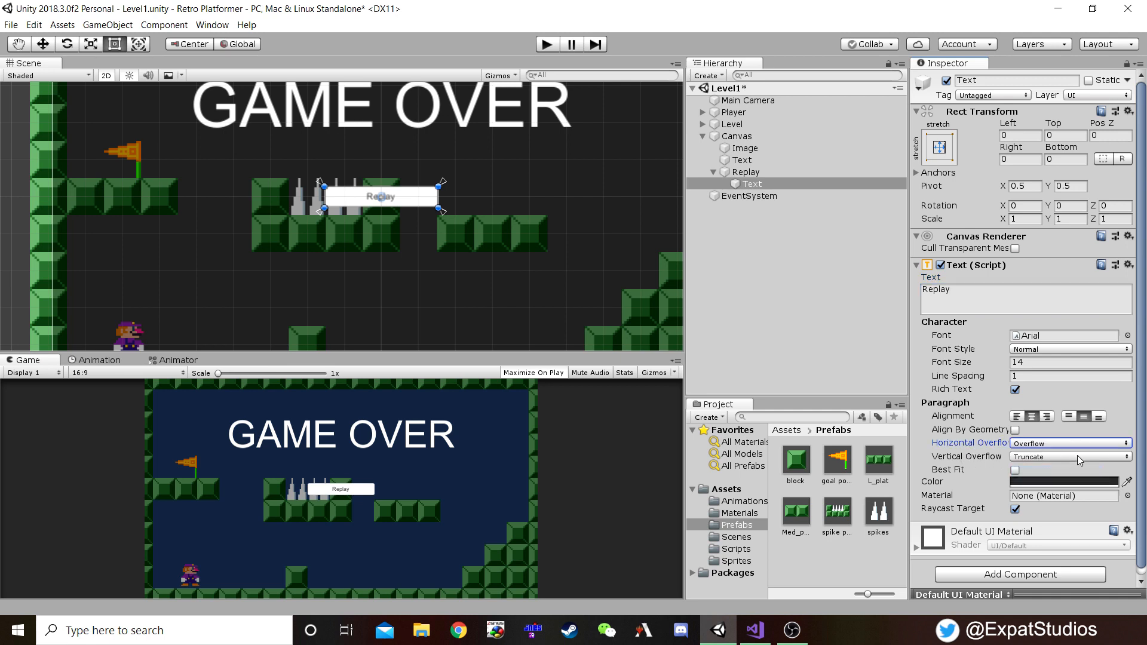
pyautogui.click(1079, 459)
pyautogui.click(1058, 488)
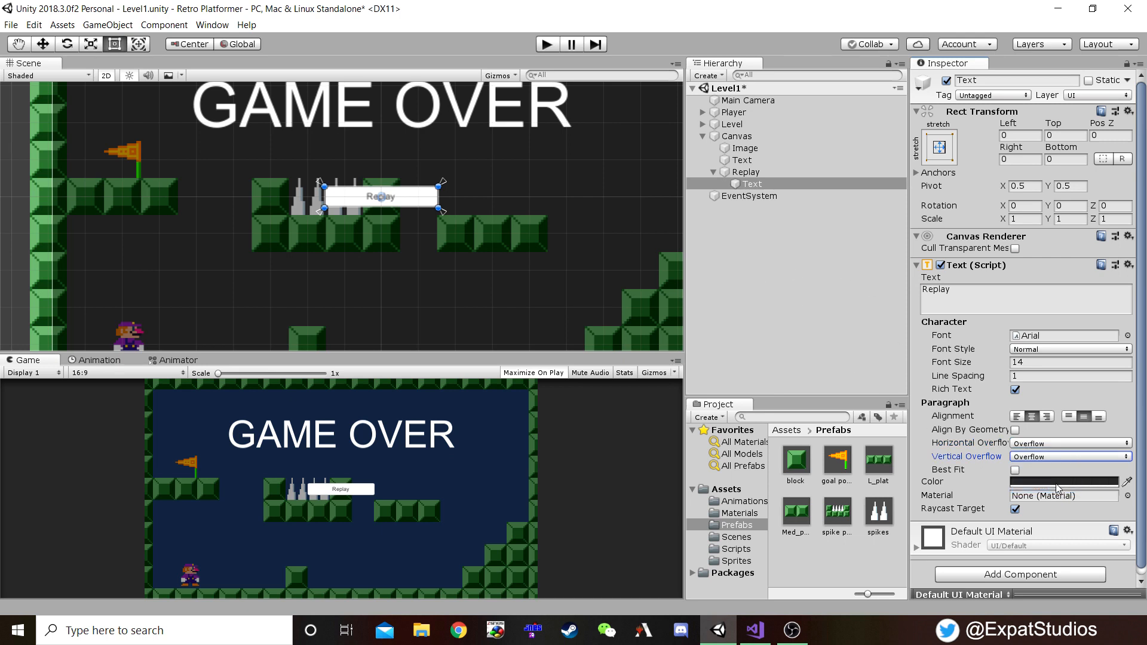
# - Test the Replay button's response in play mode, then stop the game
pyautogui.scroll(-1, 1028, 466)
pyautogui.click(745, 174)
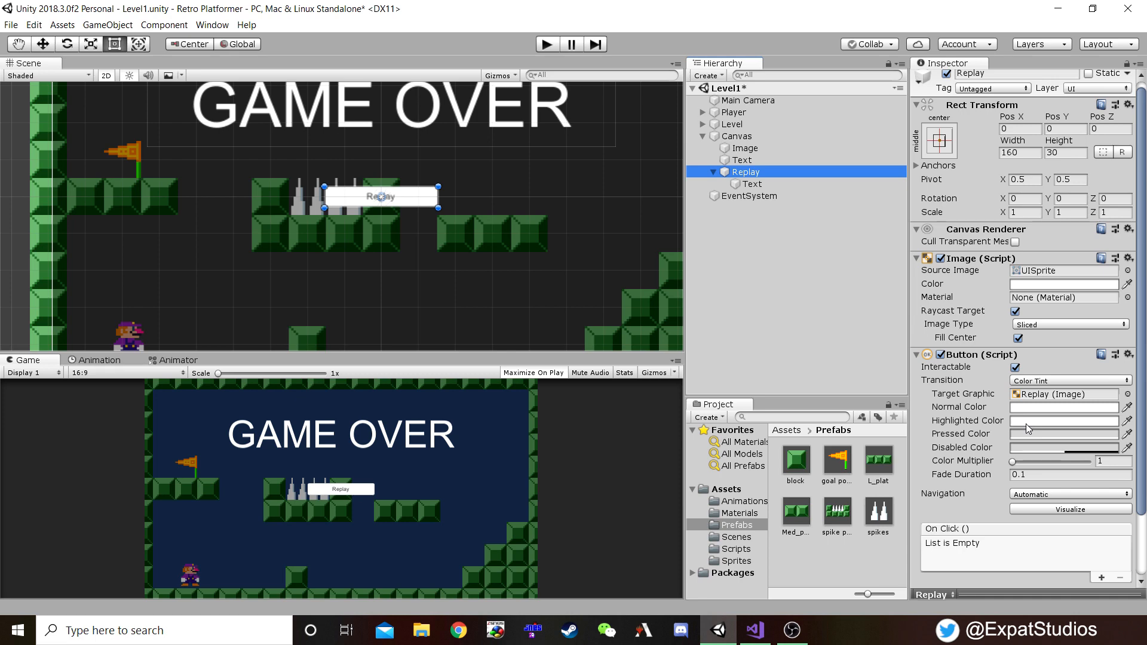
pyautogui.click(546, 44)
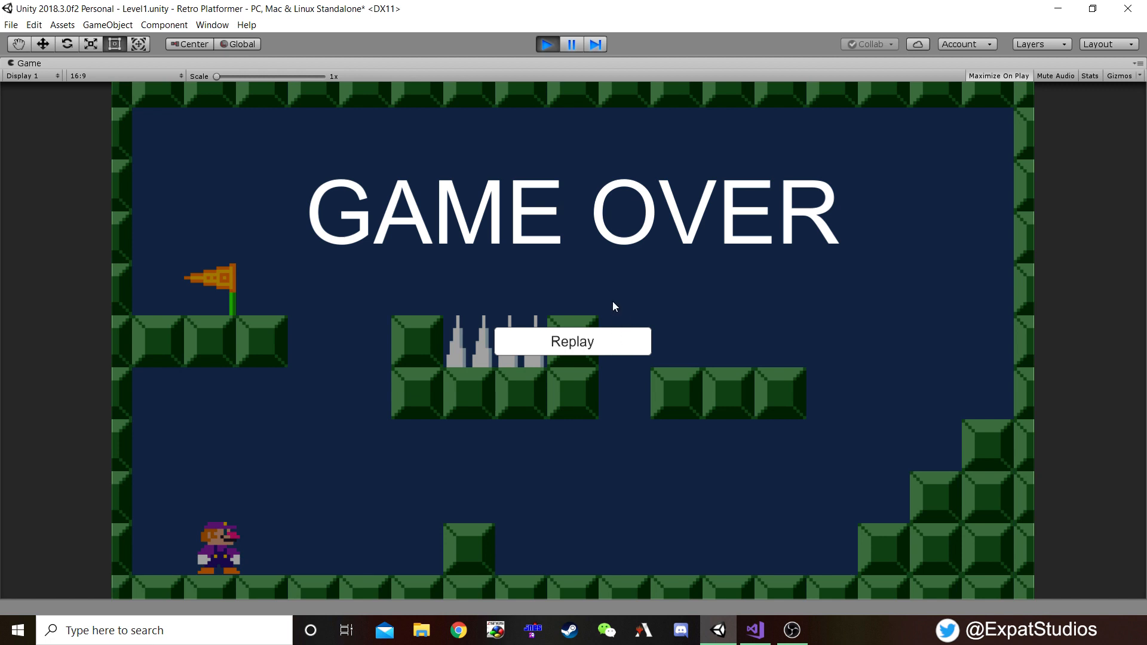
pyautogui.click(600, 352)
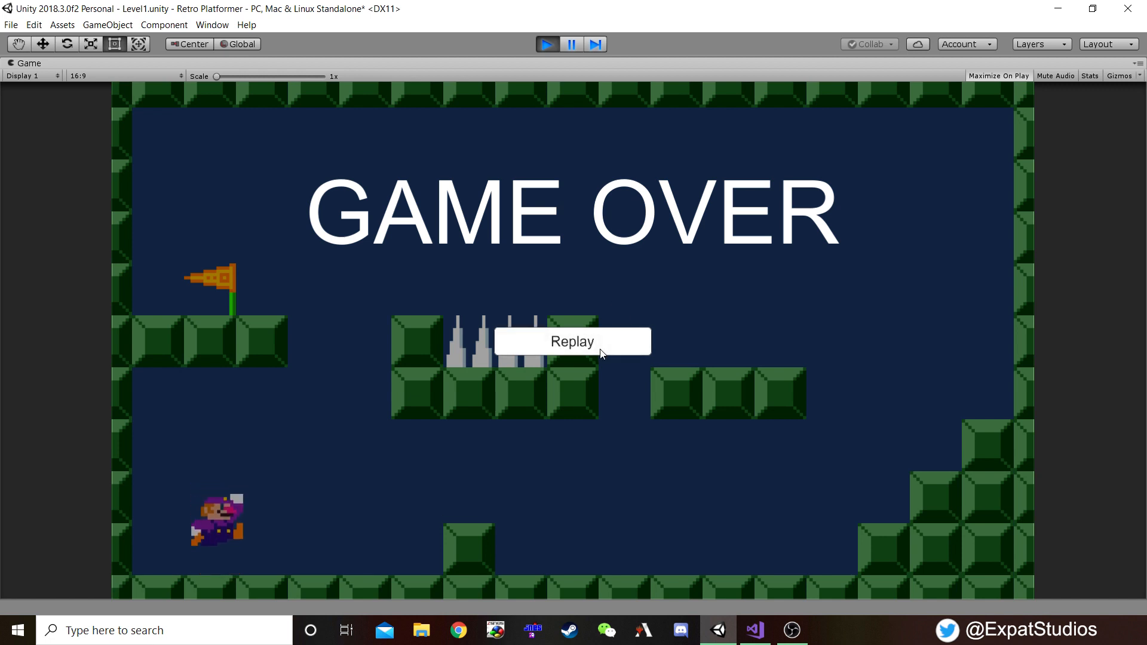
pyautogui.click(601, 350)
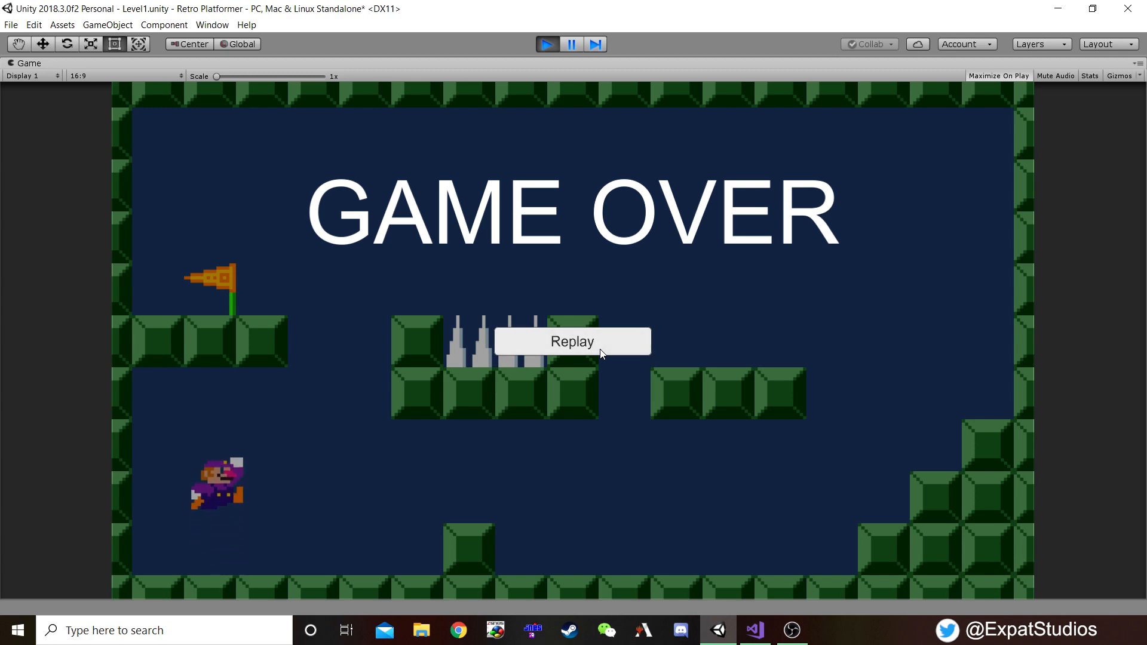
pyautogui.click(546, 44)
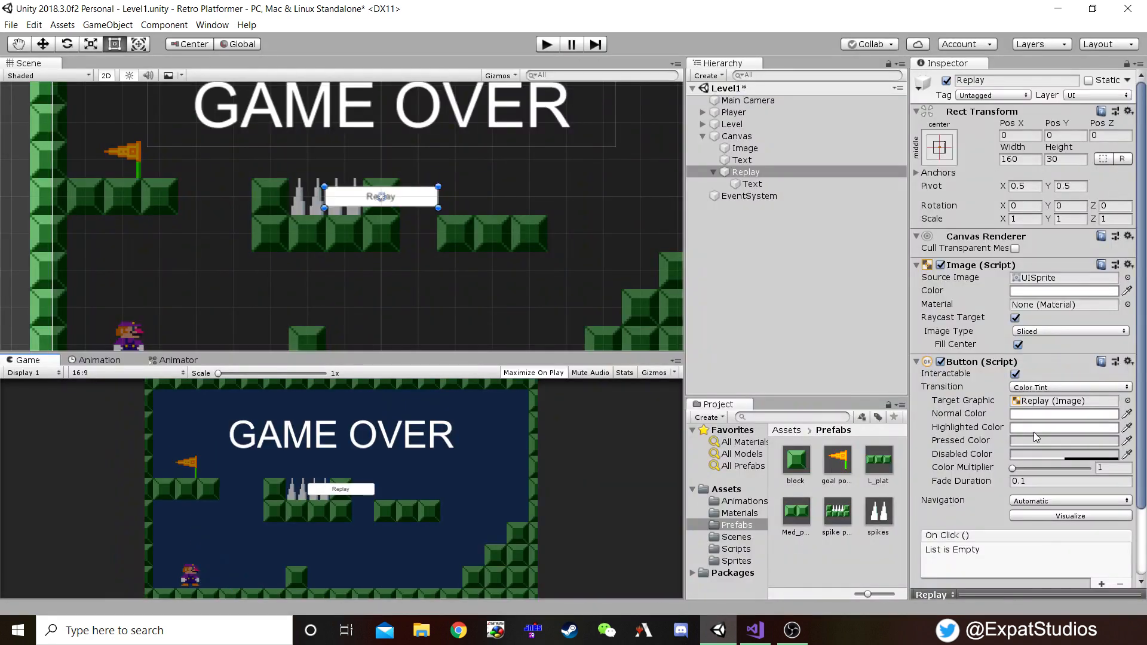
# - Set the Replay button's Normal Color to bright red and its Highlighted Color to dark red
pyautogui.click(1034, 414)
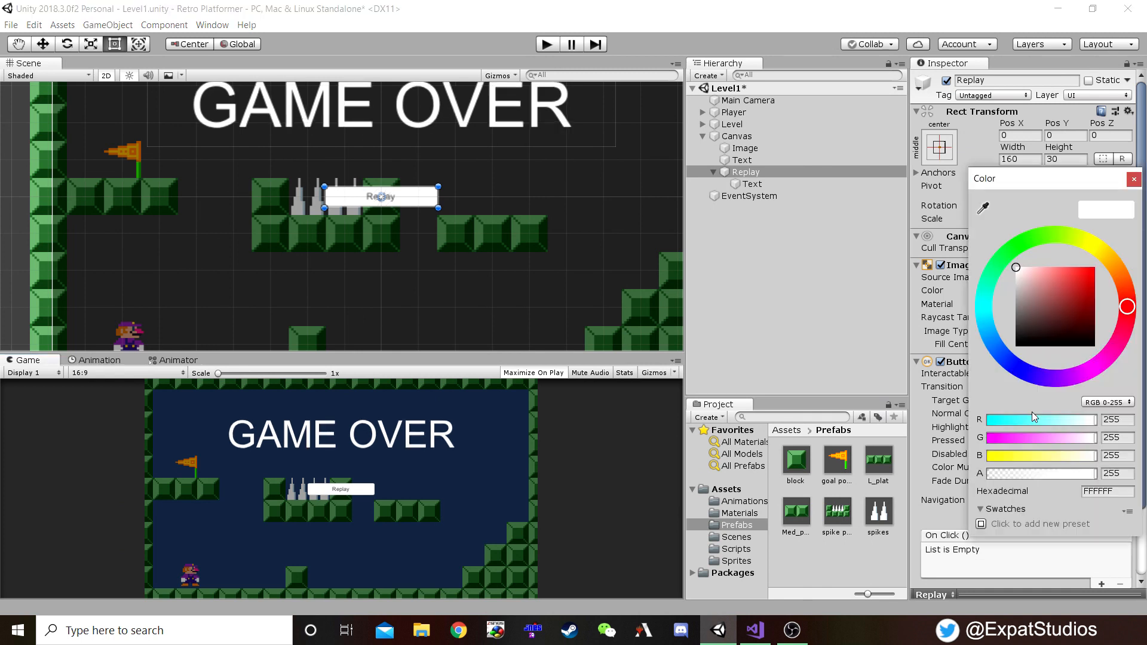
pyautogui.moveTo(1063, 307)
pyautogui.mouseDown()
pyautogui.moveTo(1048, 257)
pyautogui.moveTo(1125, 249)
pyautogui.mouseUp()
pyautogui.click(1134, 180)
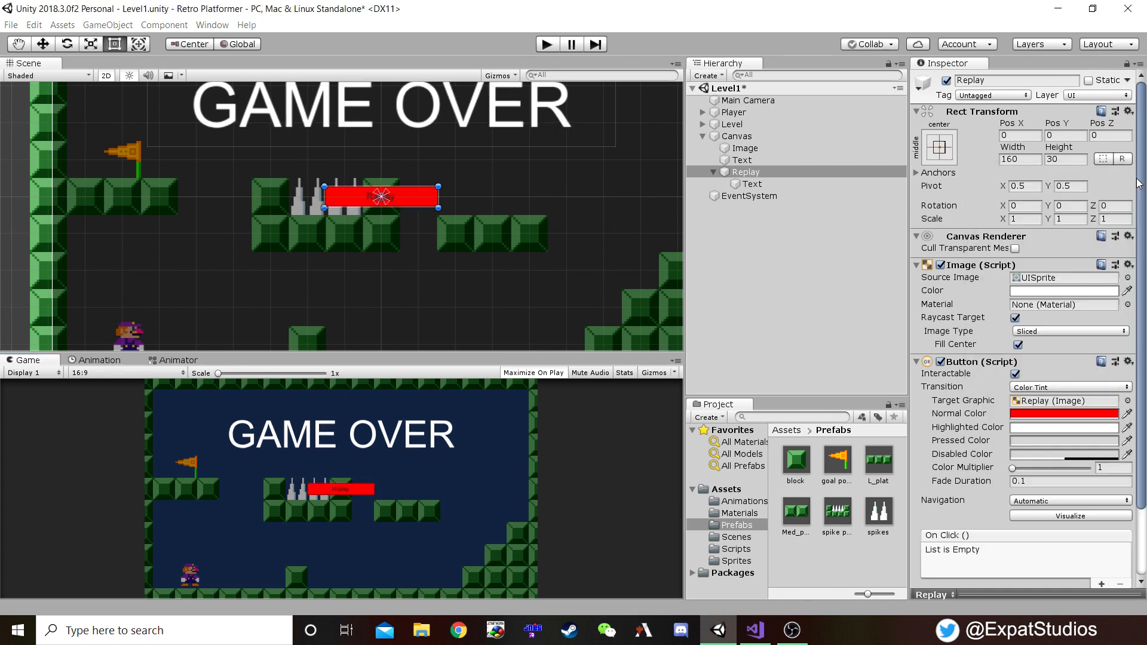
pyautogui.click(1022, 429)
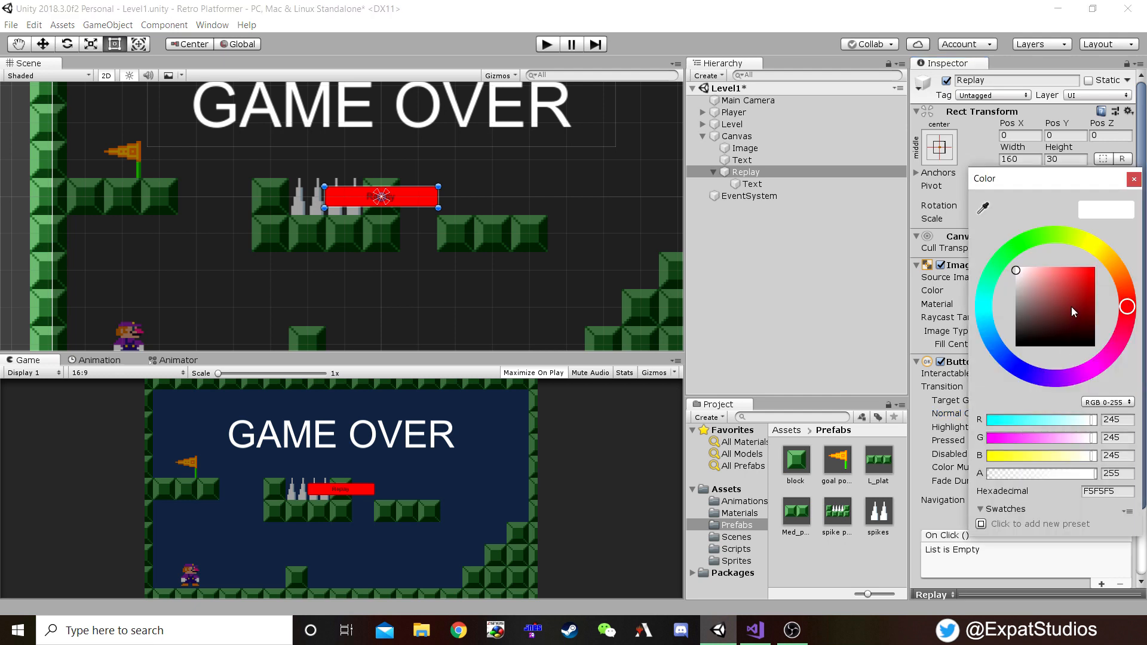
pyautogui.moveTo(1074, 312)
pyautogui.mouseDown()
pyautogui.moveTo(1103, 318)
pyautogui.moveTo(1103, 307)
pyautogui.mouseUp()
pyautogui.click(1134, 180)
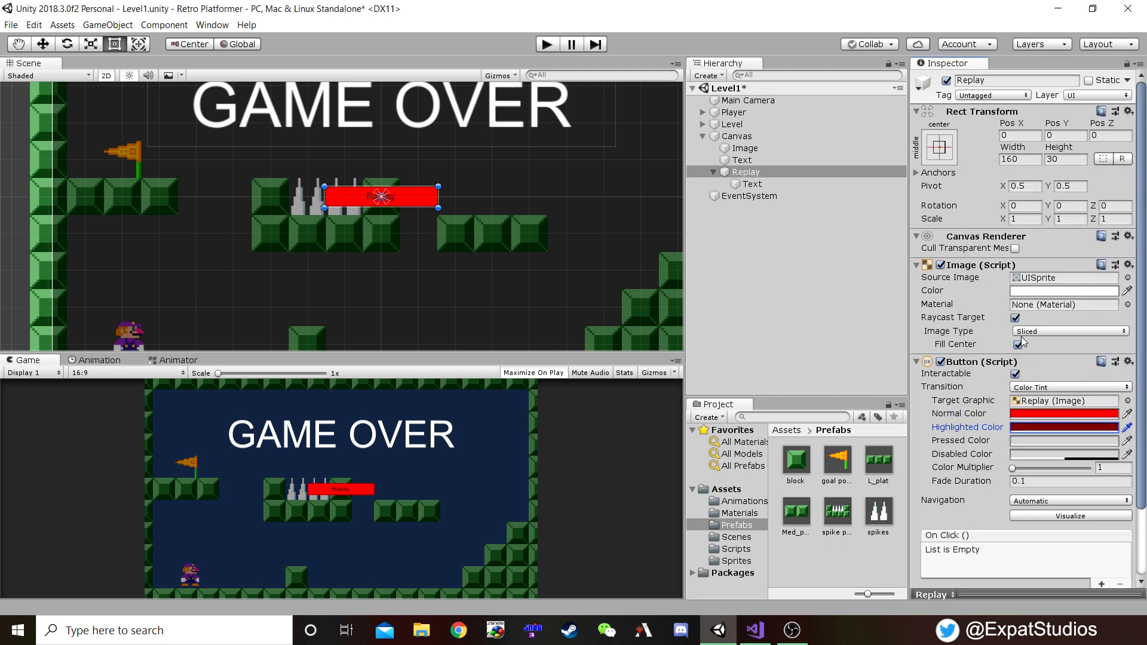
# - Set the Replay label's text color to white (FFFFFF)
pyautogui.click(760, 190)
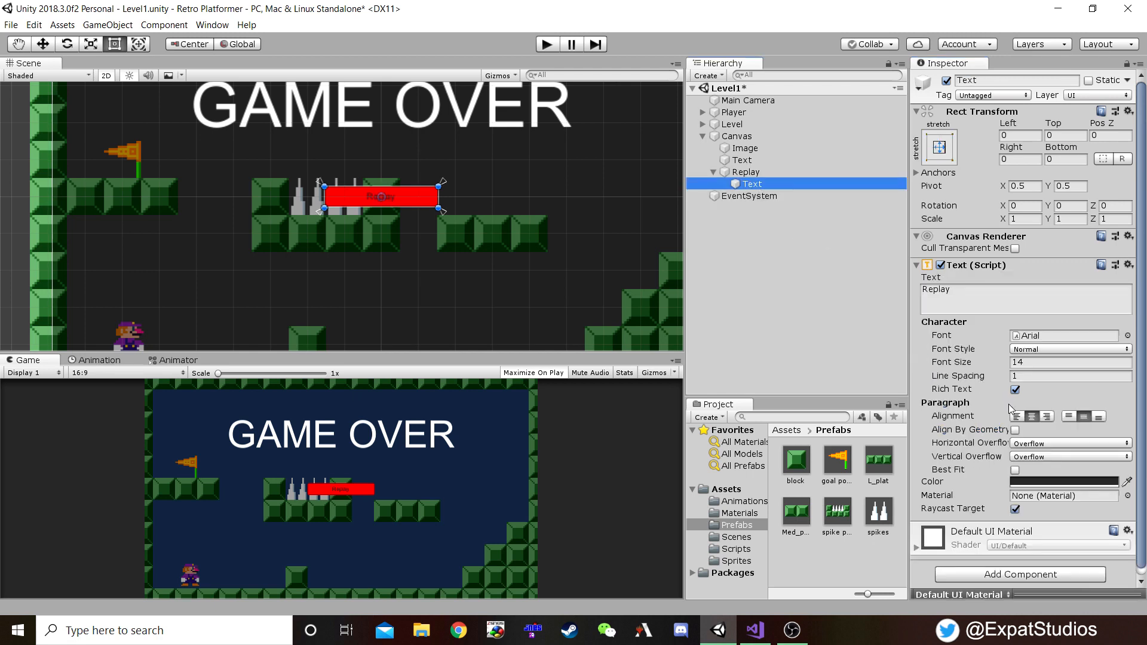
pyautogui.click(1022, 486)
pyautogui.moveTo(1030, 345); pyautogui.dragTo(983, 239)
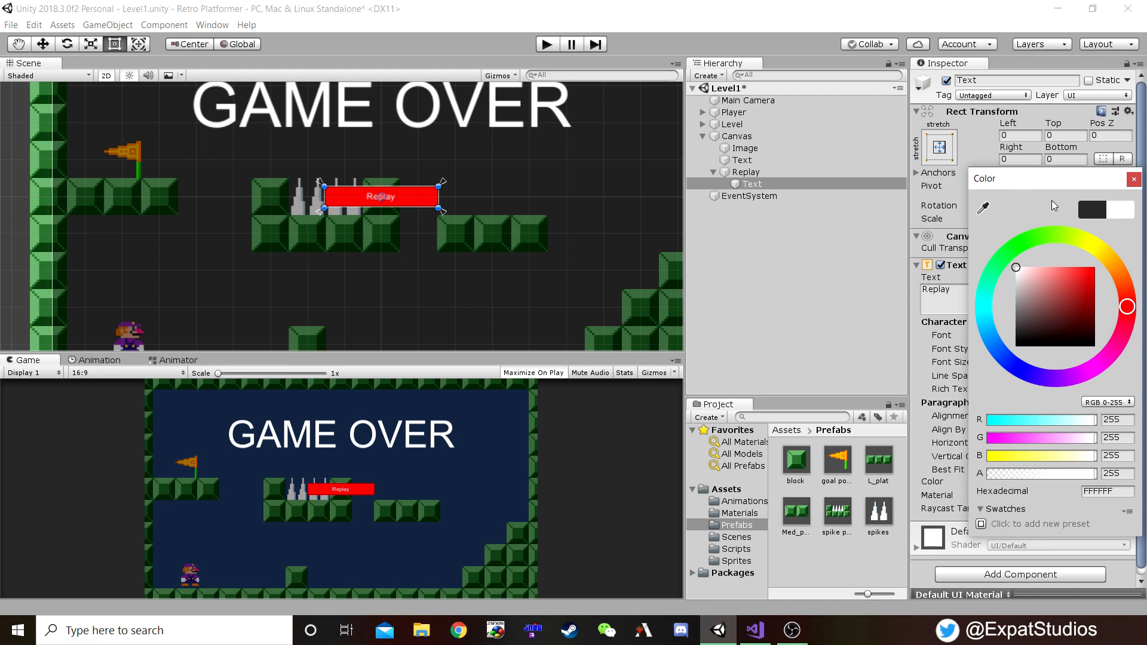
pyautogui.click(1134, 180)
# - Duplicate the Replay button and rename the copy as Quit
pyautogui.click(762, 173)
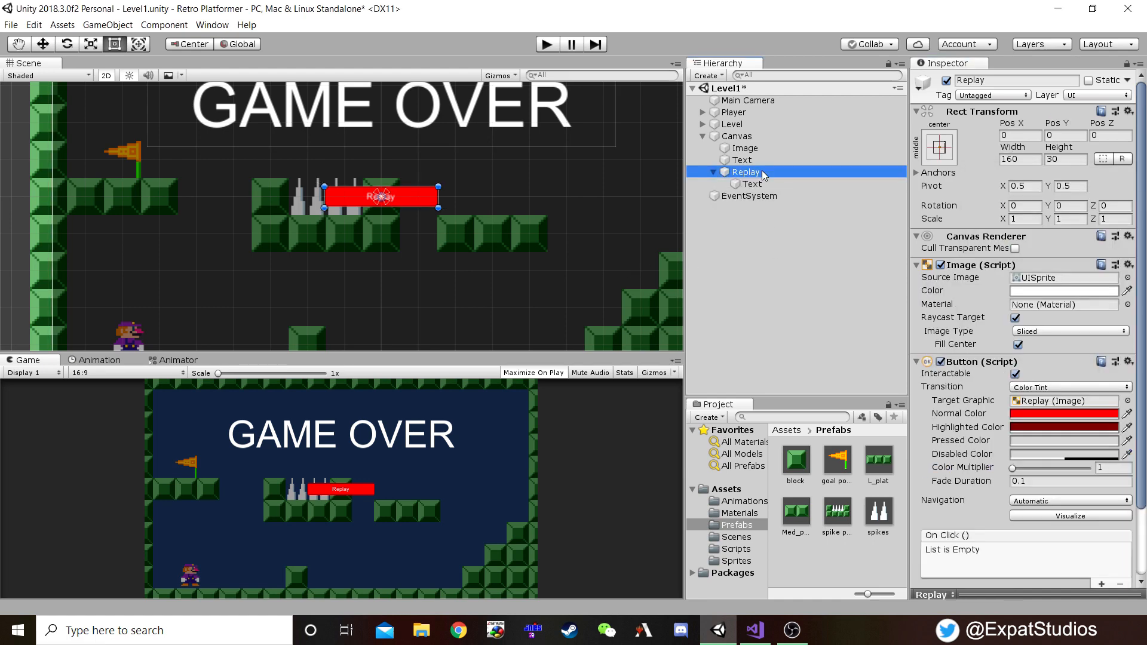
pyautogui.hotkey('ctrl', 'd')
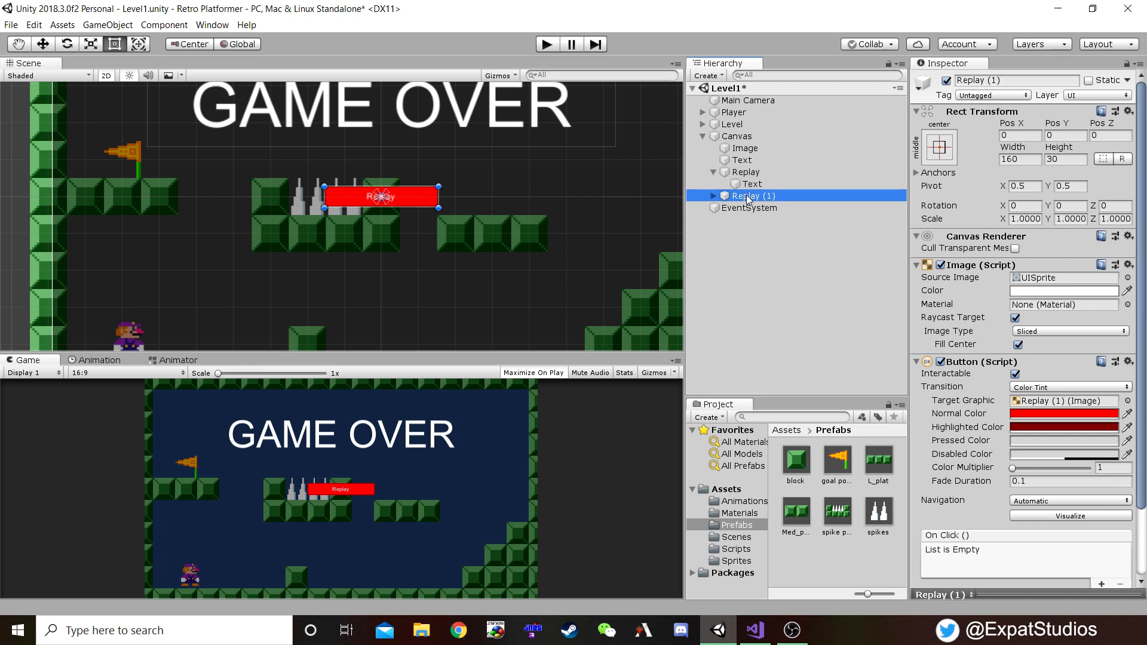
pyautogui.click(746, 196)
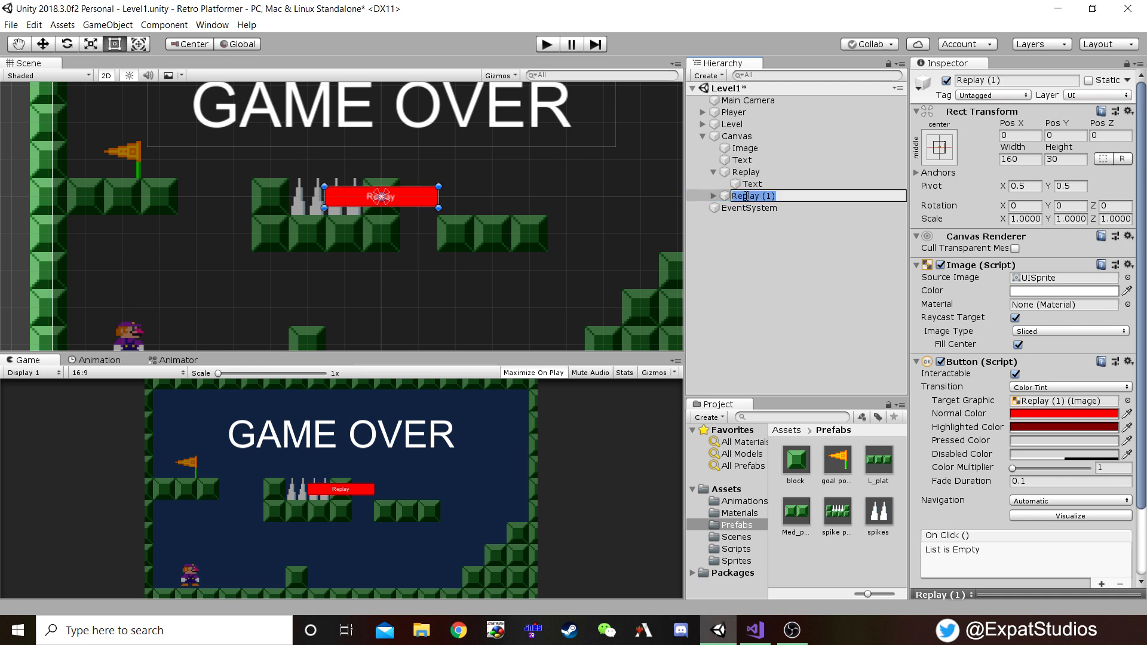
pyautogui.write('Quit')
pyautogui.press('BackSpace')
pyautogui.write('t')
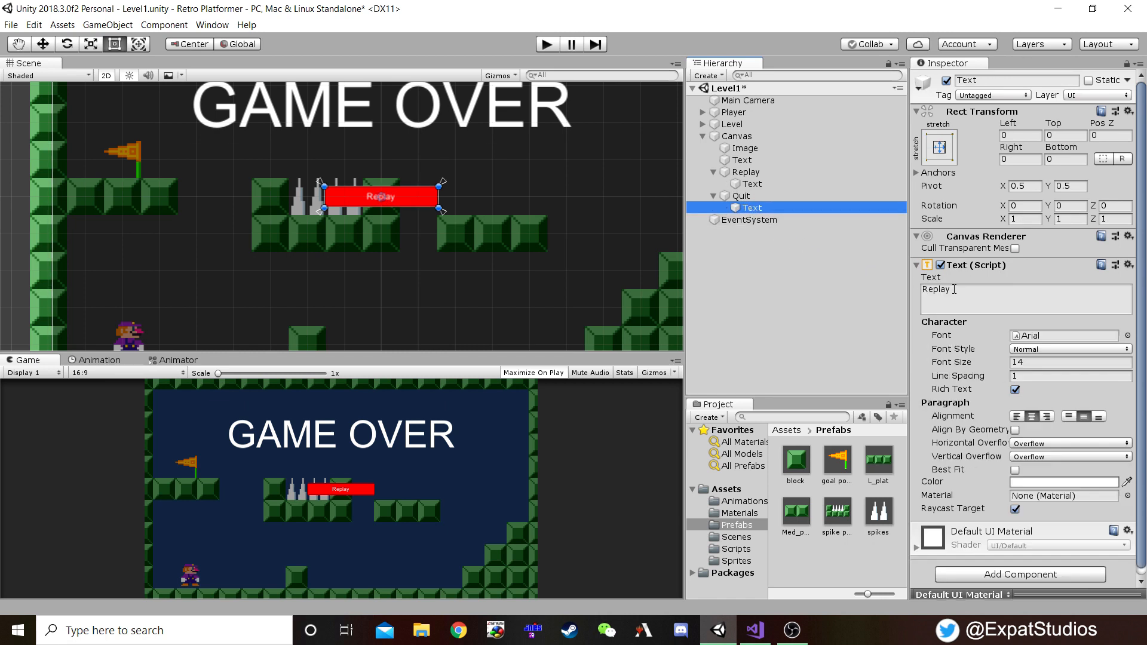
# - Set the Quit button's label text to "Quit" and move the button straight below Replay, to about Pos Y -67
pyautogui.click(954, 289)
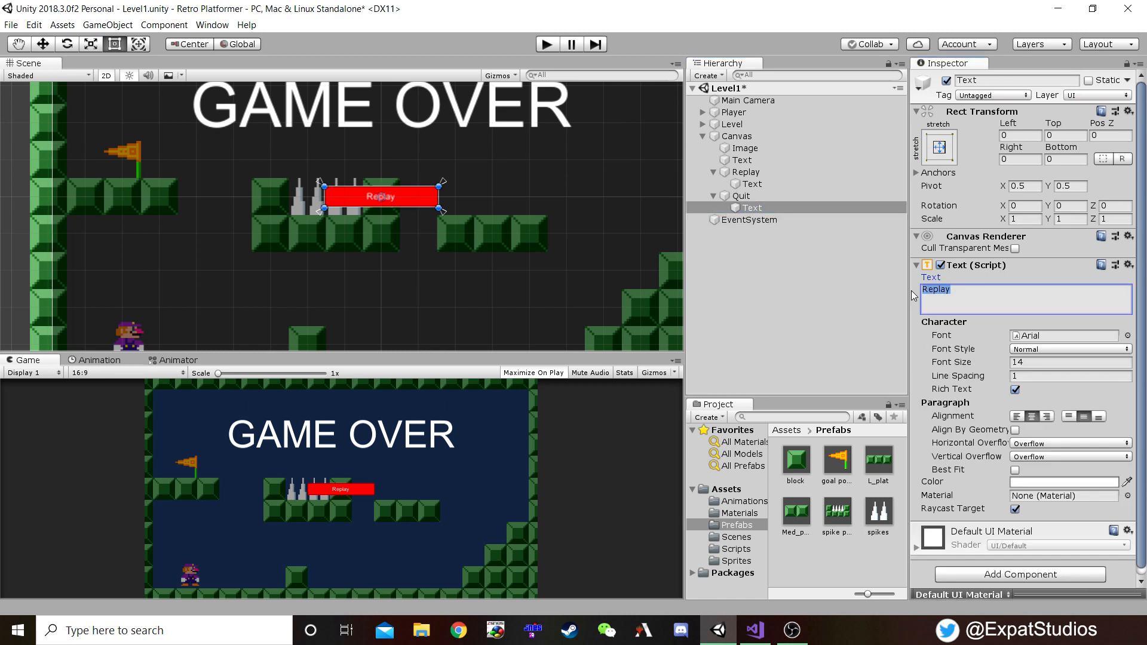
pyautogui.write('Quit')
pyautogui.click(741, 196)
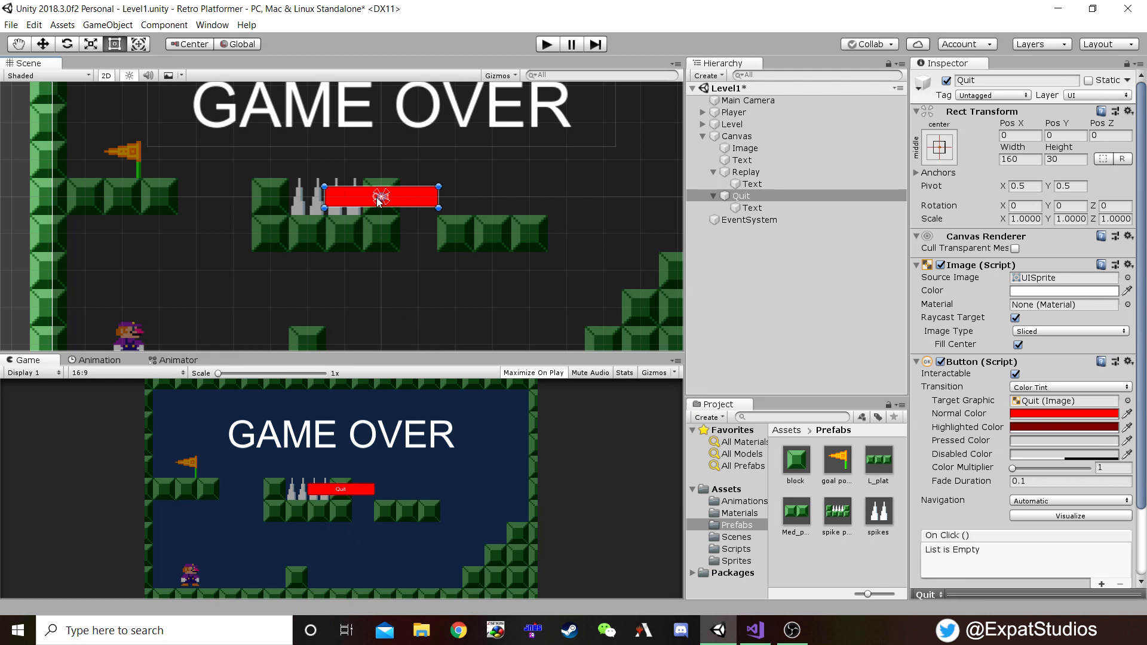
pyautogui.moveTo(383, 201); pyautogui.dragTo(382, 246)
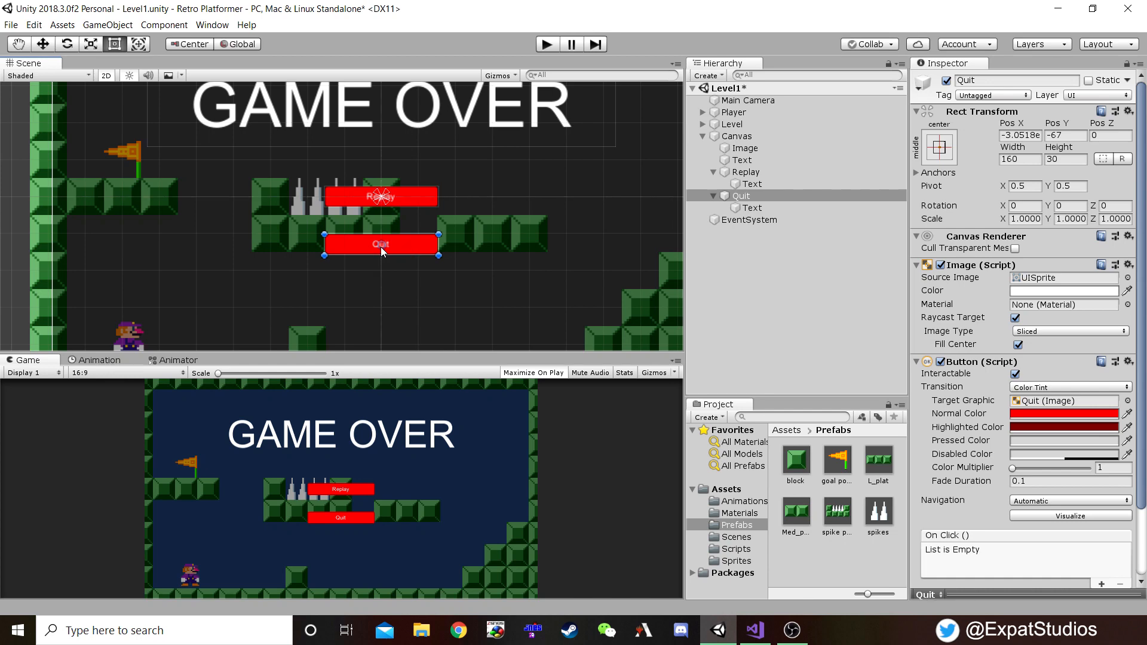
pyautogui.scroll(-6, 368, 187)
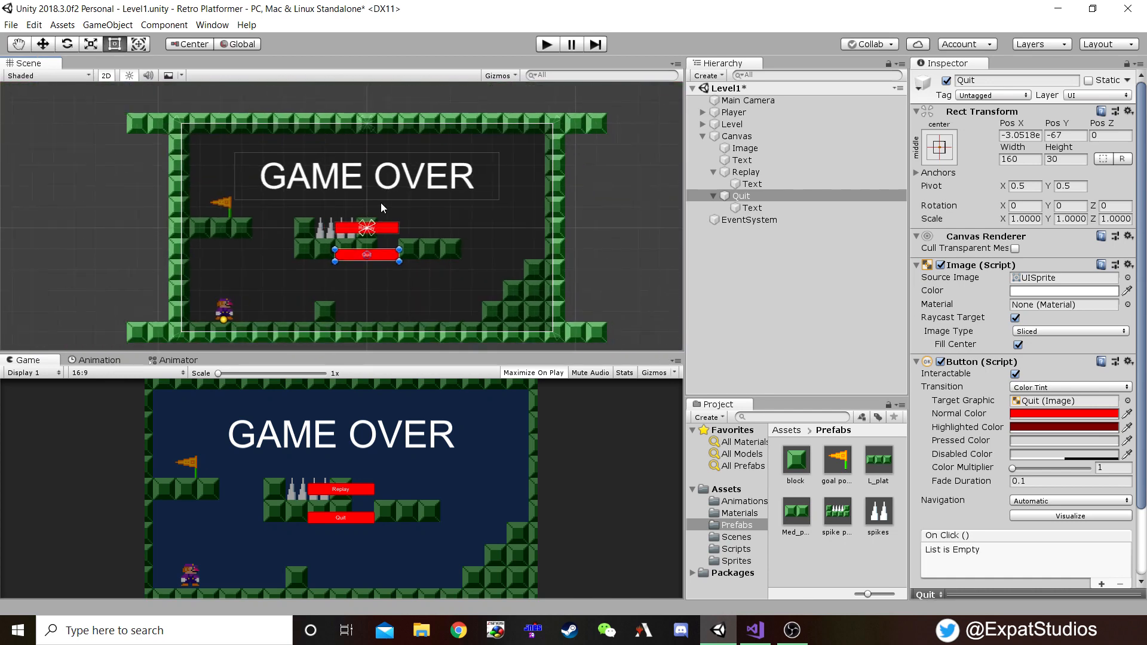
pyautogui.scroll(3, 389, 202)
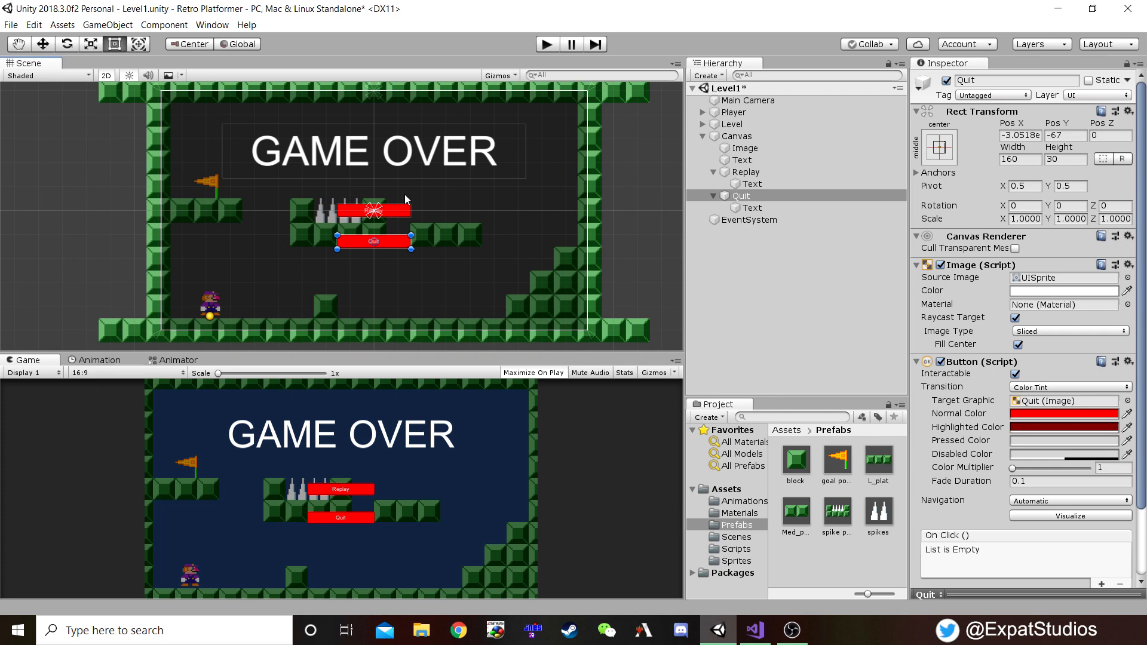
# - Rename the Canvas object holding the game over interface as GameOverScreen
pyautogui.click(704, 137)
pyautogui.click(747, 139)
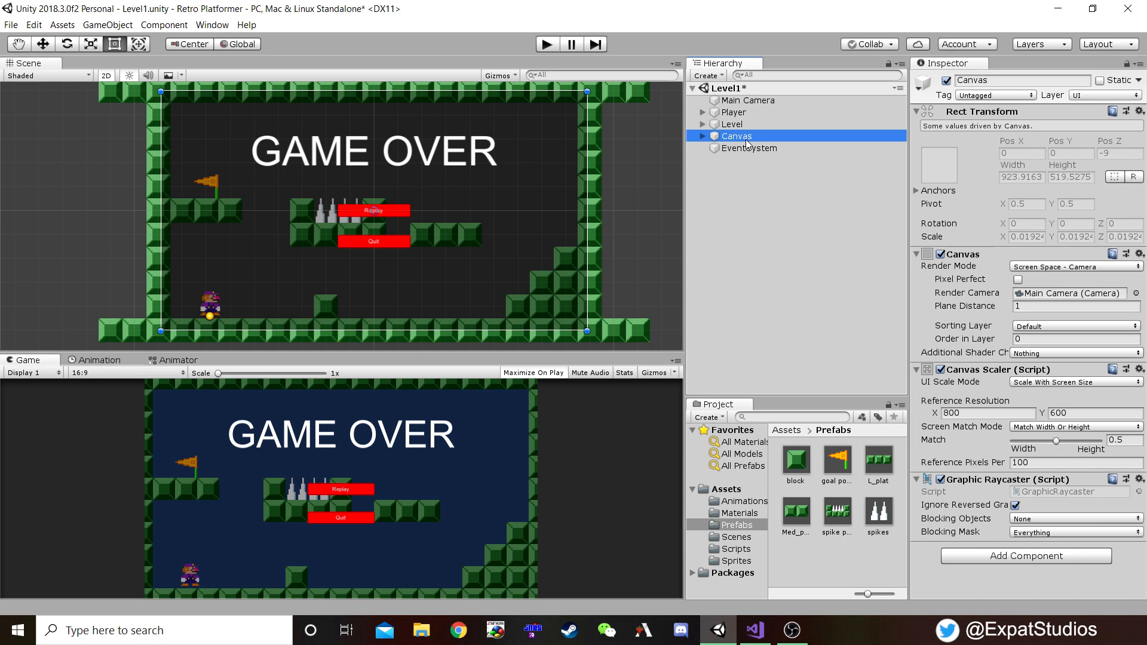
pyautogui.press('F2')
pyautogui.write('G')
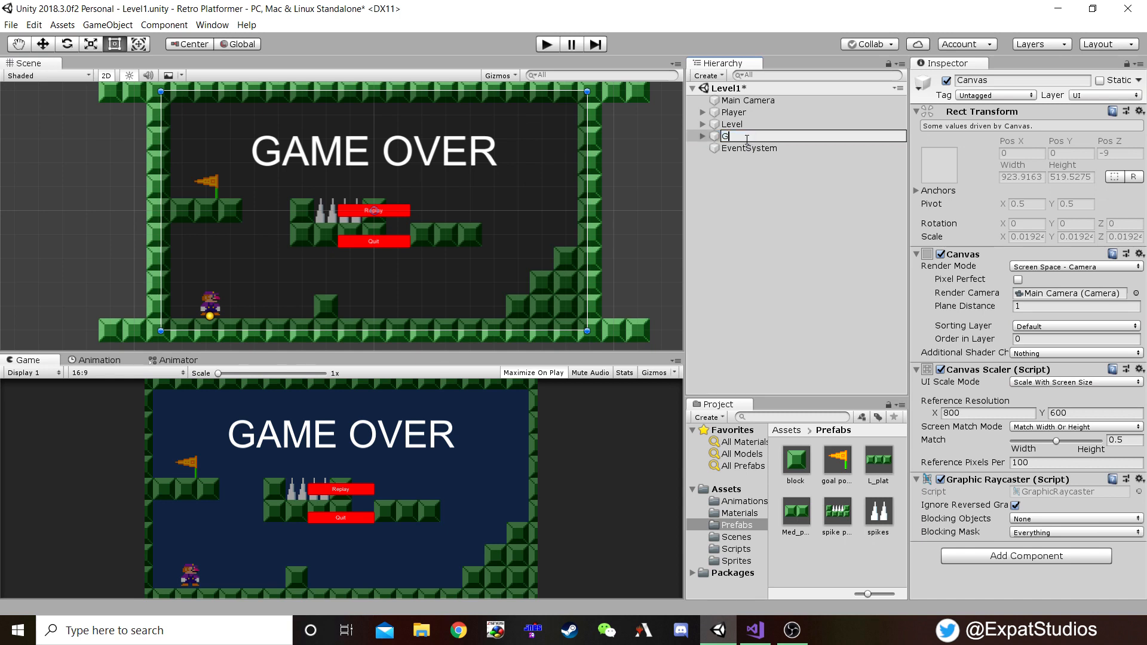
pyautogui.write('ameOverScreen')
pyautogui.press('Return')
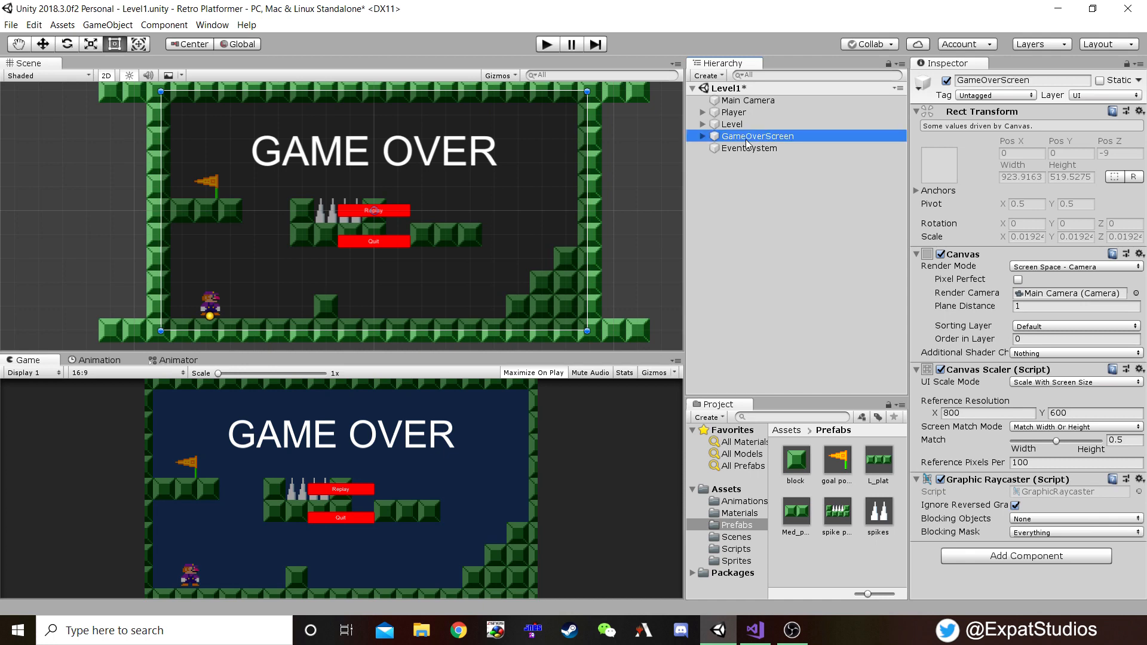
# - Duplicate the GameOverScreen canvas and deactivate the original
pyautogui.hotkey('ctrl', 'd')
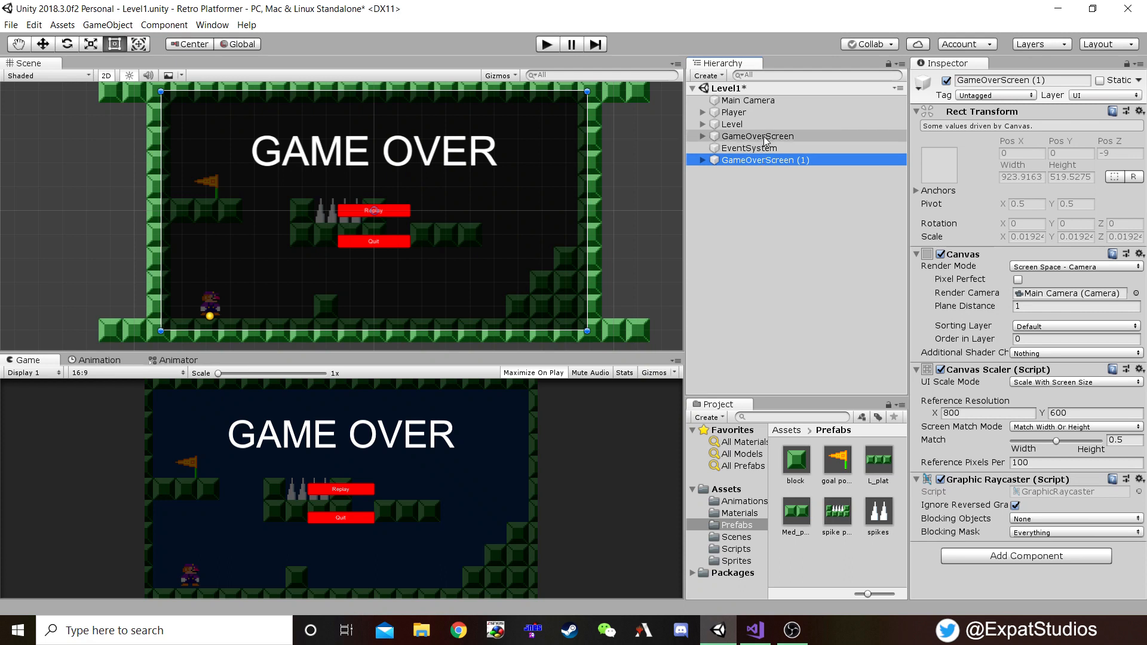
pyautogui.click(765, 138)
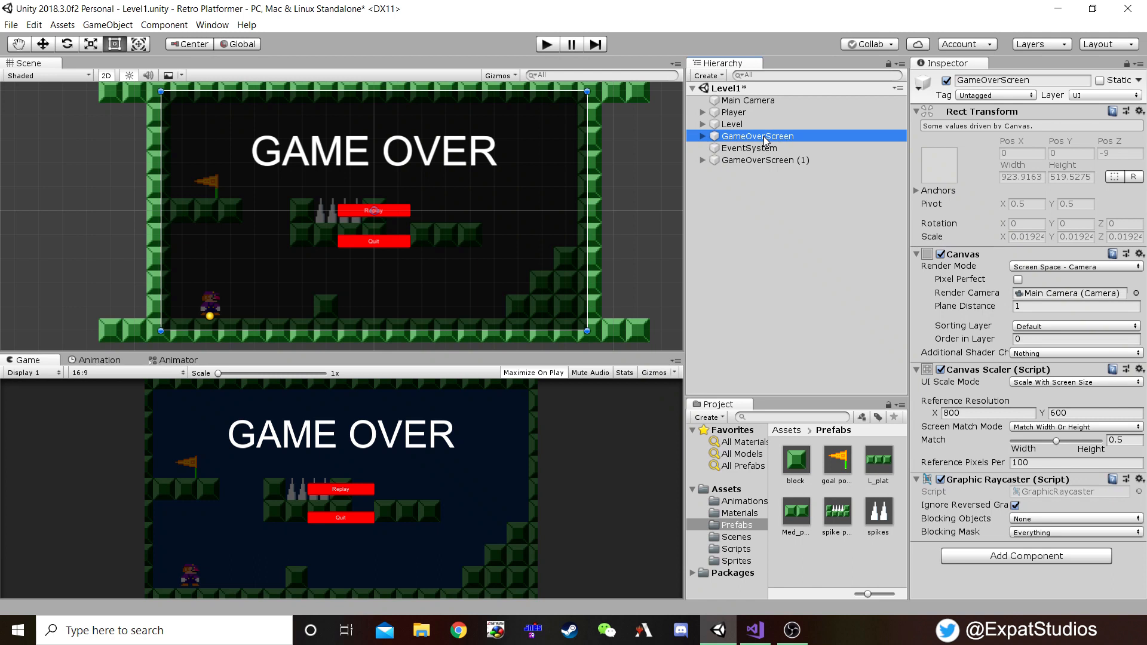
pyautogui.click(947, 81)
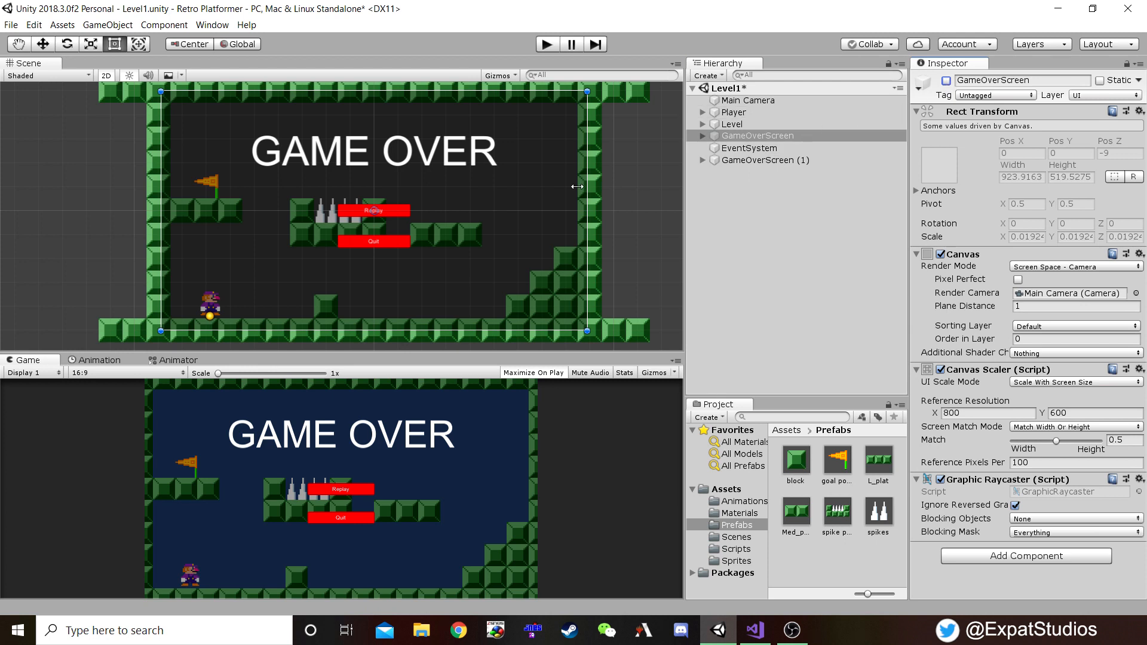
# - Rename the duplicated game over canvas as VictoryScreen
pyautogui.click(745, 160)
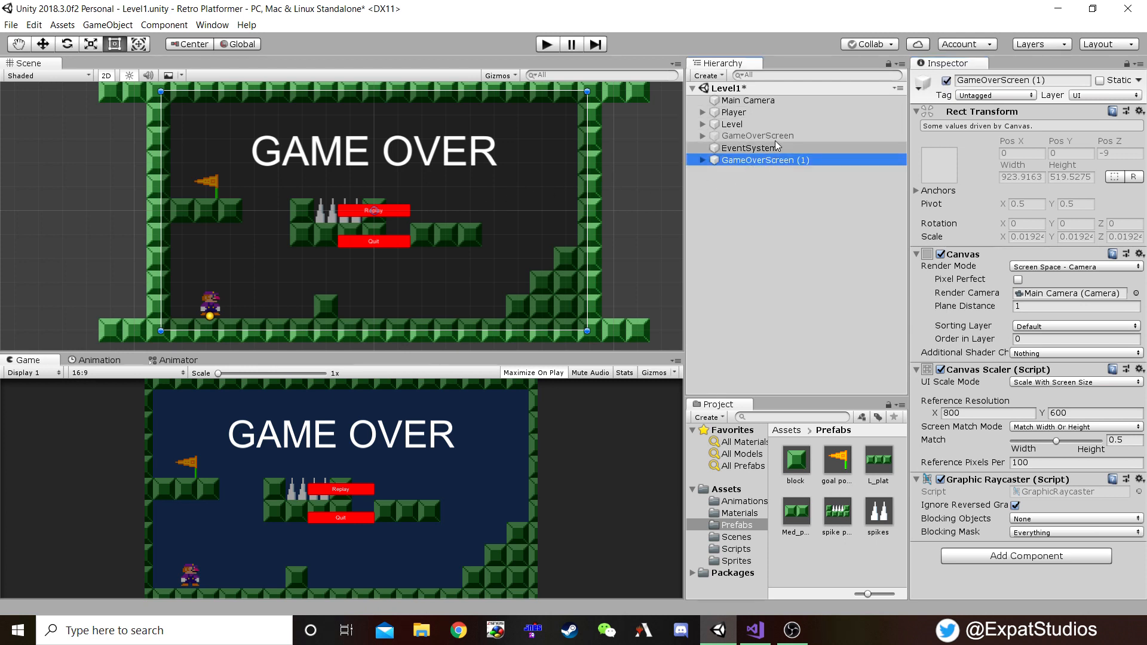
pyautogui.click(745, 162)
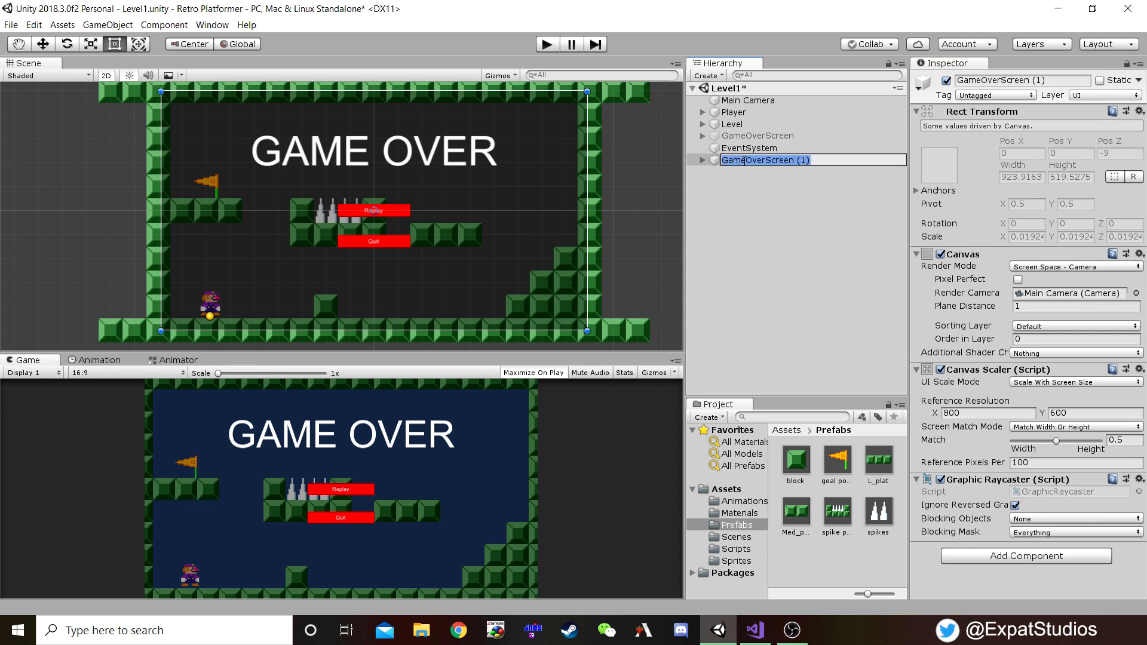
pyautogui.write('Victo')
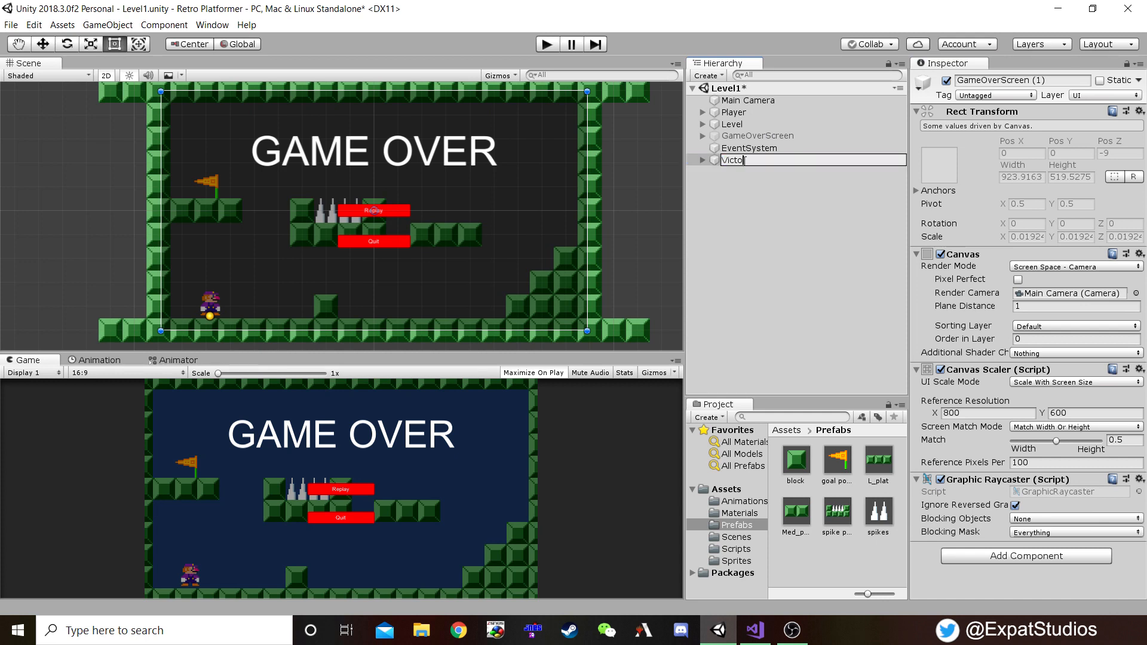
pyautogui.write('ryScreen')
pyautogui.press('Return')
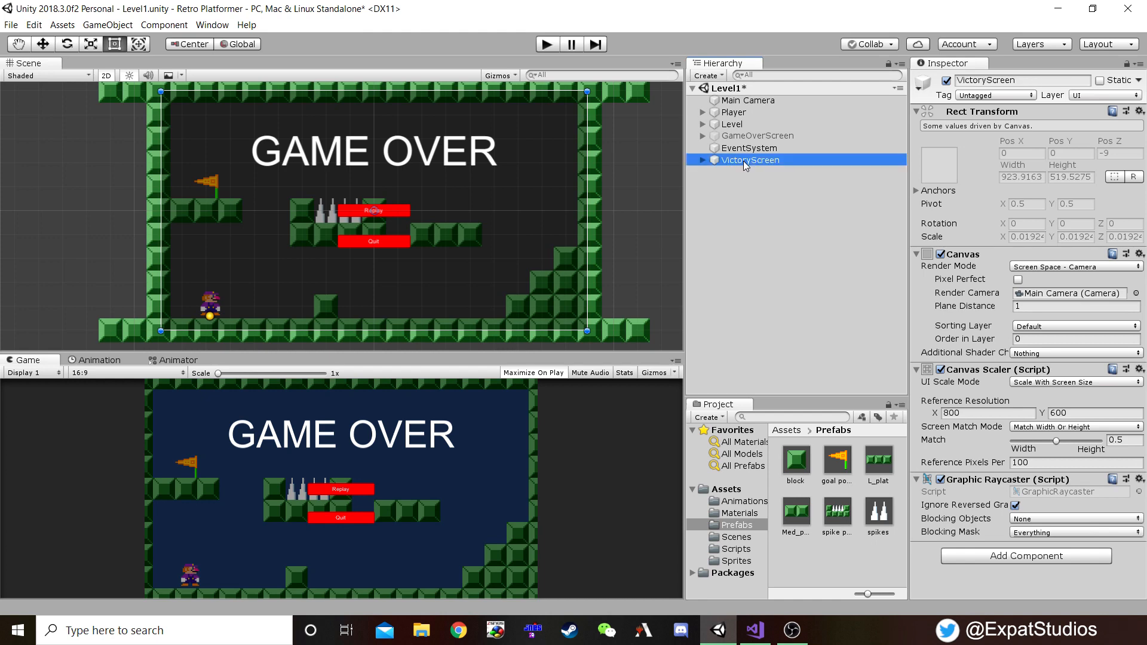
# - Delete the dark overlay Image from the VictoryScreen canvas
pyautogui.click(703, 160)
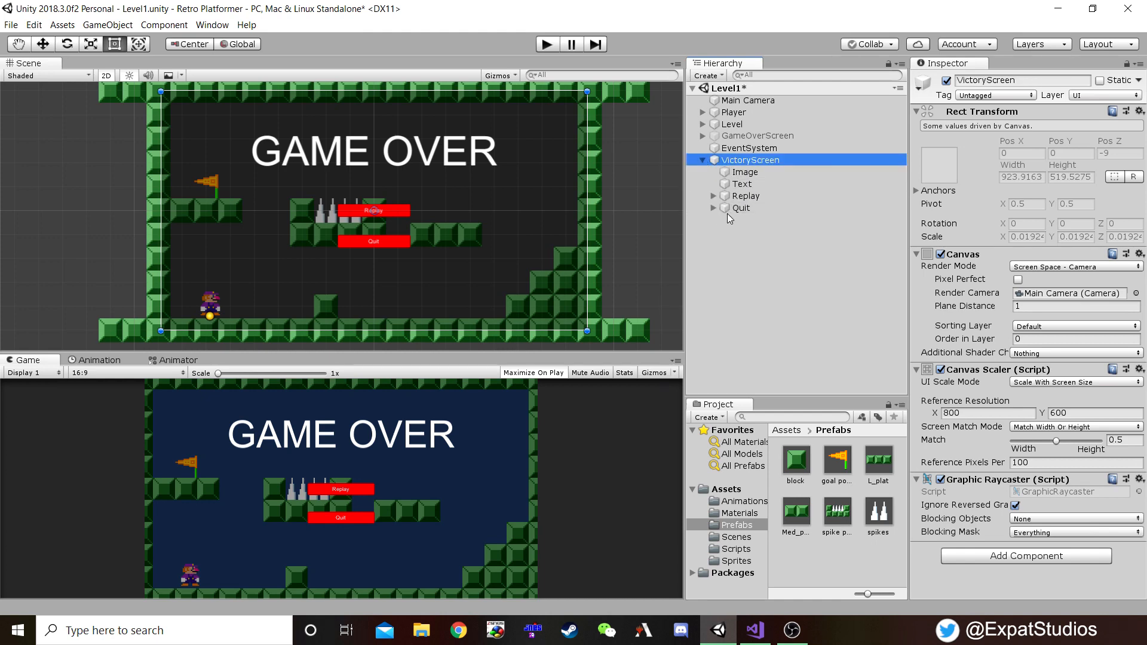
pyautogui.click(748, 174)
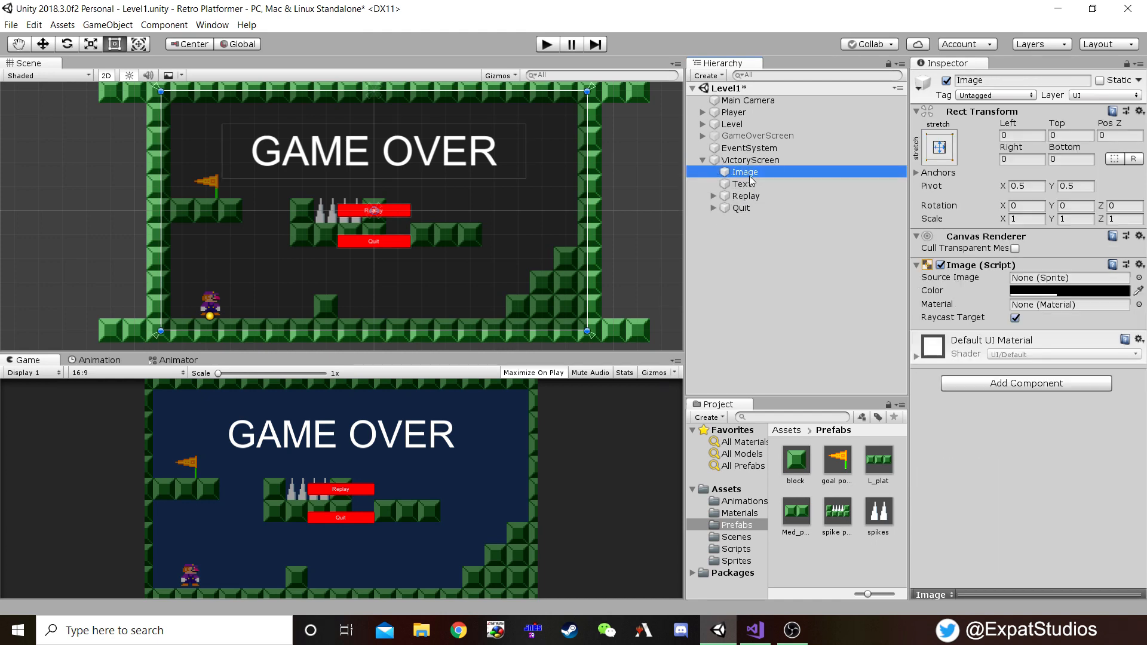
pyautogui.press('Delete')
# - Change the VictoryScreen heading text to "YOU WIN!"
pyautogui.click(751, 172)
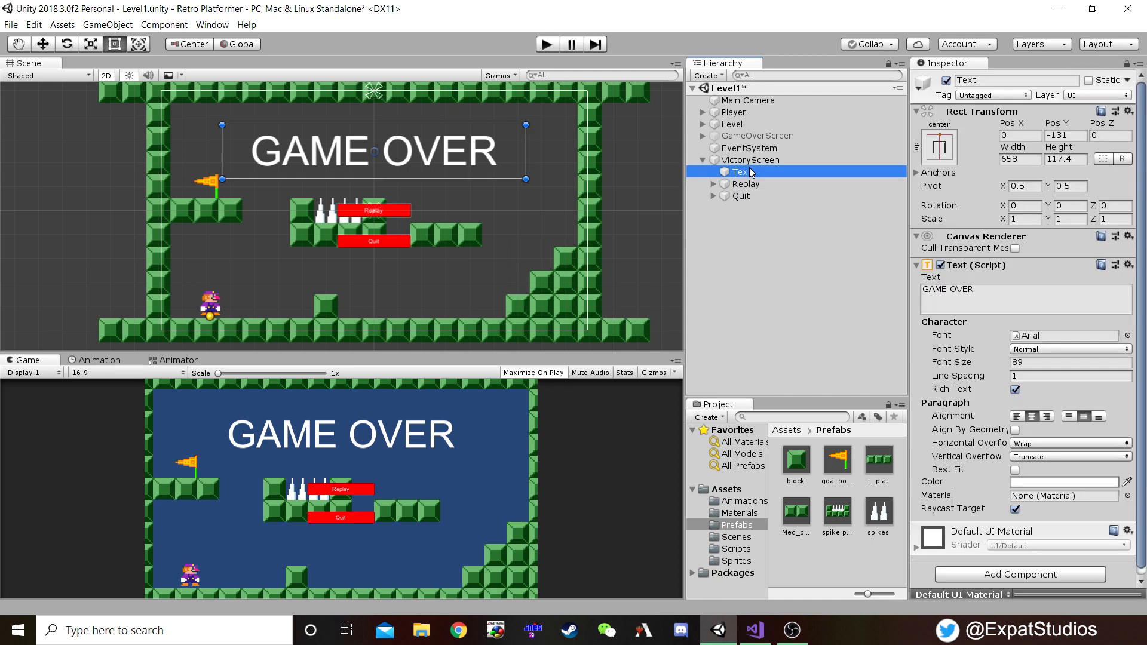
pyautogui.click(962, 295)
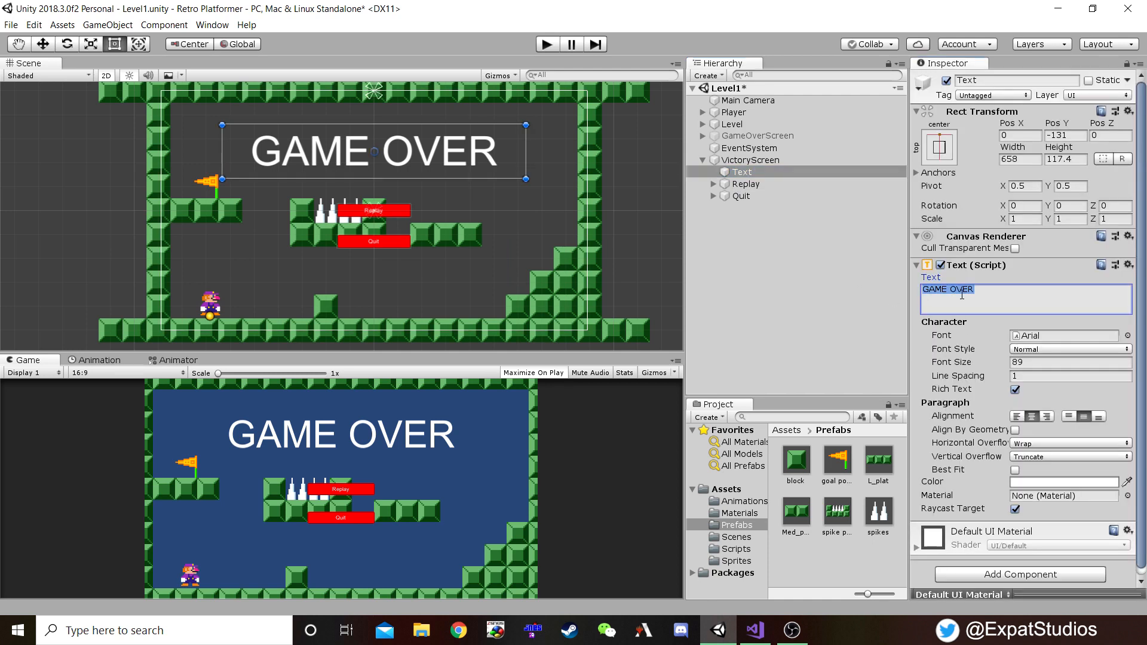
pyautogui.write('YOU')
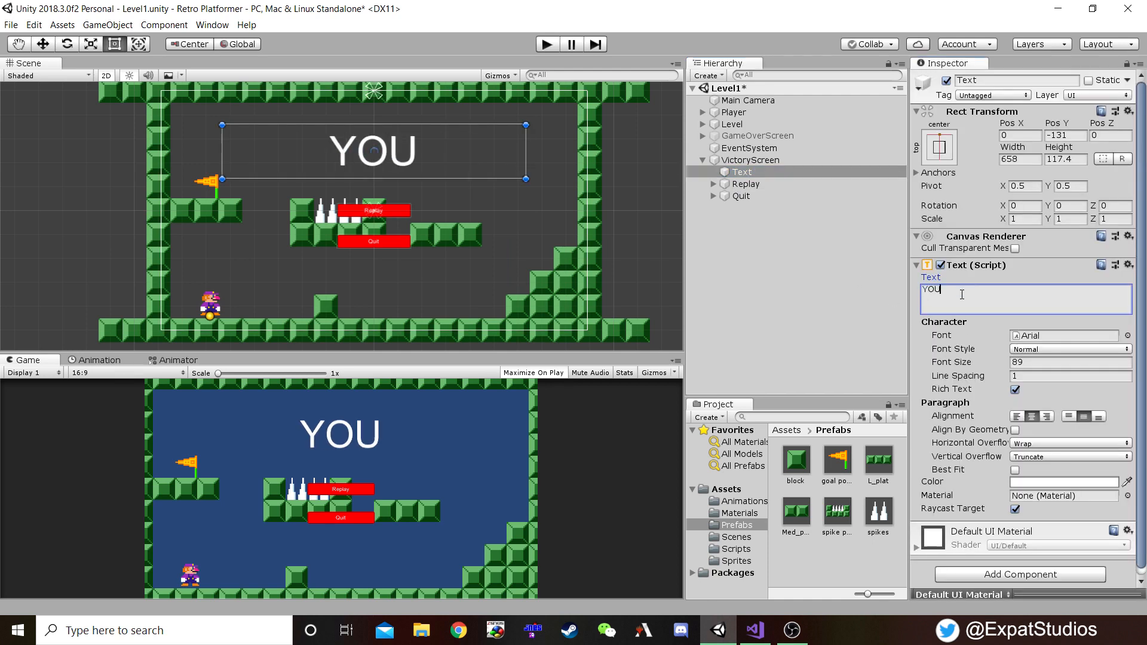
pyautogui.write(' WIN!')
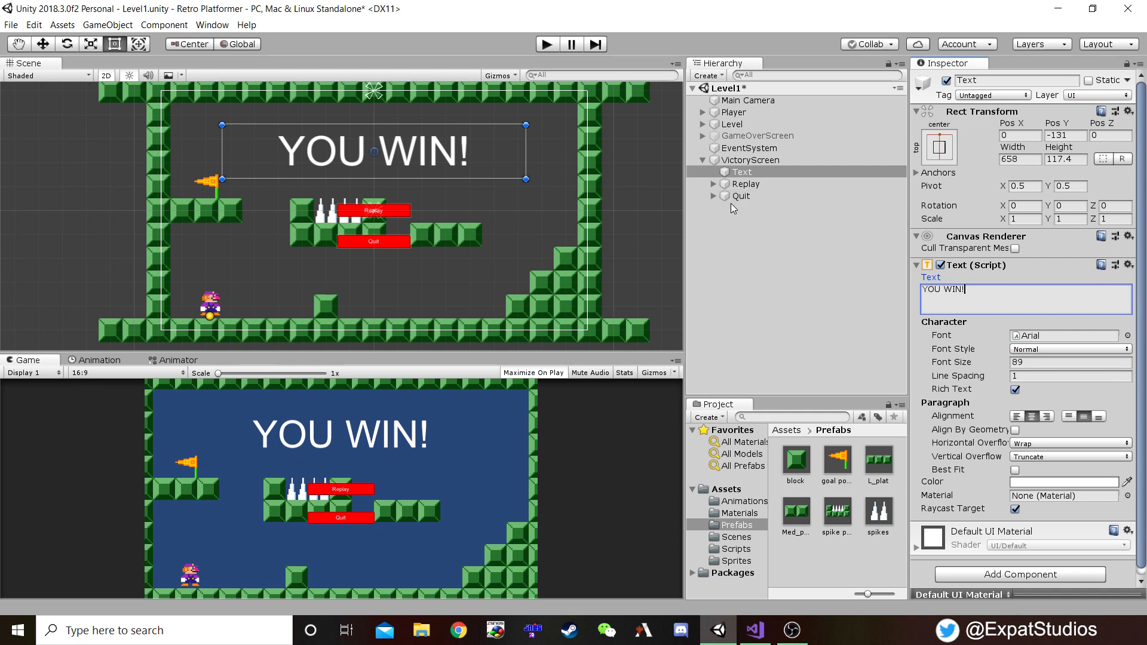
# - Collapse the VictoryScreen canvas in the hierarchy and deactivate it so the level is unobstructed
pyautogui.click(703, 160)
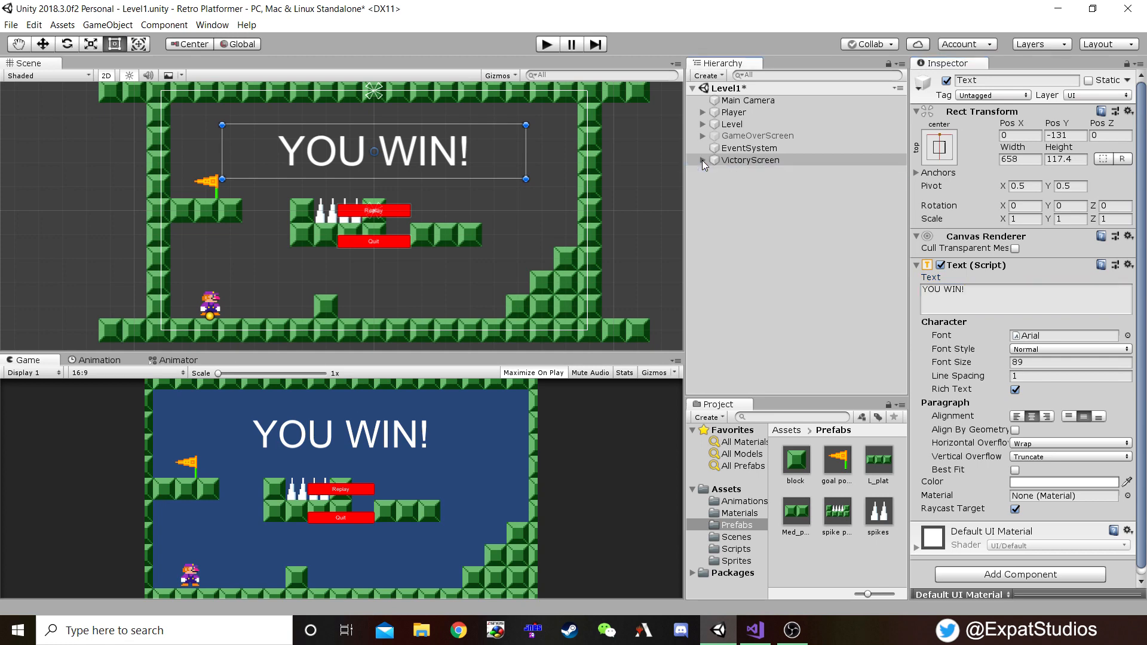
pyautogui.click(744, 162)
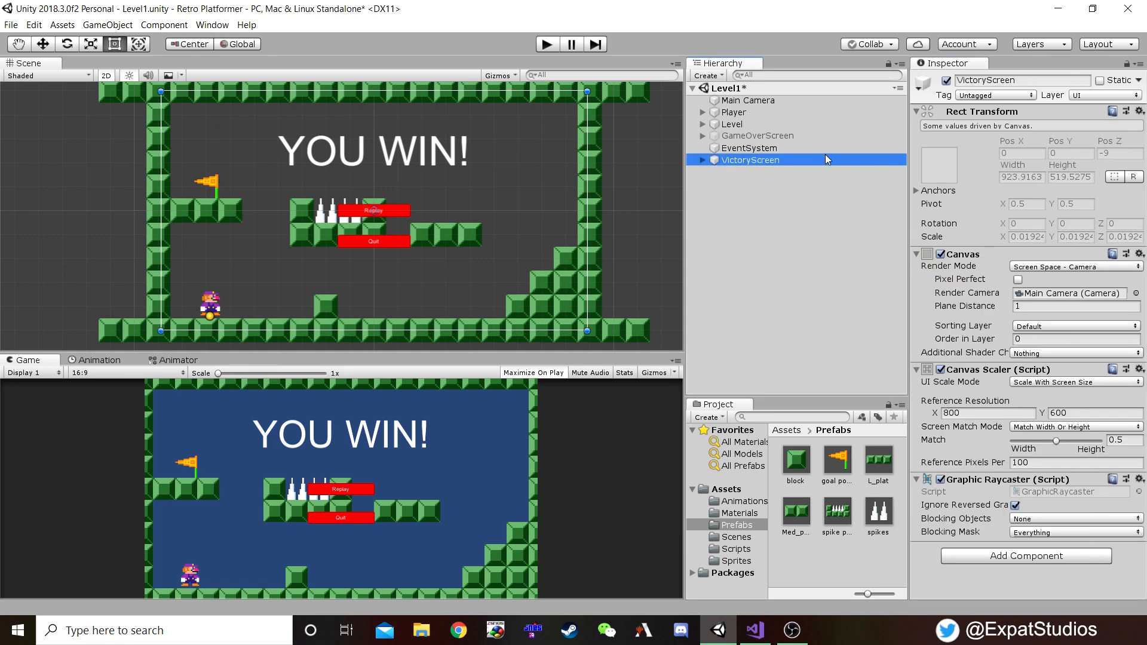
pyautogui.click(946, 80)
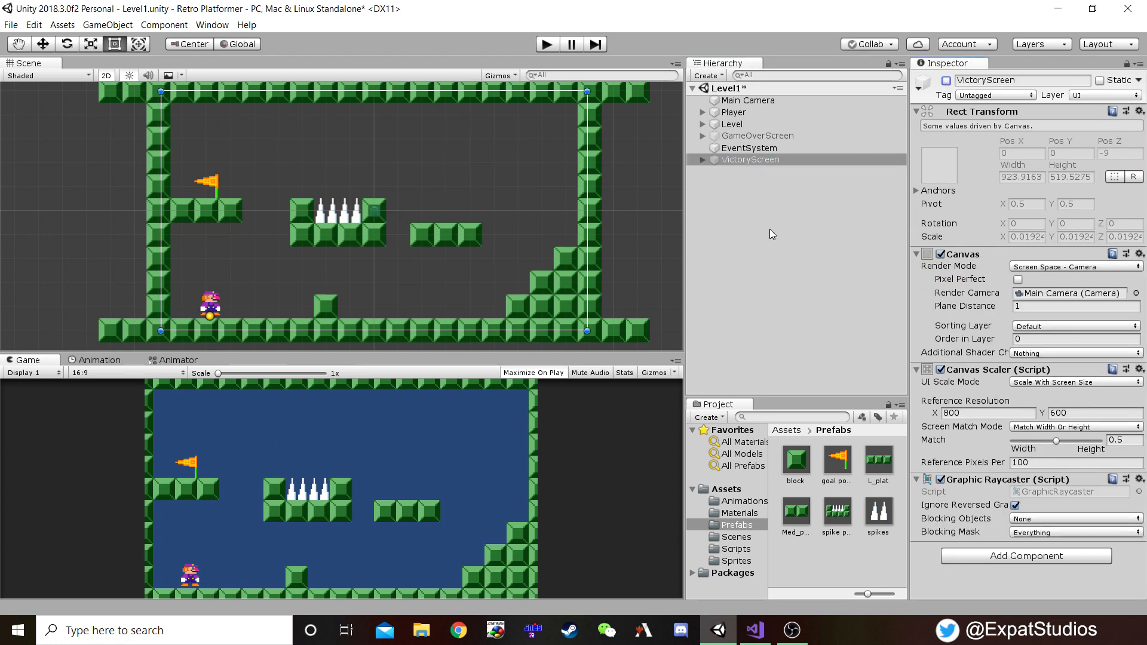